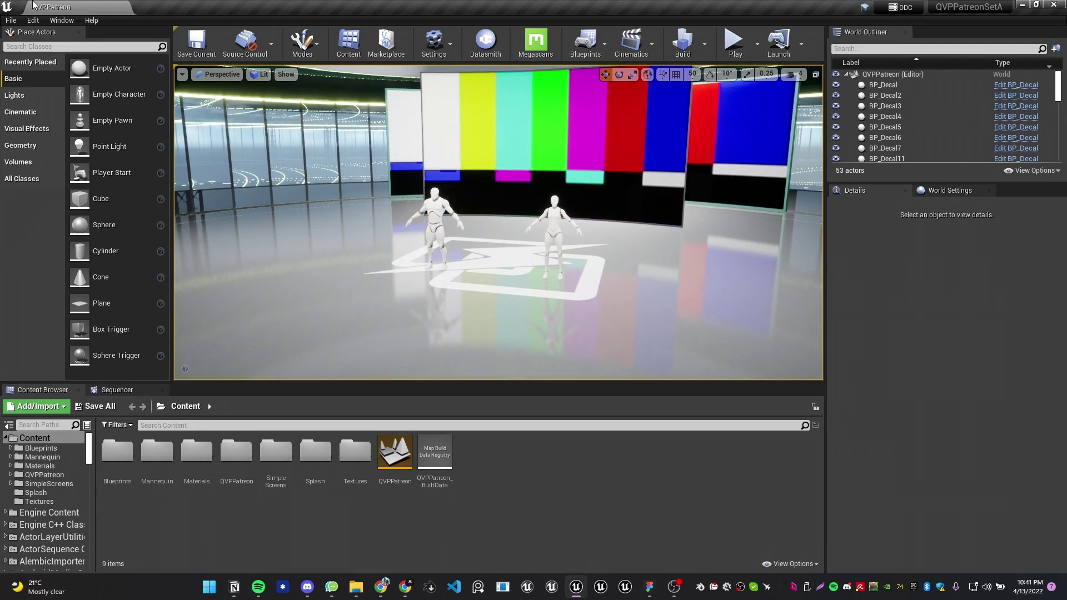
Search the project's plugins for "quick" to check that QuickVP Studio is enabled, and close the plugin list
left_click(35, 21)
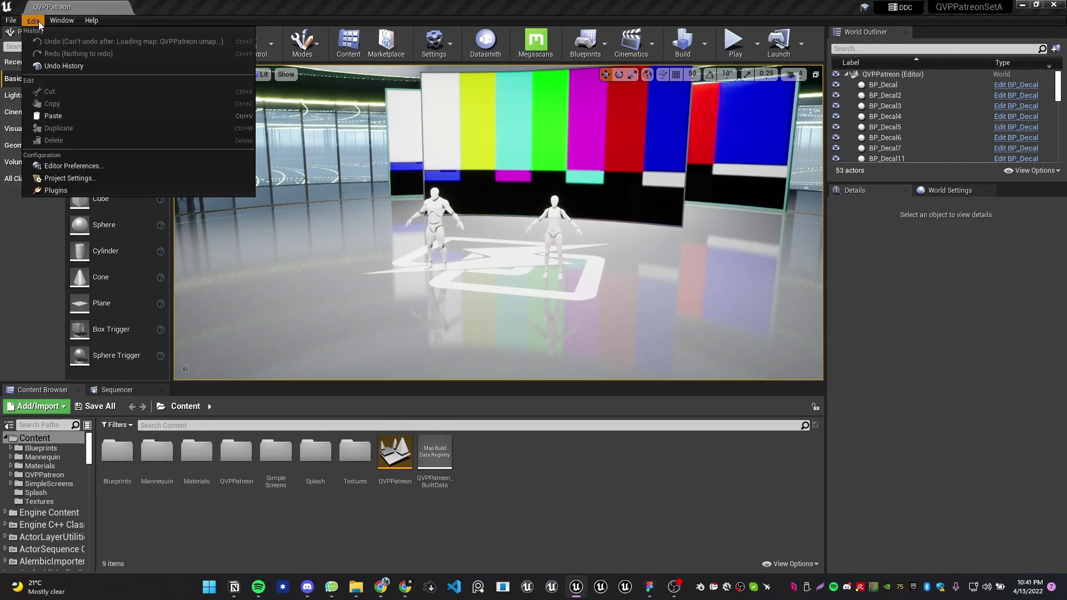
left_click(58, 191)
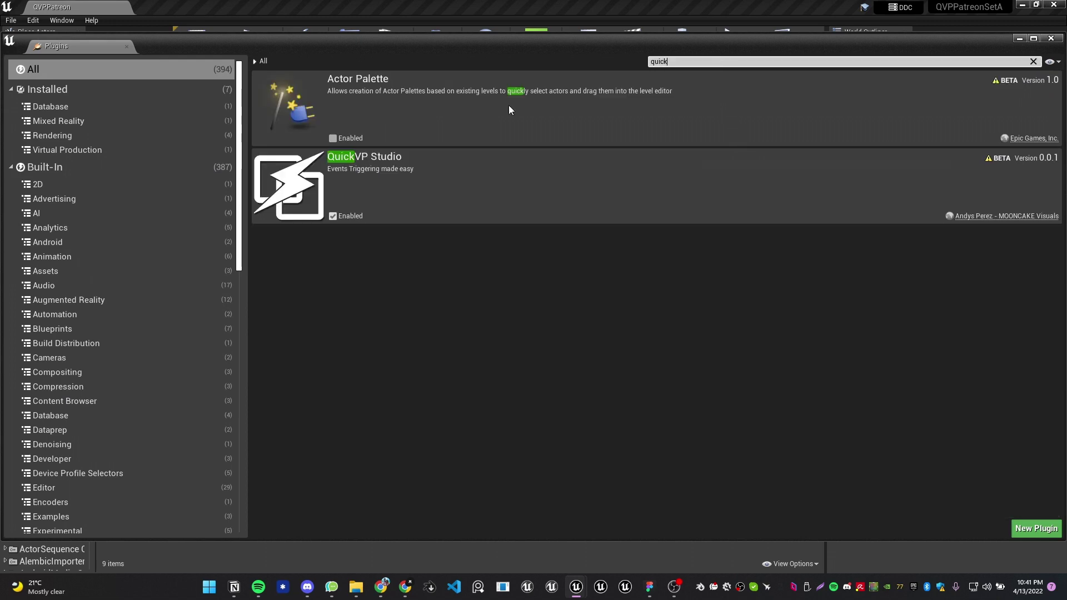
left_click(1051, 38)
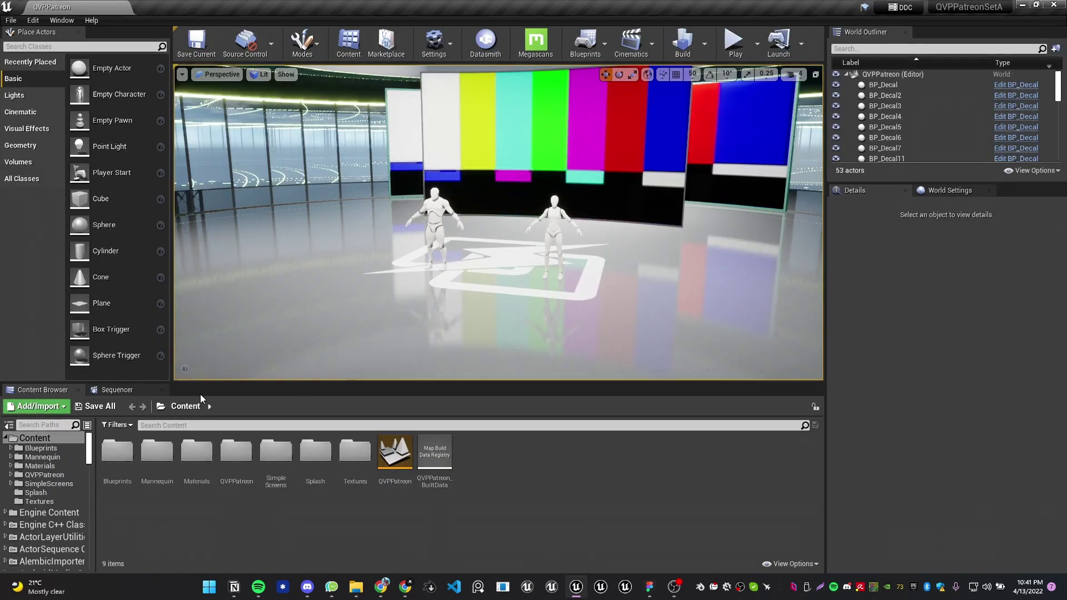
Open the Blueprints folder inside the QuickVPStudio plugin content
double_click(72, 438)
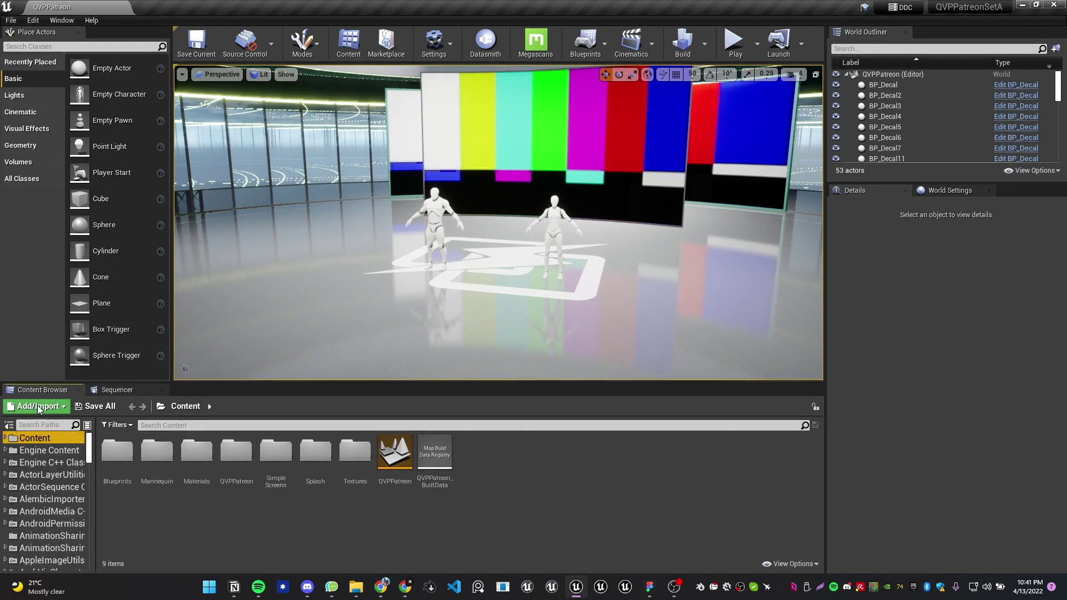
left_click_drag(88, 450, 337, 527)
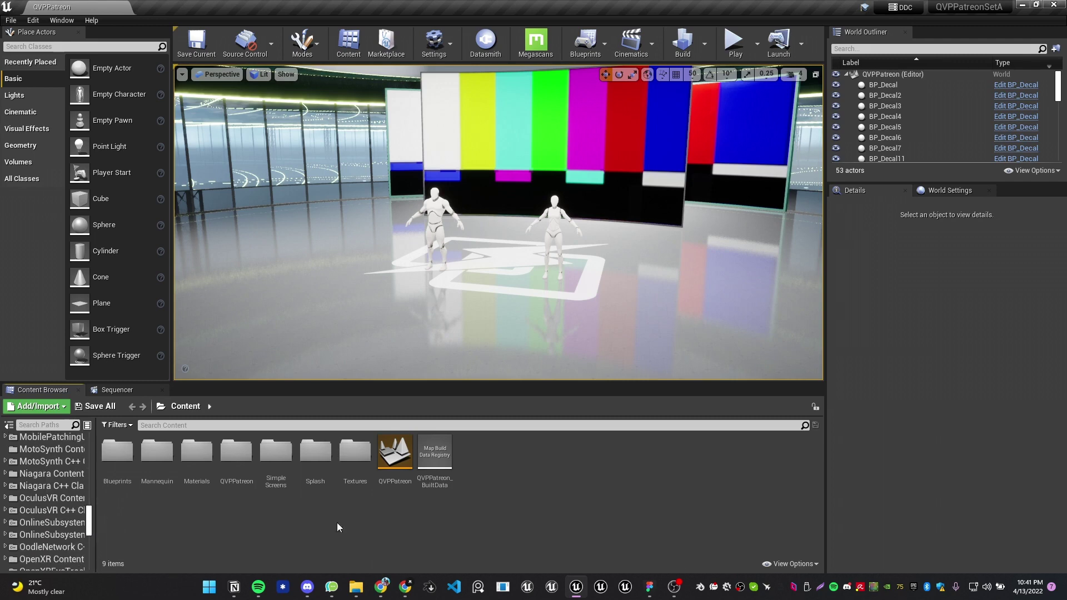
left_click(797, 564)
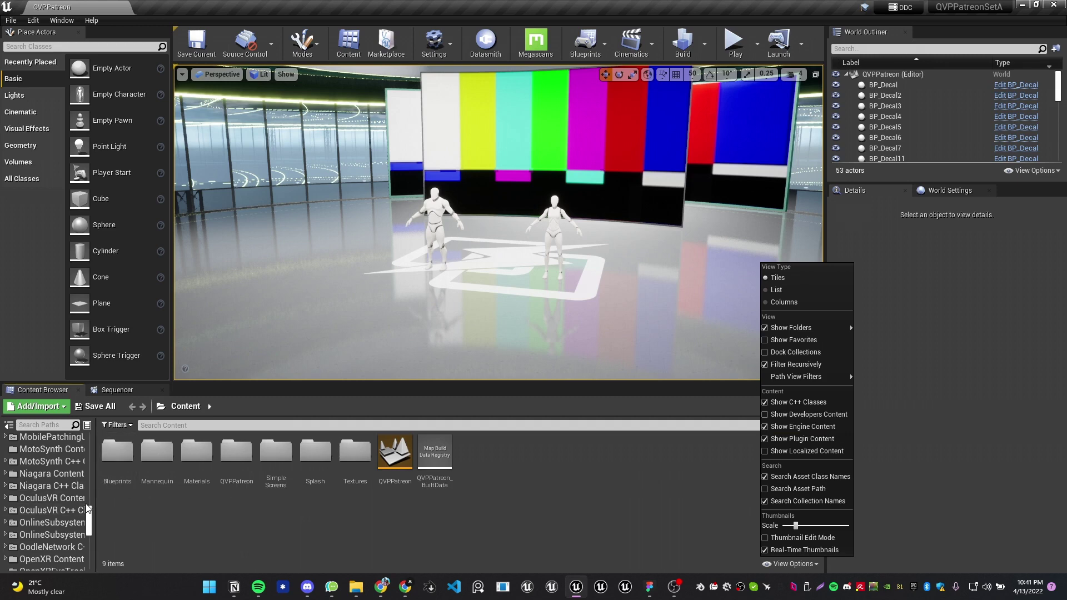
left_click_drag(85, 514, 101, 531)
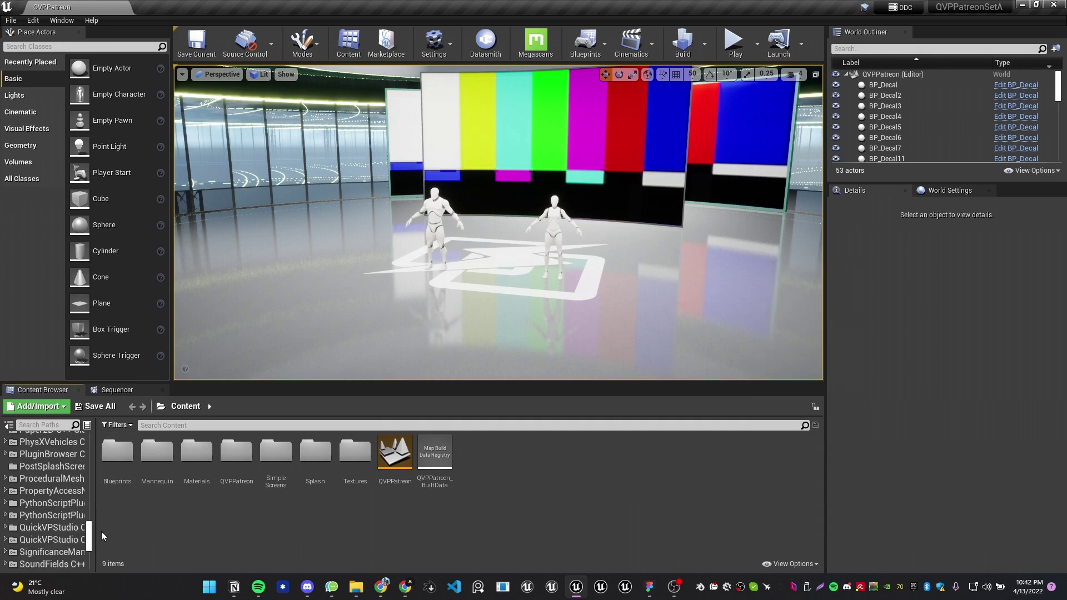
left_click(48, 528)
double_click(159, 460)
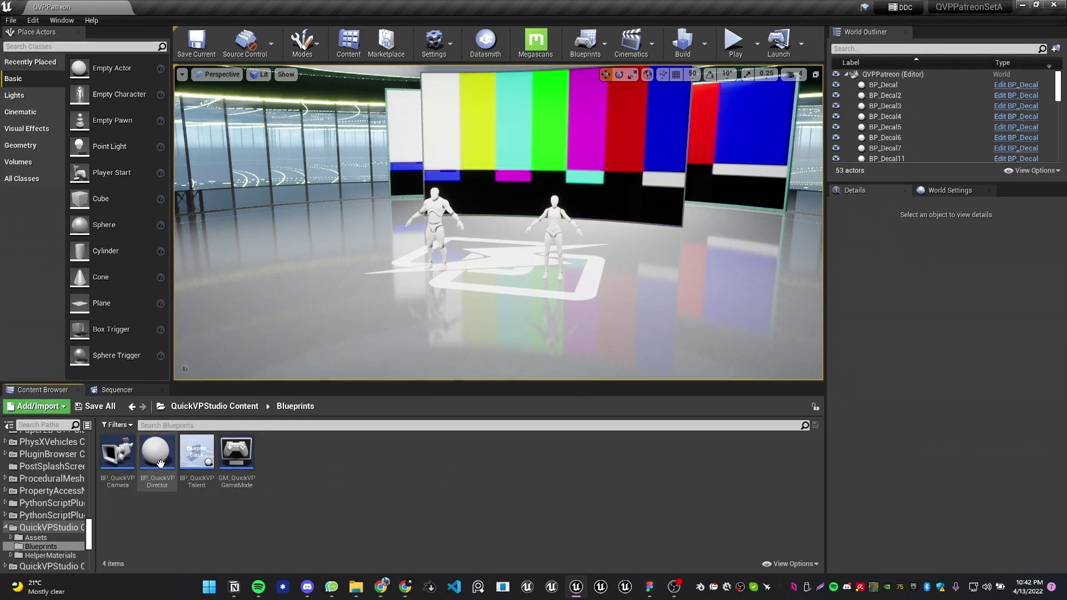
Set the level's GameMode Override to QuickVPGM in the world settings
right_click_drag(549, 260, 496, 210)
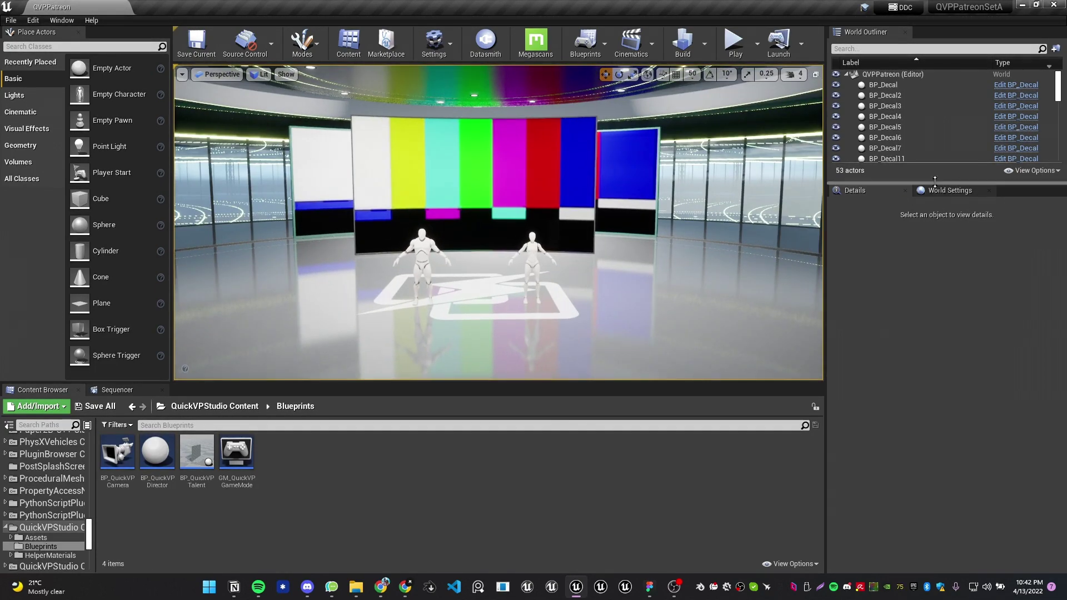
left_click(950, 190)
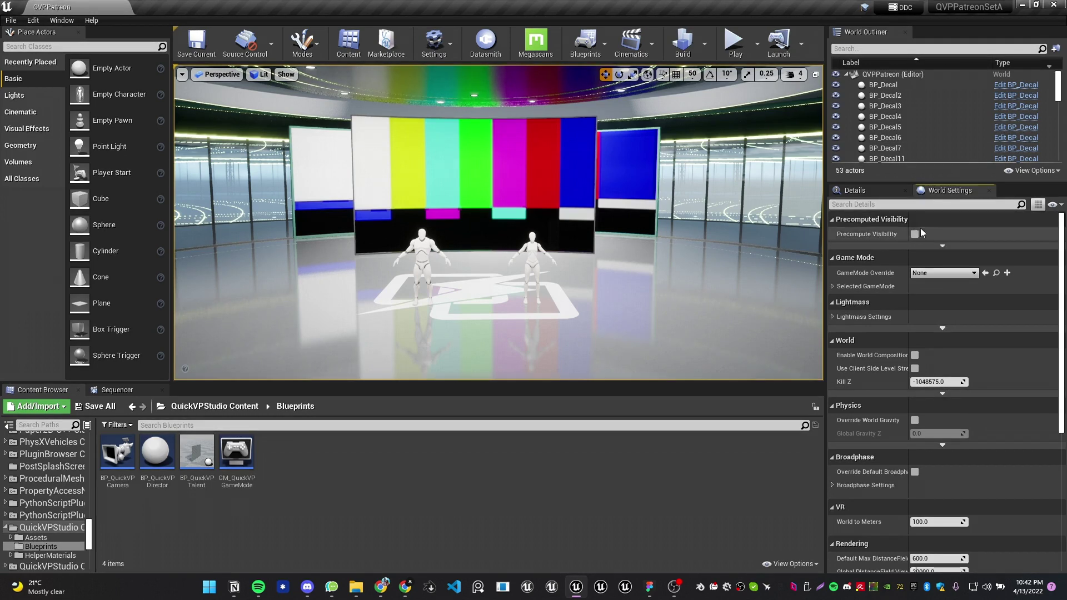
left_click(61, 20)
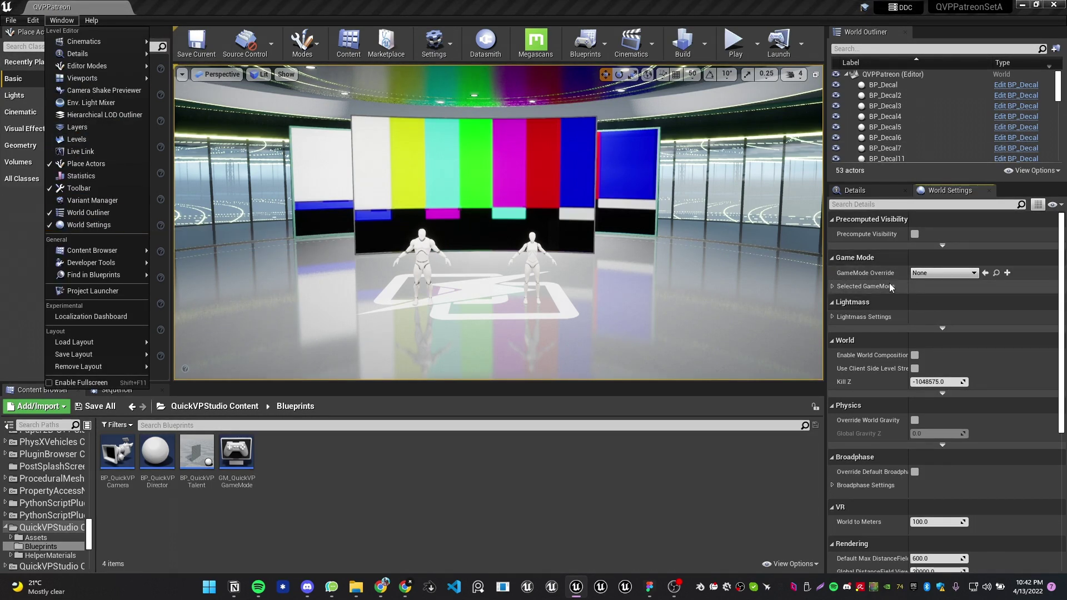
left_click(932, 273)
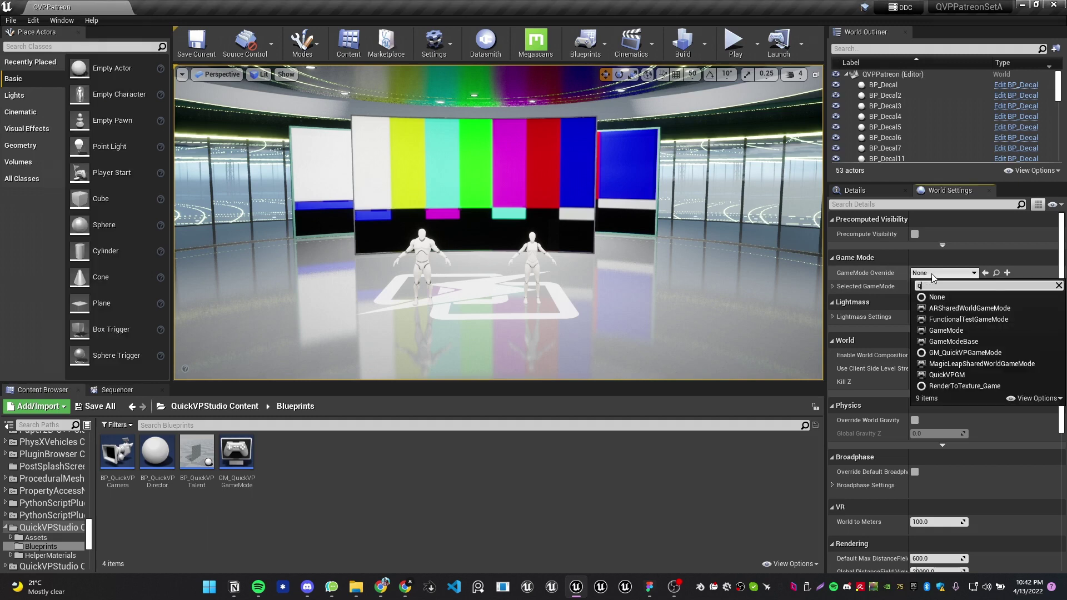
type("quickvp")
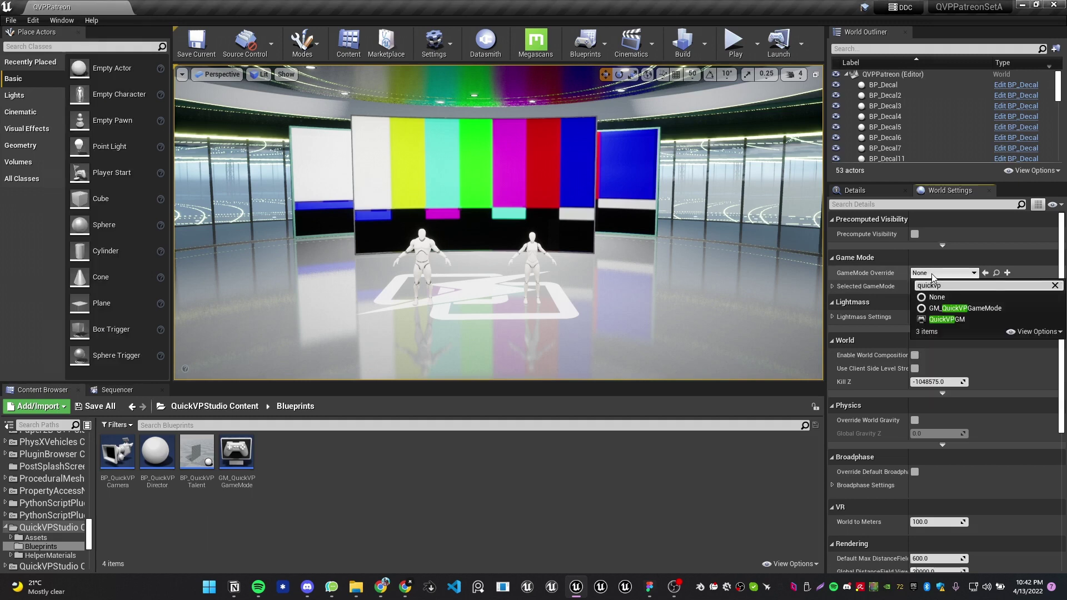
left_click(954, 320)
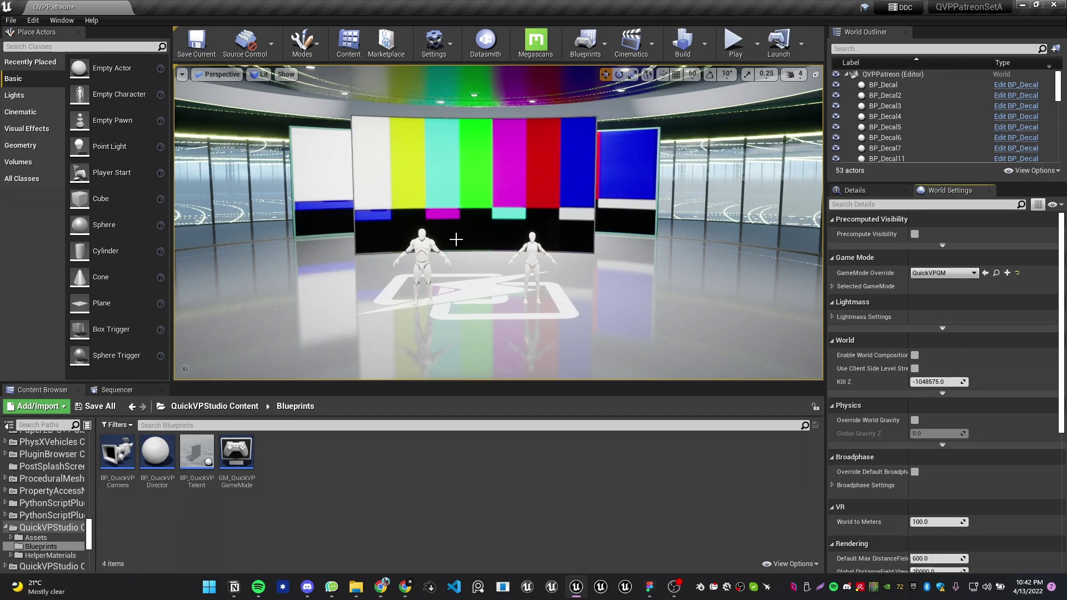
Place the BP_QuickVPDirector blueprint on the stage floor between the two mannequins and show the editor icons
right_click_drag(456, 240, 450, 267)
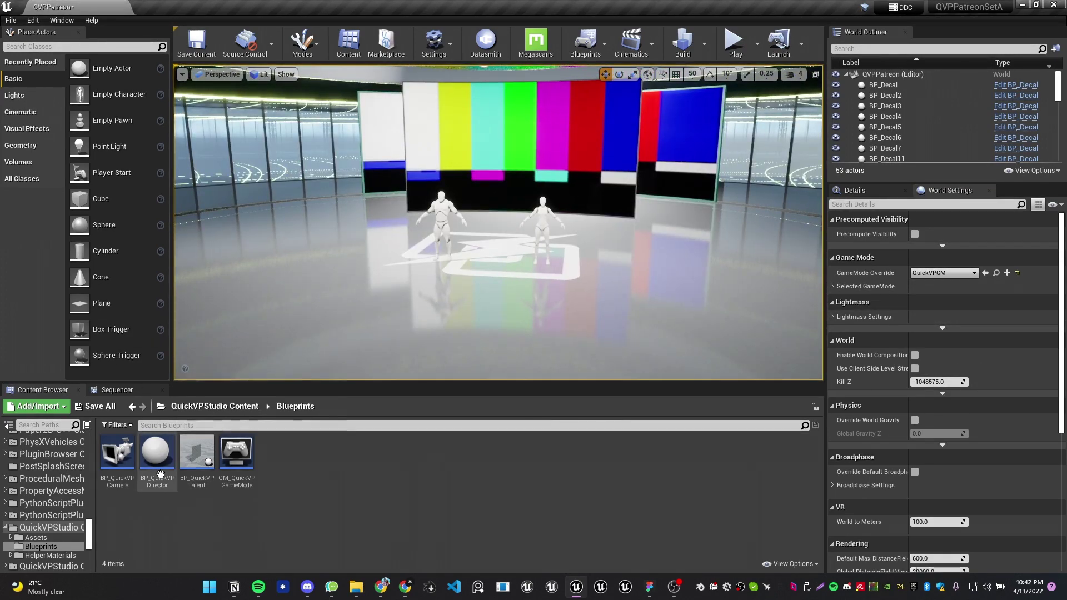
left_click_drag(159, 456, 434, 303)
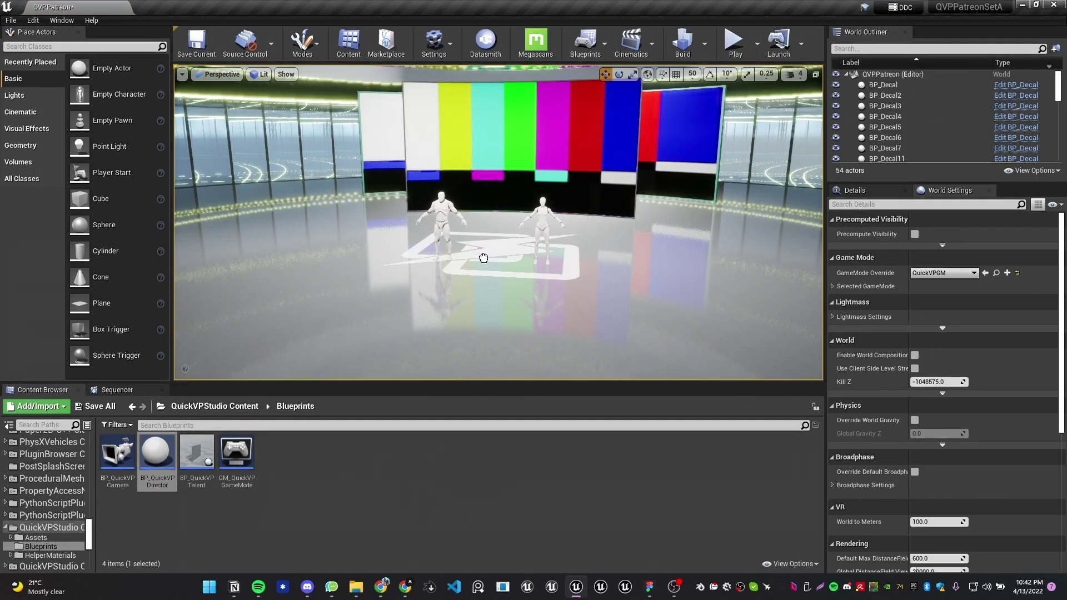
left_click_drag(491, 261, 491, 263)
right_click_drag(525, 256, 486, 249)
key("g")
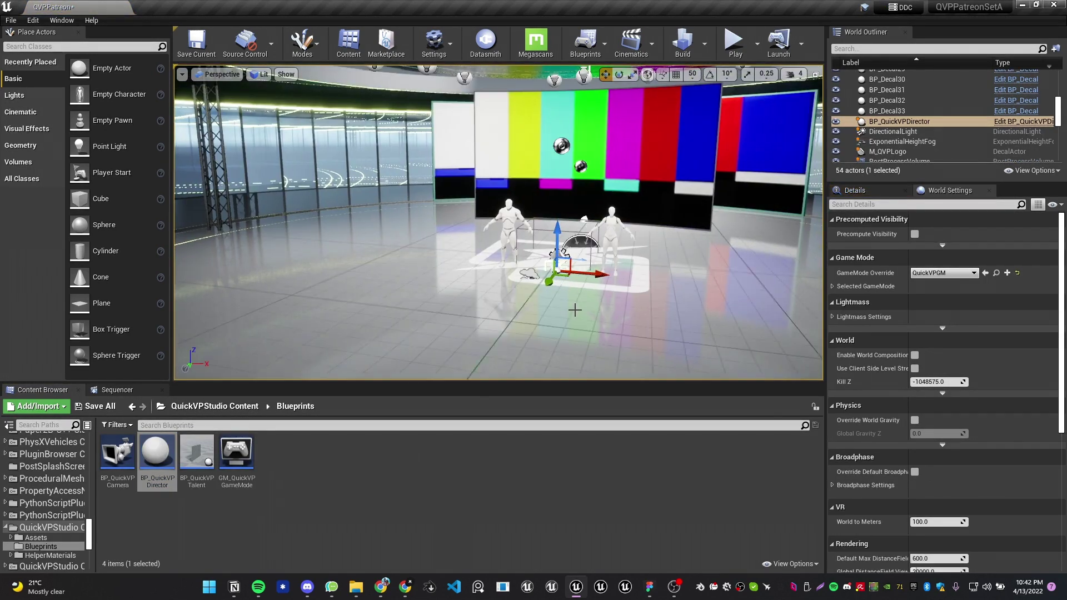
Toggle game view to show the editor icons, and raise BP_QuickVPDirector above the floor to a Z location of about 122
right_click_drag(574, 309, 609, 244)
key("g")
key("g")
key("g")
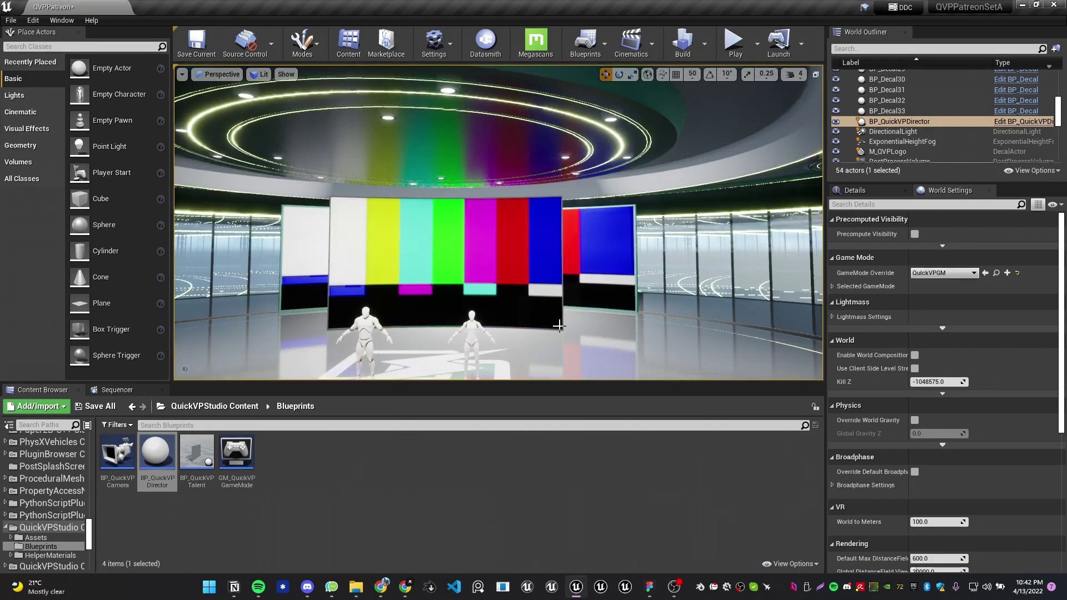
key("g")
key("g")
right_click_drag(564, 286, 516, 318)
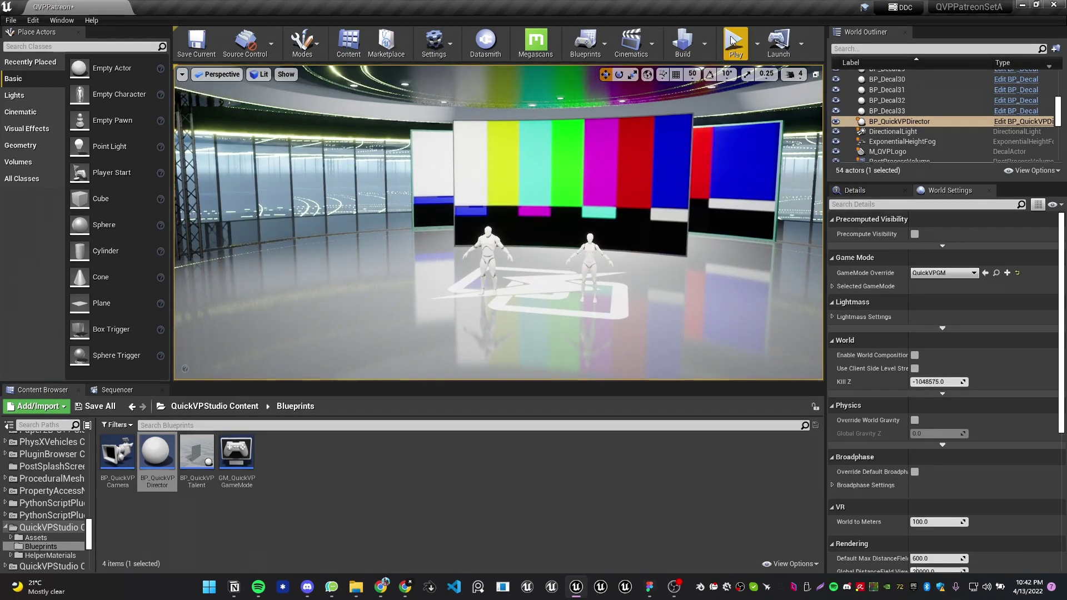
key("f")
key("g")
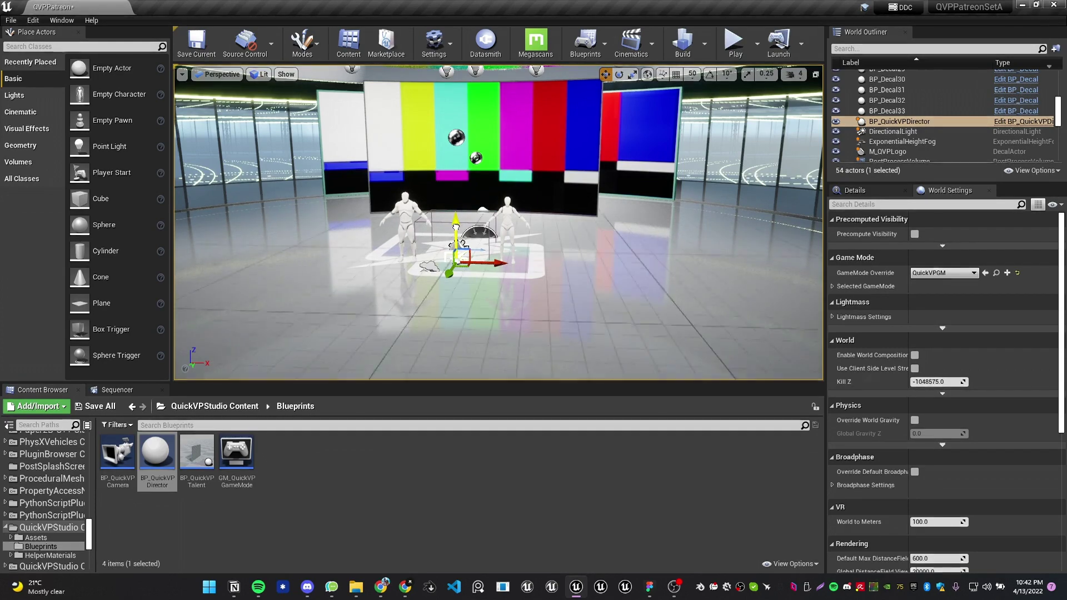
key("w")
mouse_move(466, 180)
right_mouse_down()
mouse_move(499, 177)
mouse_move(477, 169)
mouse_move(470, 181)
right_mouse_up()
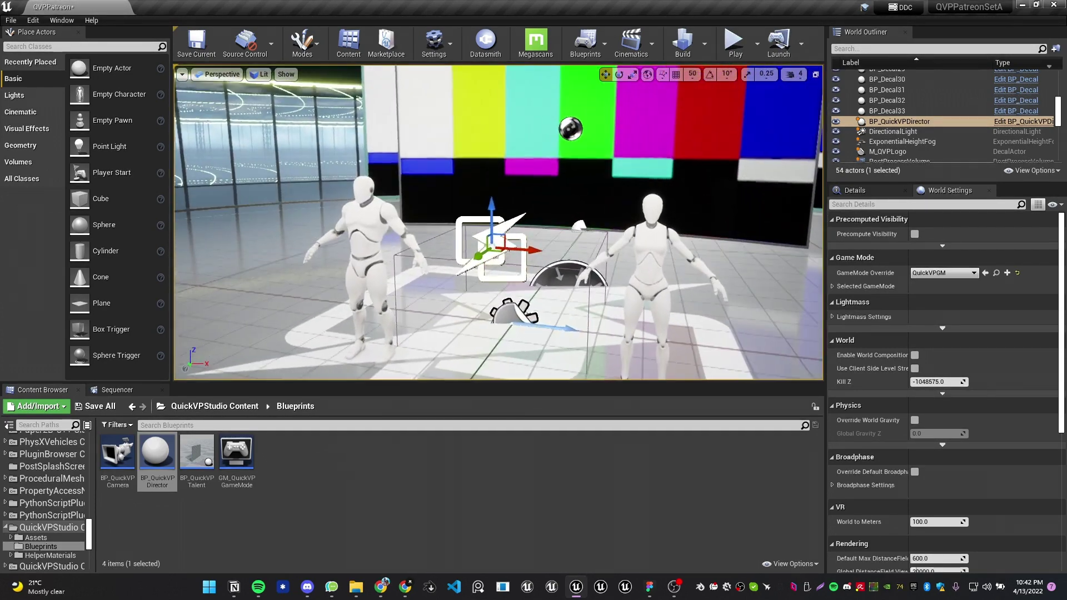
Show the director's connection details and launch the quickvpstudio app beside them to review the server URL and project name
left_click(853, 189)
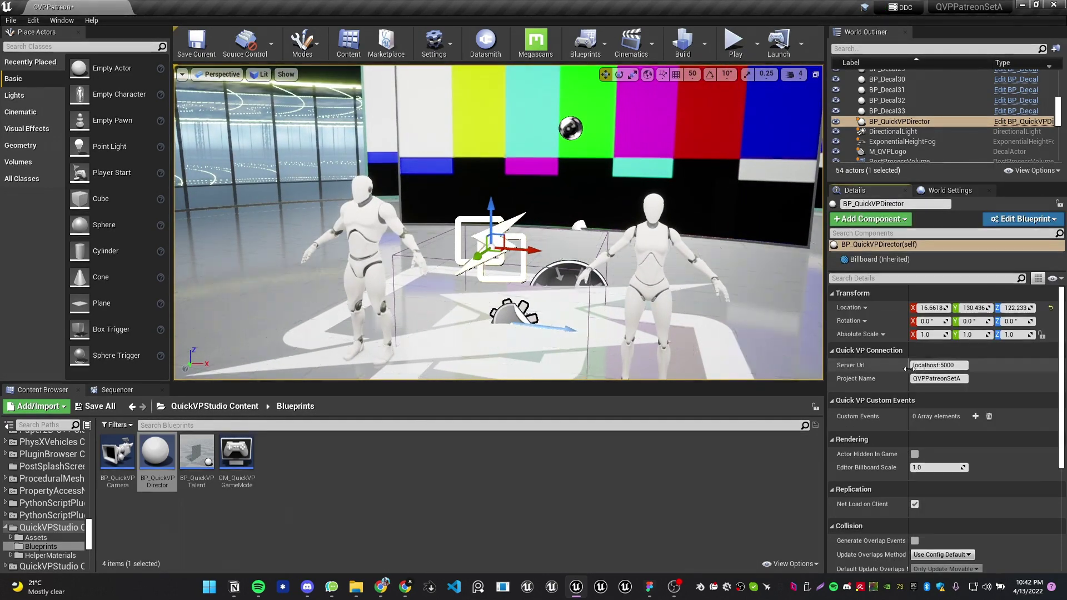
key("super")
type("quickvpstudio")
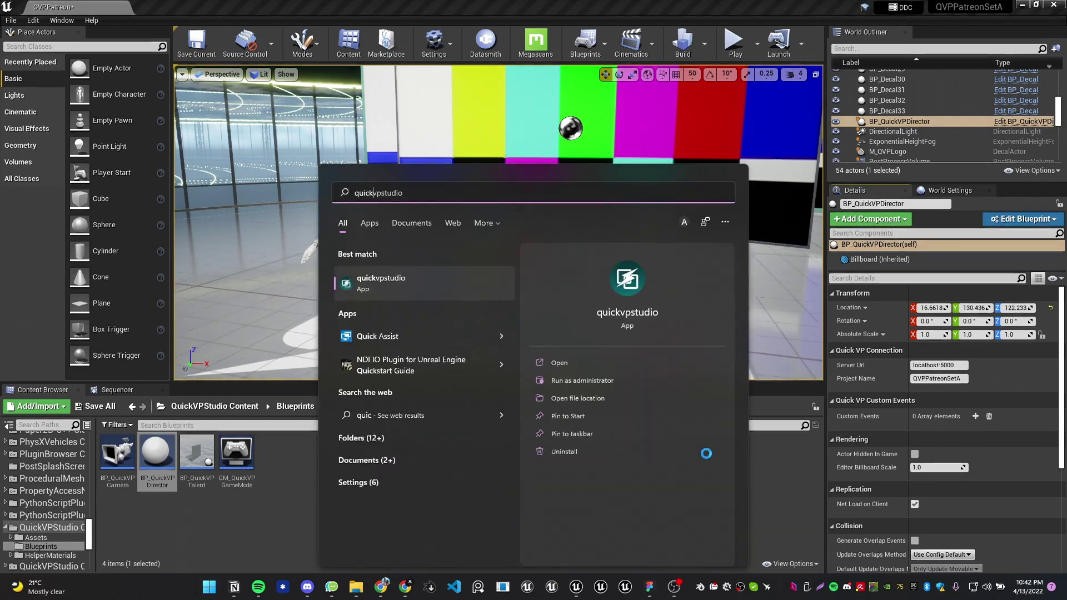
key("Return")
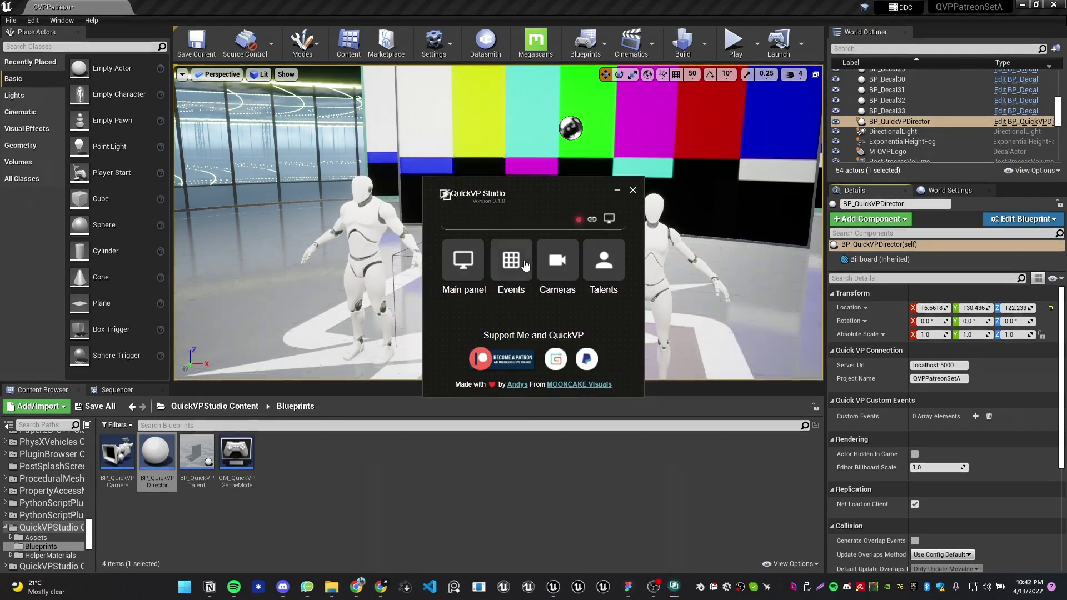
left_click_drag(477, 180, 759, 203)
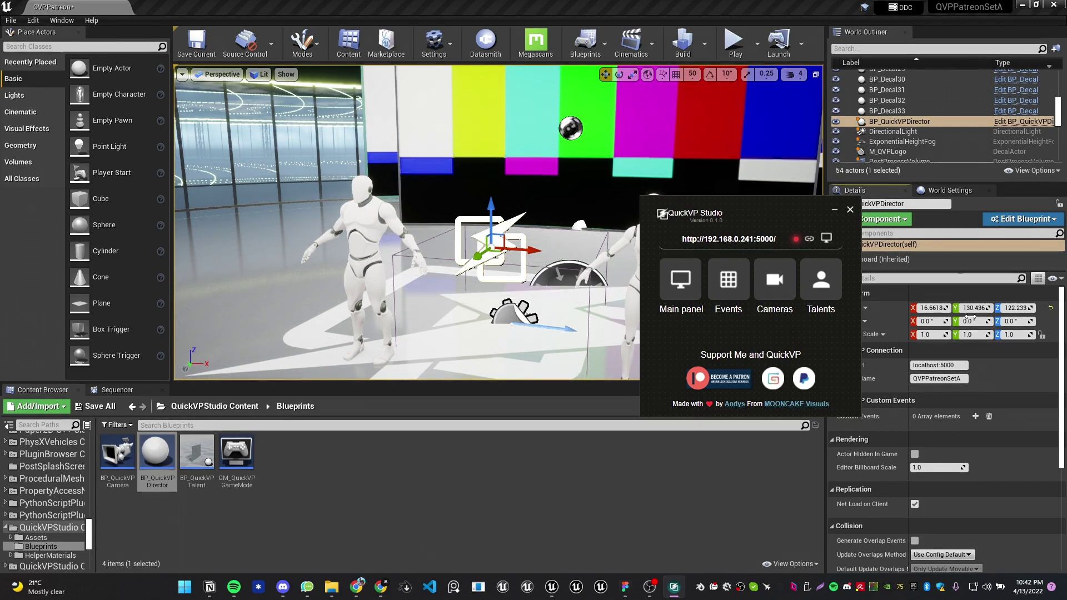
left_click(936, 379)
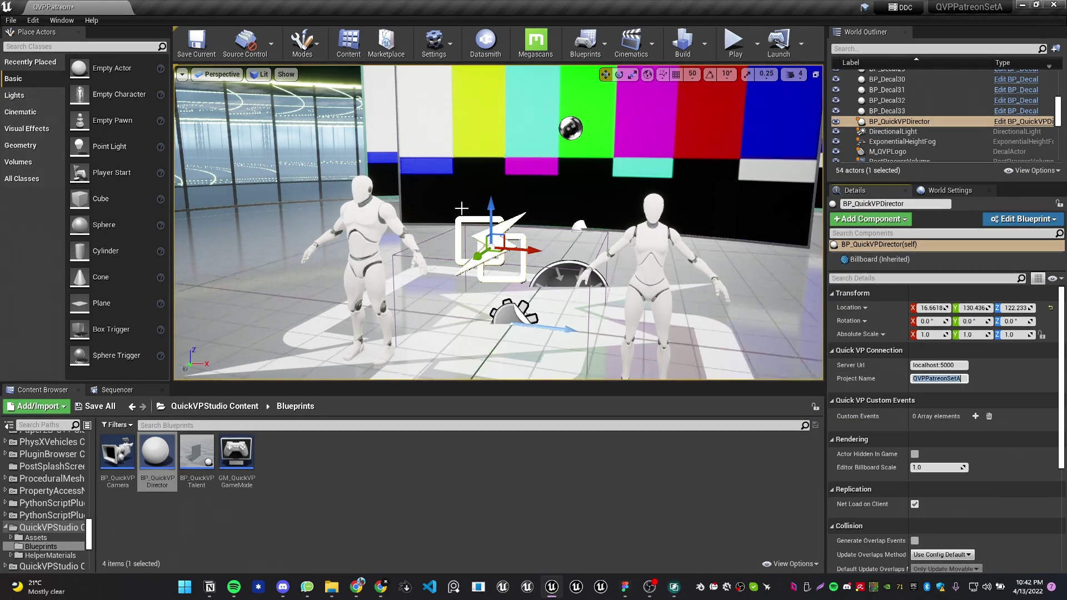
mouse_move(498, 223)
right_mouse_down()
mouse_move(561, 227)
mouse_move(489, 234)
mouse_move(511, 228)
mouse_move(520, 250)
mouse_move(505, 211)
right_mouse_up()
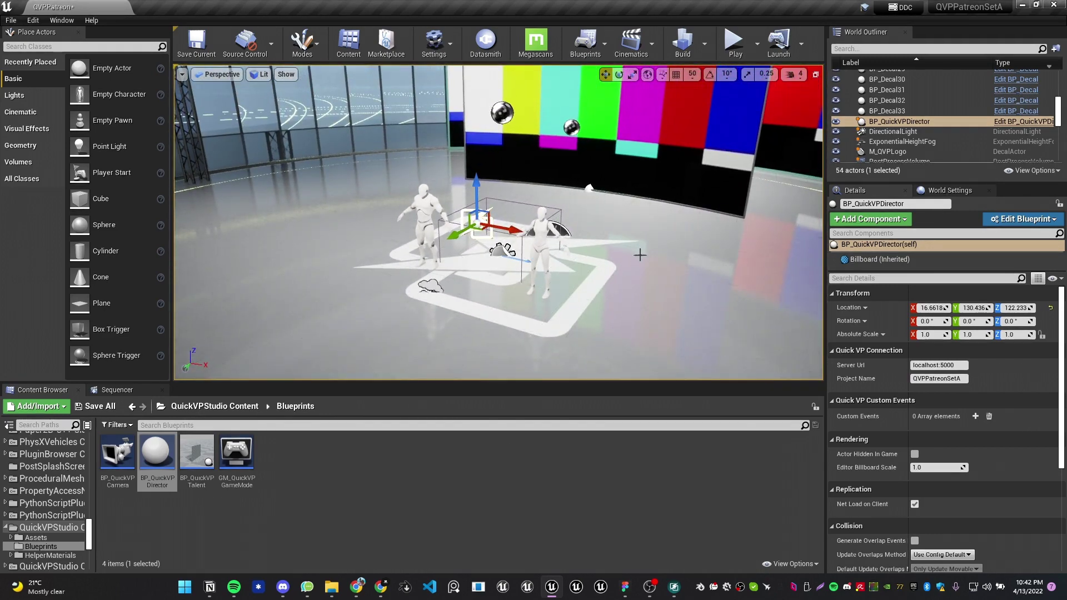
Play the level and check its connection in QuickVP Studio's main panel, closing the panel and stopping play when finished
left_click(733, 42)
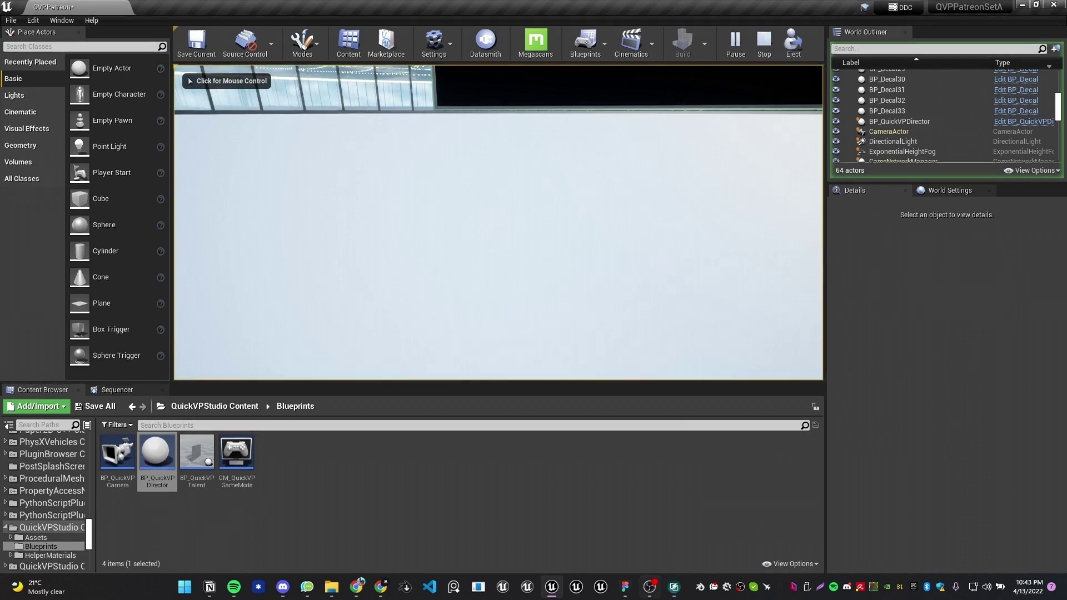
left_click(673, 587)
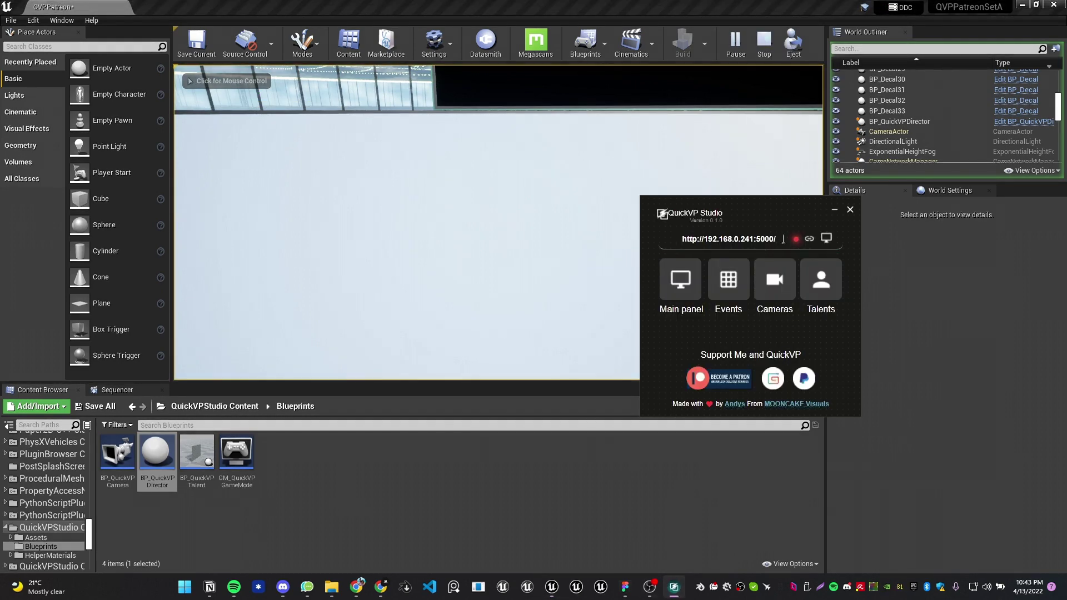
left_click(680, 280)
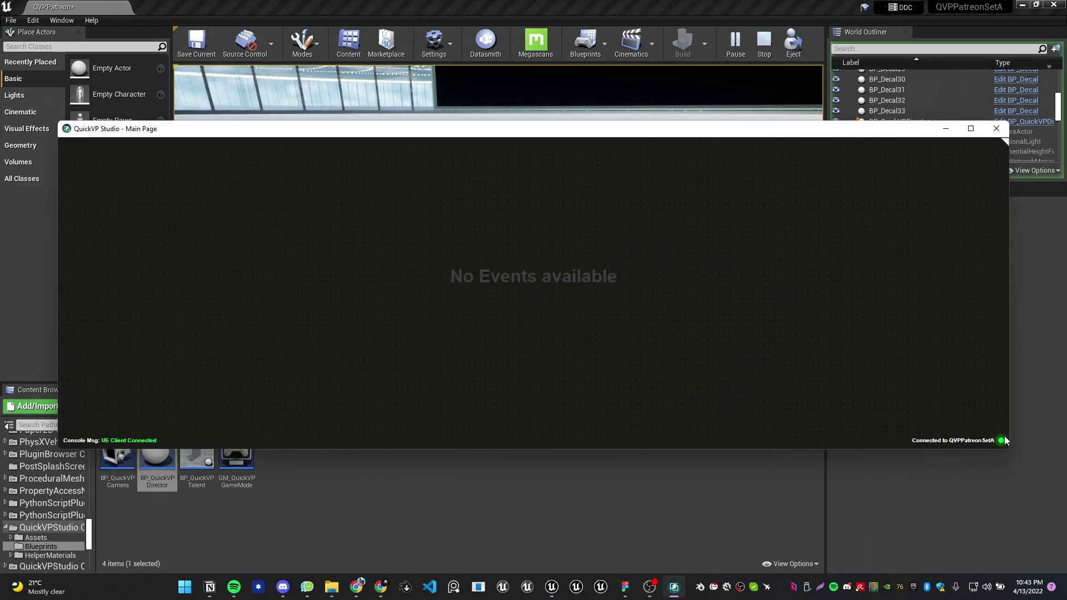
left_click_drag(836, 129, 818, 322)
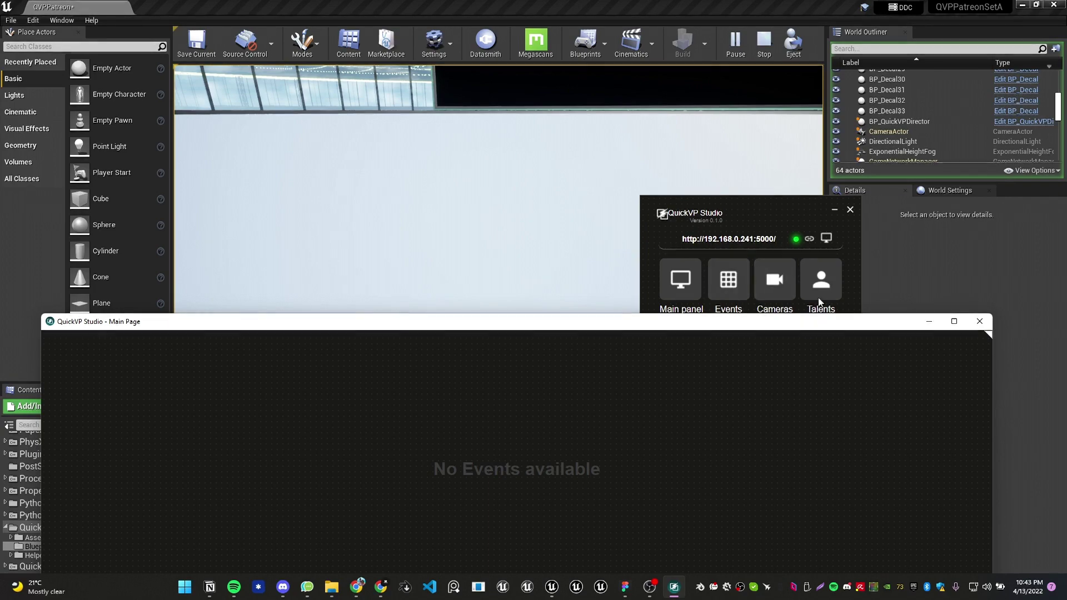
left_click(977, 322)
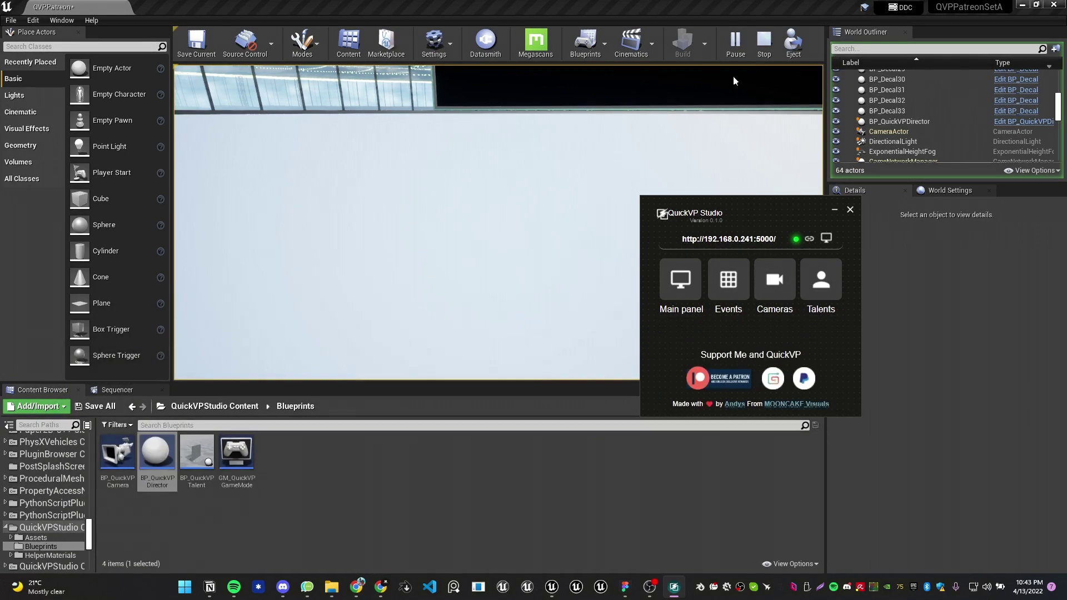
left_click(764, 41)
key("f")
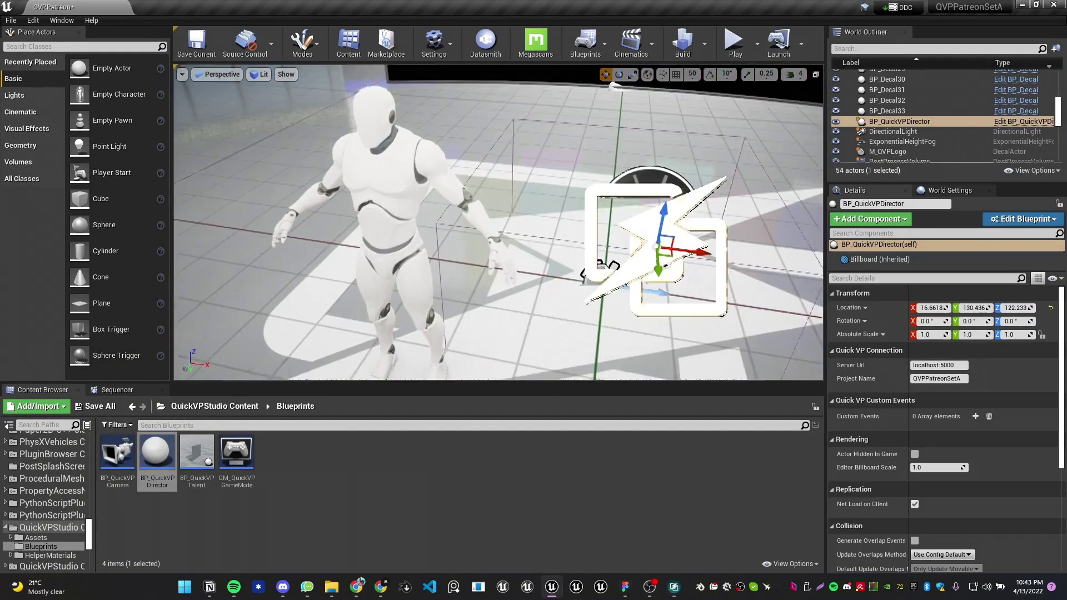
right_click_drag(498, 222, 517, 297)
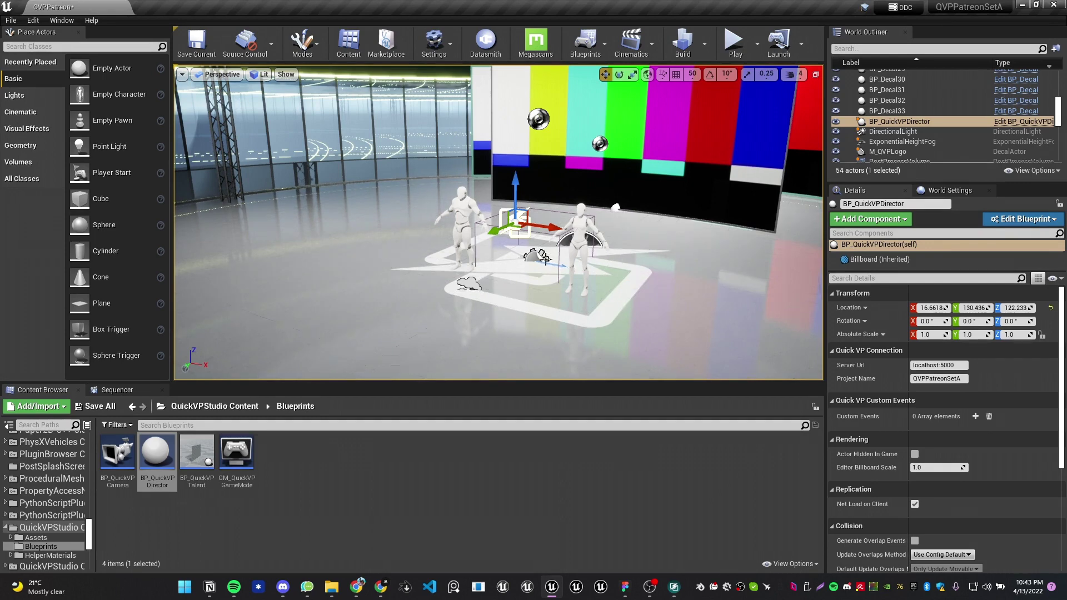
right_click_drag(531, 249, 572, 268)
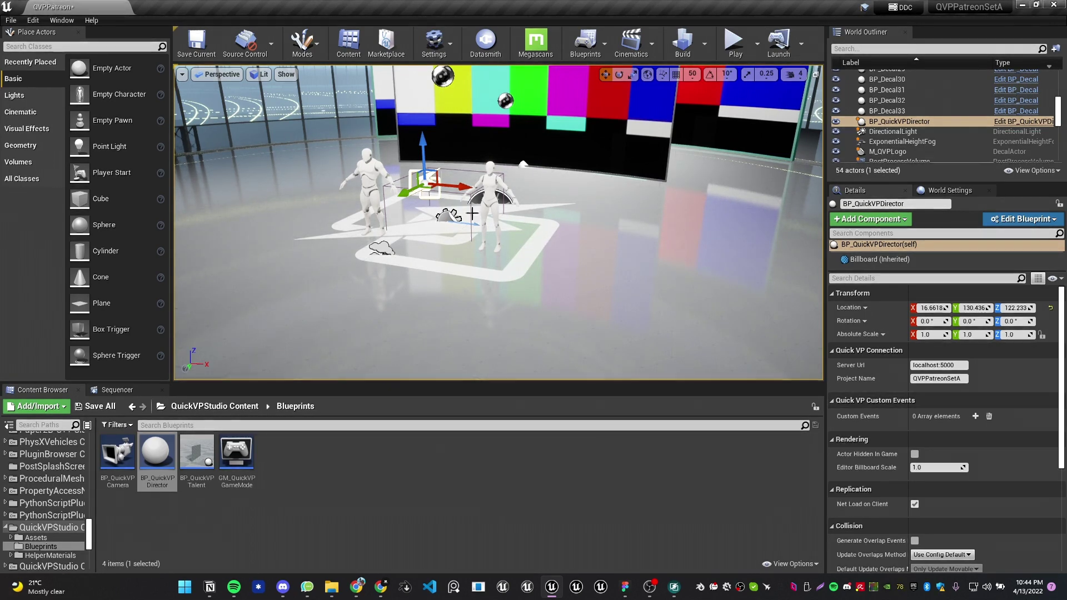
Place the BP_QuickVPCamera blueprint on the open stage floor in front of the two mannequins
mouse_move(472, 213)
right_mouse_down()
mouse_move(421, 219)
mouse_move(461, 213)
right_mouse_up()
key("w")
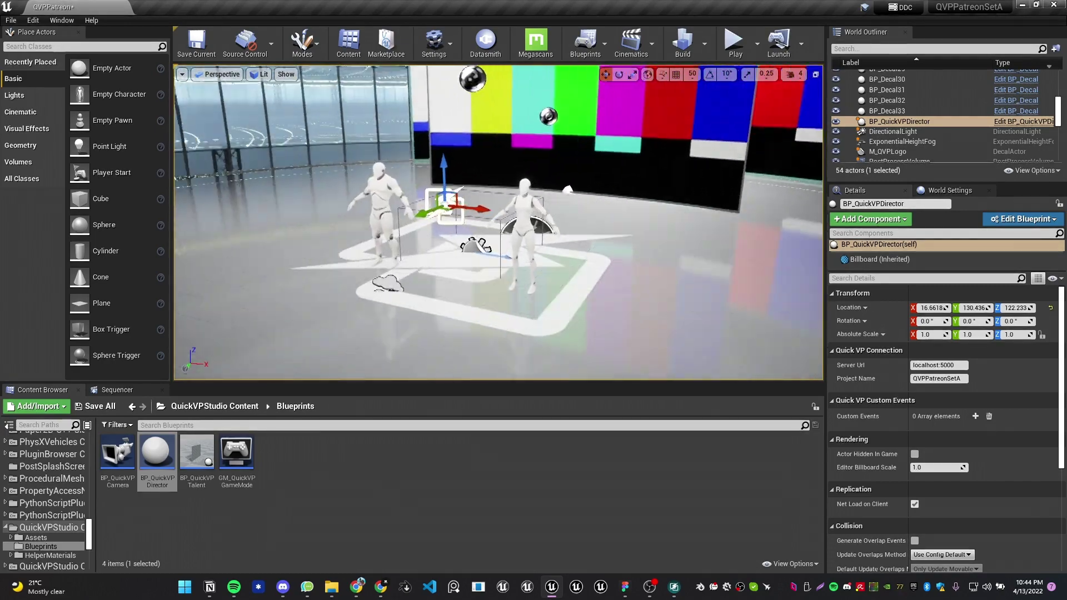
right_click_drag(502, 264, 350, 263)
key("s")
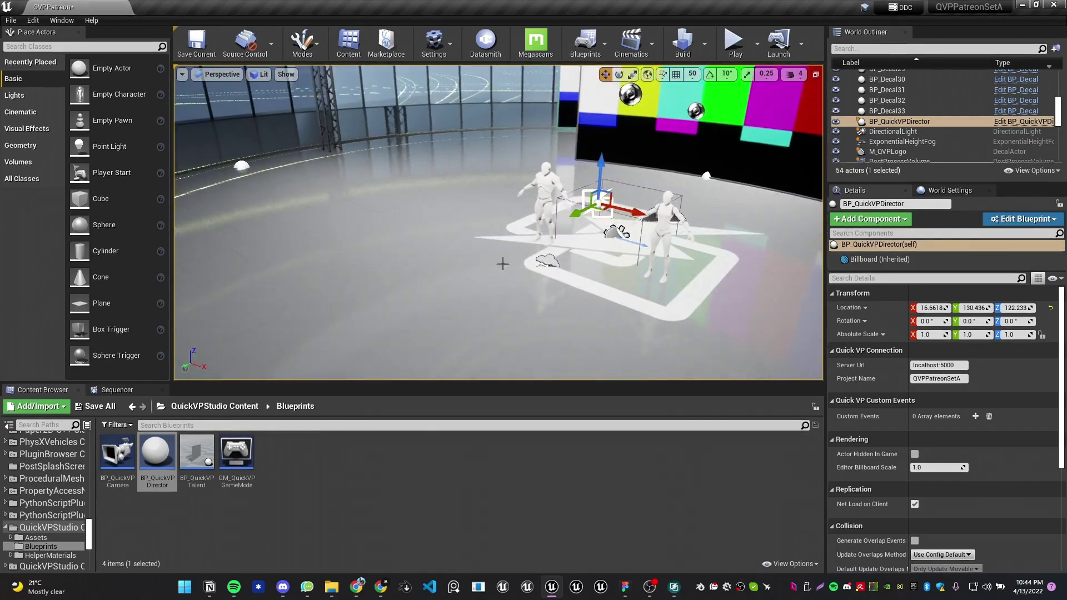
left_click_drag(117, 453, 454, 350)
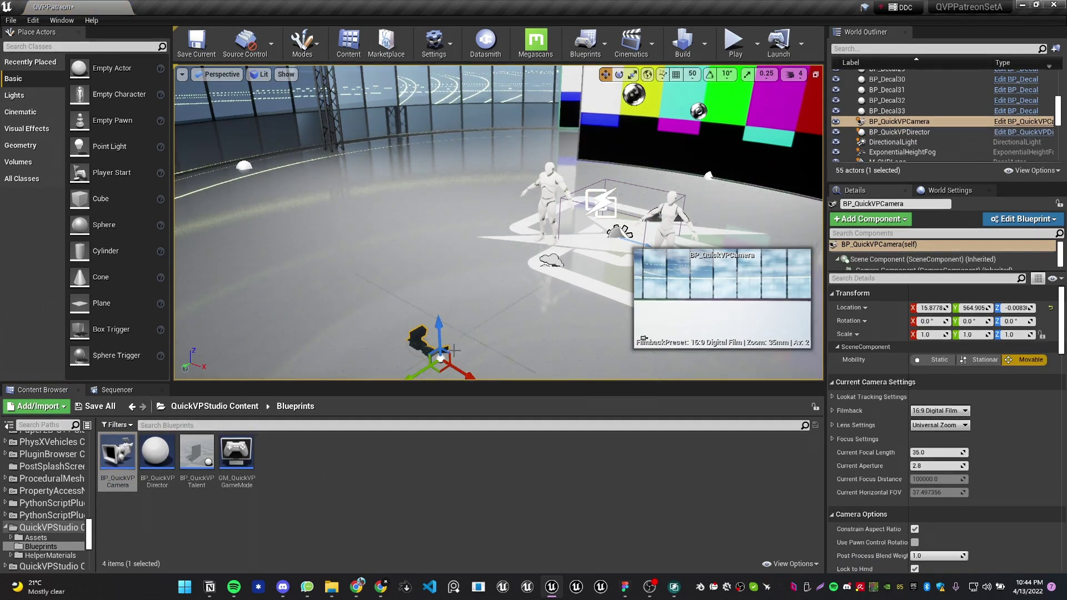
Pilot BP_QuickVPCamera to frame both mannequins and the video wall from about X 21, Y 1469, Z 229, and stop piloting
left_click(218, 74)
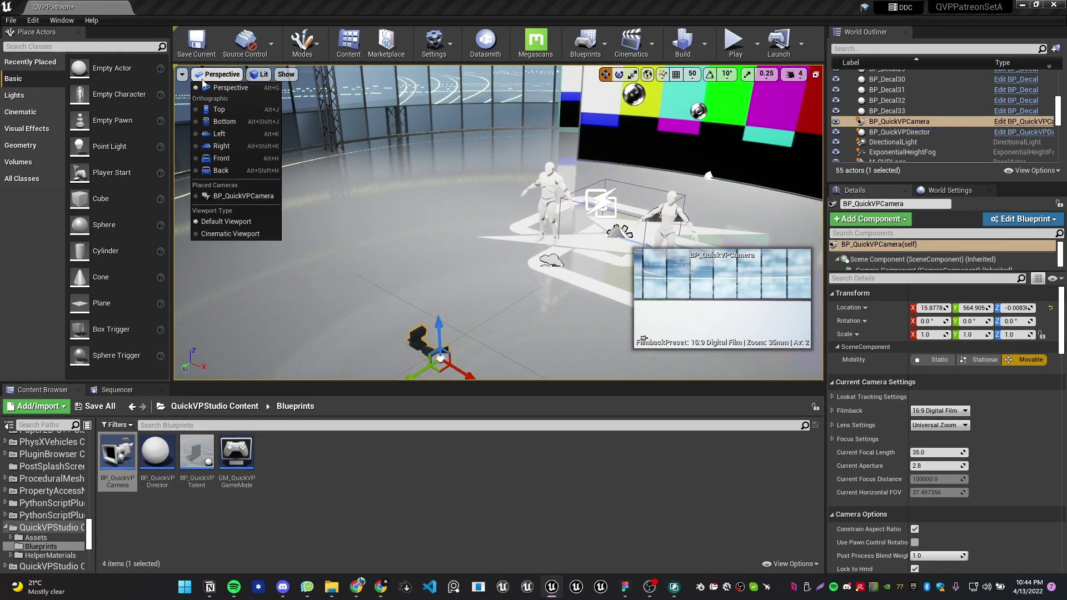
left_click(228, 196)
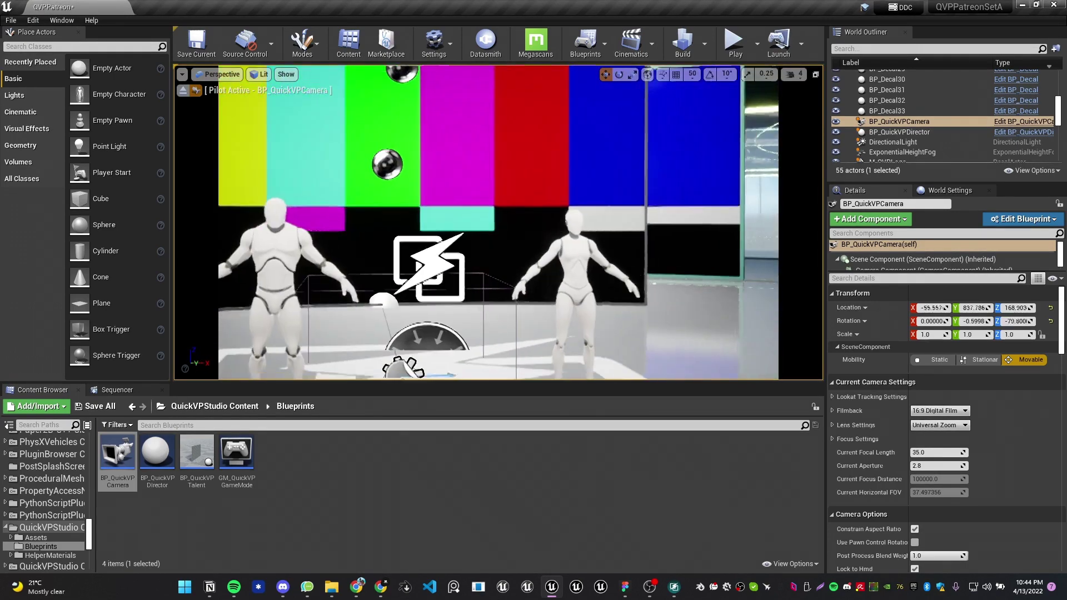
key("a")
right_click_drag(499, 222, 506, 236)
key("e")
key("w")
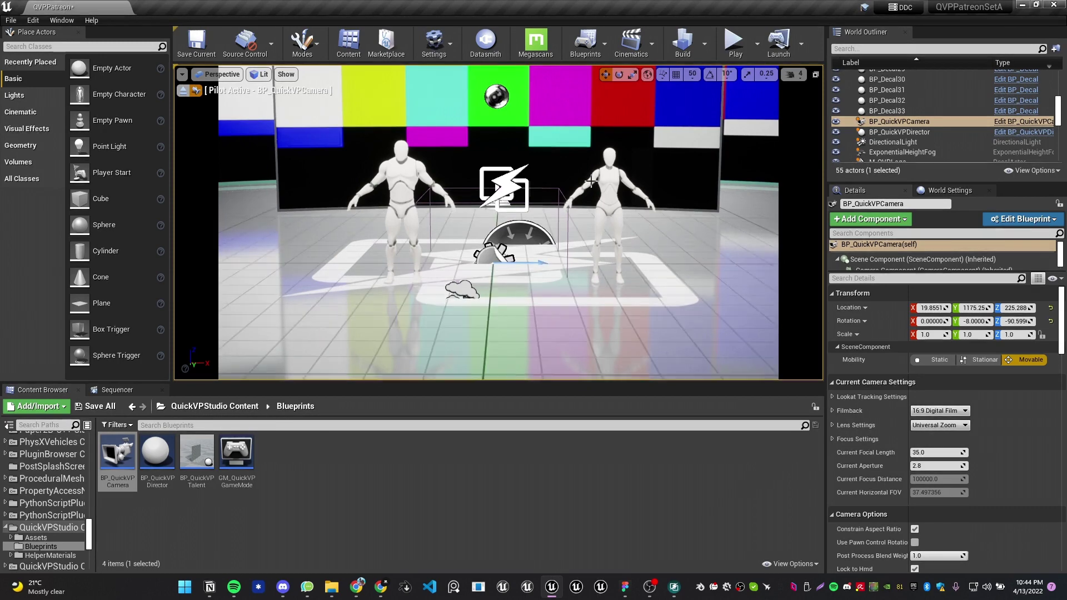
right_click_drag(423, 238, 423, 221)
key("s")
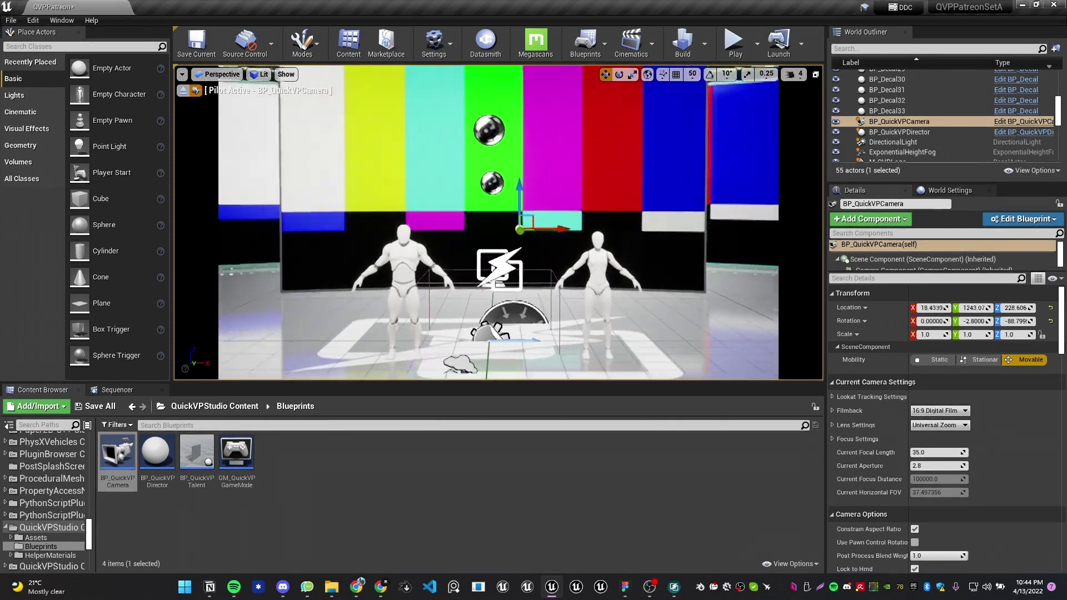
key("q")
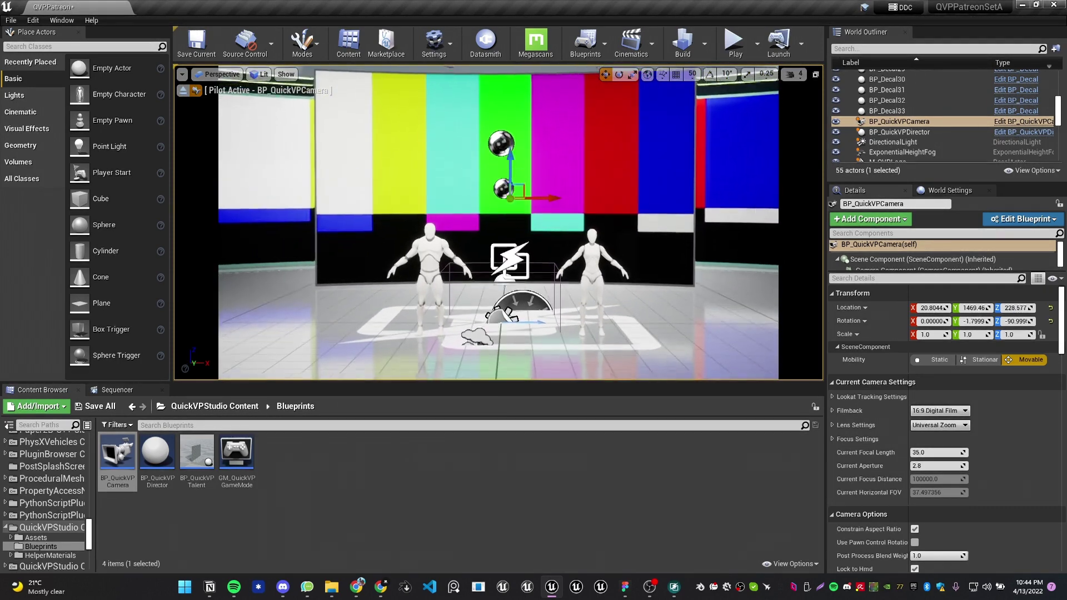
left_click(183, 90)
key("Escape")
Deselect the camera's surroundings by moving in on the stage, and place the BP_QuickVPTalent blueprint on the floor between the two mannequins
right_click_drag(561, 218, 219, 261)
key("w")
key("w")
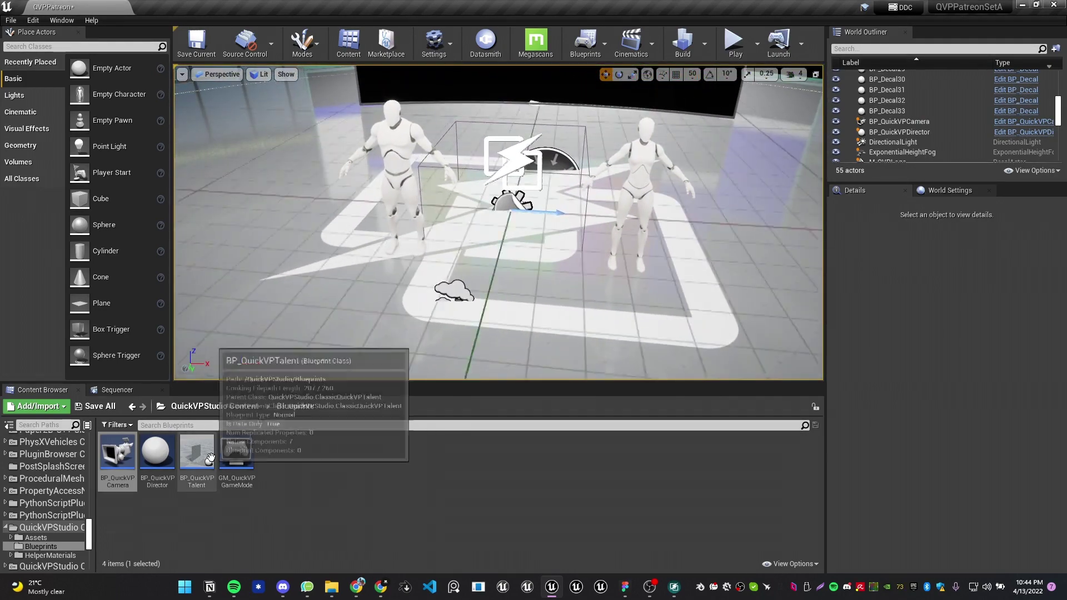
left_click_drag(196, 451, 502, 247)
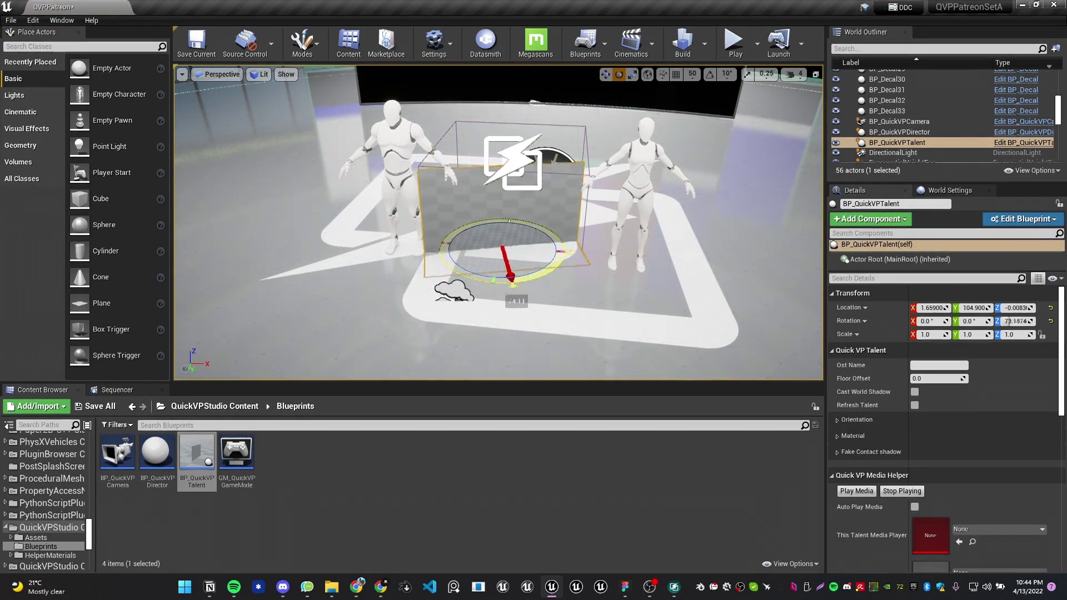
Enable 10° rotation snapping and rotate BP_QuickVPTalent 90° about Z so its plane faces the front of the stage
left_click_drag(494, 280, 498, 278)
key("ctrl+z")
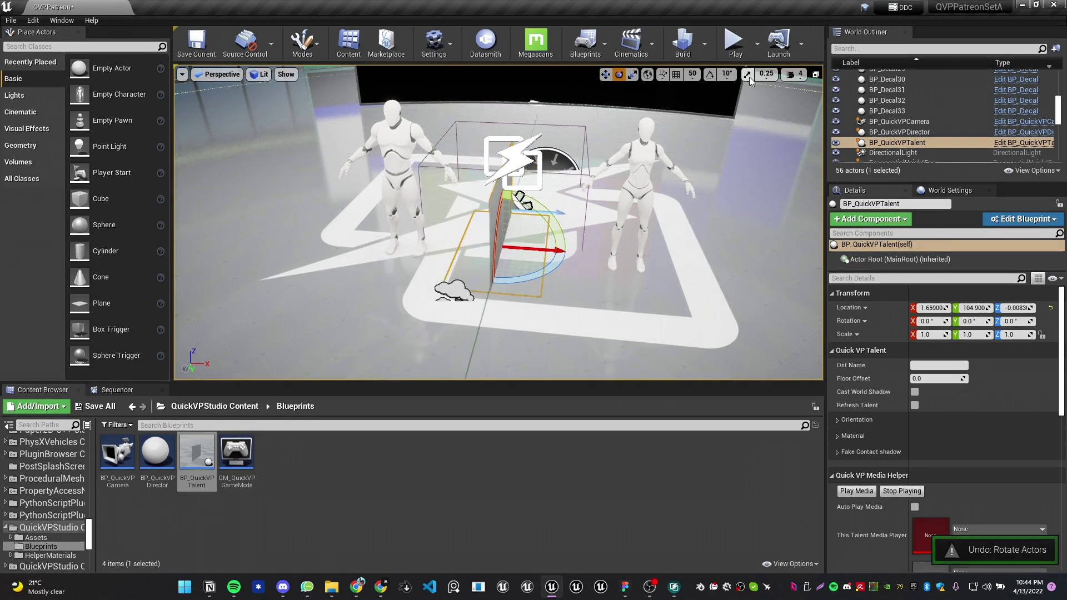
left_click(709, 75)
left_click_drag(554, 258, 489, 300)
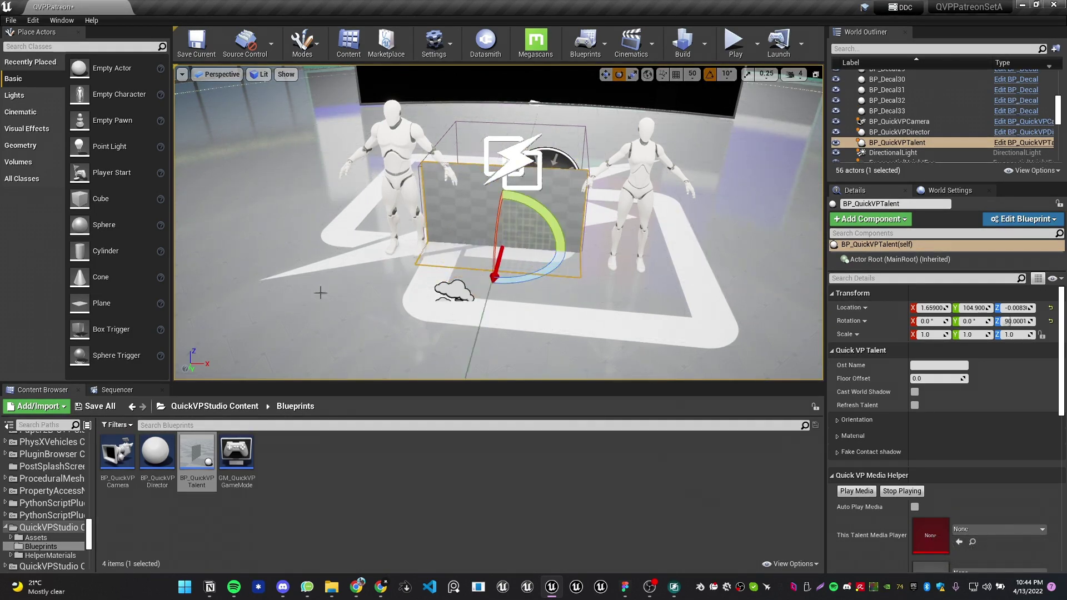
Move BP_QuickVPTalent sideways to an X location of about 15.4, centering it between the mannequins
scroll(79, 498, "up", 5)
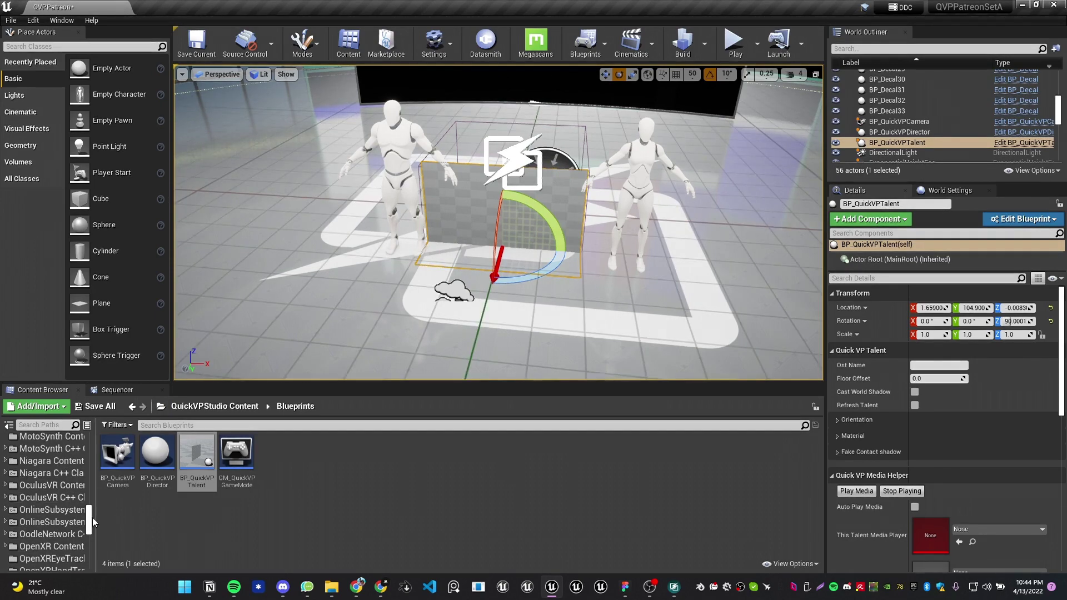
scroll(83, 472, "up", 10)
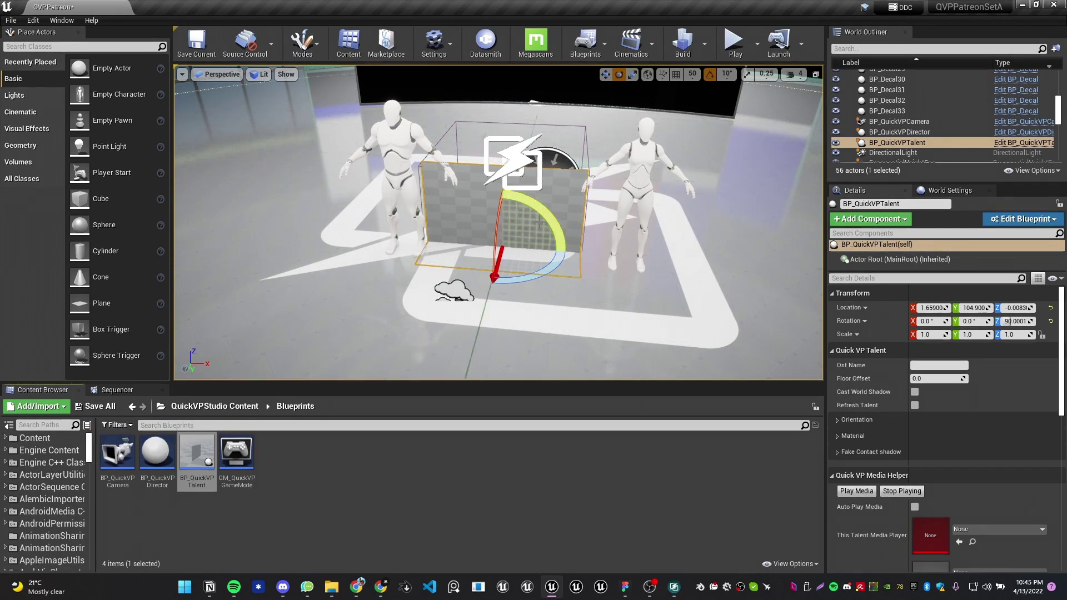
right_click_drag(564, 248, 564, 252)
key("r")
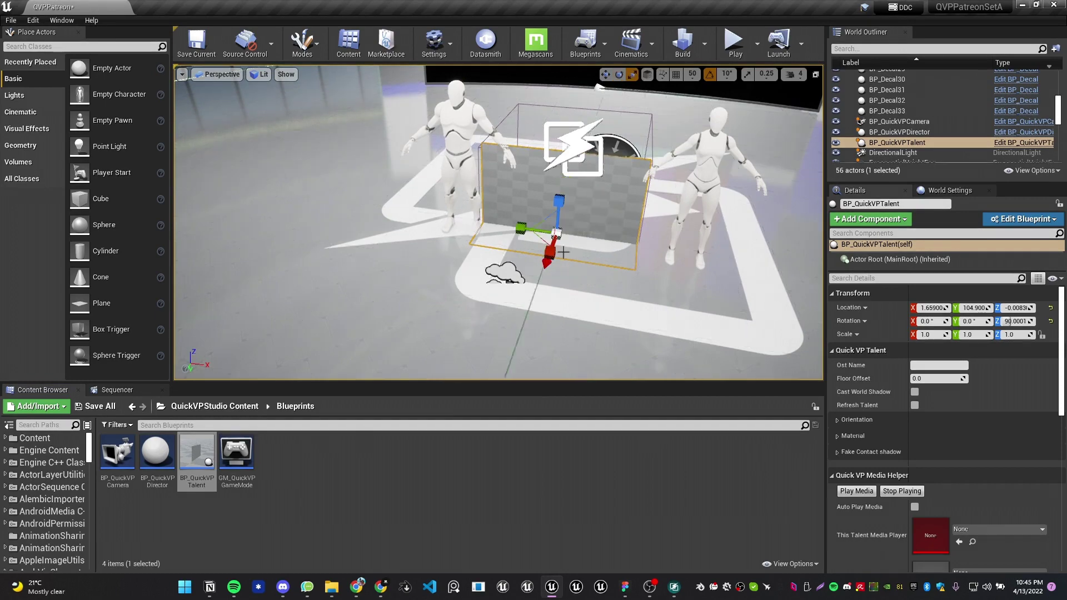
mouse_move(590, 238)
left_mouse_down()
mouse_move(611, 241)
mouse_move(602, 239)
left_mouse_up()
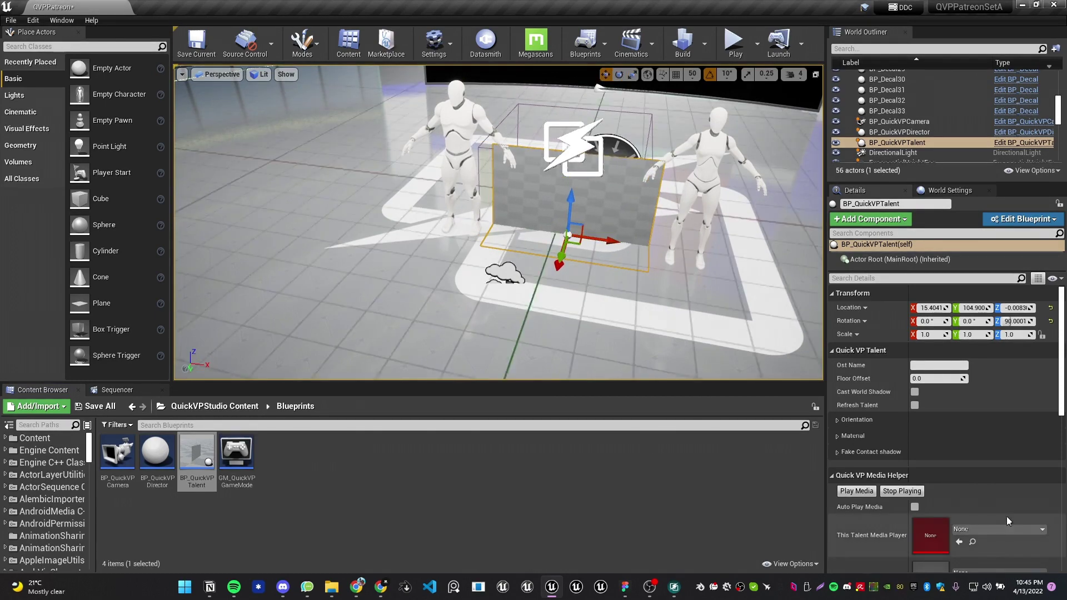
mouse_move(602, 240)
right_mouse_down()
mouse_move(634, 220)
mouse_move(610, 226)
right_mouse_up()
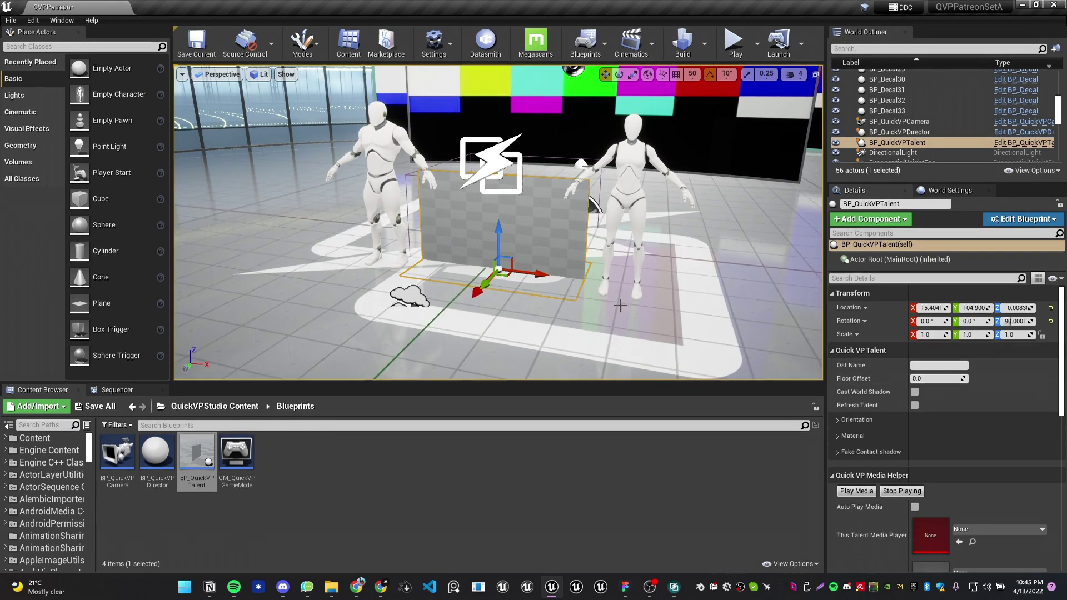
Try duplicating the talent along X, undo the copy, and set the original talent's Ost Name to Center Talent
left_click_drag(539, 274, 743, 309, "alt")
key("ctrl+z")
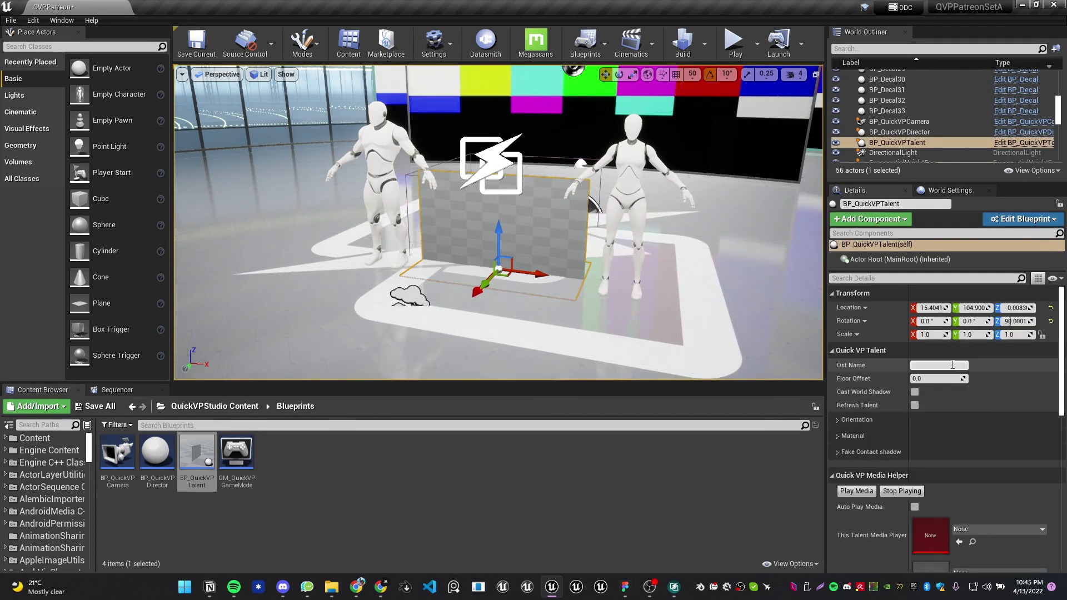
type("Cen")
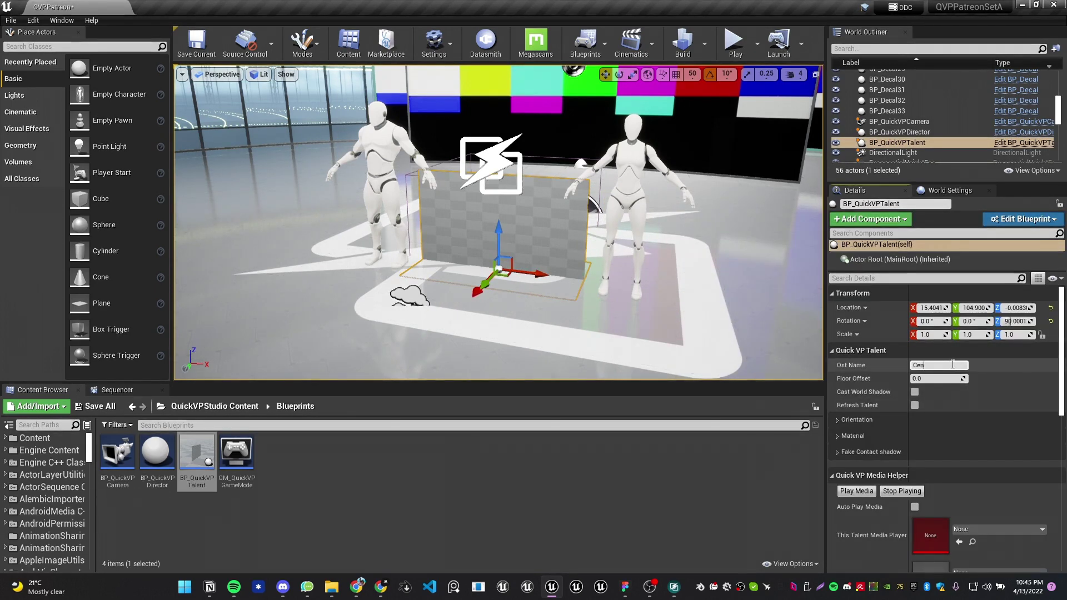
type("ter Talent")
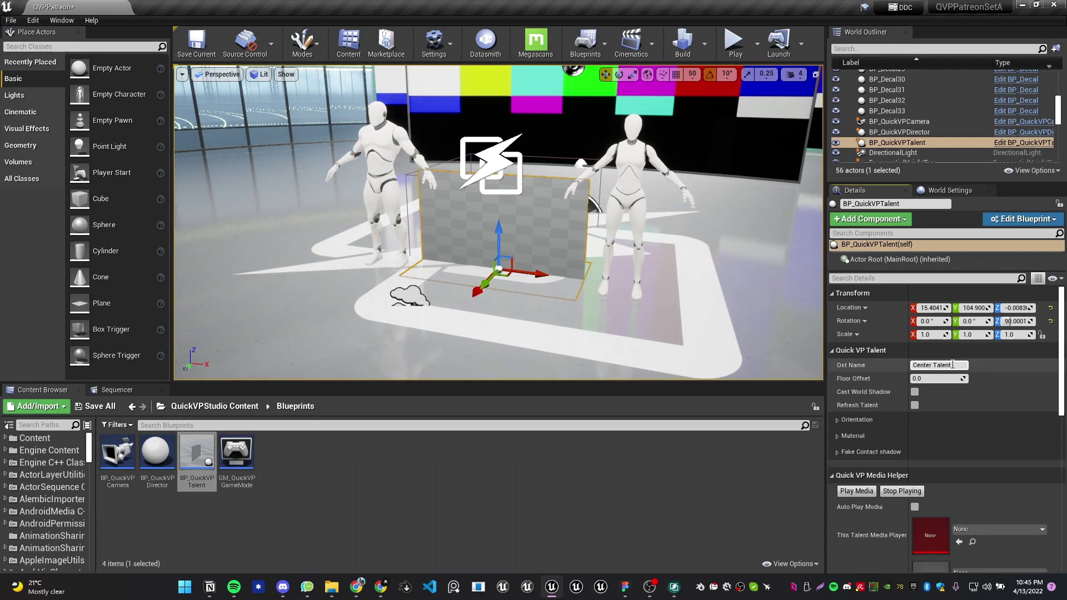
Try a Floor Offset of about 4.29 on the talent and reset it to the default
mouse_move(608, 306)
right_mouse_down()
mouse_move(636, 304)
mouse_move(639, 293)
mouse_move(589, 306)
mouse_move(629, 272)
mouse_move(618, 294)
right_mouse_up()
key("w")
key("s")
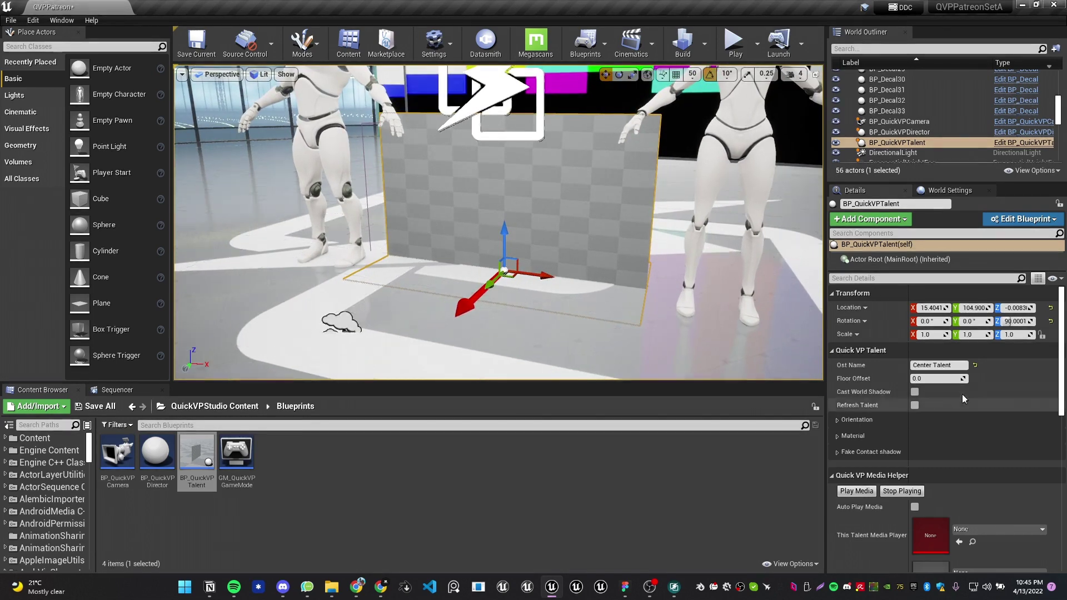
left_click_drag(923, 378, 936, 379)
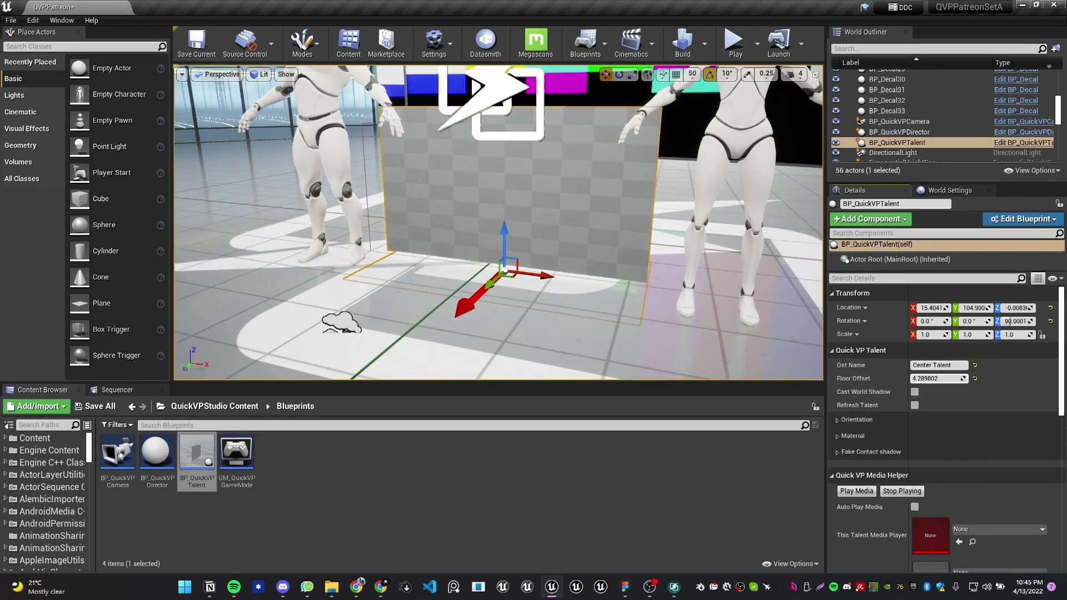
left_click(975, 378)
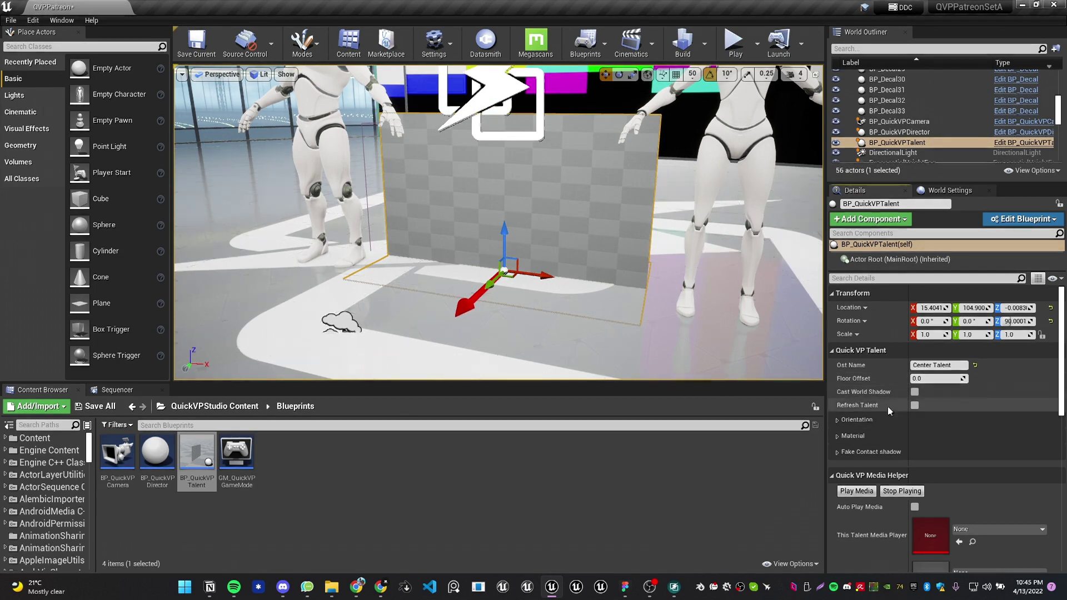
Review the talent's Orientation, Material and Quick VP Media Helper settings
left_click(838, 419)
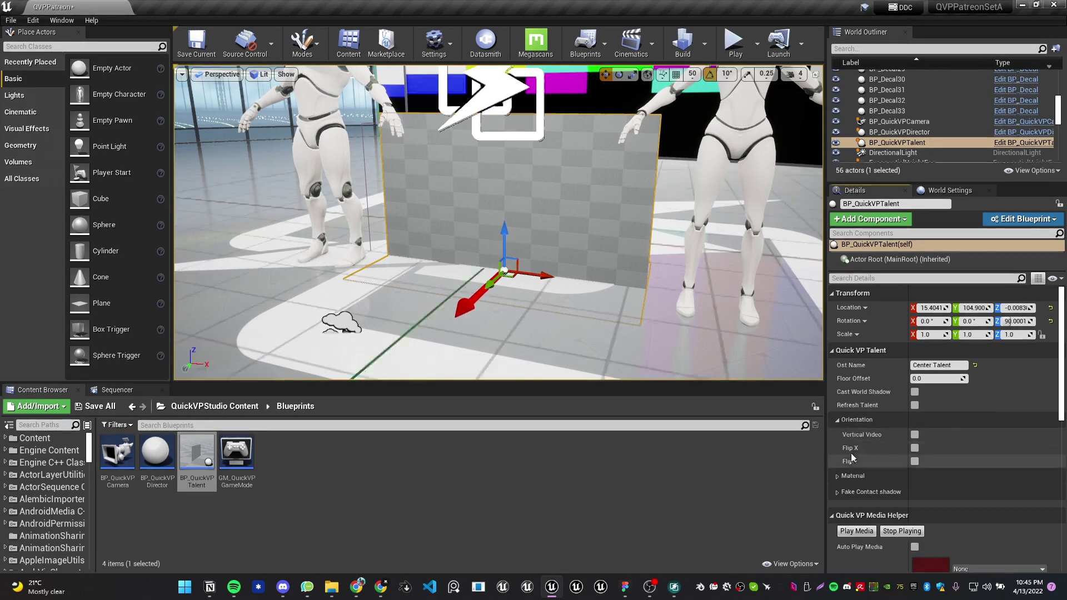
left_click(838, 420)
left_click(837, 436)
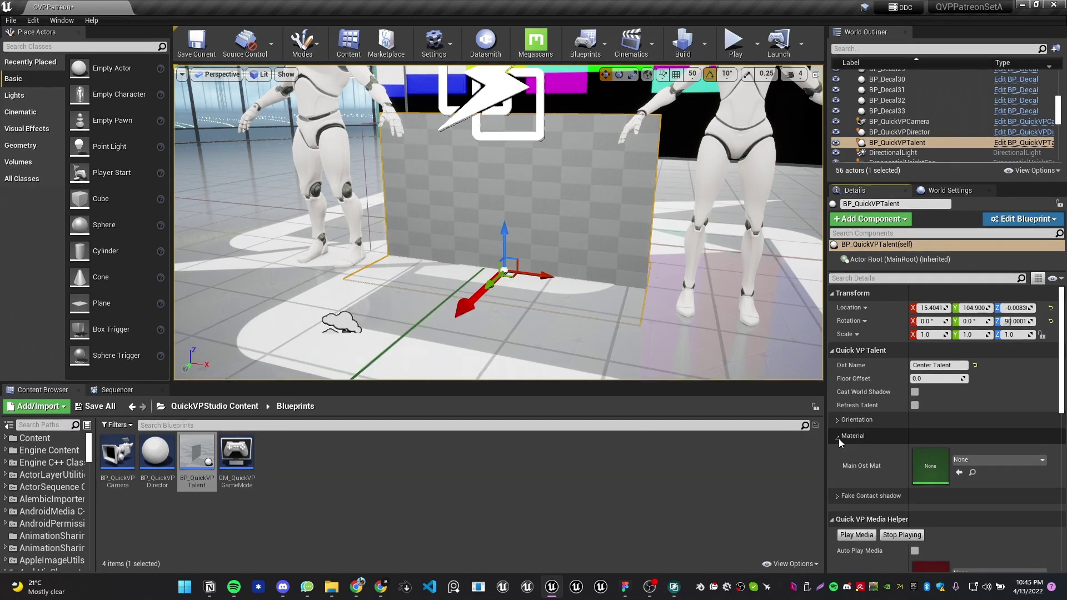
scroll(850, 442, "down", 1)
scroll(889, 466, "down", 3)
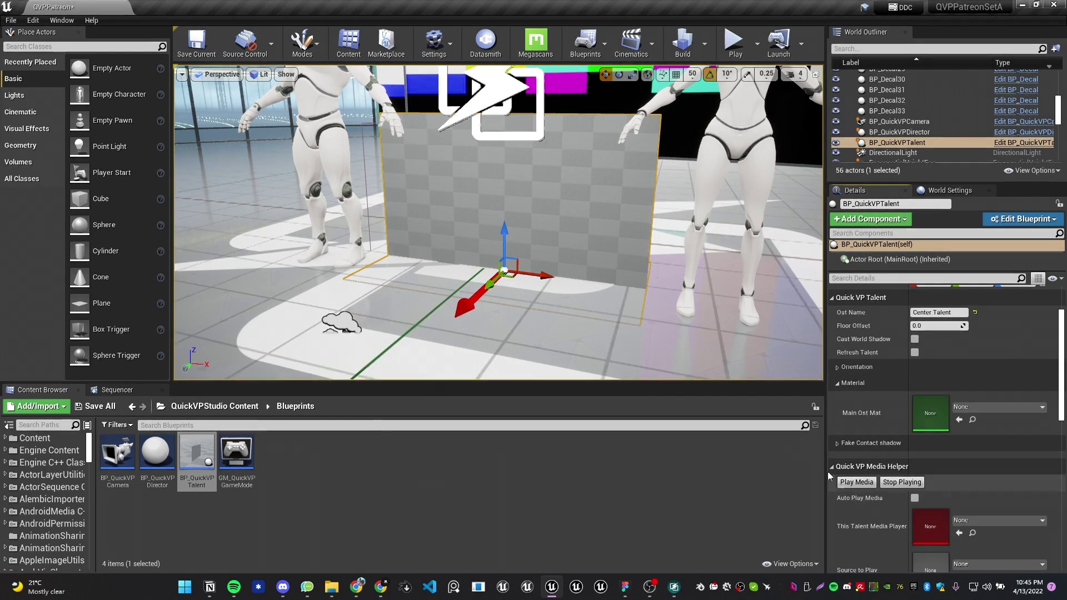
scroll(878, 425, "up", 1)
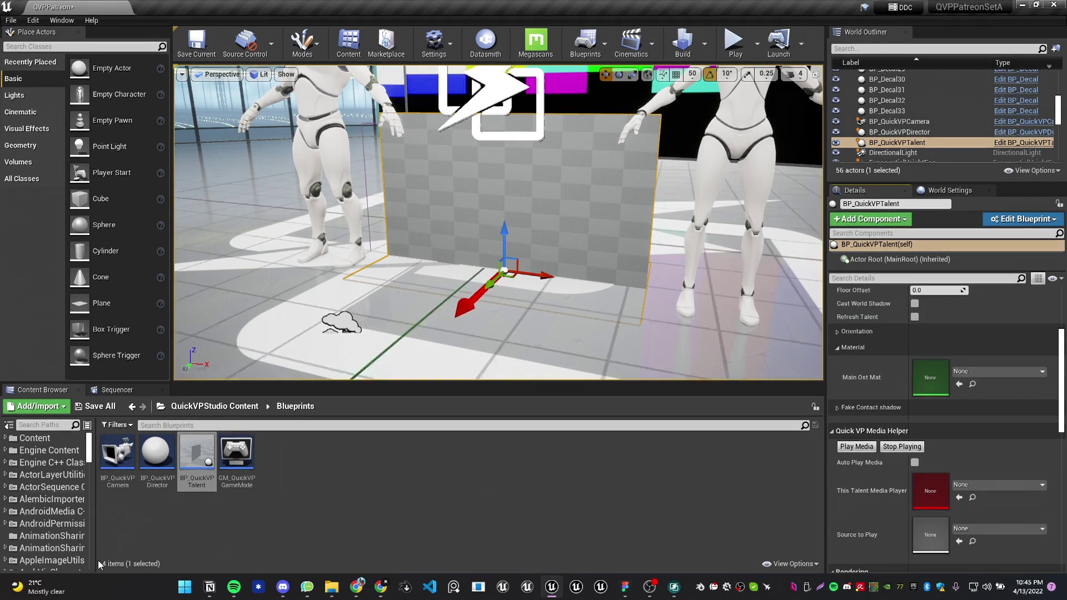
Save the level and create a folder named TAlent in the project's Content folder
left_click(35, 437)
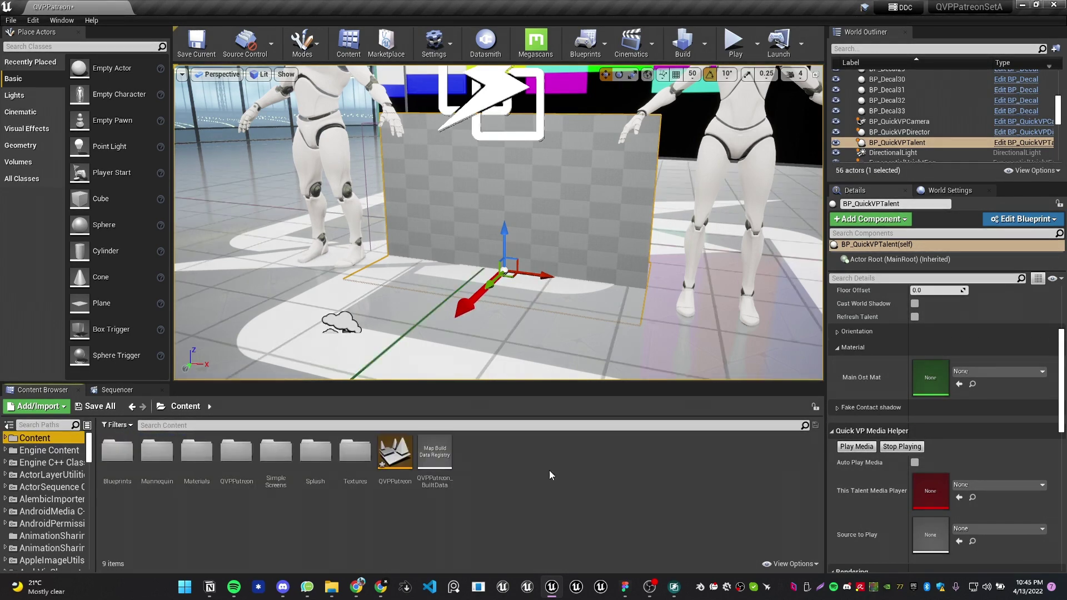
key("ctrl+s")
right_click(279, 536)
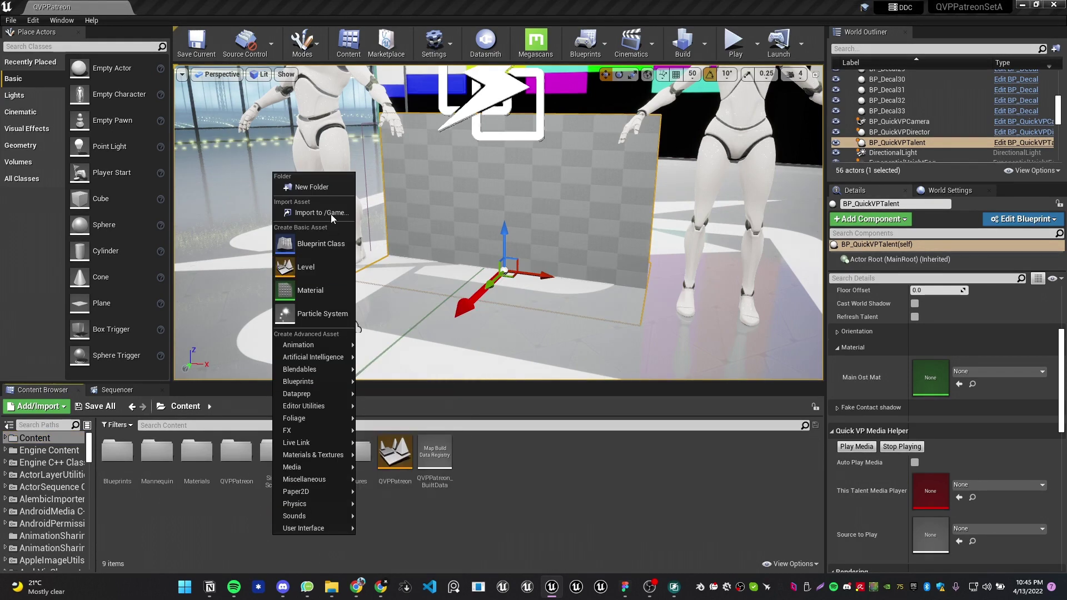
left_click(323, 189)
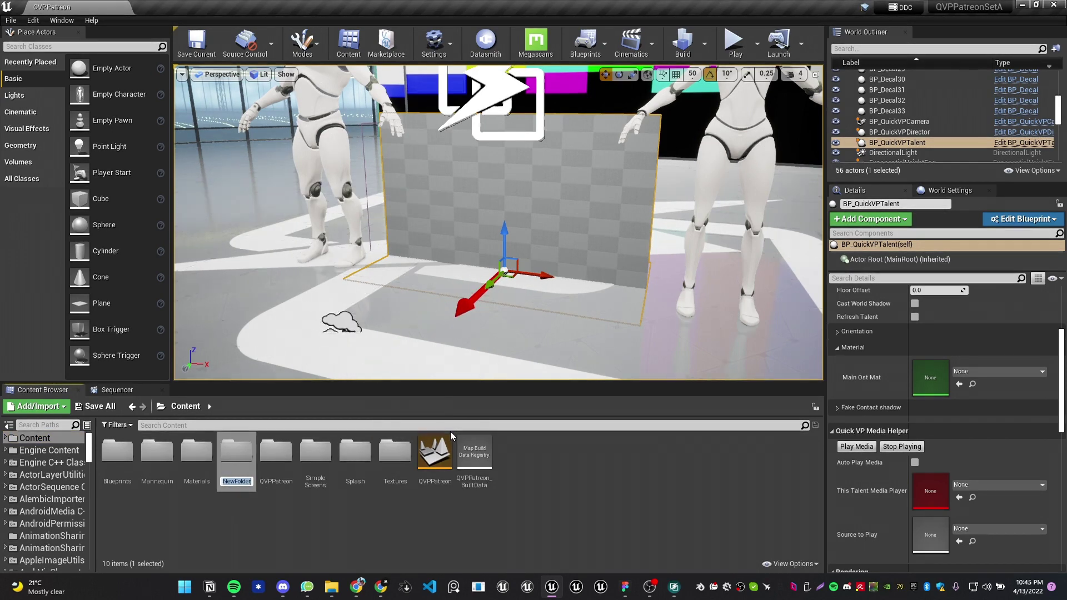
type("TAlent")
key("Return")
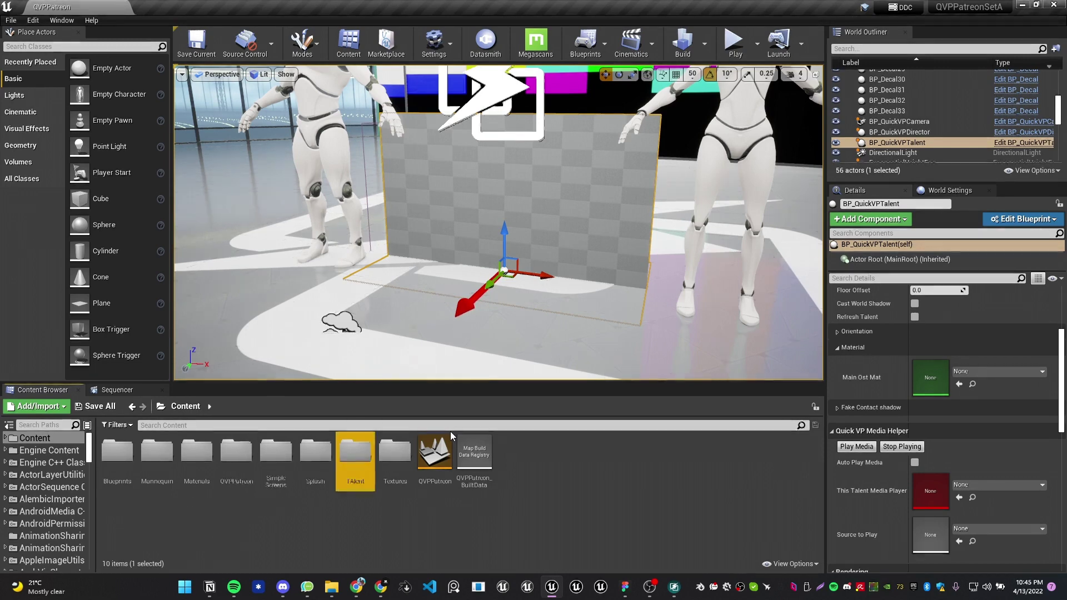
Create a new material named M_ChromaTest inside the TAlent folder
double_click(352, 448)
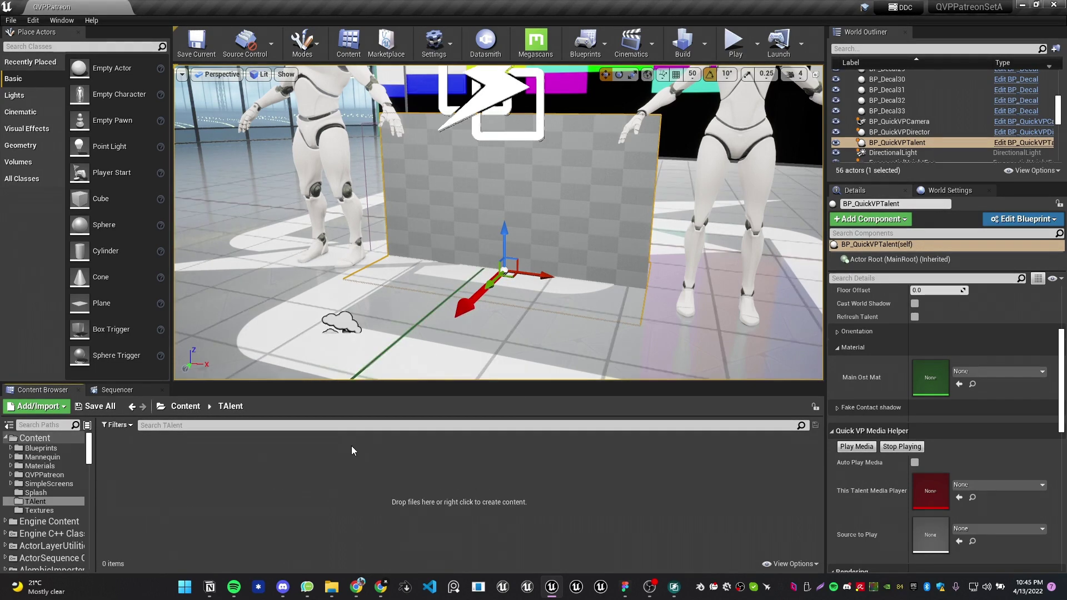
right_click(247, 514)
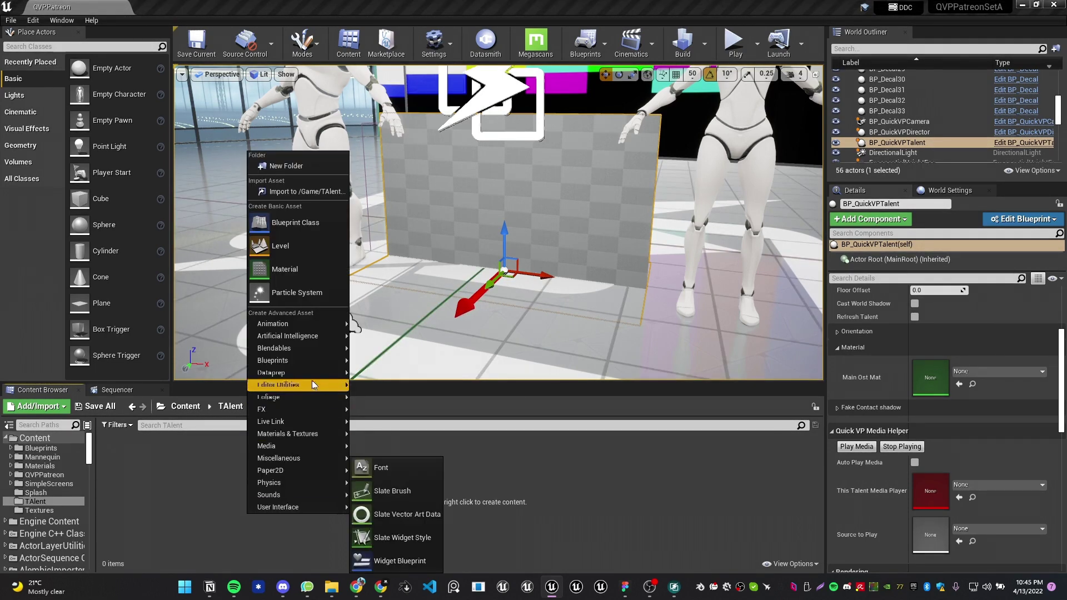
left_click(302, 269)
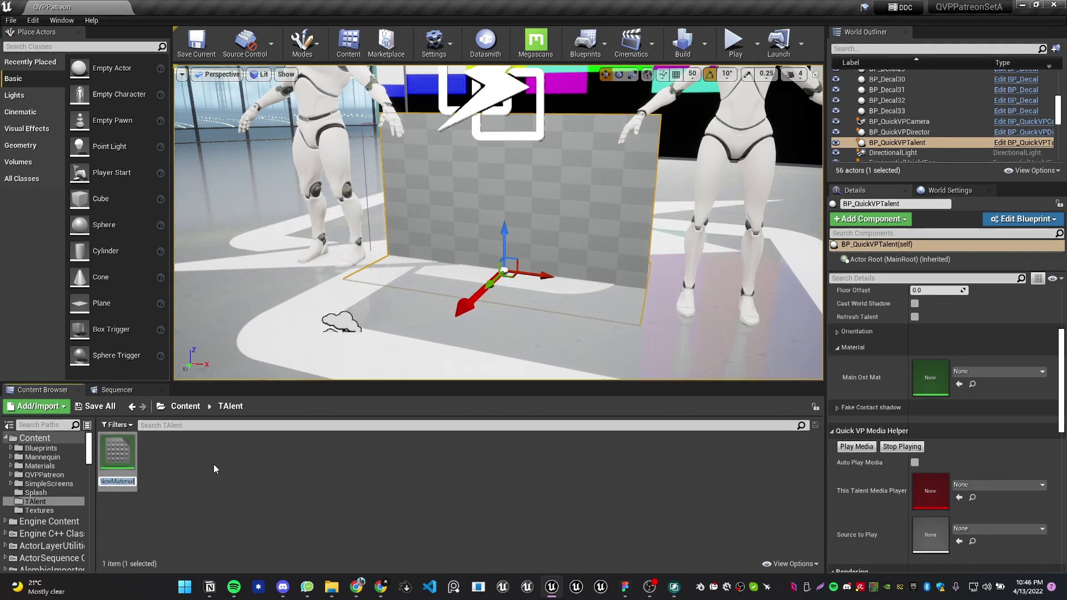
type("M_")
type("ChromaTe")
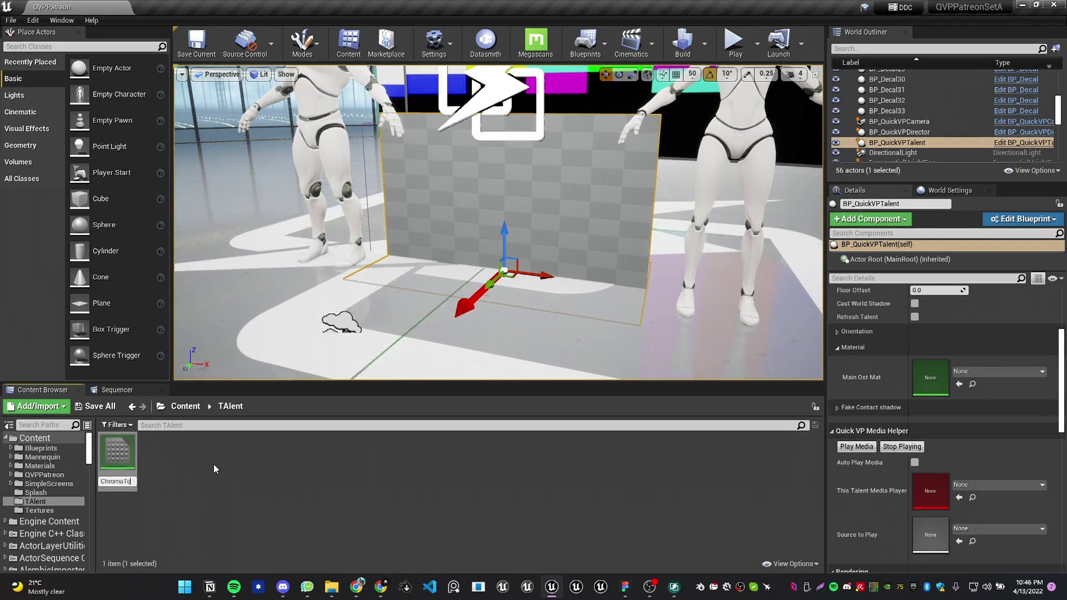
type("st")
key("Return")
Open M_ChromaTest and enable Allow Custom Depth Writes in its translucency settings
double_click(117, 459)
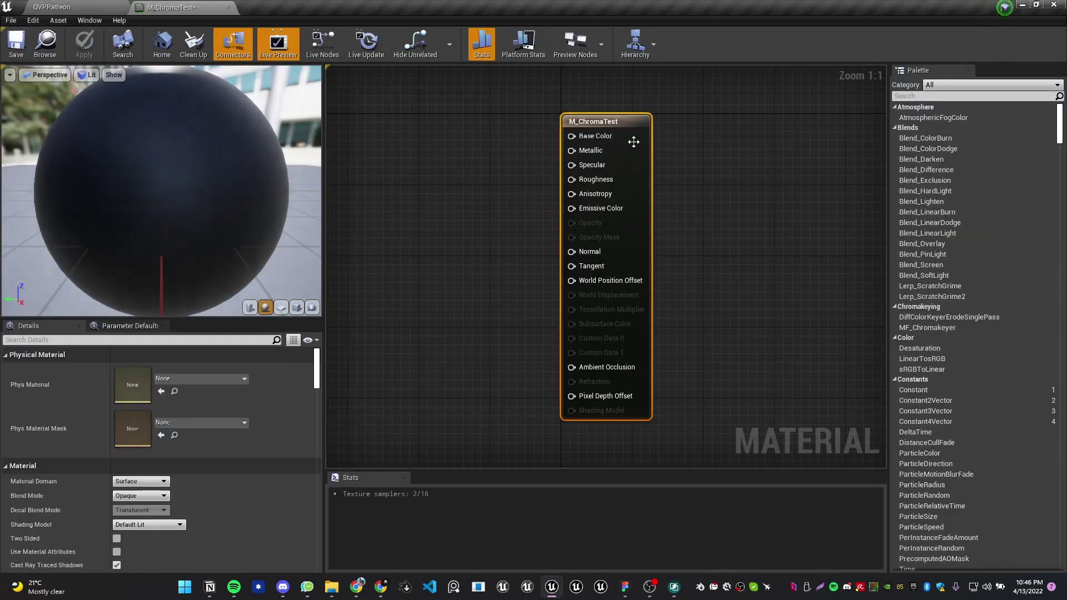
left_click_drag(633, 142, 667, 143)
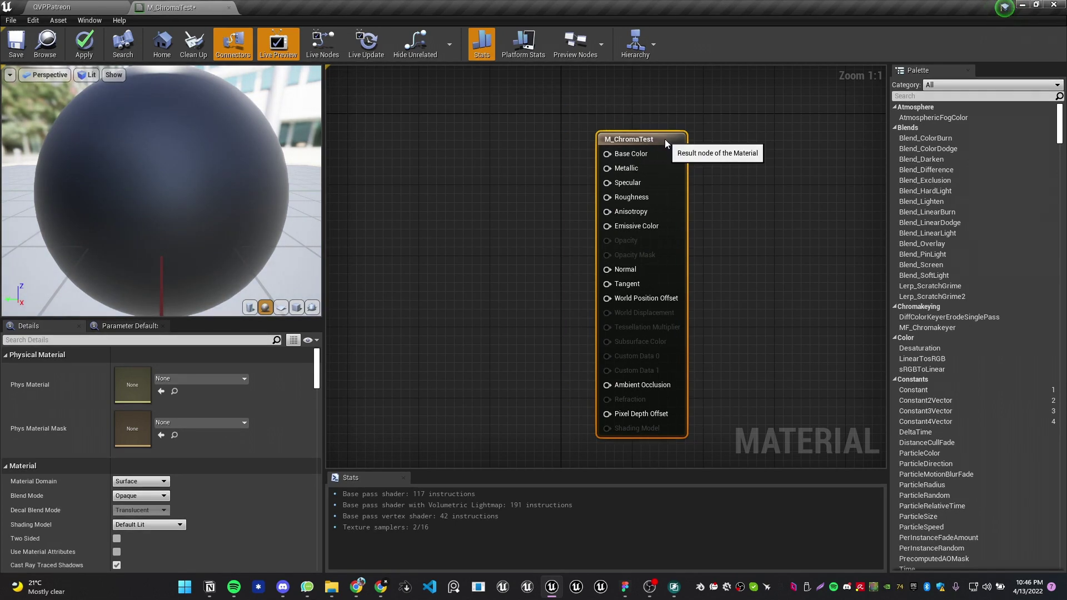
left_click(189, 338)
type("custom de")
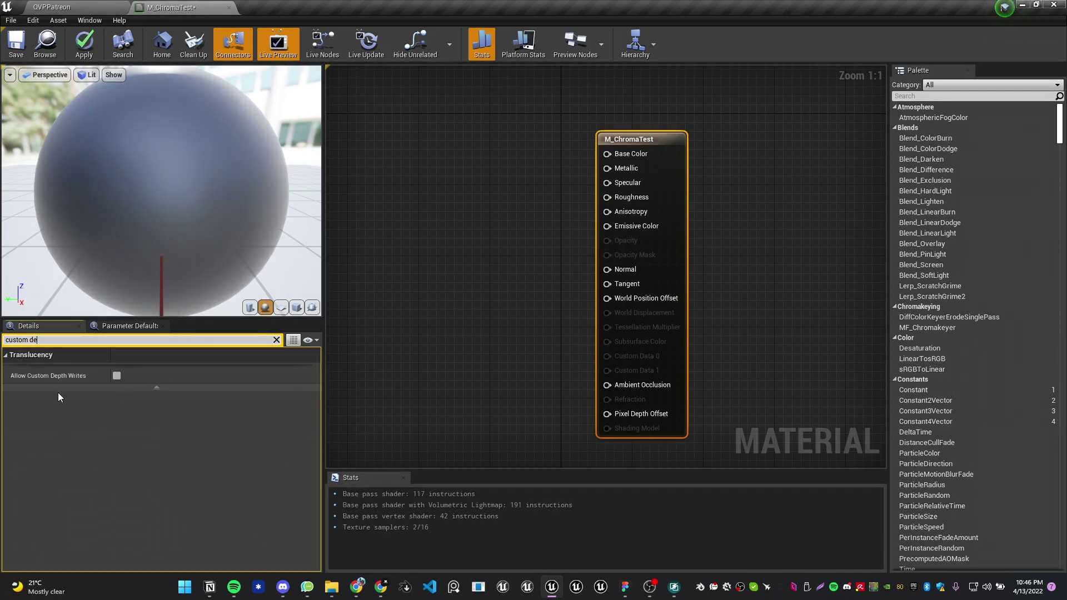
left_click(116, 376)
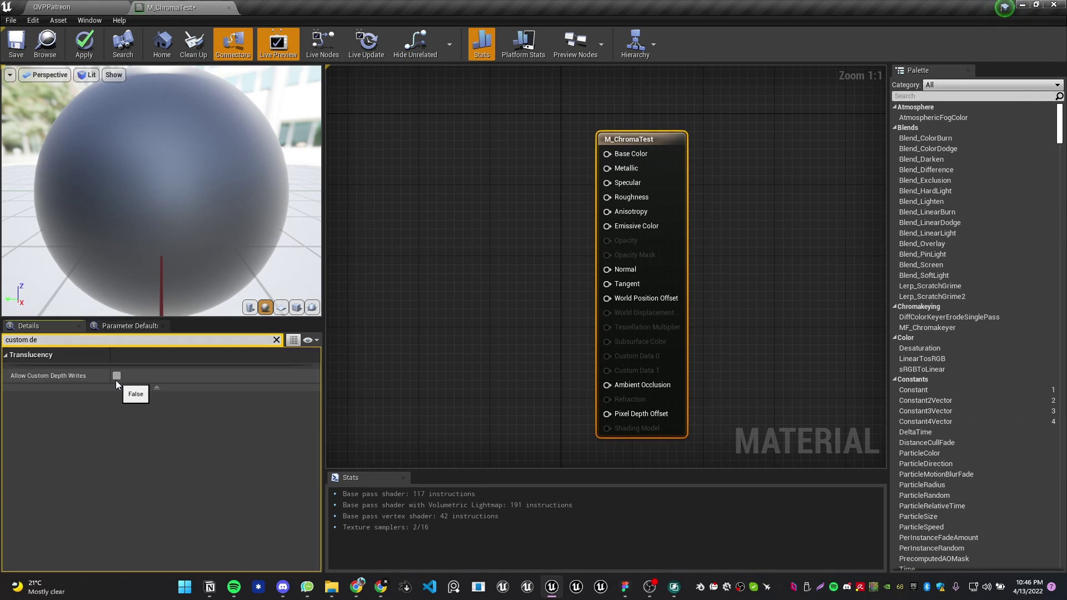
right_click_drag(501, 227, 398, 247)
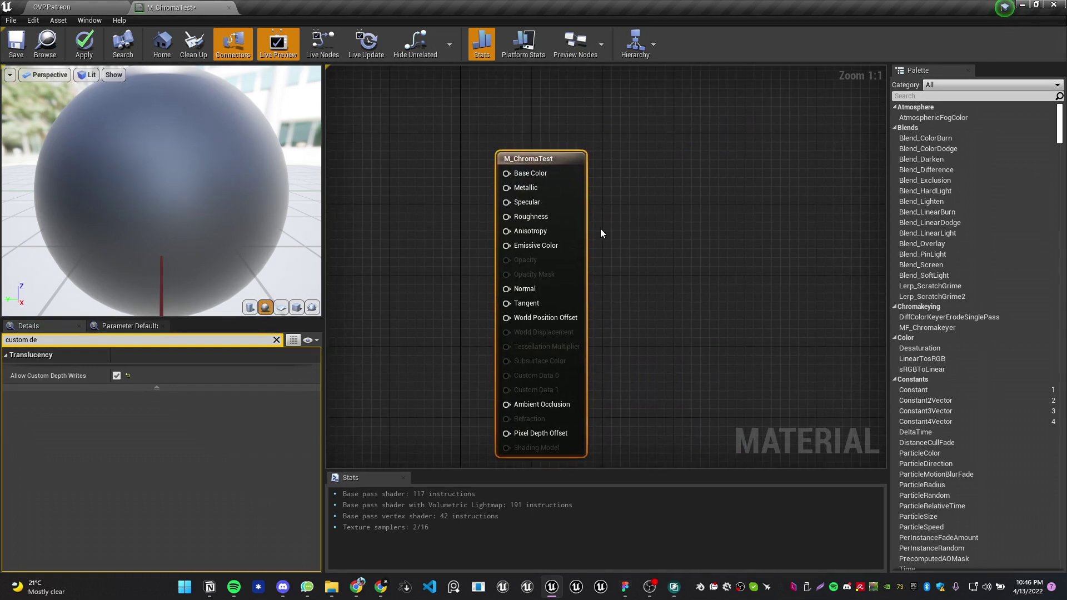
right_click_drag(635, 266, 819, 264)
left_click_drag(757, 226, 730, 225)
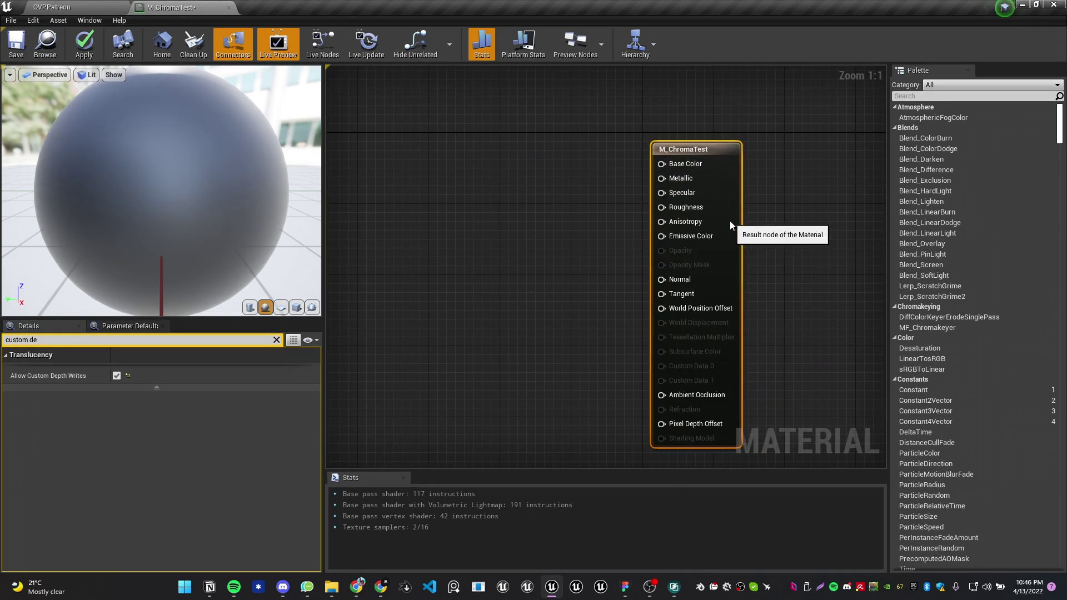
left_click(276, 340)
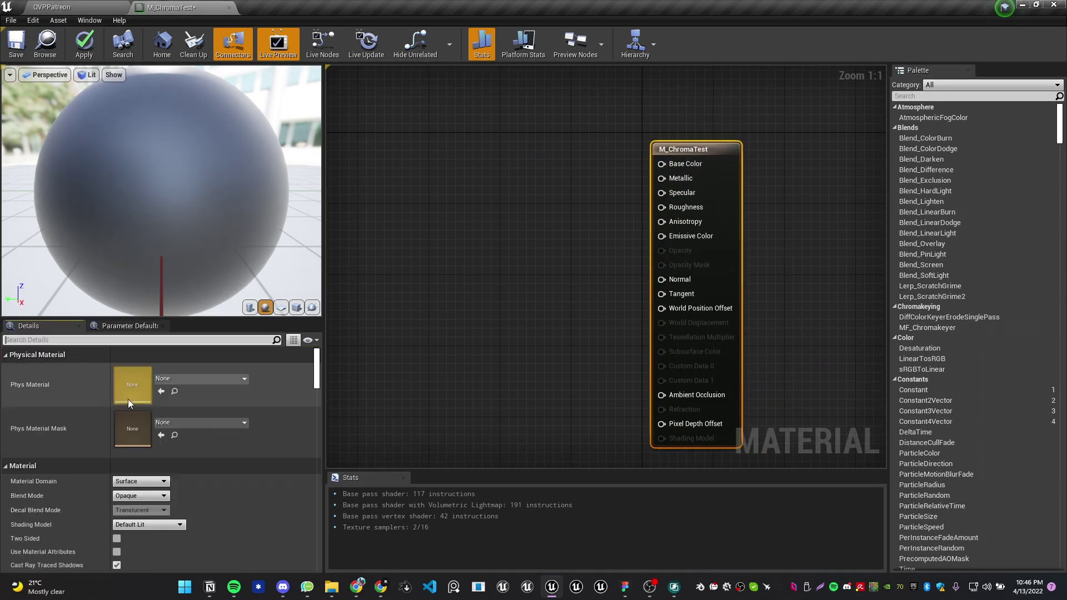
Try adding an MF_Chromakeyer node to the material graph, delete it, and close M_ChromaTest without applying changes
right_click_drag(635, 286, 668, 299)
right_click(452, 298)
type("mf")
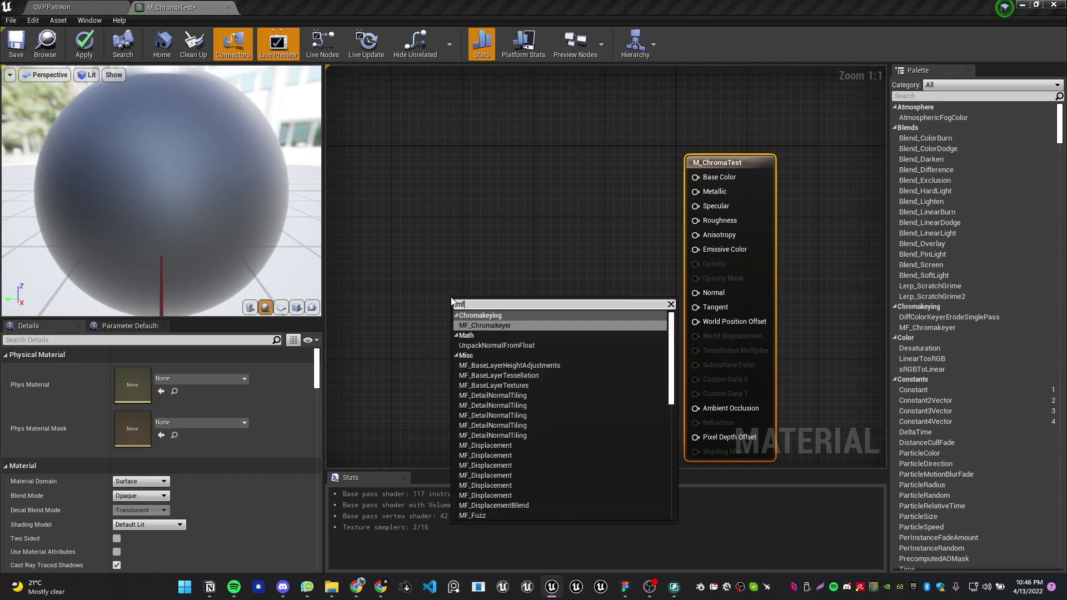
key("Return")
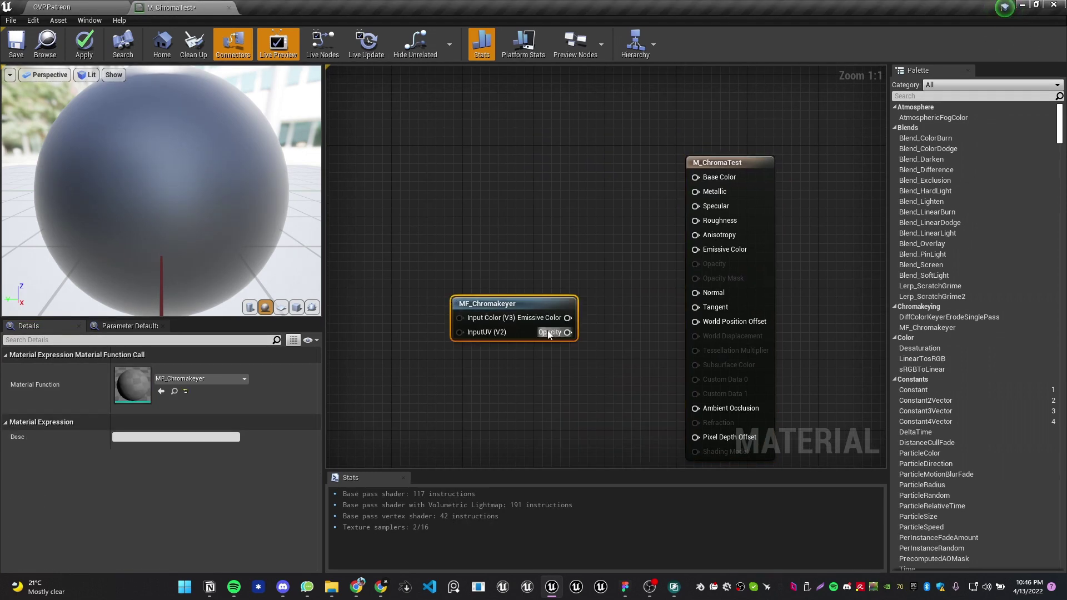
left_click_drag(527, 317, 512, 265)
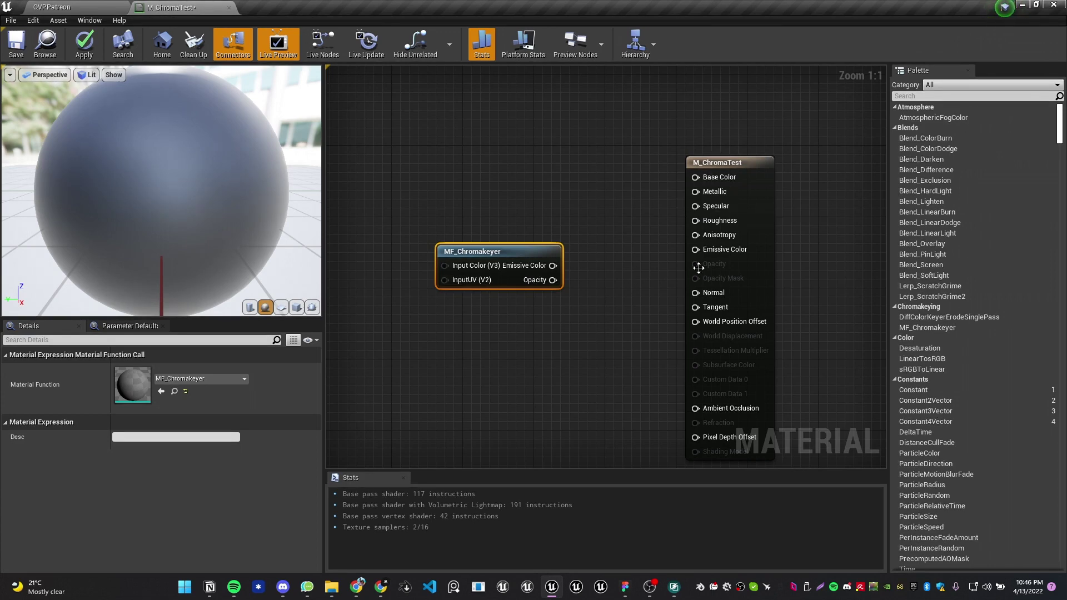
key("Delete")
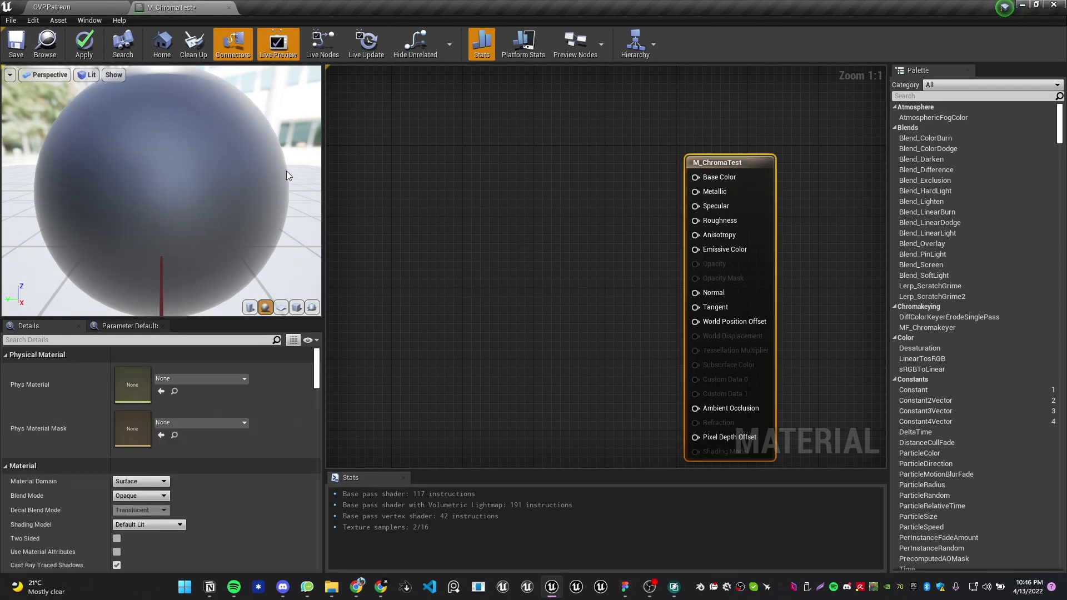
left_click(228, 7)
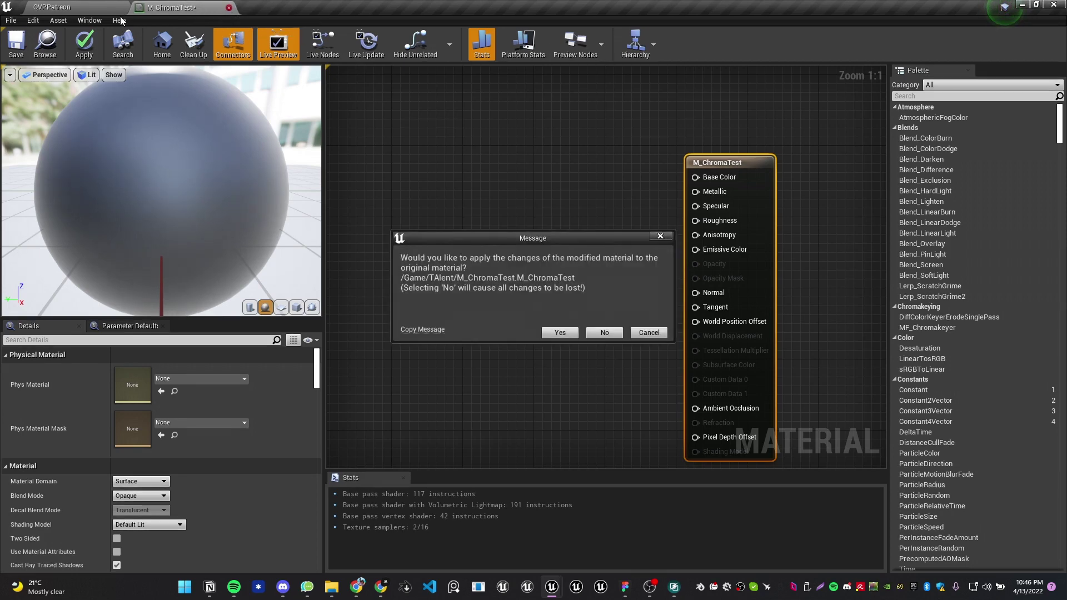
left_click(596, 333)
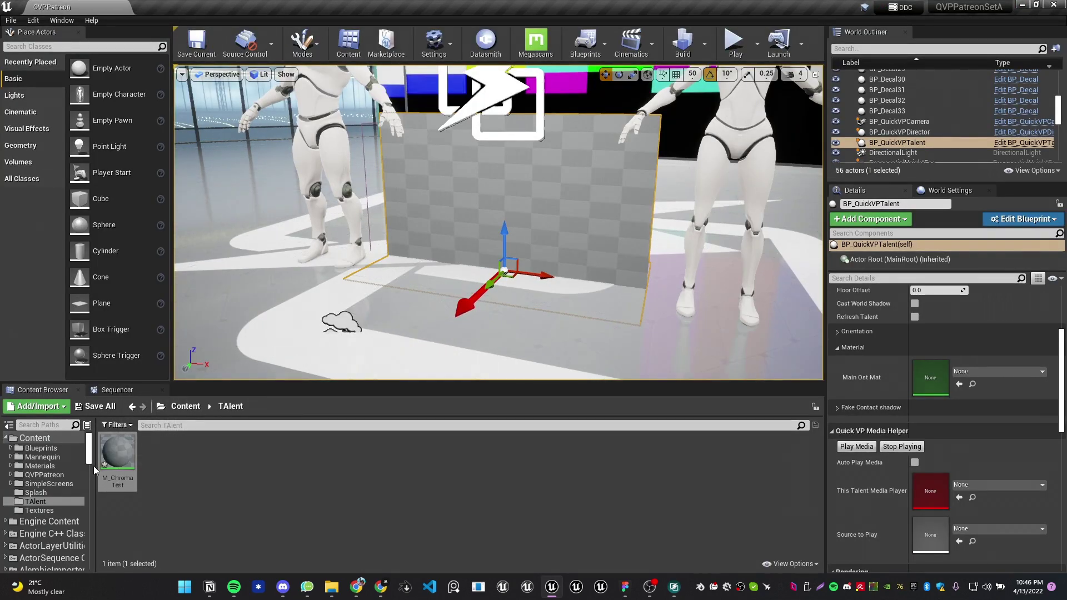
Search the content folders for "chroma" and open the Chromakeying folder under the engine's MaterialTemplates
left_click_drag(94, 462, 116, 462)
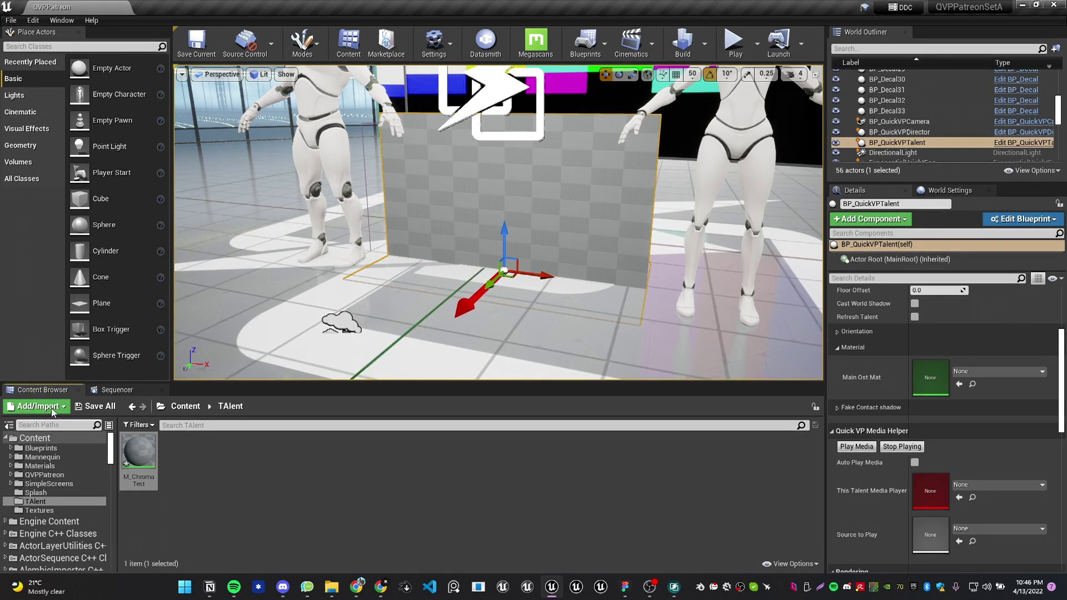
left_click(60, 425)
type("chroma")
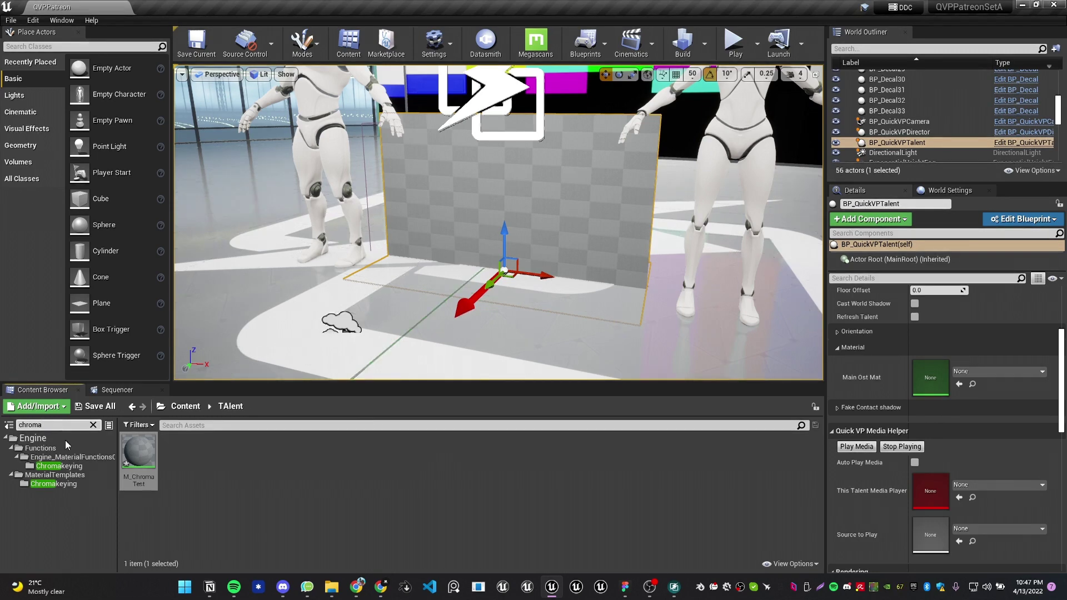
left_click(67, 466)
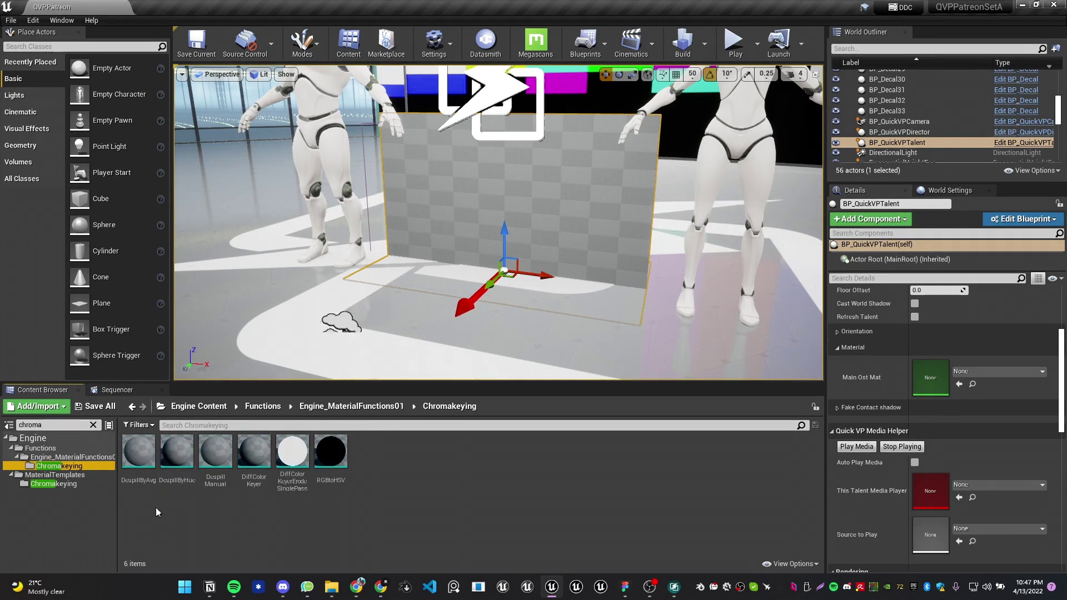
left_click(81, 482)
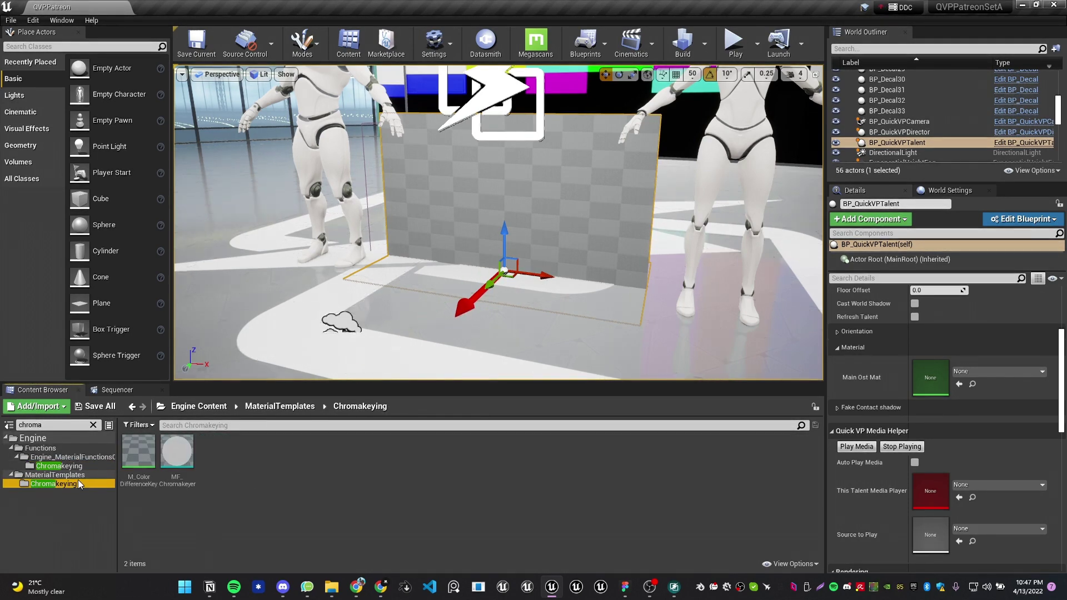
left_click(59, 474)
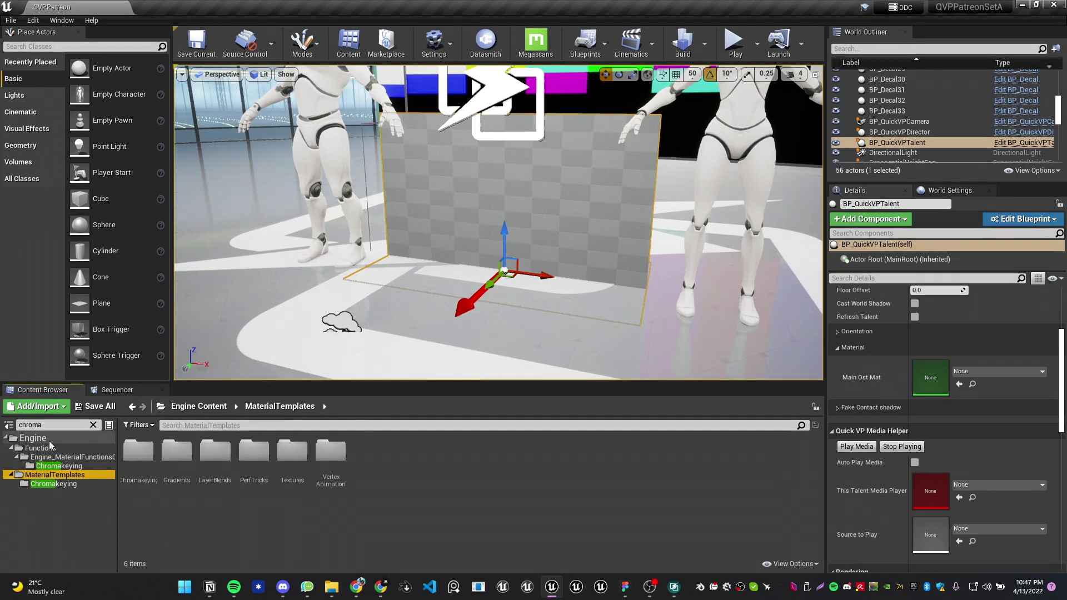
left_click(62, 484)
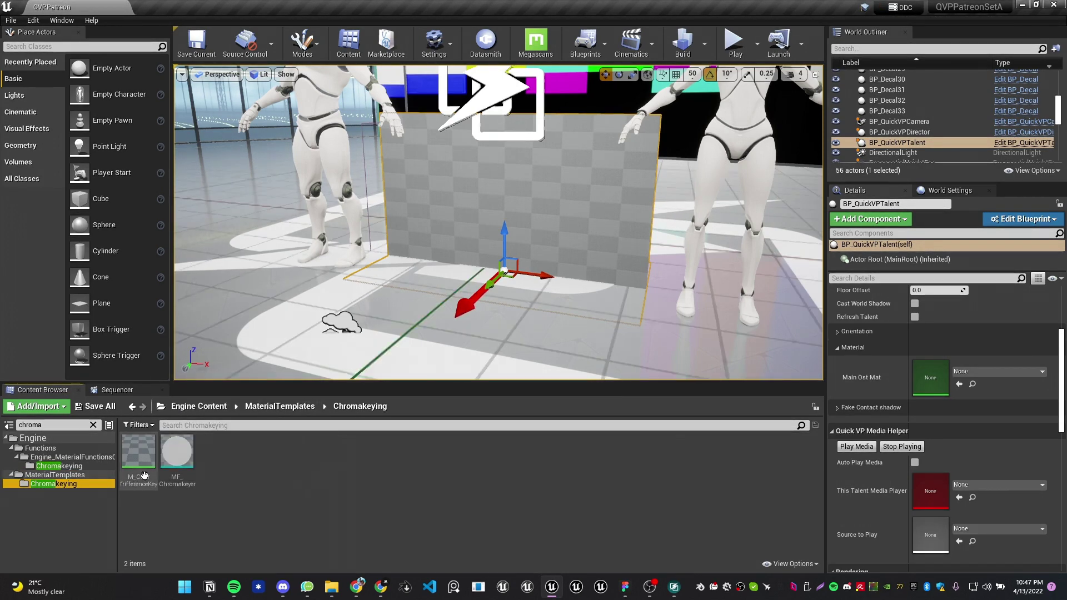
Create a material instance of M_ColorDifferenceKey named MI_TalentTest and assign it as the talent's Main Ost Mat
mouse_move(146, 465)
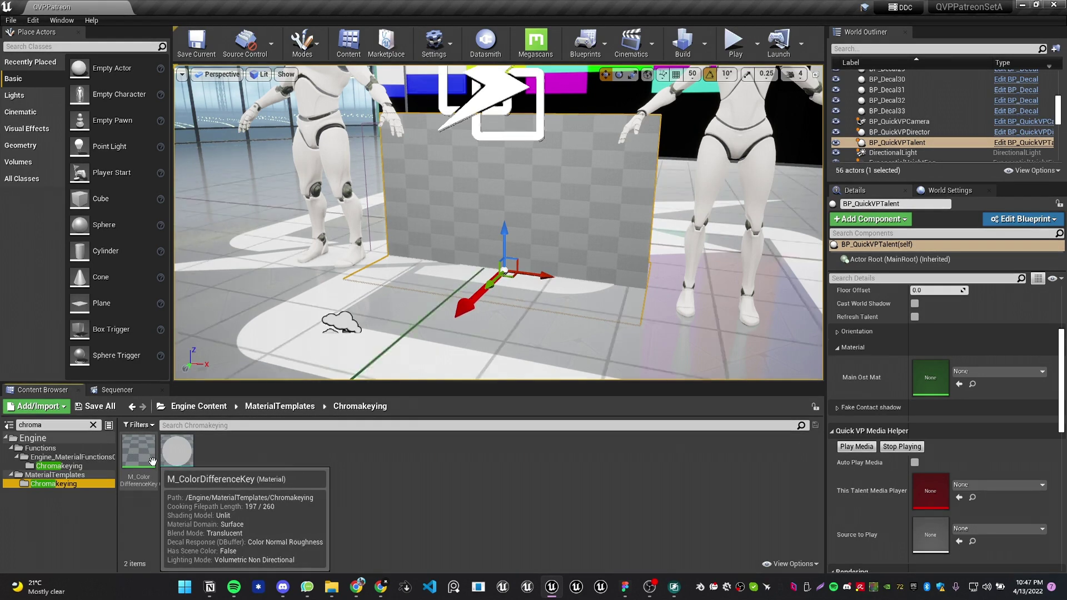
right_click(145, 458)
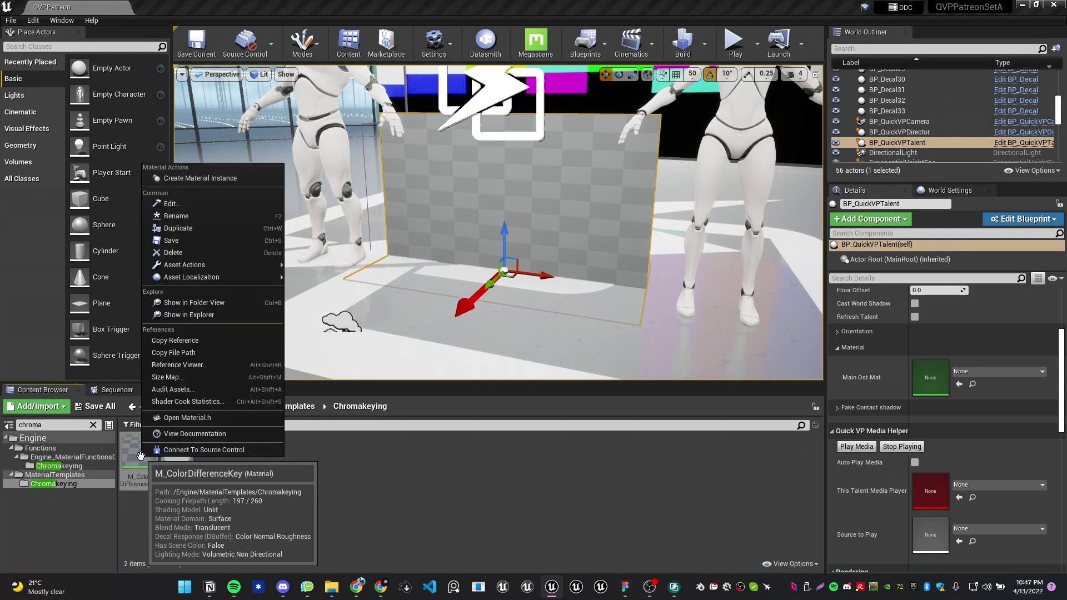
left_click(231, 176)
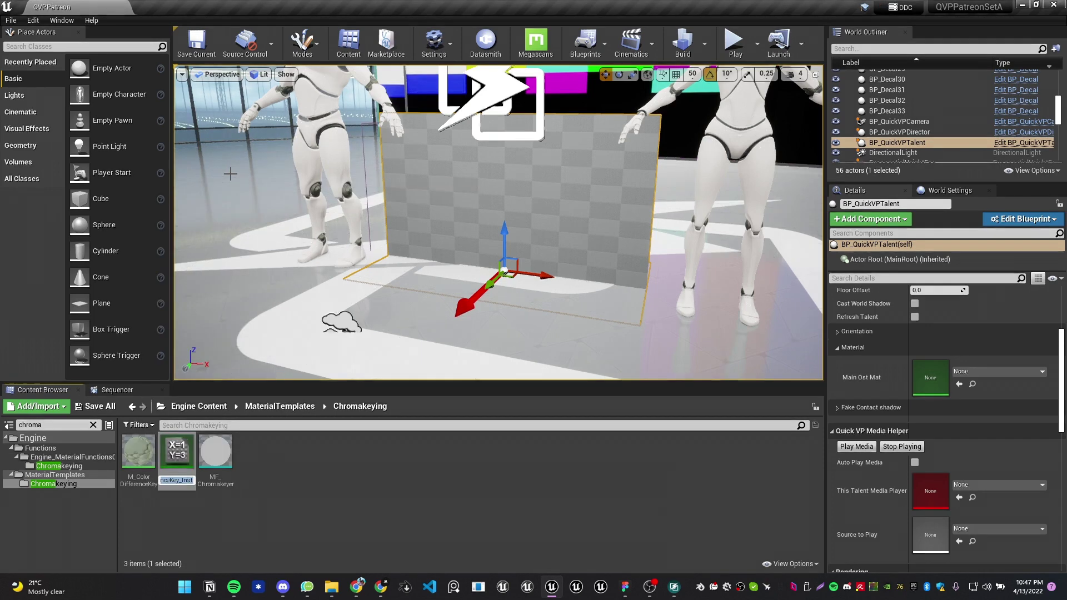
type("MI")
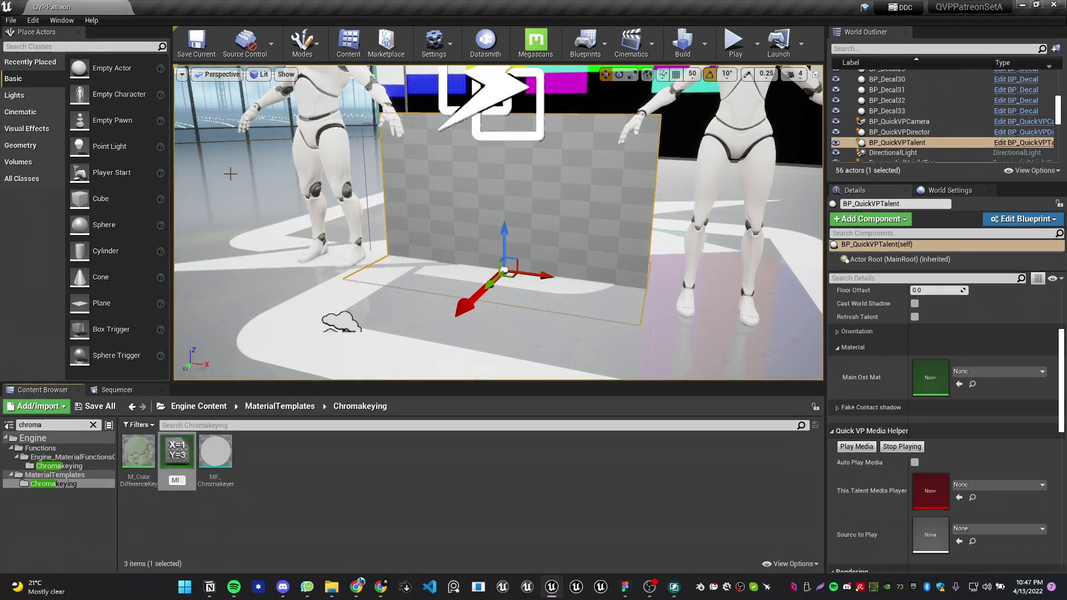
type("_TalentTest")
key("Return")
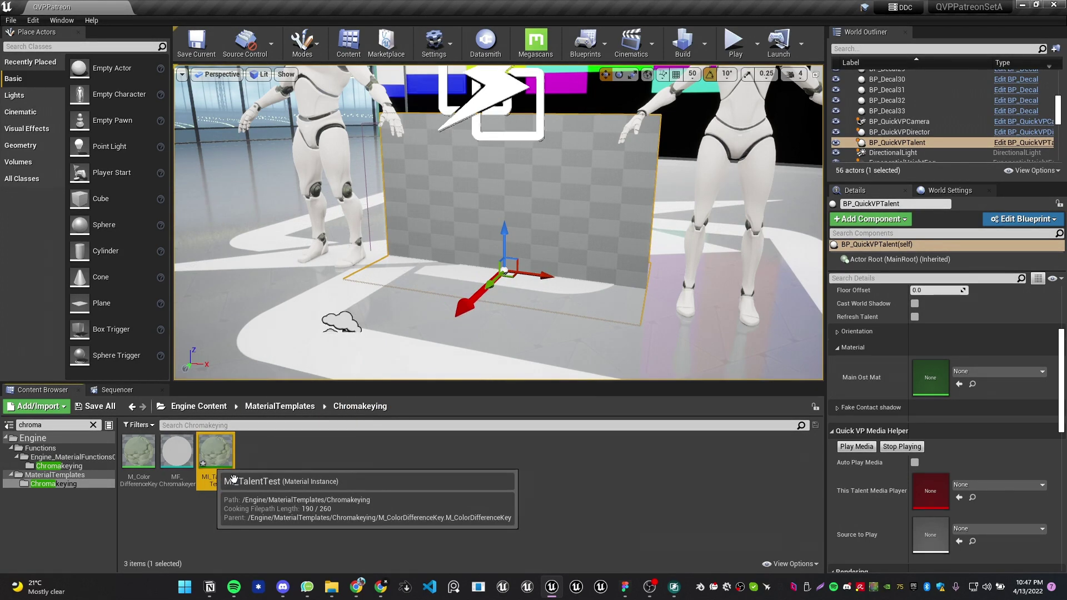
left_click_drag(234, 479, 924, 375)
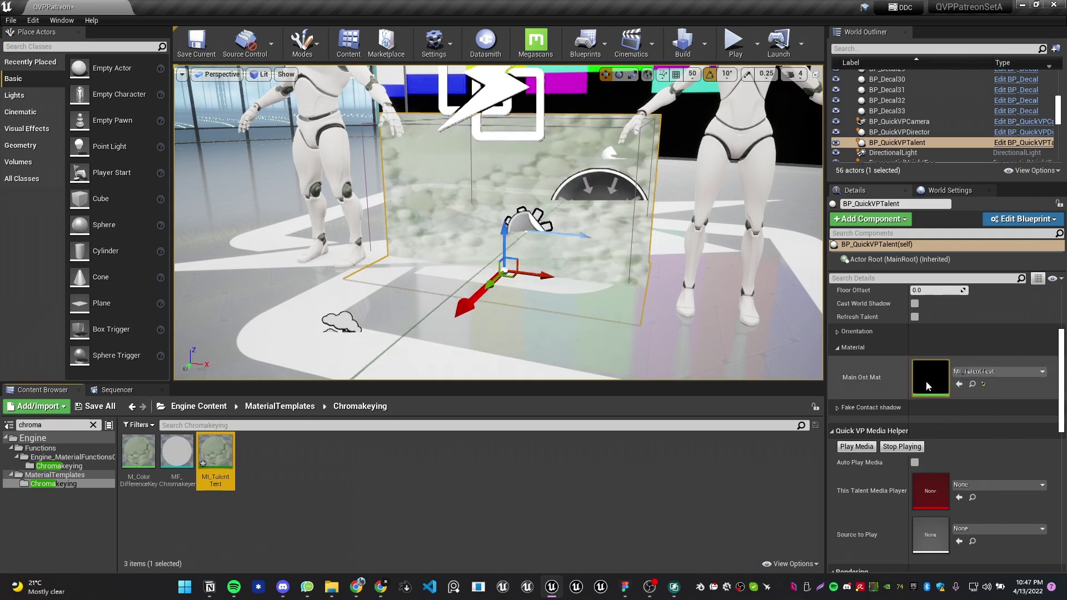
Move MI_TalentTest from the engine's Chromakeying folder into the project's TAlent folder and open that folder
left_click(94, 424)
scroll(76, 466, "down", 5)
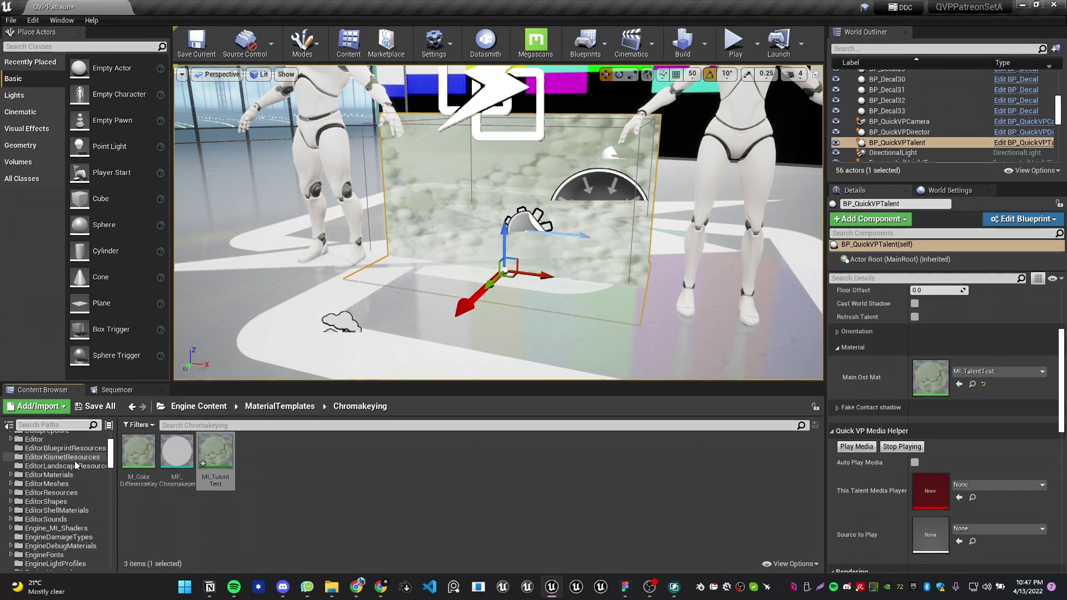
scroll(77, 465, "up", 5)
left_click(5, 439)
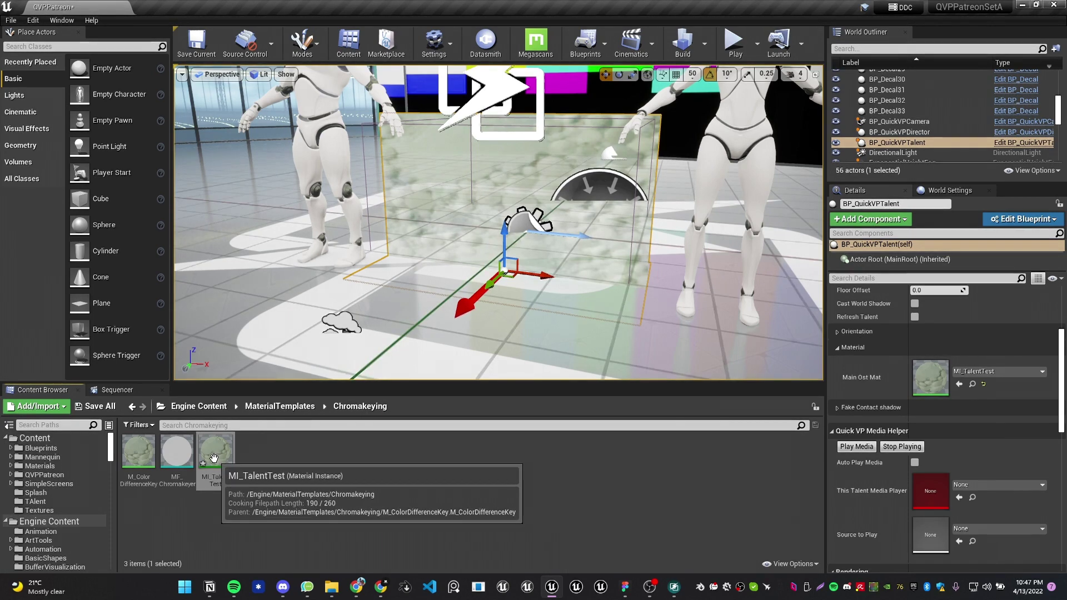
left_click_drag(216, 458, 43, 502)
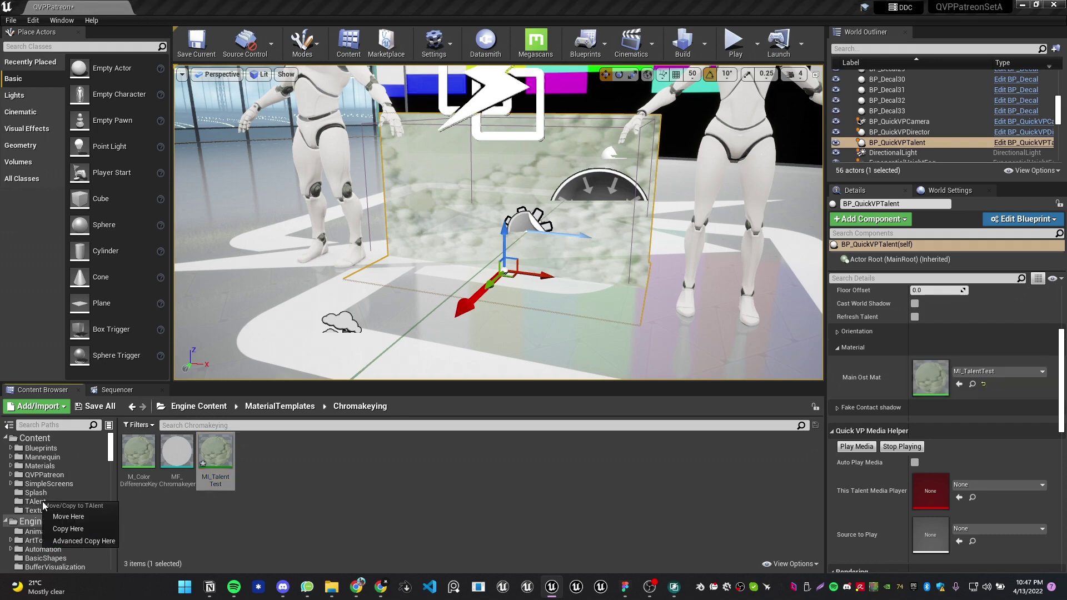
left_click(47, 510)
left_click(39, 502)
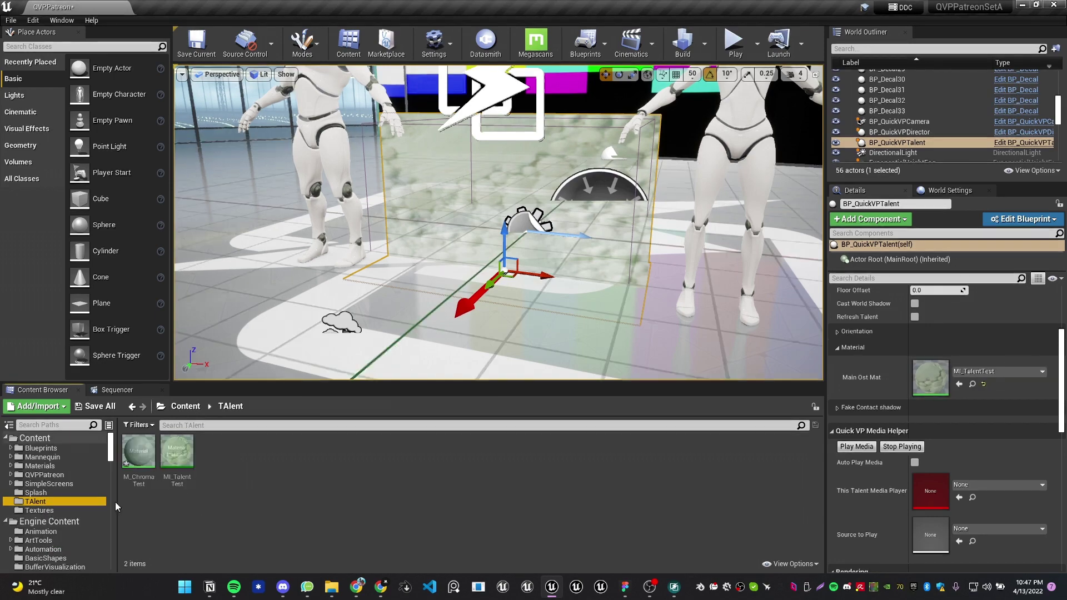
right_click_drag(488, 224, 494, 203)
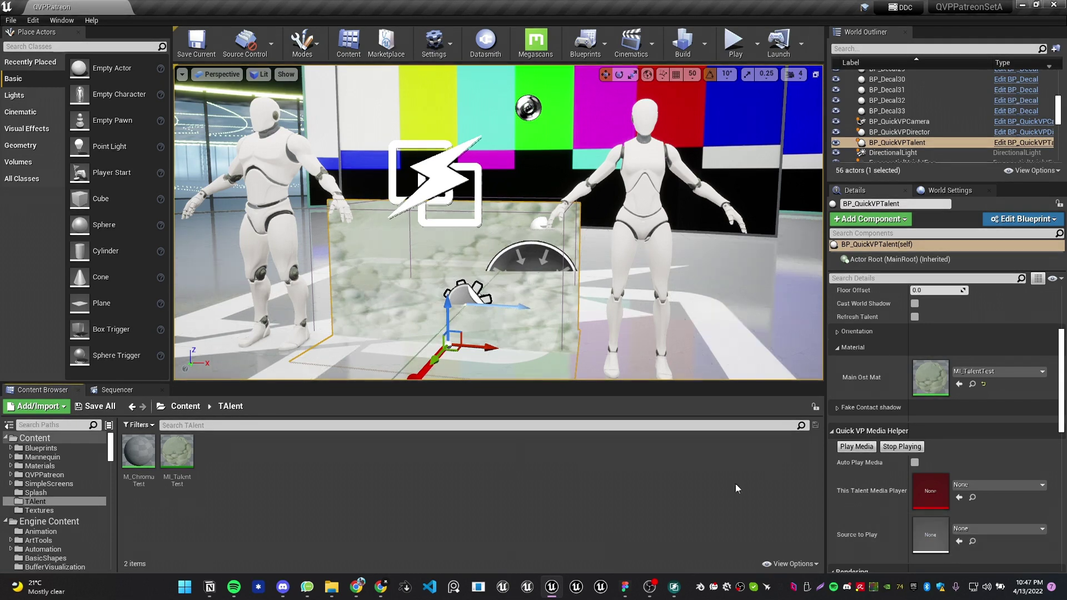
right_click(358, 469)
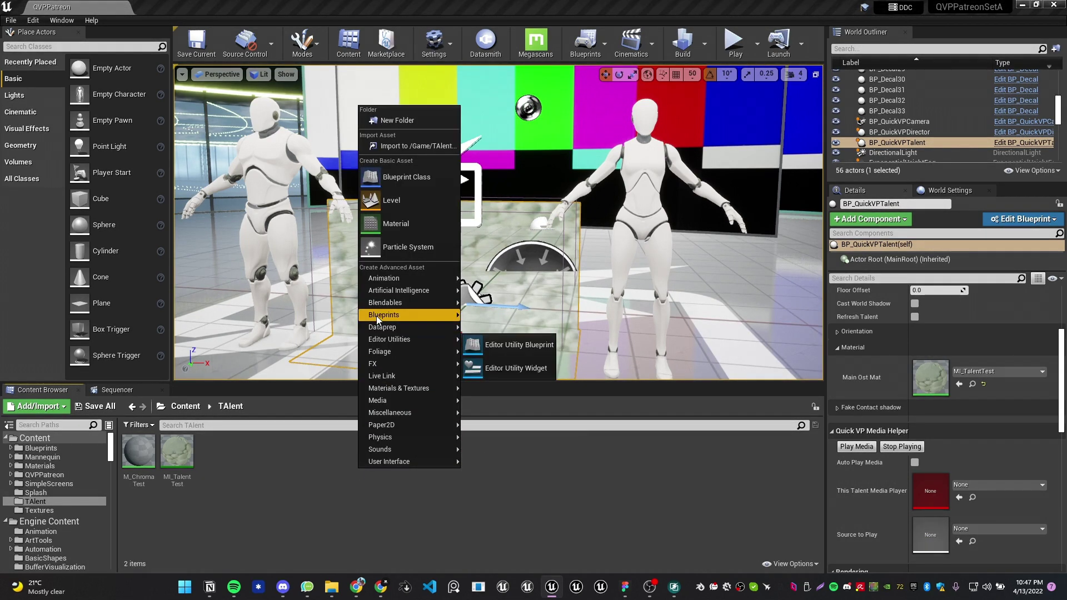
mouse_move(416, 411)
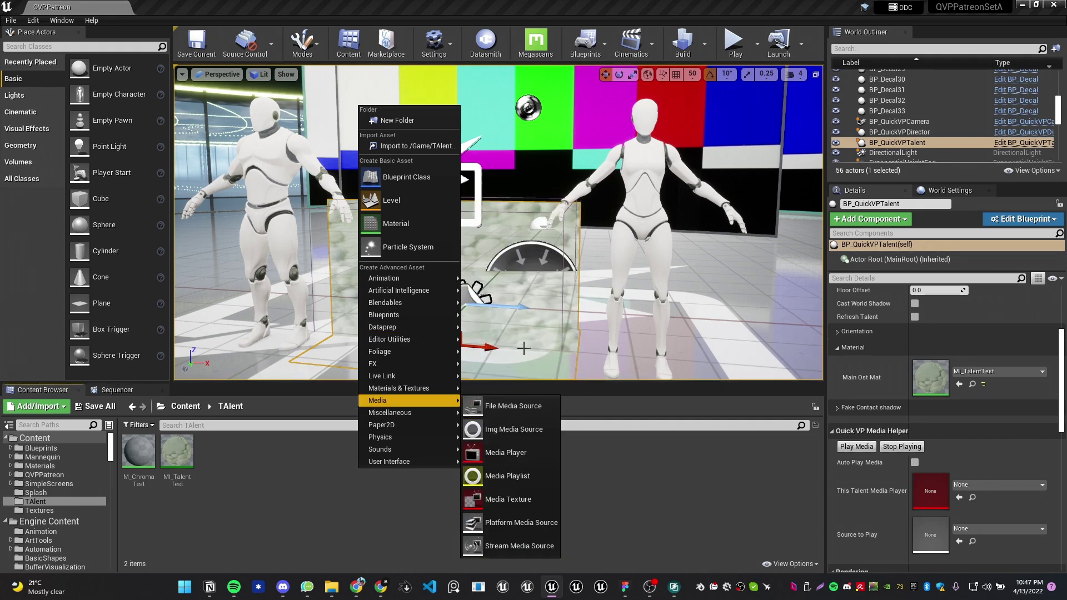
left_click(291, 502)
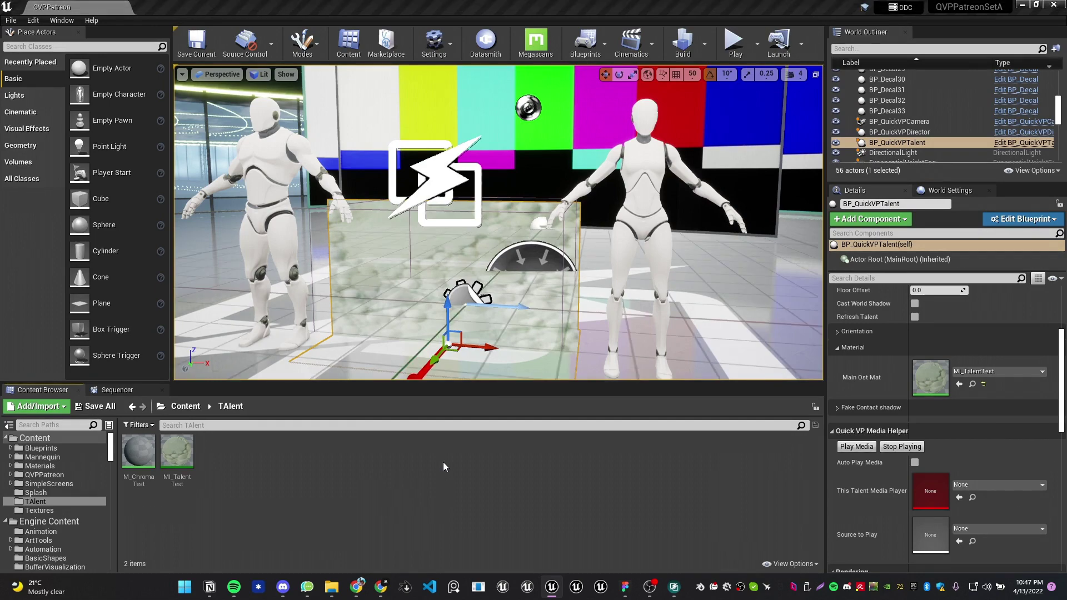
Switch to File Explorer and look through the clips in the Virtual Production Footage folder under Unreal Engin Projects on drive D
key("super+e")
left_click(321, 161)
double_click(321, 161)
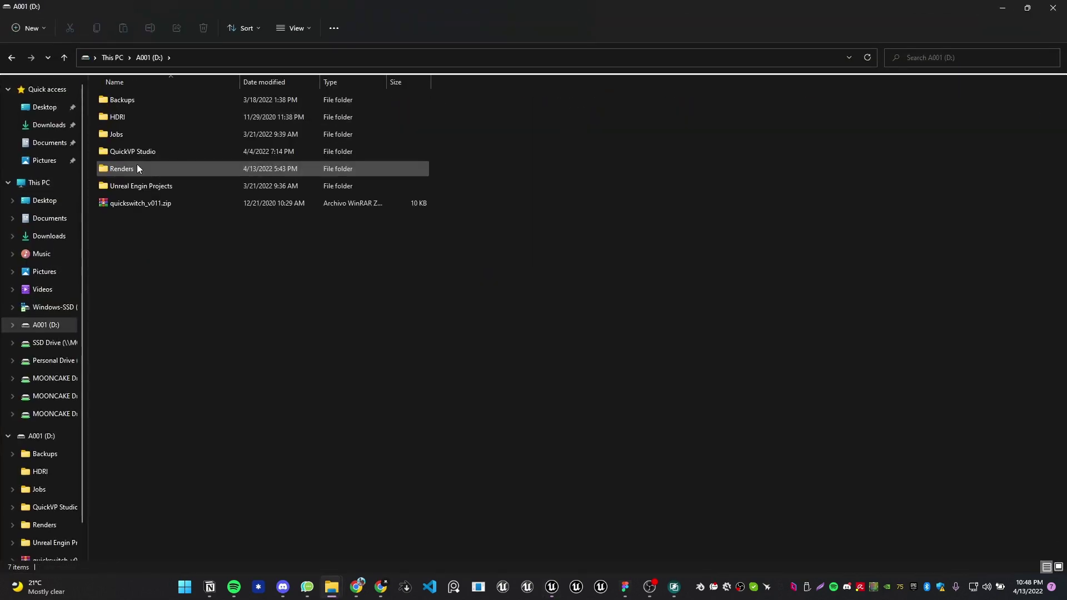
left_click(159, 185)
double_click(160, 187)
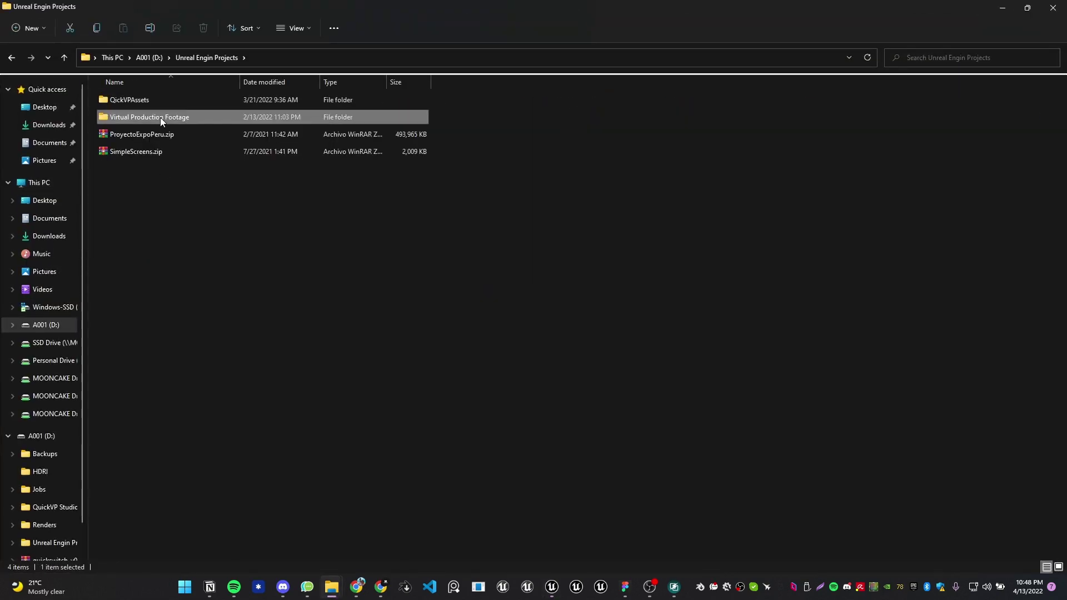
double_click(160, 118)
scroll(604, 265, "down", 5)
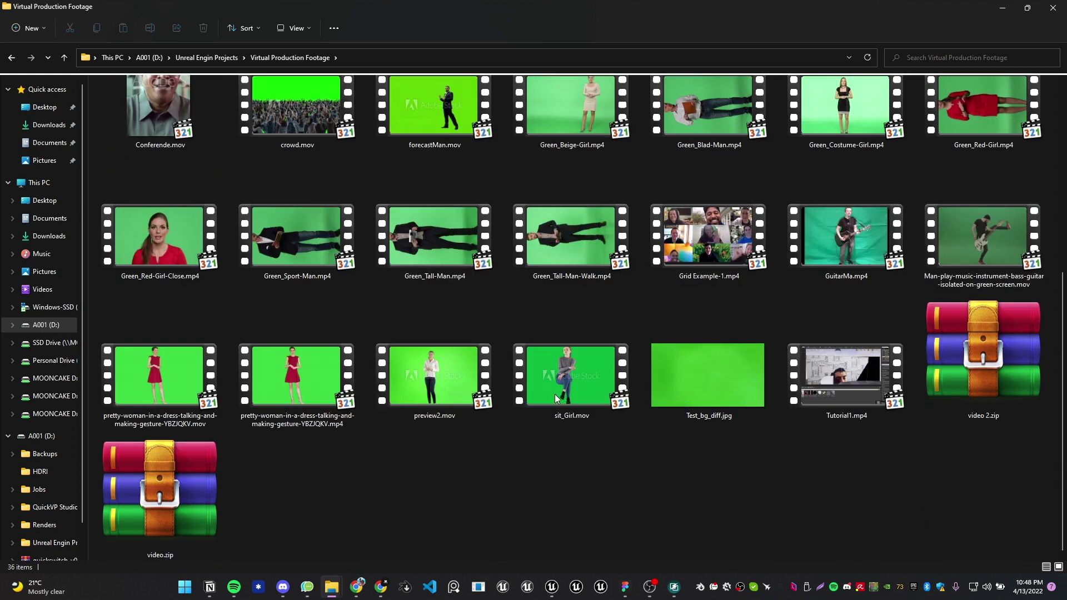
Import the full-body Asian businesswoman green-screen clip from the Desktop's New Key footage folder into Unreal's TAlent content folder
left_click(46, 110)
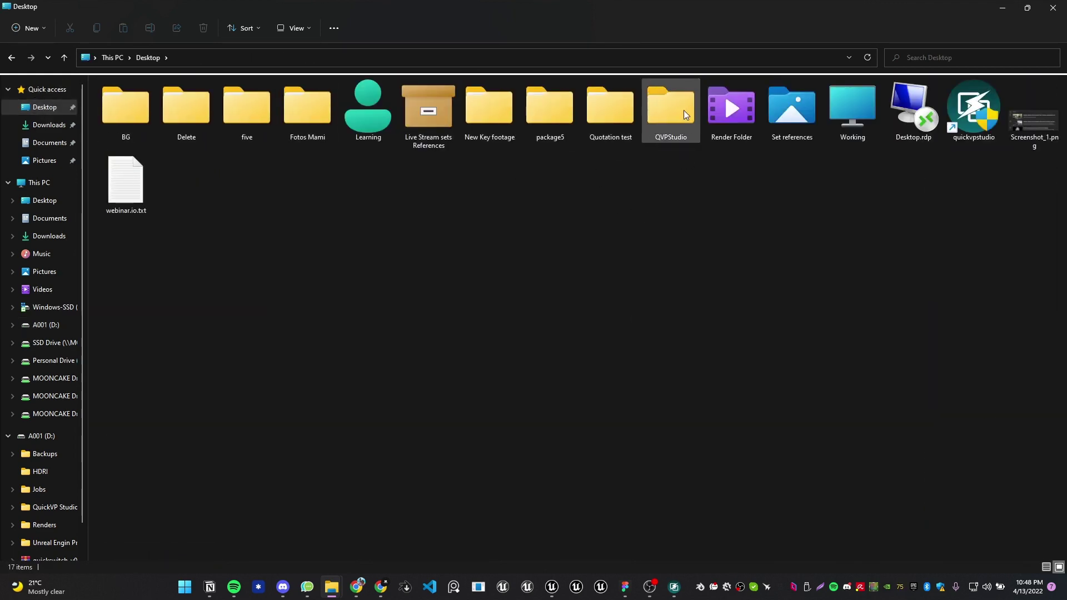
double_click(486, 116)
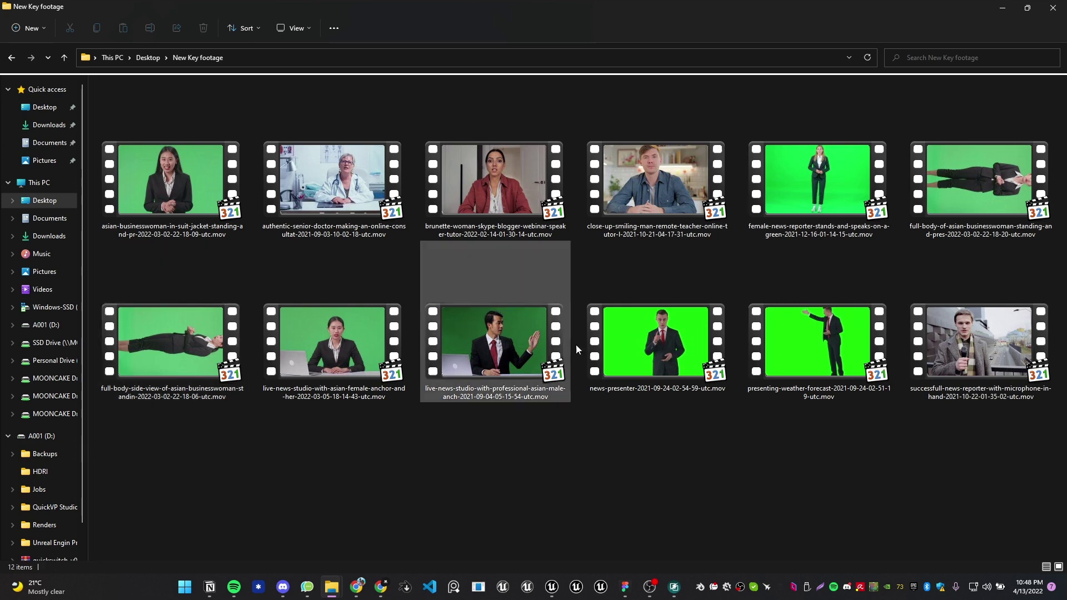
key("super+Down")
left_click_drag(559, 361, 278, 511)
left_click(399, 509)
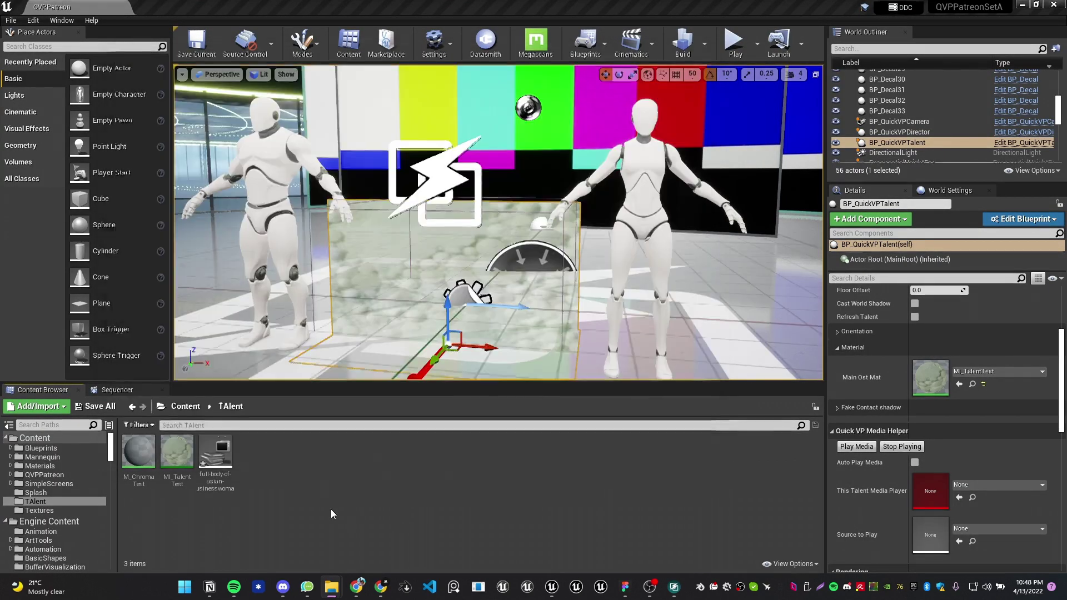
Create a Media Player named MP_TAlentPlayer with a linked video output MediaTexture in the TAlent folder
right_click_drag(449, 300, 328, 472)
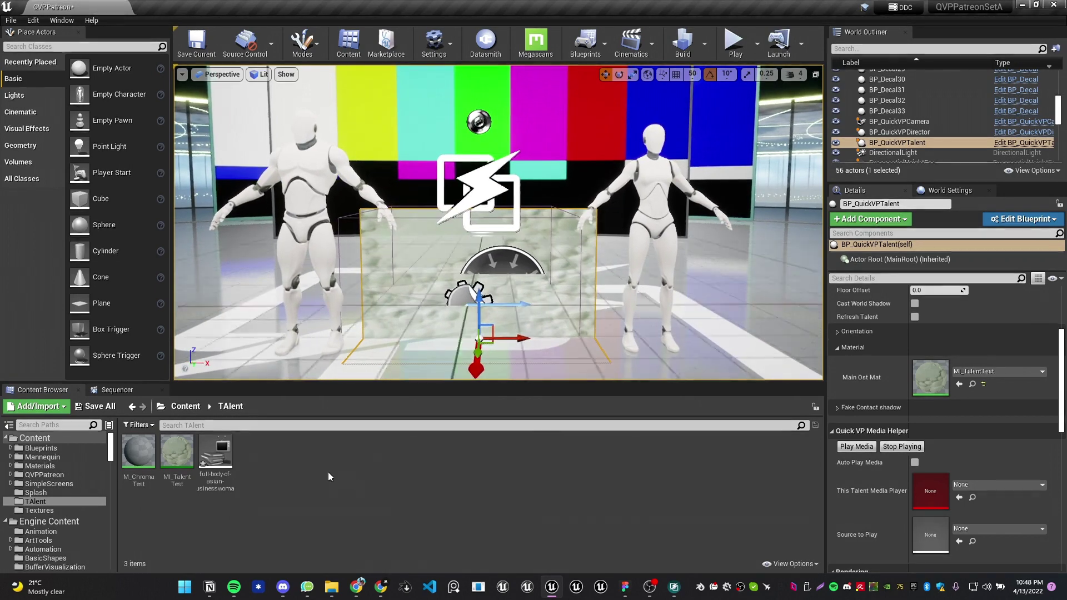
right_click(364, 515)
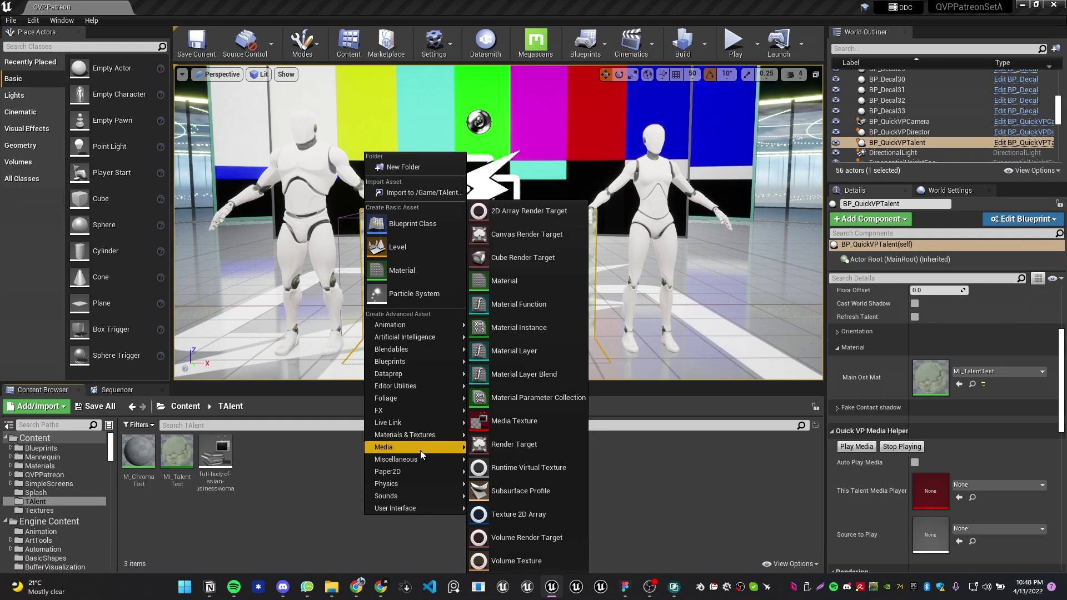
mouse_move(420, 455)
left_click(522, 466)
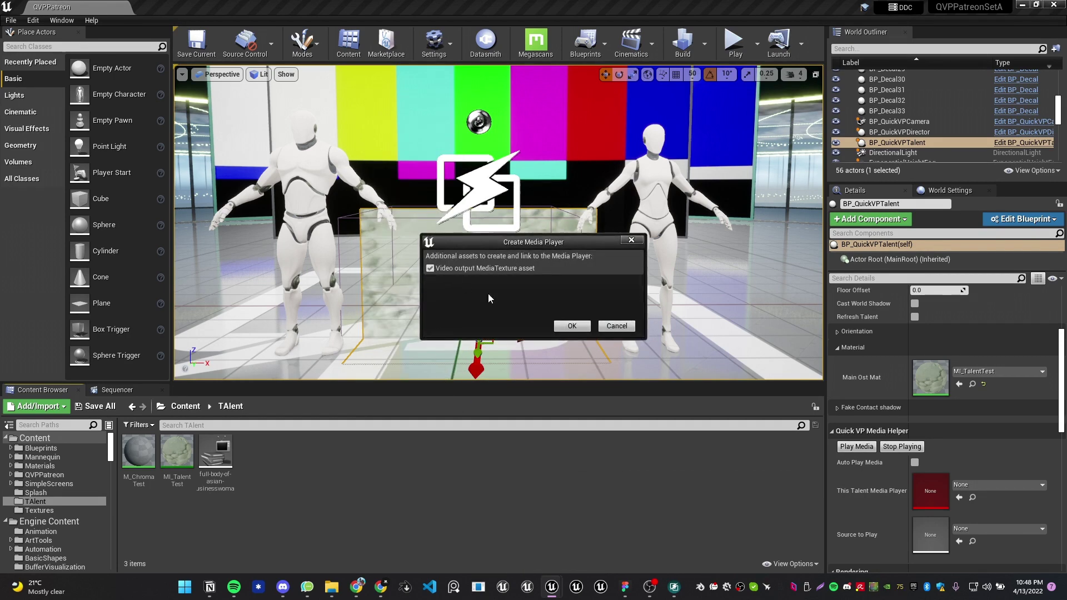
left_click(564, 327)
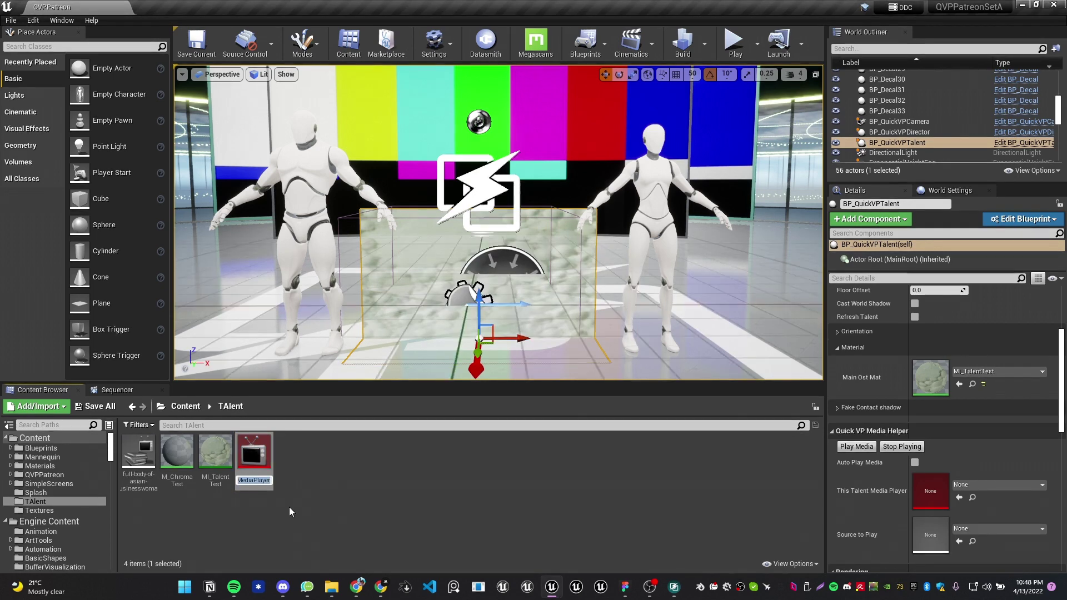
type("MP_")
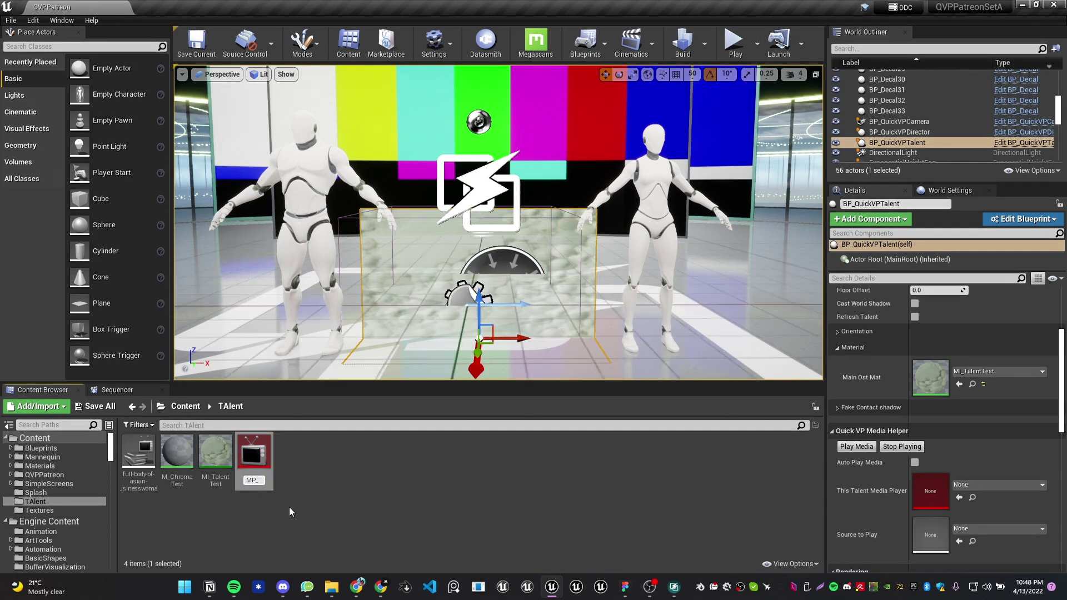
type("TAlentPlayer")
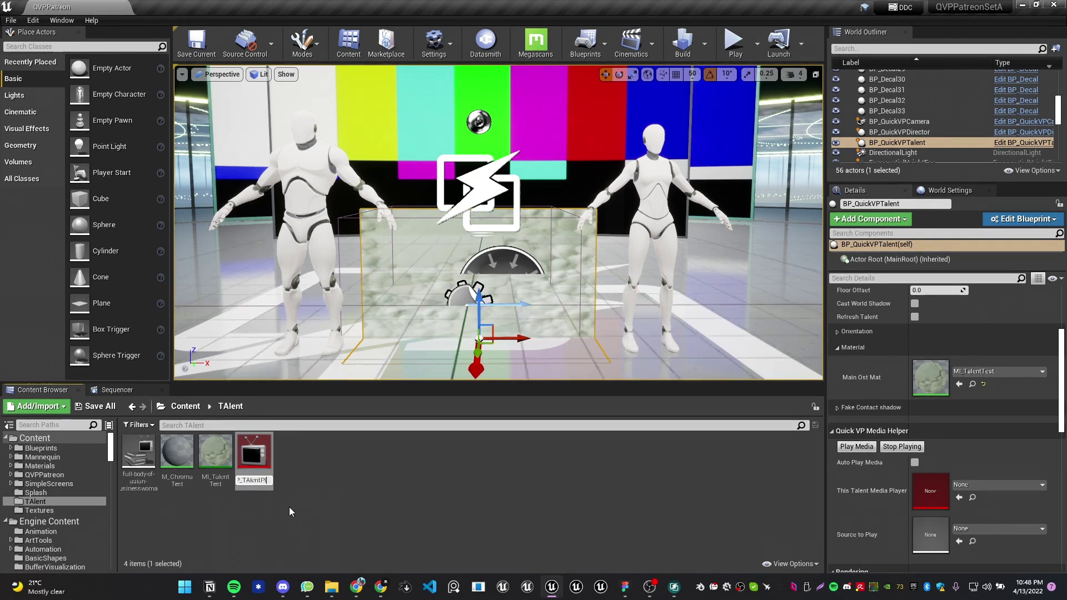
key("Return")
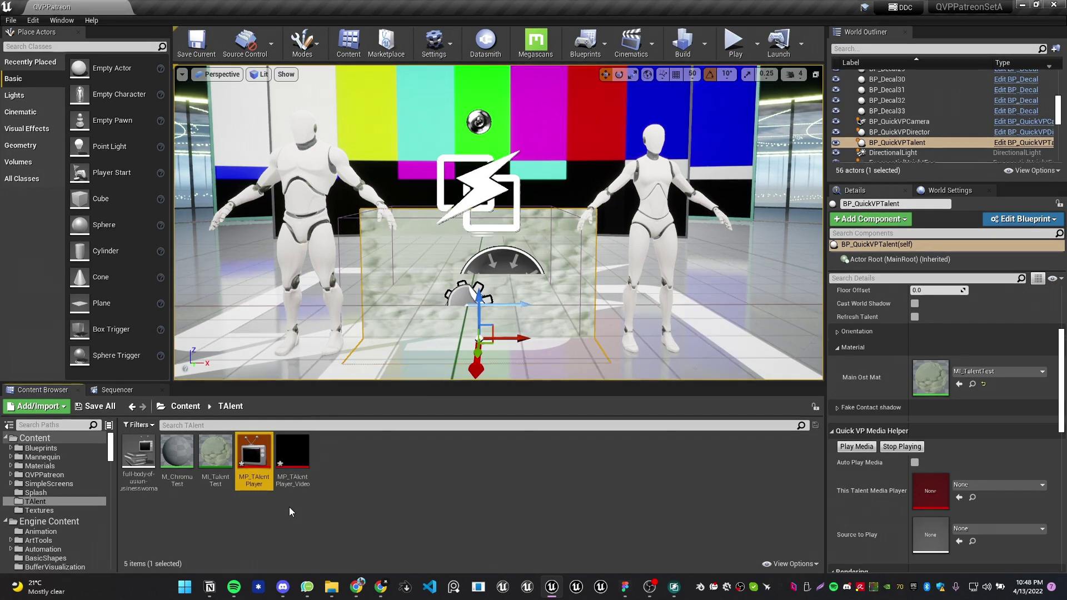
Open the MI_TalentTest material instance for editing and widen its preview area
left_click(292, 455)
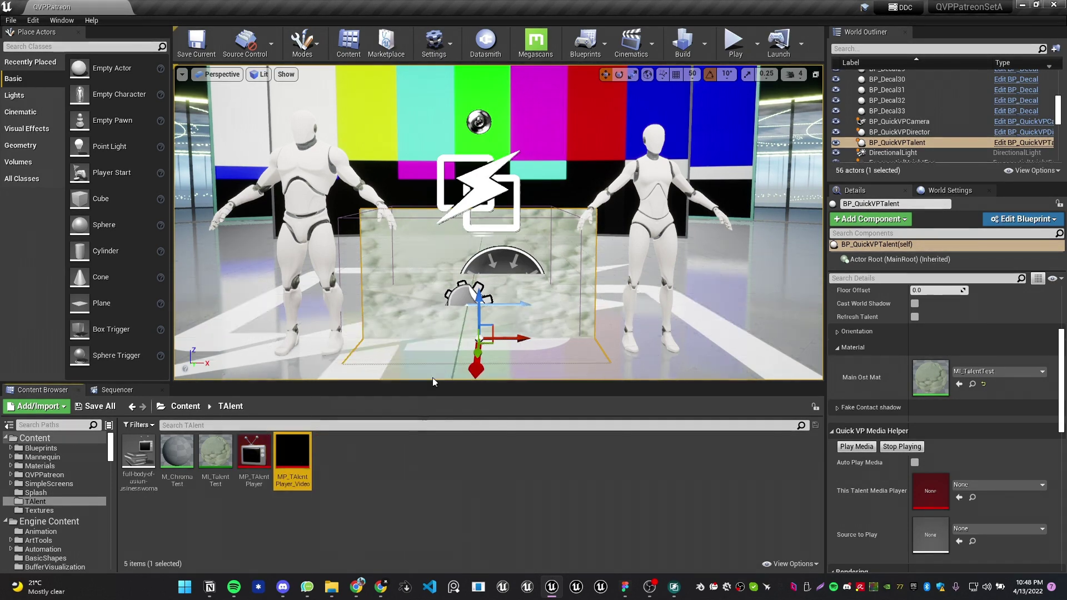
double_click(222, 468)
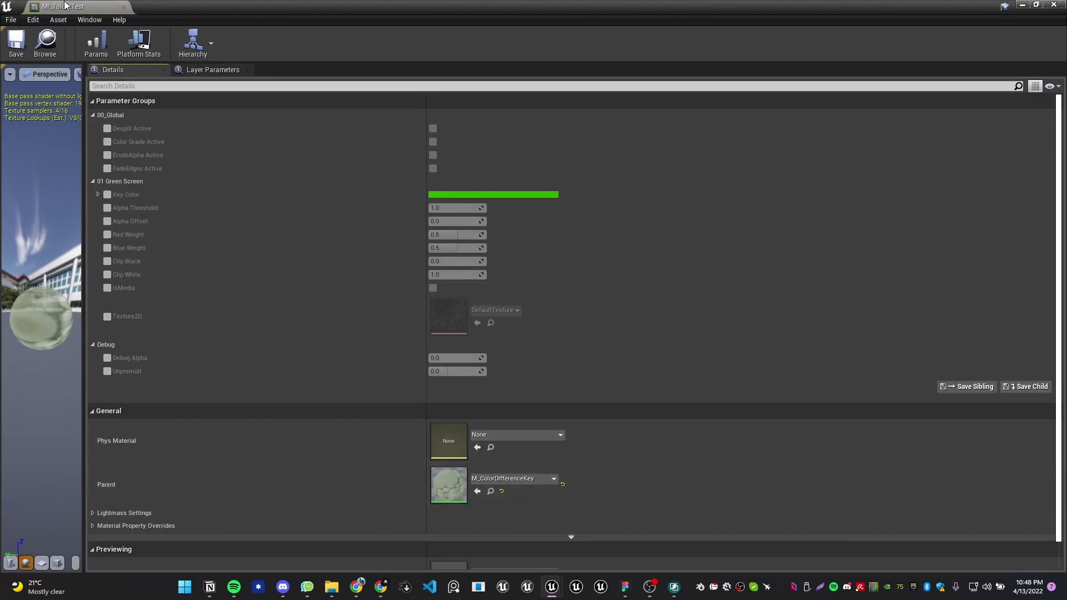
scroll(437, 435, "down", 2)
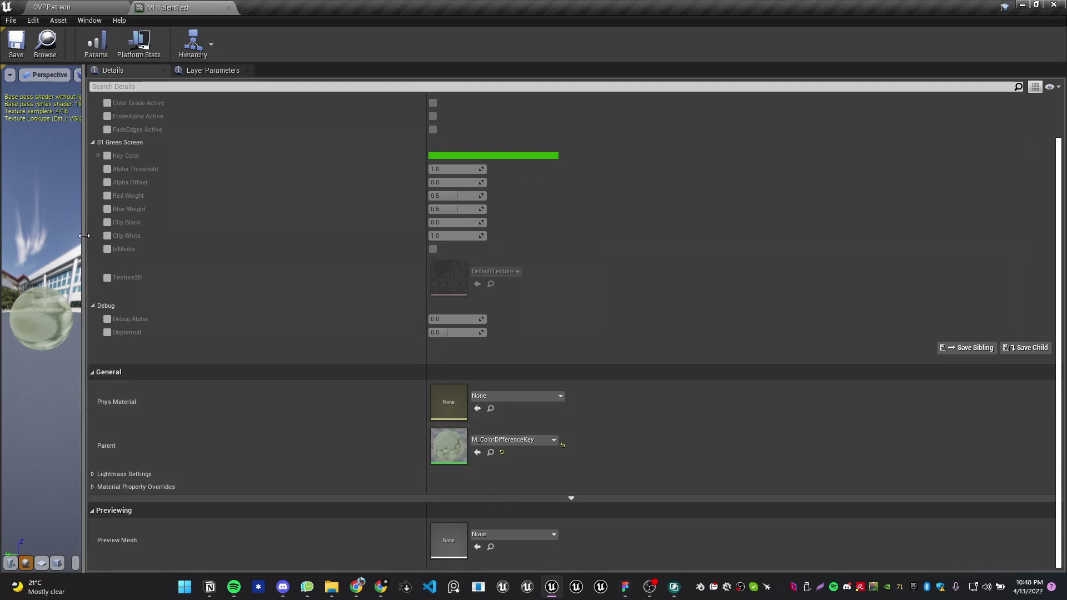
left_click_drag(87, 242, 149, 244)
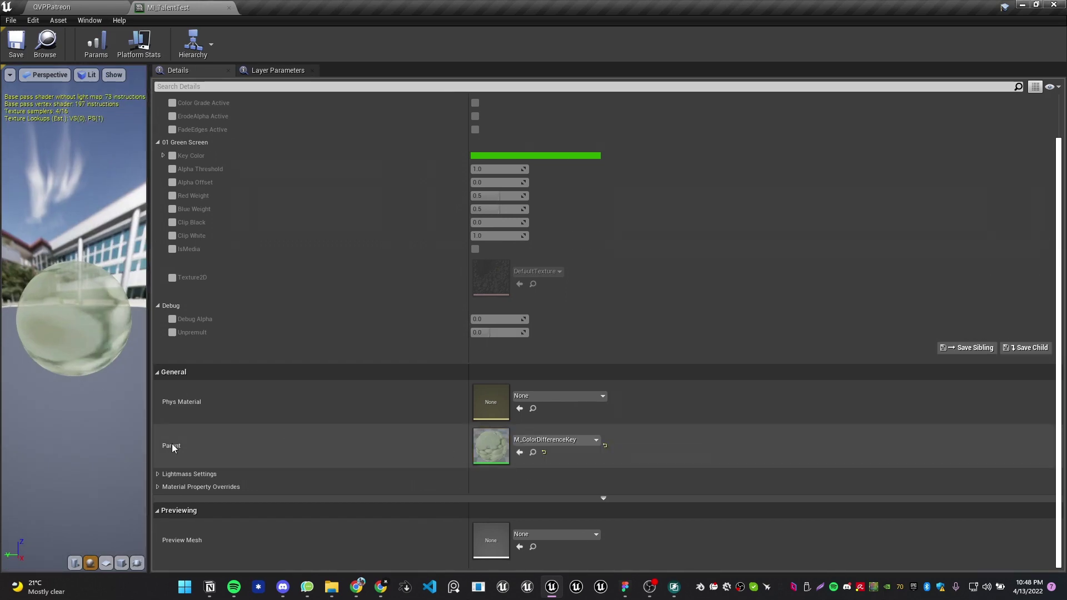
Check the custom depth setting in the parent material M_ColorDifferenceKey and close it without applying changes
double_click(494, 445)
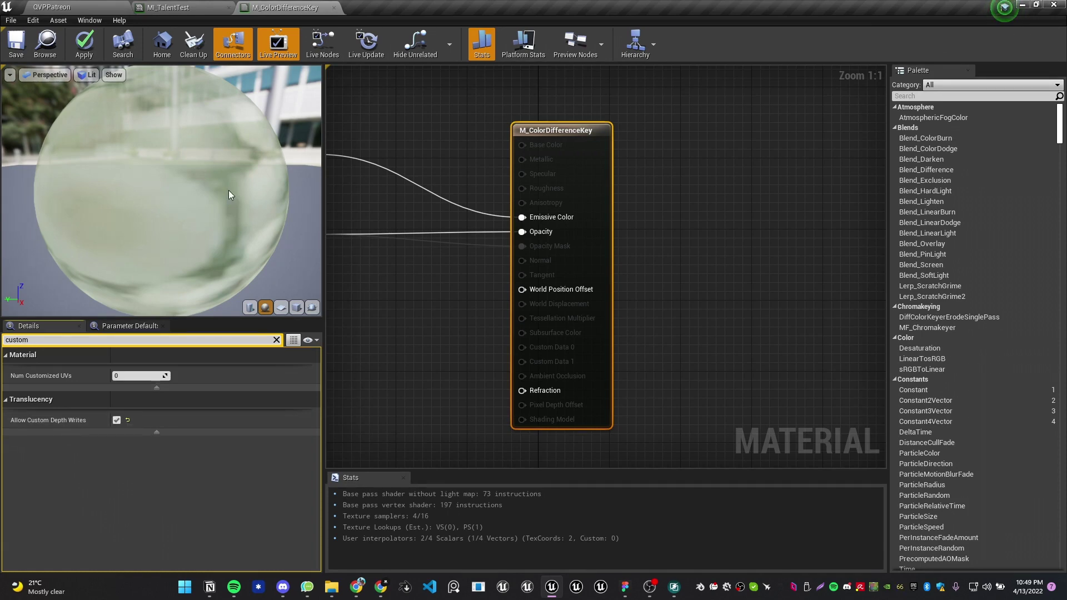
left_click(334, 7)
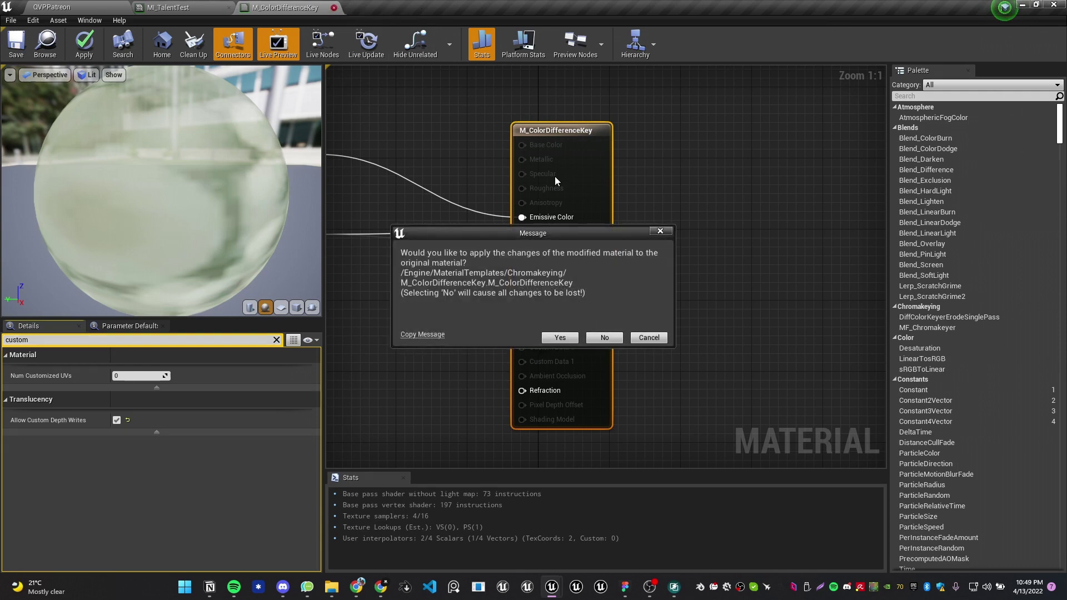
left_click(598, 341)
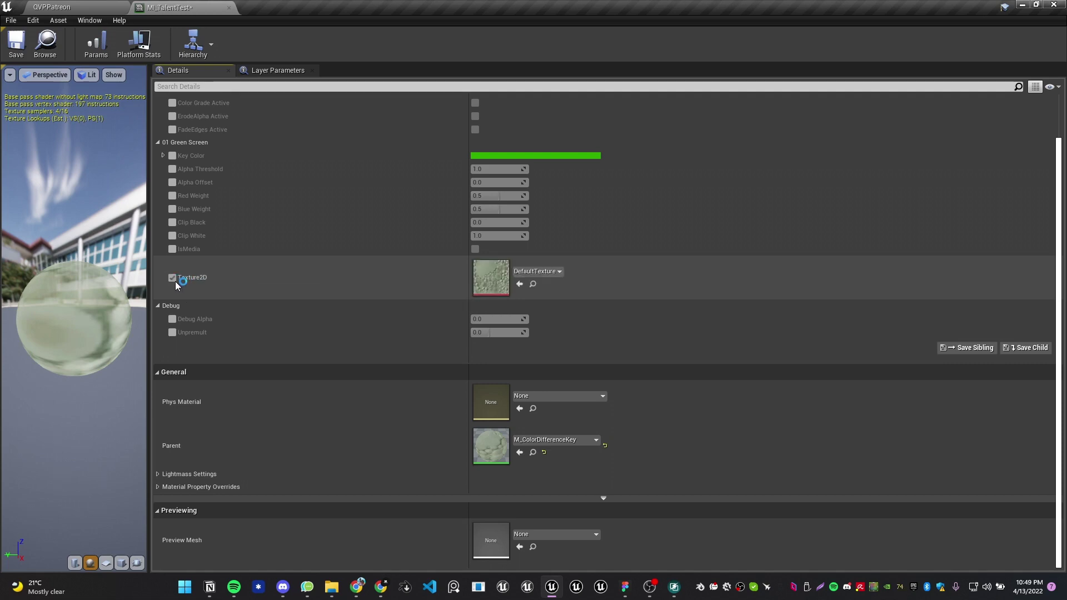
Enable the Texture2D override in MI_TalentTest and assign the MP_TAlentPlayer_Video media texture to it
left_click(78, 7)
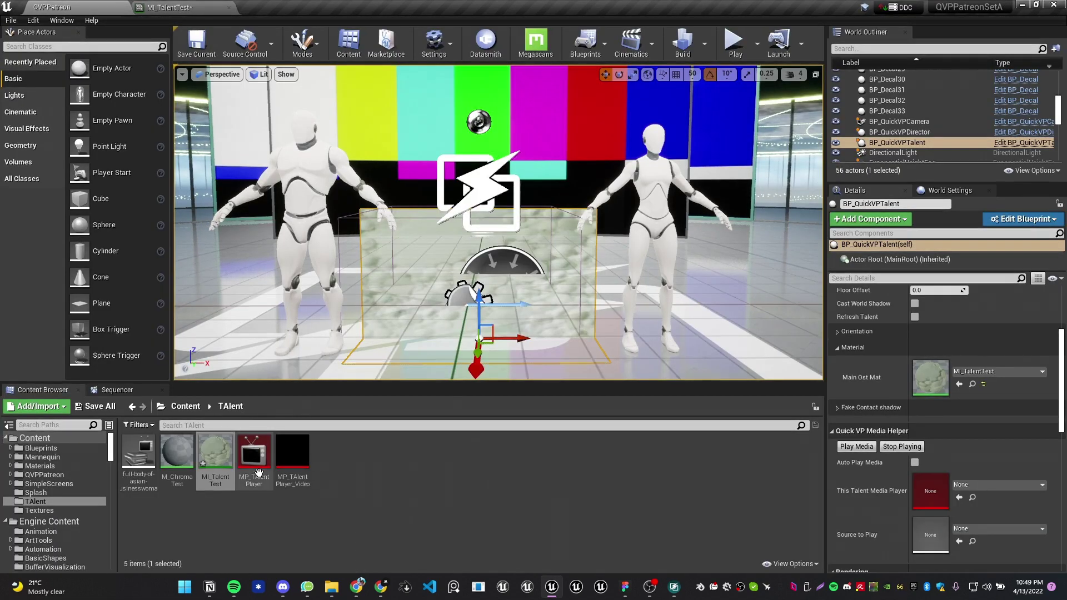
left_click(307, 455)
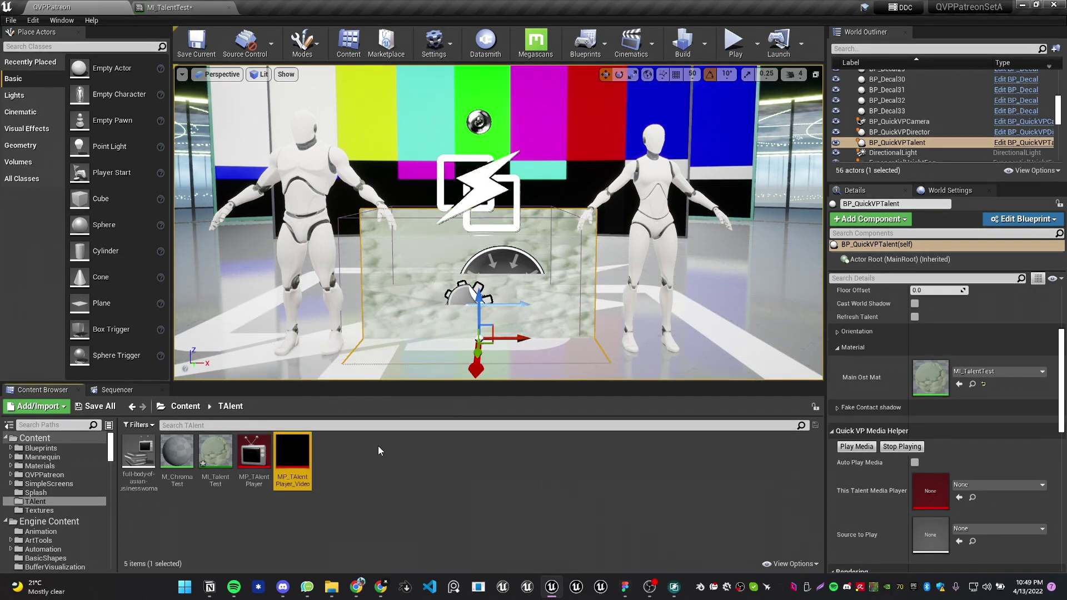
left_click(172, 7)
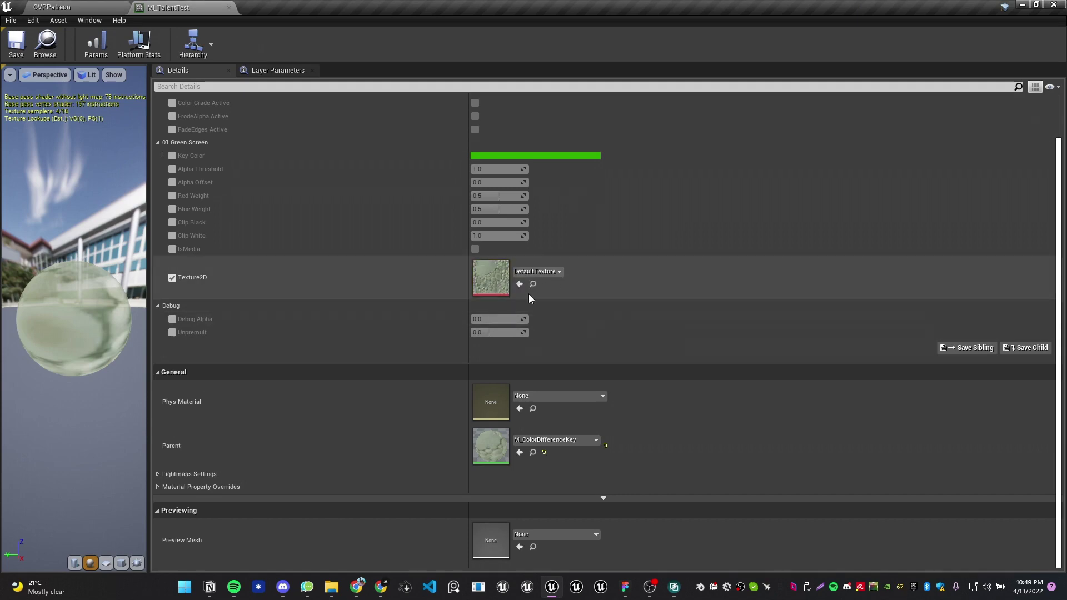
left_click(65, 5)
left_click(184, 7)
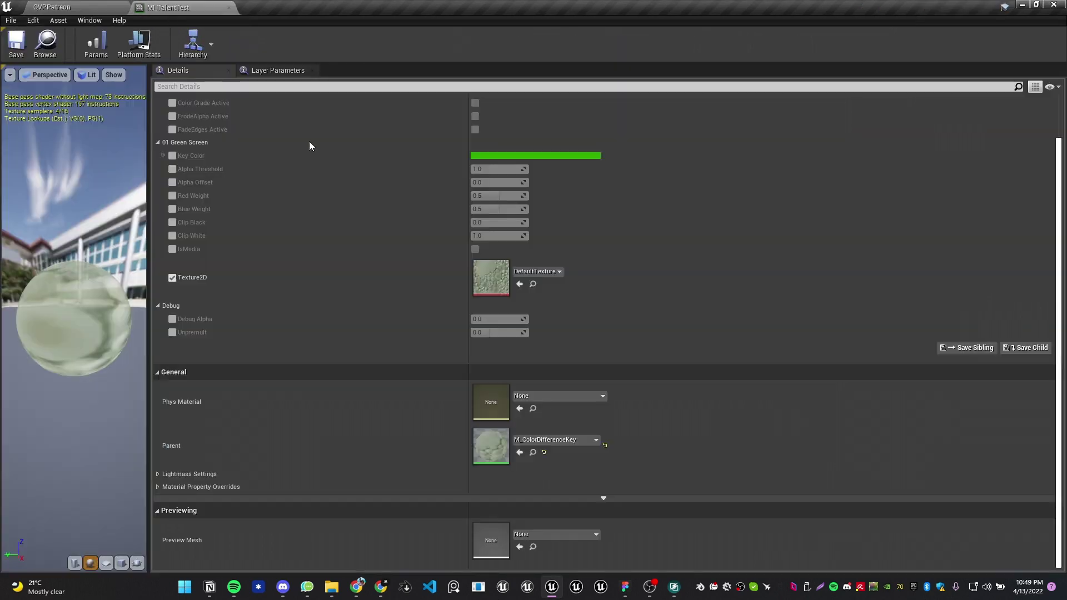
left_click(519, 284)
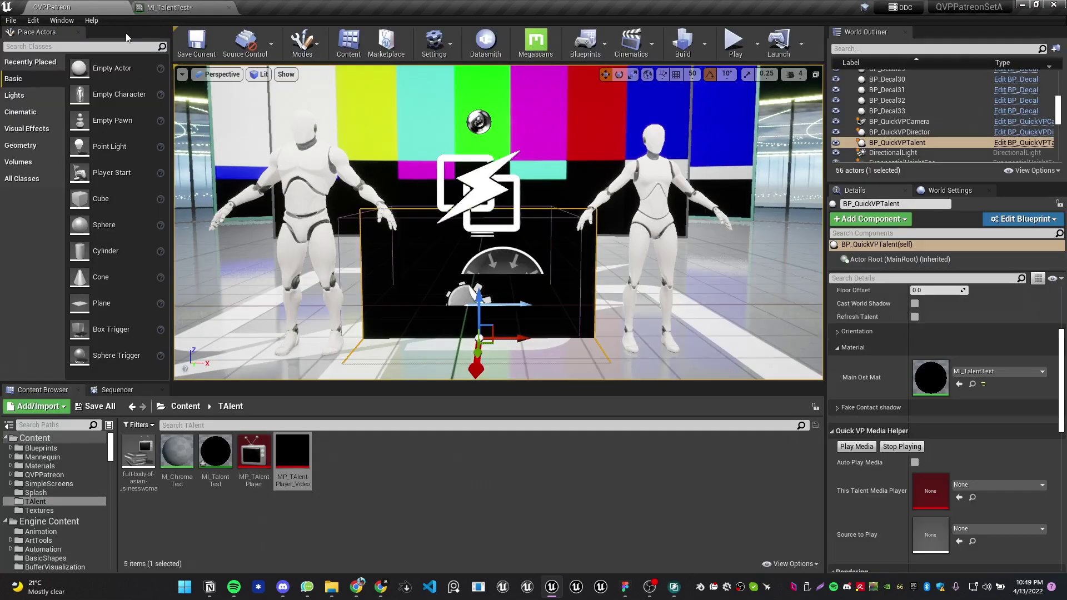
Assign MP_TAlentPlayer as BP_QuickVPTalent's media player and the full-body businesswoman clip as its Source to Play
left_click(78, 7)
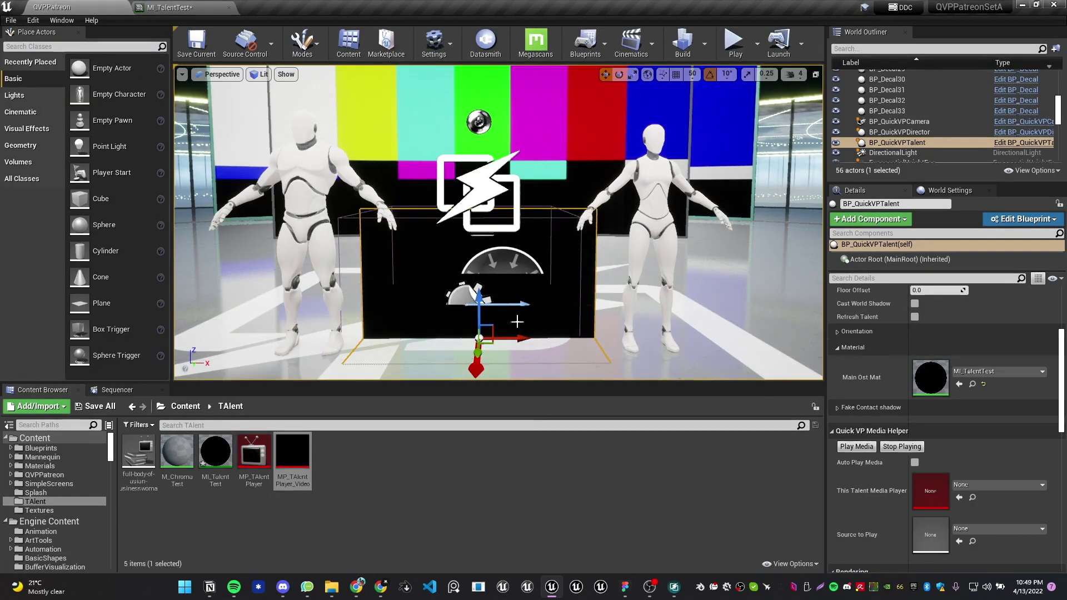
right_click_drag(517, 322, 374, 296)
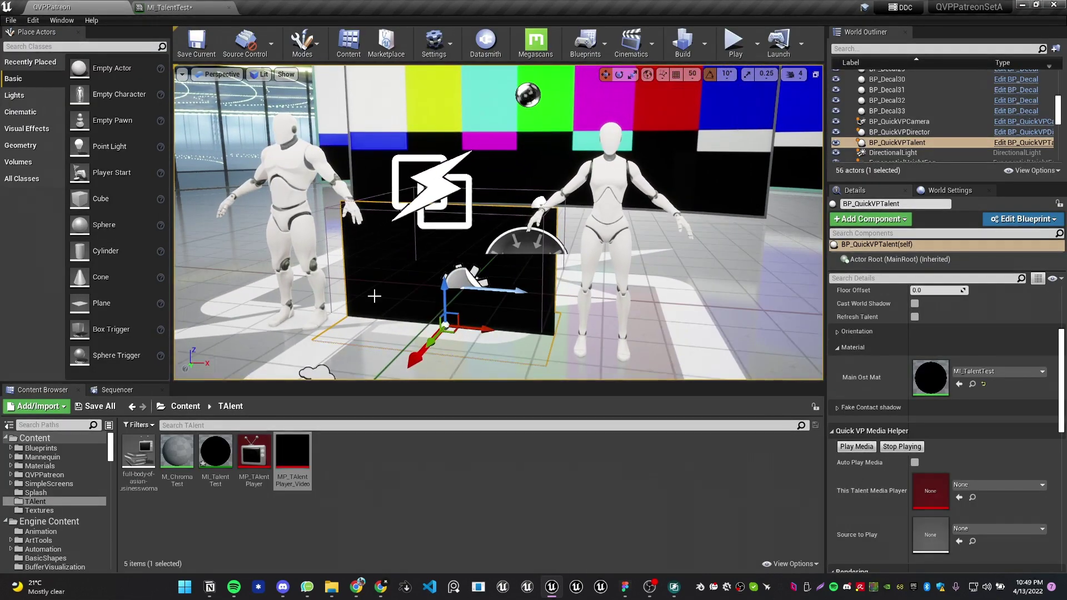
left_click(256, 456)
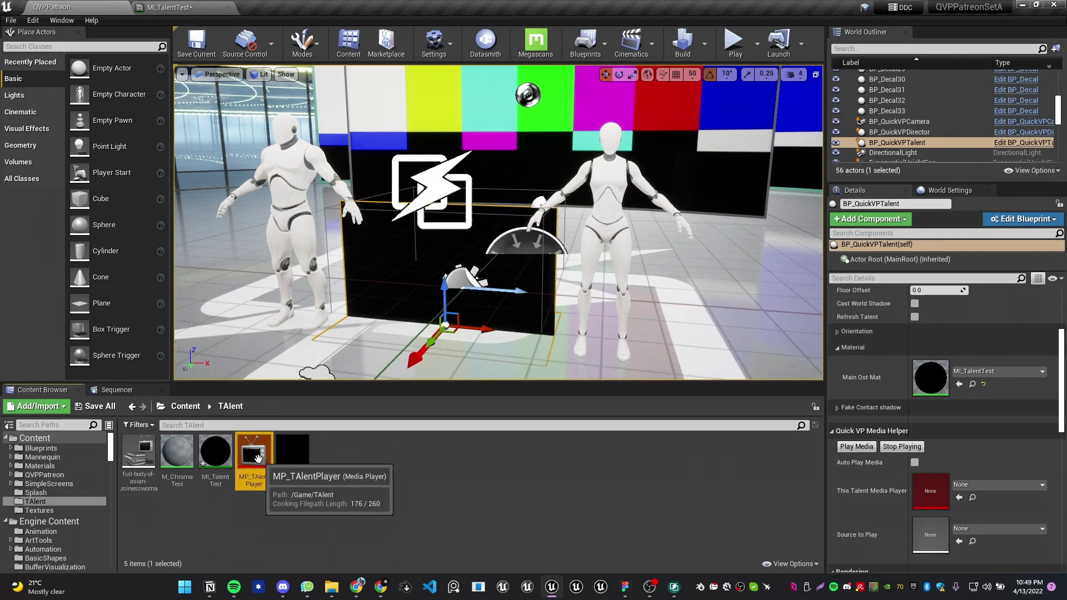
scroll(944, 486, "down", 2)
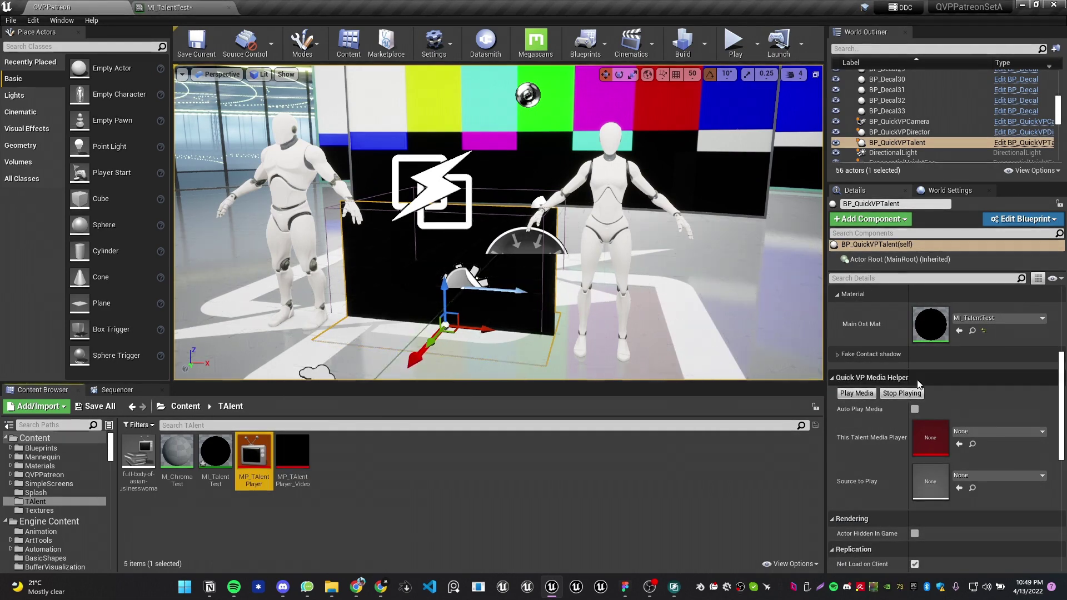
left_click_drag(253, 457, 936, 444)
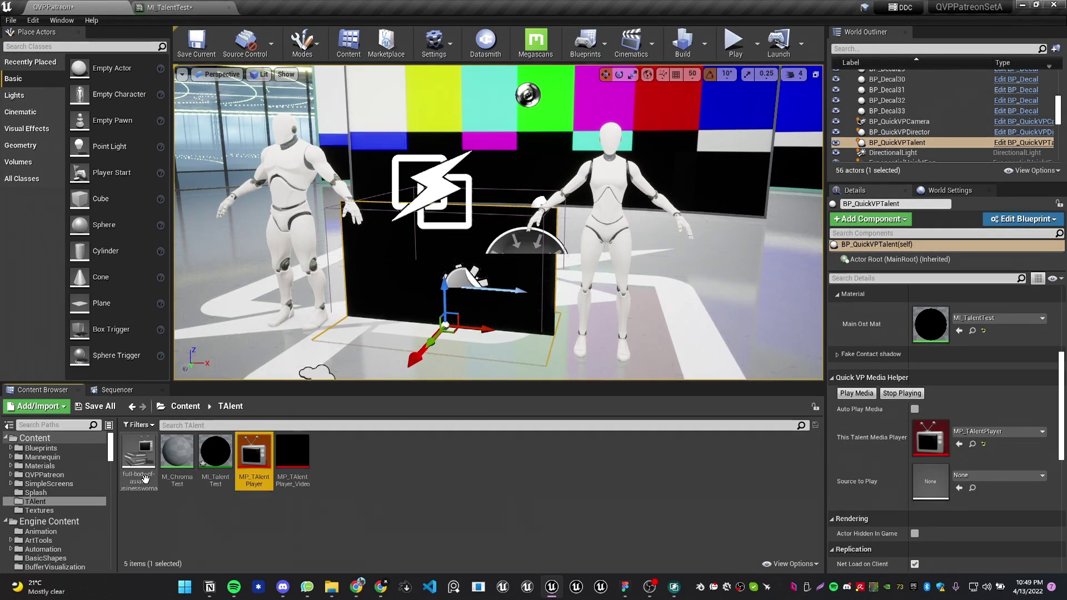
left_click_drag(135, 469, 937, 483)
left_click(356, 520)
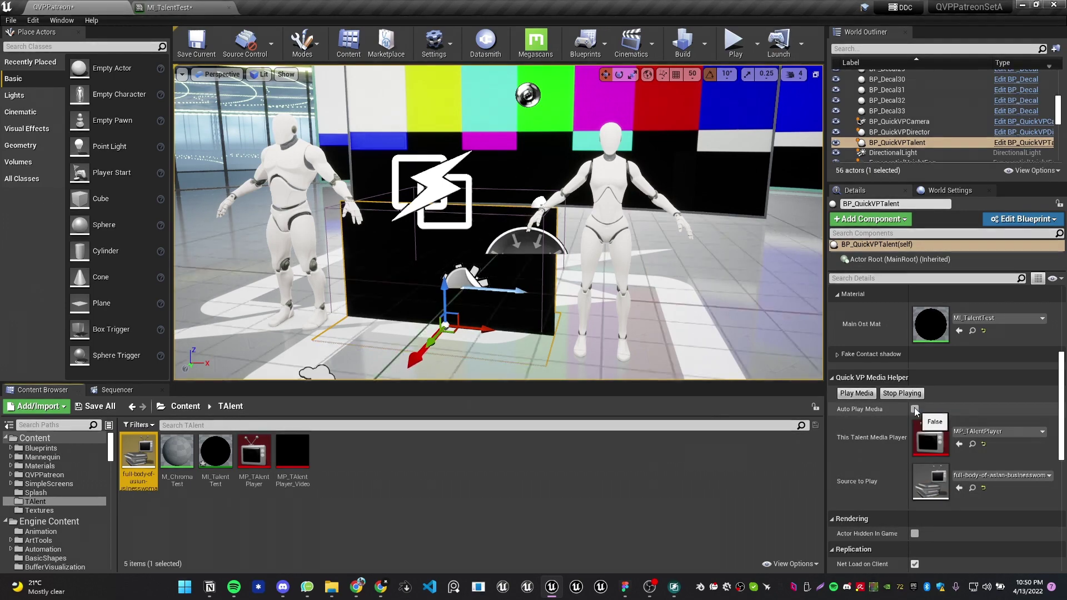
Enable Auto Play Media for BP_QuickVPTalent and view the talent up close in the level
left_click(913, 409)
right_click_drag(722, 311, 672, 307)
key("w")
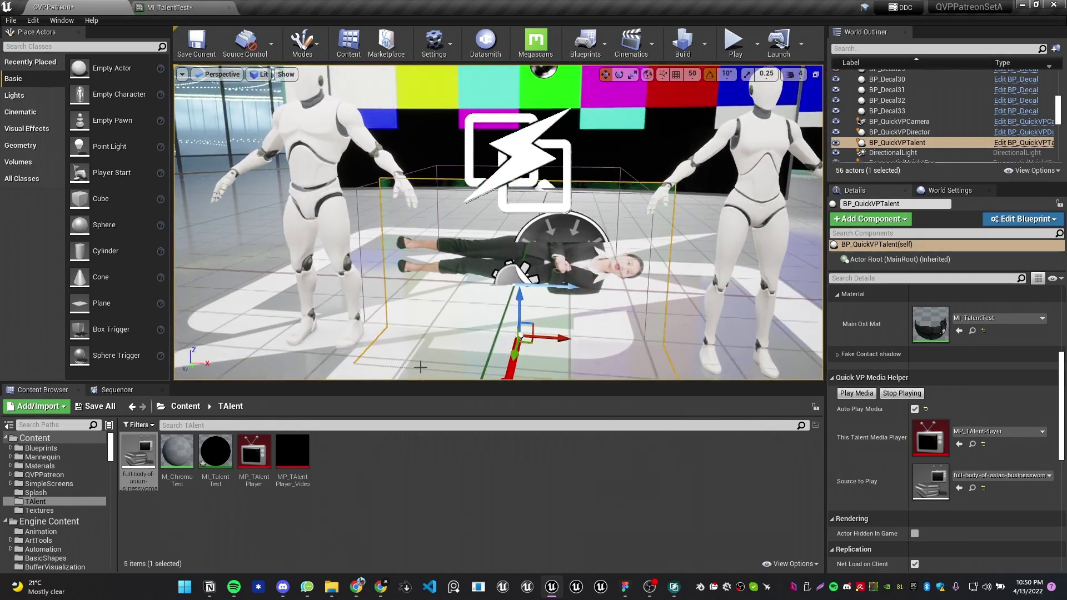
Reopen MI_TalentTest, widen its preview area, and preview the material in Realtime on a plane shape
double_click(215, 451)
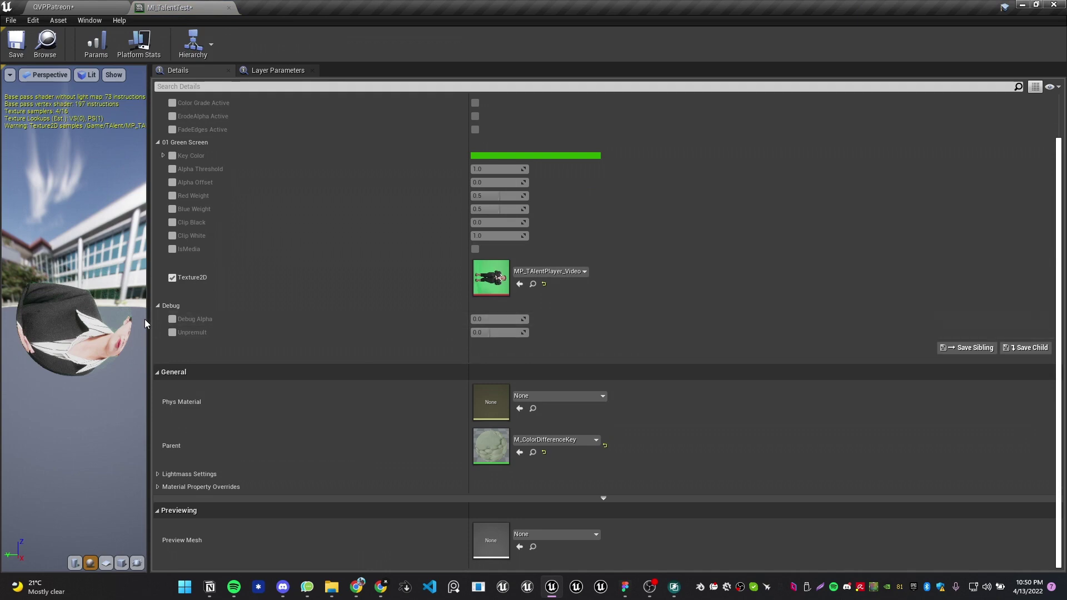
left_click_drag(148, 321, 421, 321)
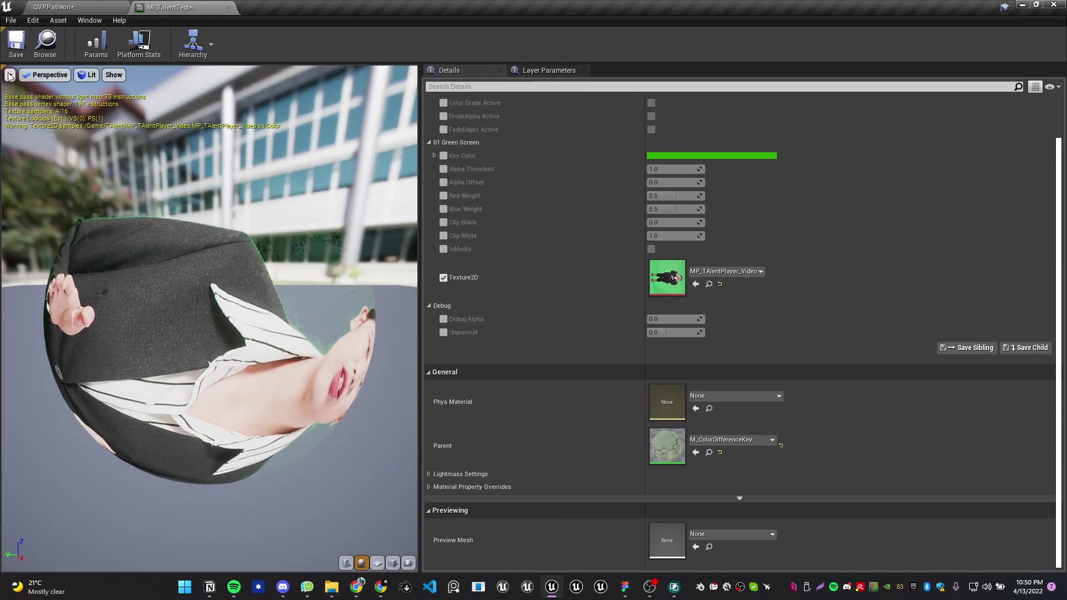
left_click(9, 76)
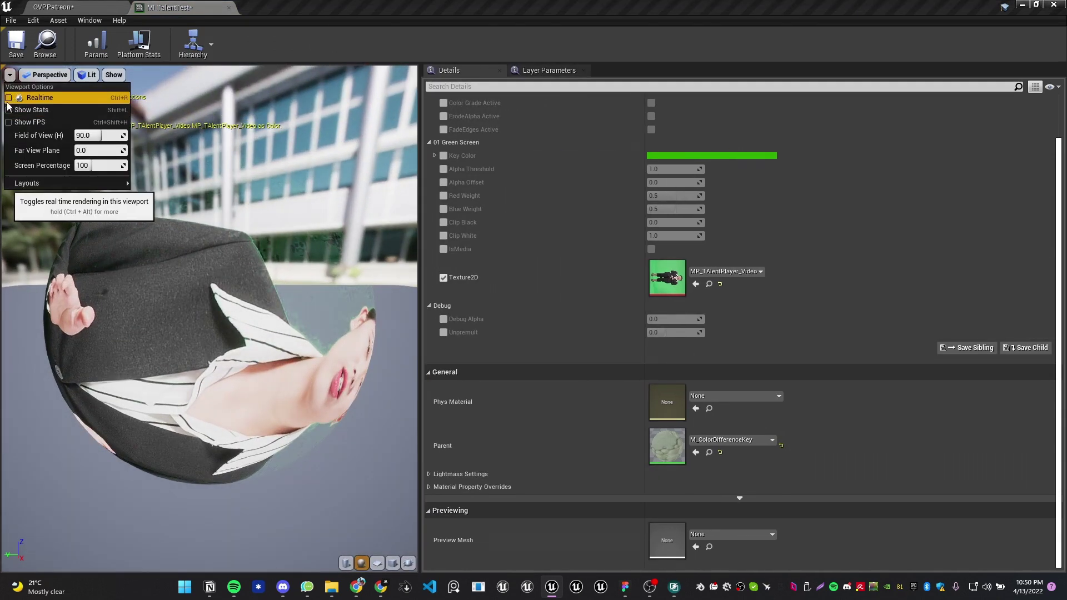
left_click(8, 100)
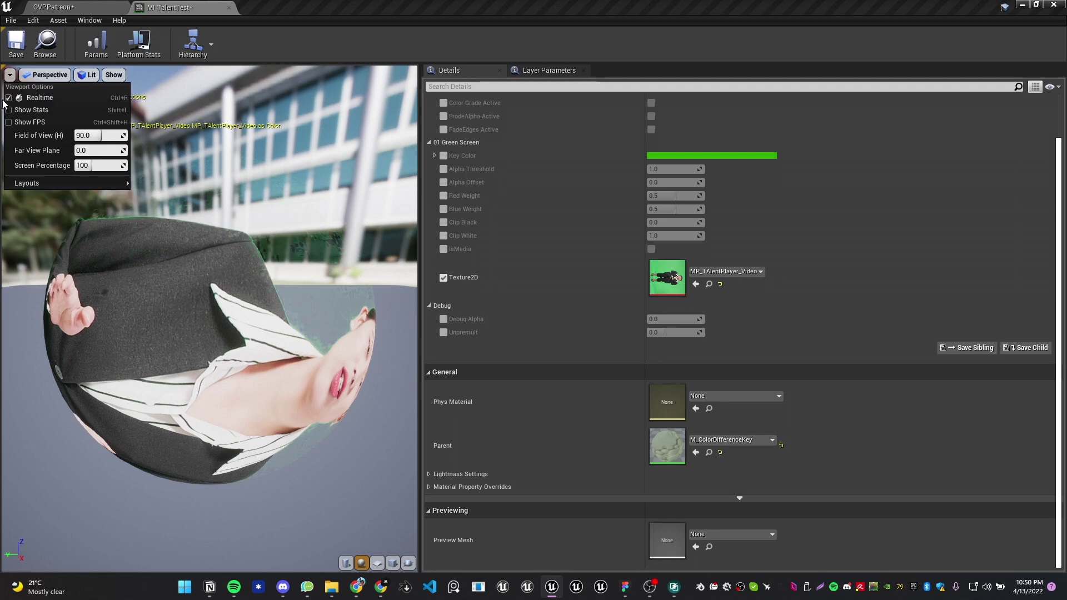
left_click(377, 562)
left_click(377, 563)
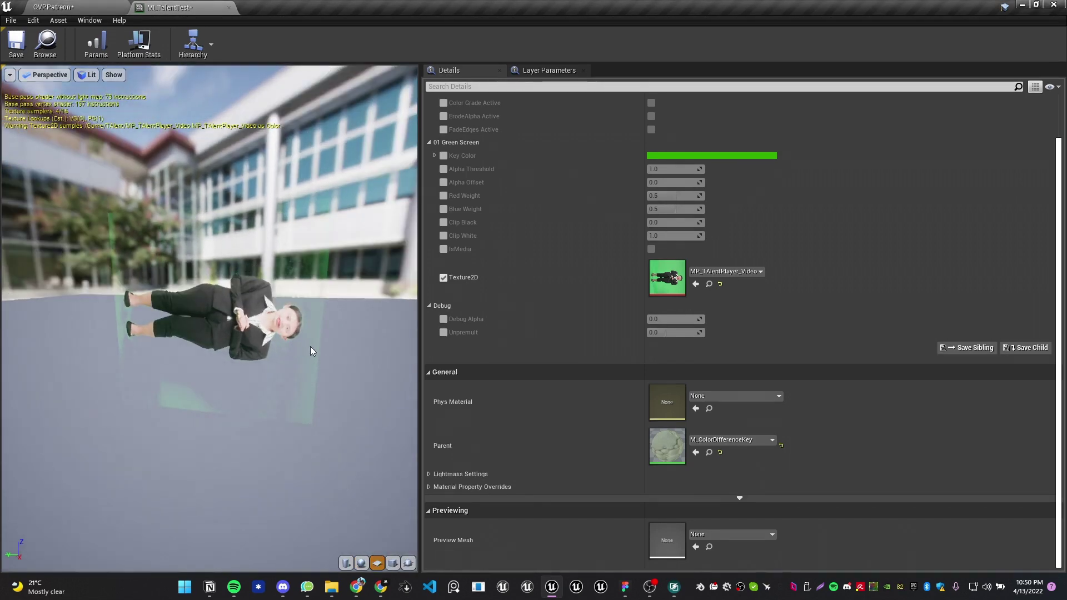
scroll(311, 351, "up", 2)
scroll(311, 351, "down", 3)
left_click_drag(304, 343, 274, 334)
scroll(304, 342, "up", 4)
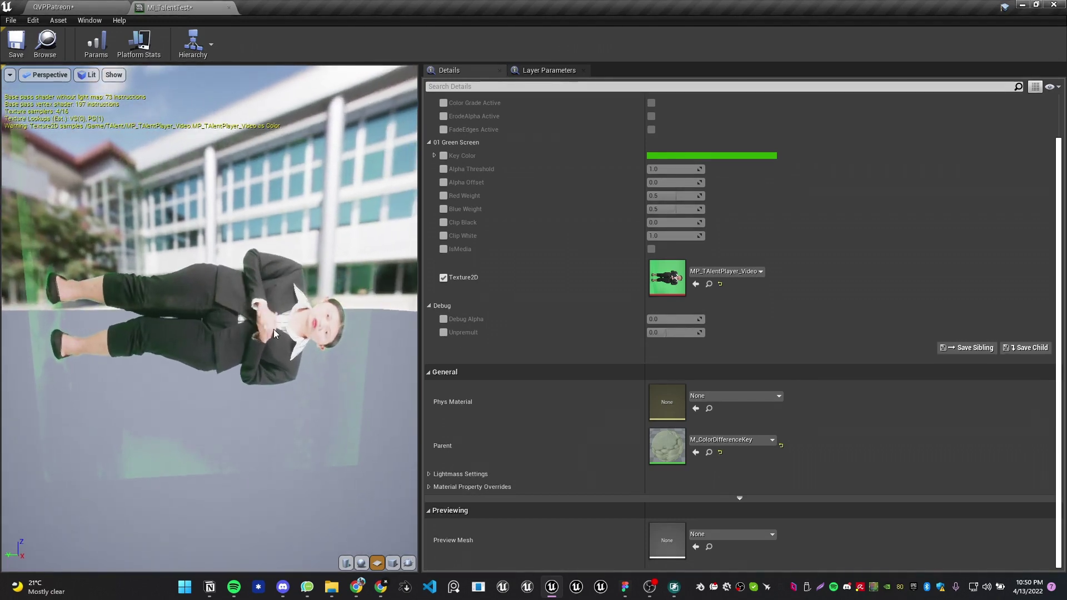
Switch the MI_TalentTest preview's view mode to Unlit
left_click(84, 75)
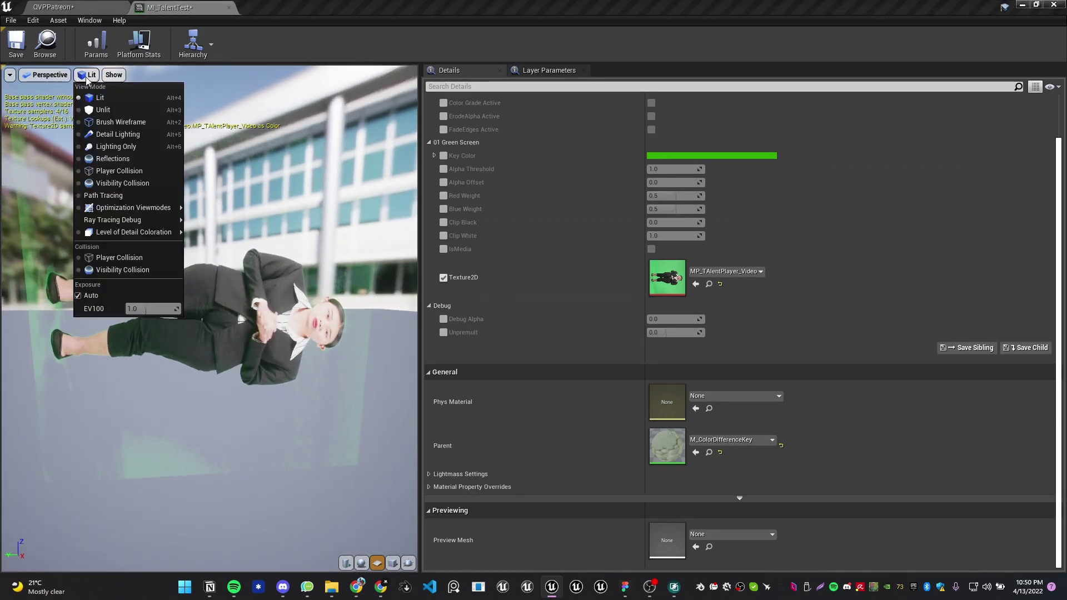
left_click(103, 109)
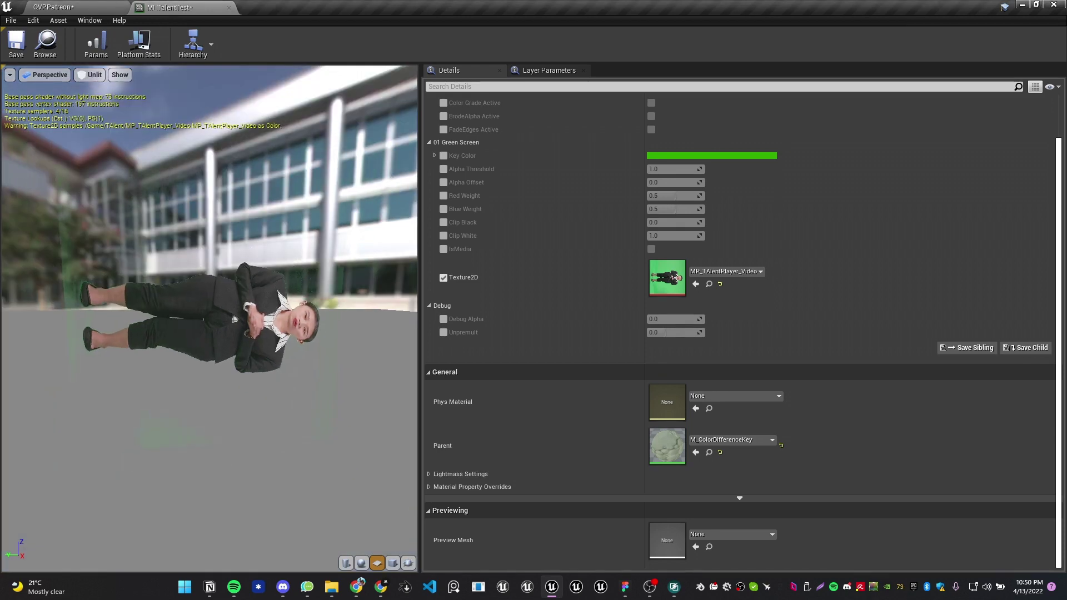
left_click_drag(250, 305, 242, 301)
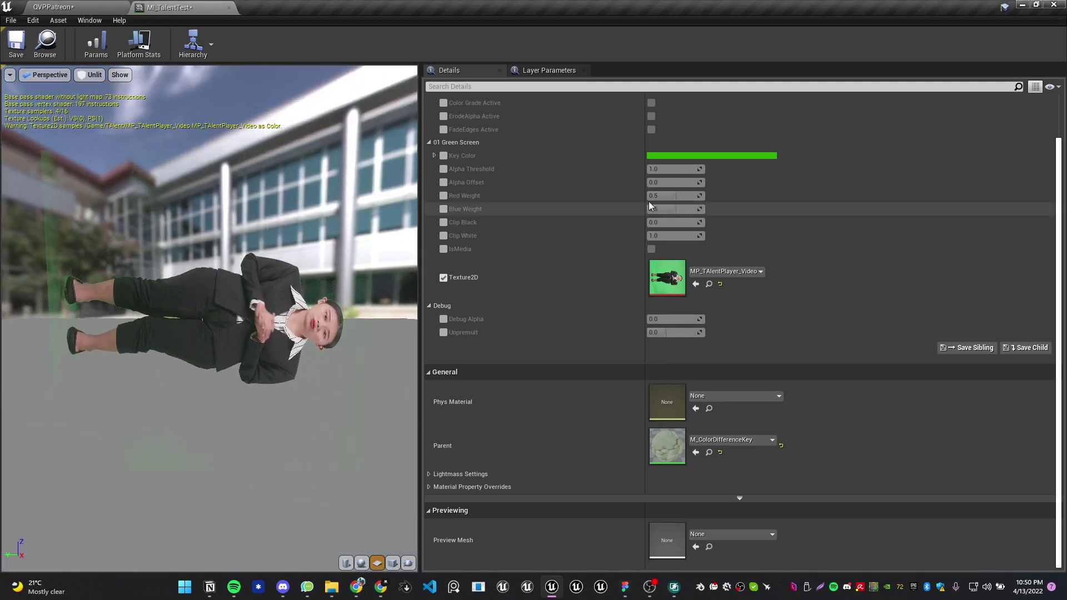
Override the Key Color with a green sampled from the Texture2D thumbnail's background, darkened to hex sRGB 30864AFF
left_click(698, 157)
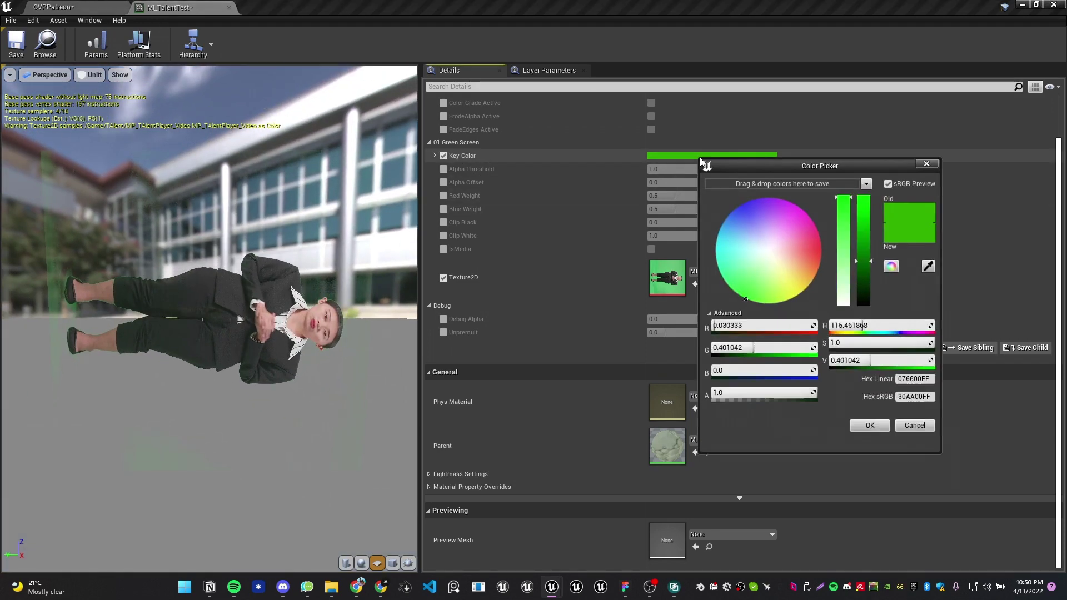
left_click(1018, 264)
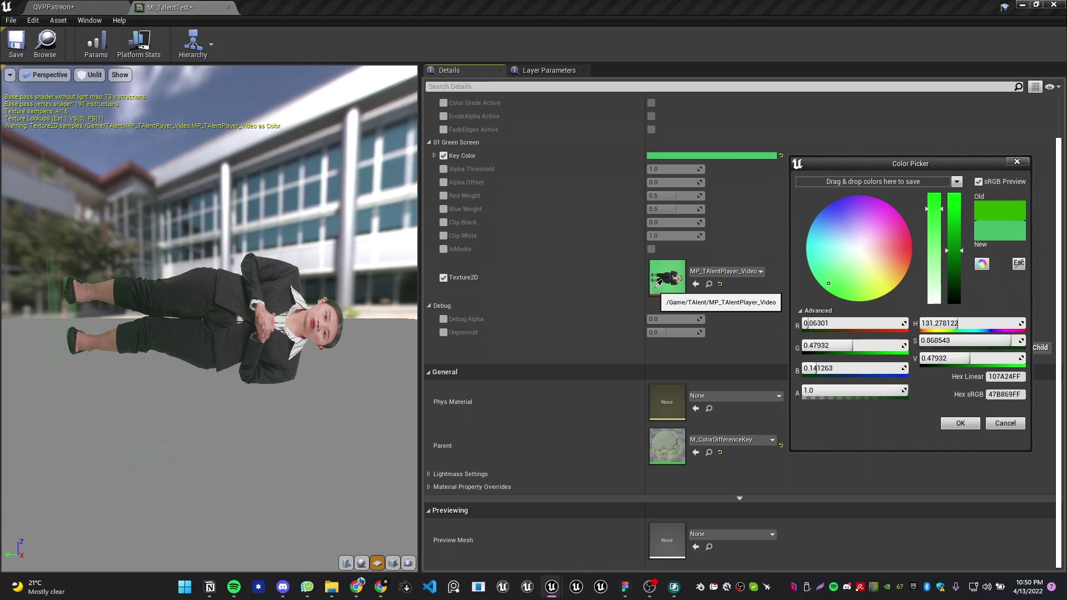
left_click(656, 287)
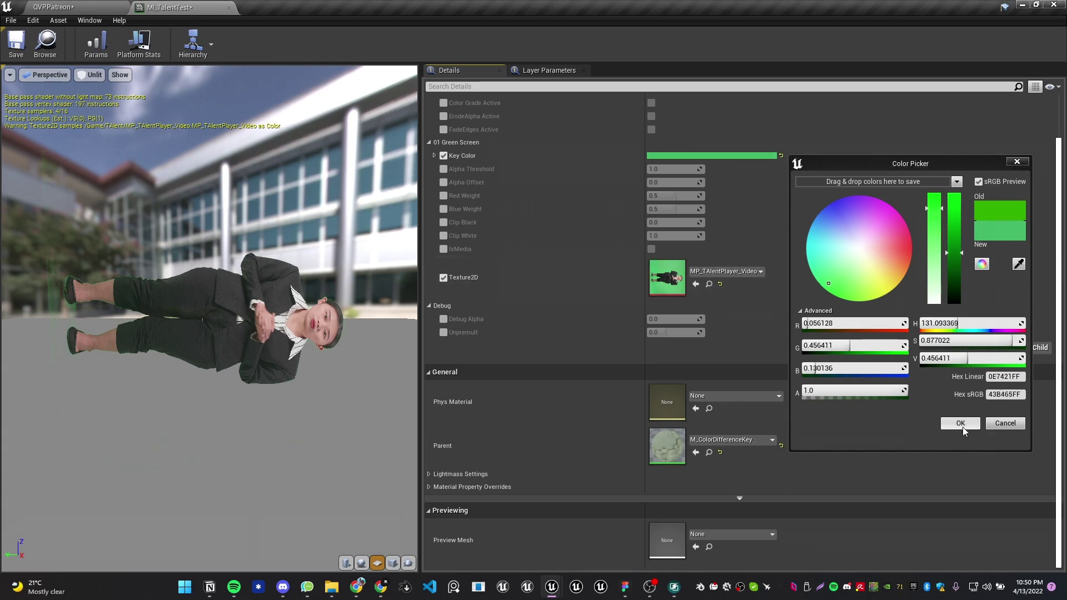
left_click_drag(955, 258, 962, 276)
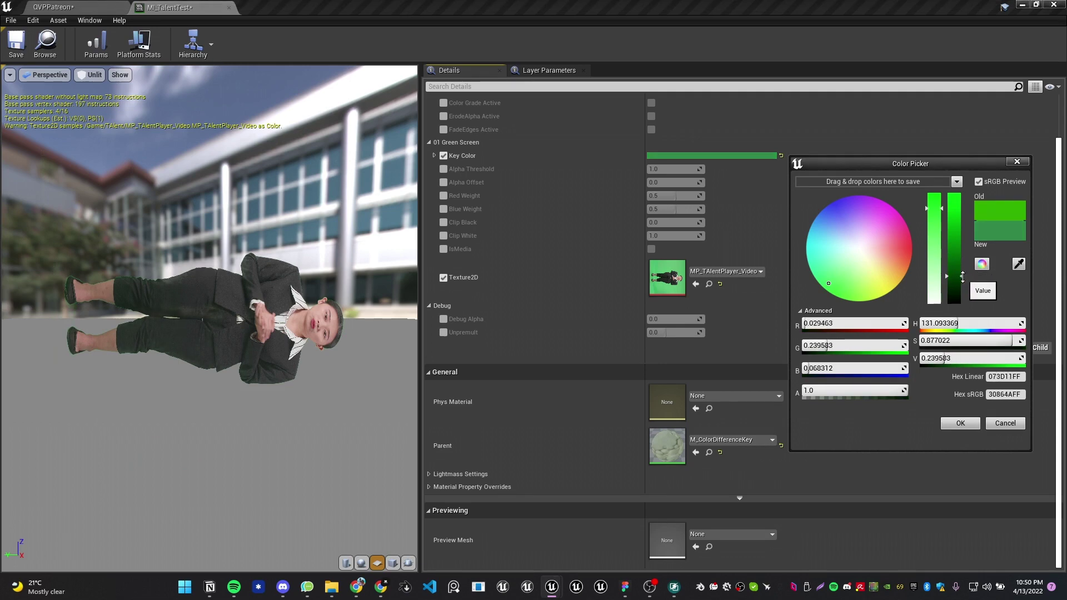
left_click(957, 423)
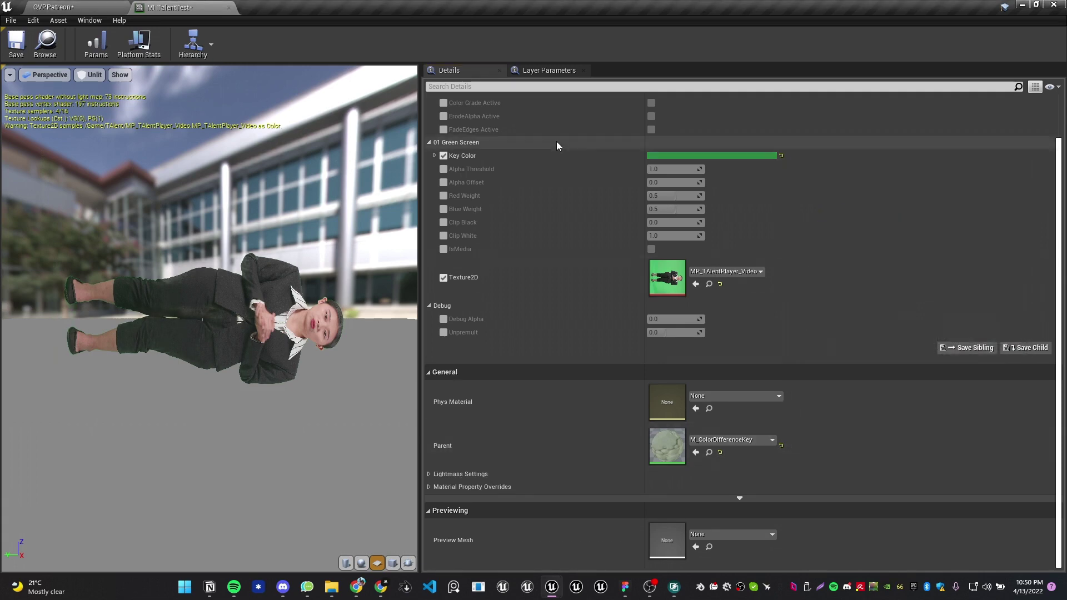
Override Despill Active in the 00_Global group and switch it on
scroll(442, 139, "up", 2)
left_click(444, 129)
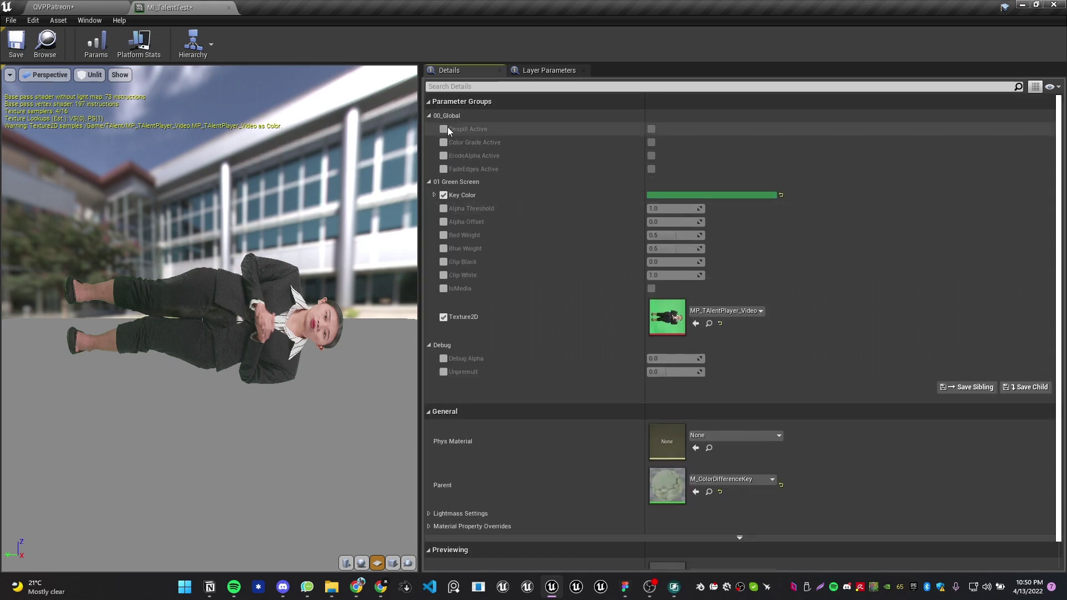
left_click(651, 129)
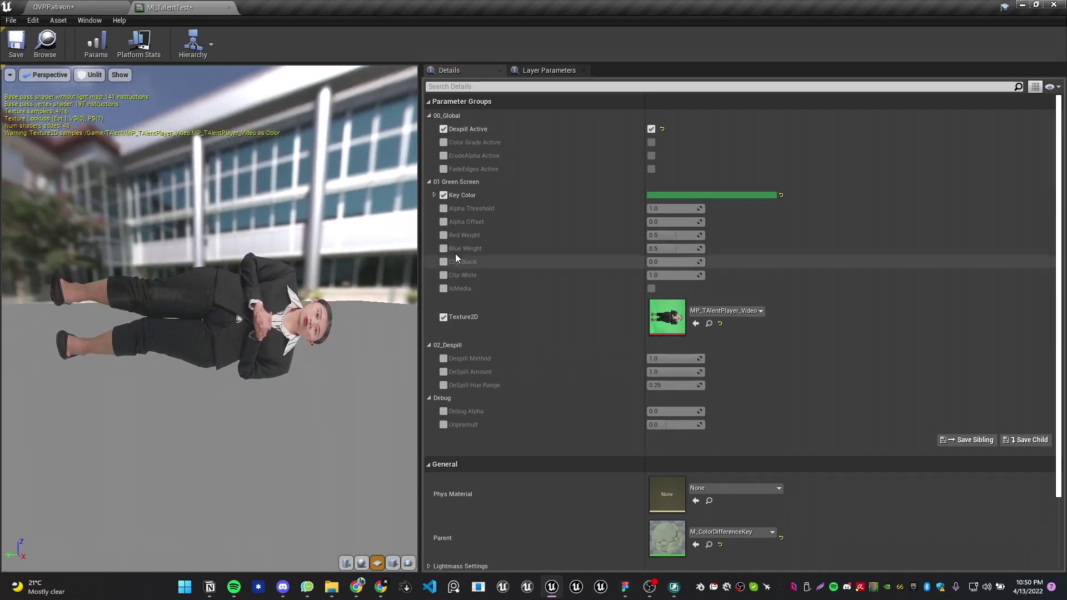
Override the green-screen clipping, setting Clip Black to 0.133333 and Clip White to 0.942857
left_click(443, 261)
left_click(443, 276)
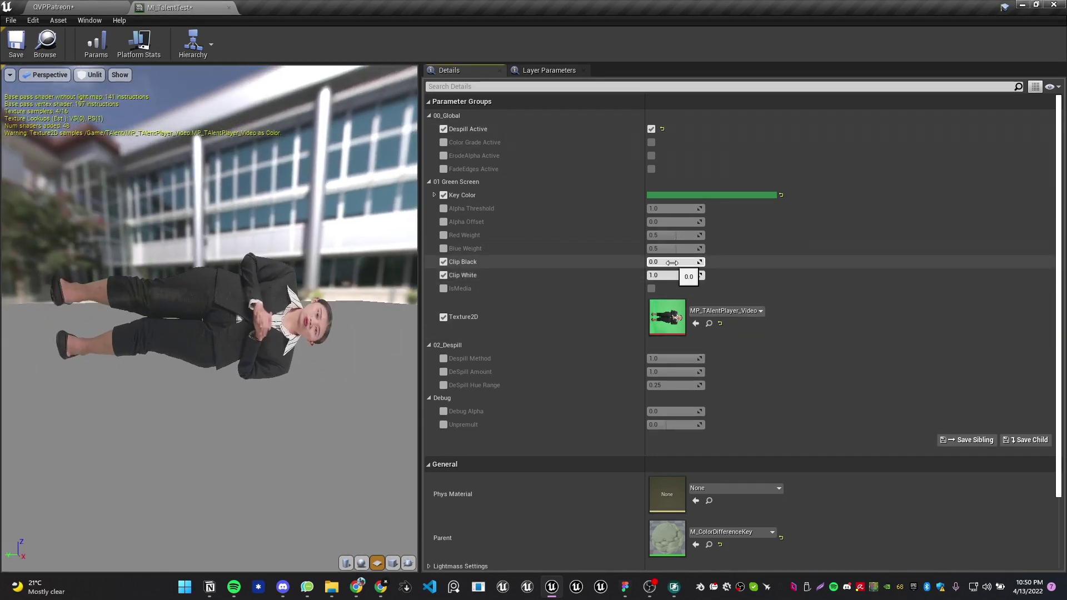
left_click_drag(671, 262, 677, 263)
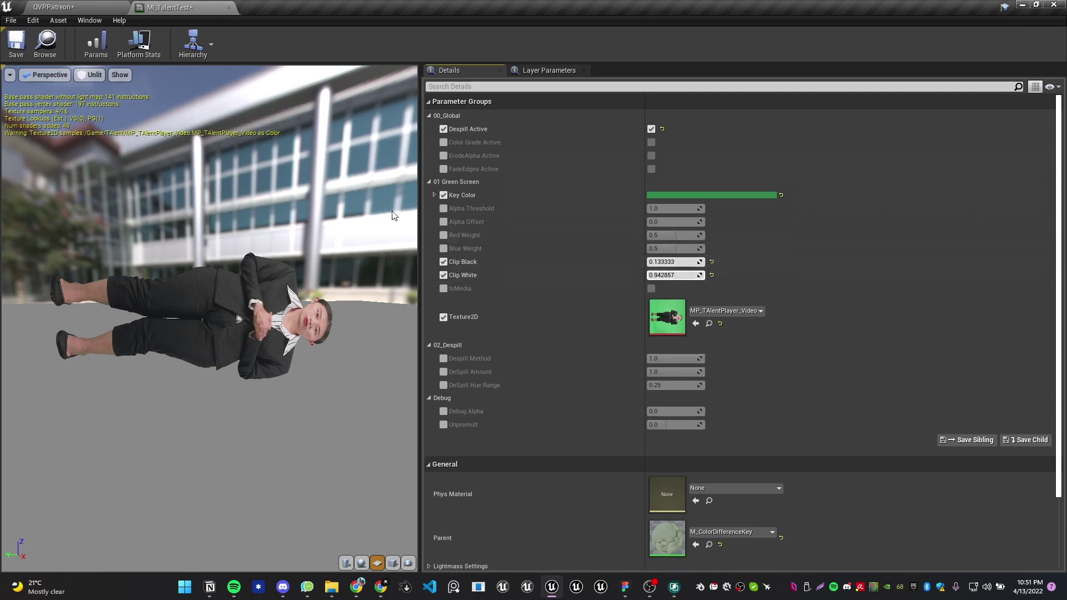
Override the key weights, setting Red Weight to 0.566667 and Blue Weight to 0.585714
left_click(444, 248)
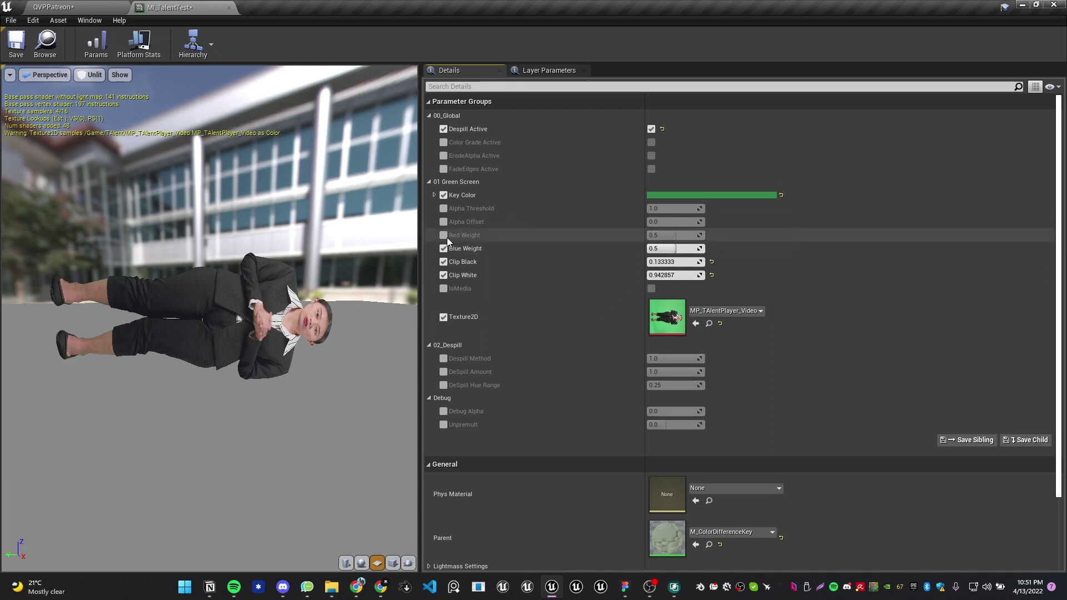
left_click(446, 238)
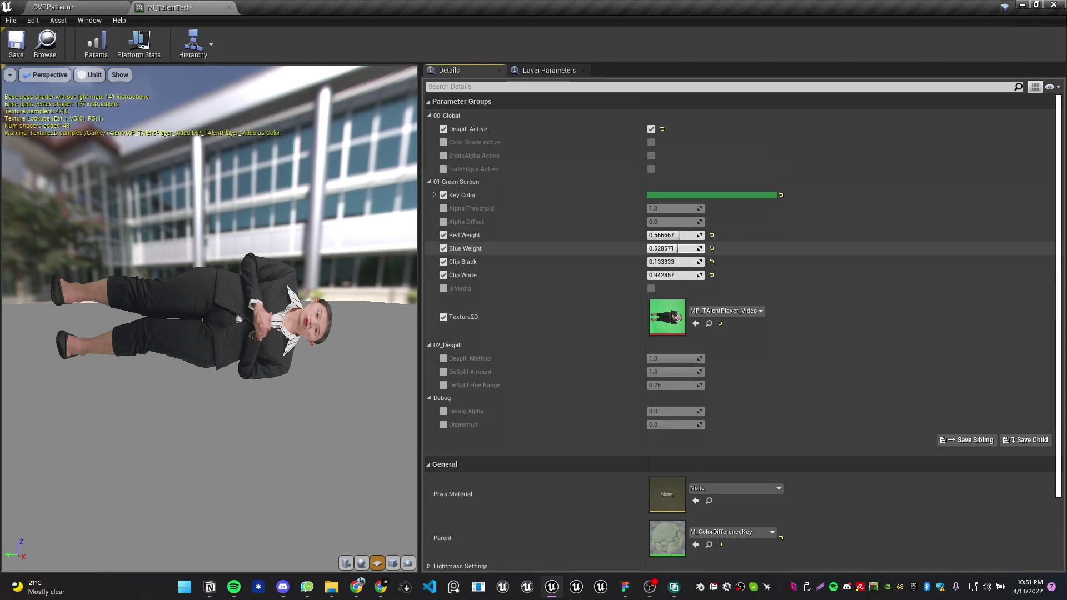
left_click_drag(678, 248, 680, 249)
Switch on ErodeAlpha Active and set the erode Samples to 32.0 and KernalSize to 1.0
mouse_move(201, 308)
left_mouse_down()
mouse_move(245, 332)
mouse_move(214, 325)
mouse_move(197, 294)
left_mouse_up()
scroll(202, 307, "up", 4)
scroll(212, 251, "up", 3)
scroll(234, 284, "down", 4)
mouse_move(235, 284)
middle_mouse_down()
mouse_move(244, 345)
mouse_move(234, 283)
middle_mouse_up()
right_click_drag(235, 283, 257, 329)
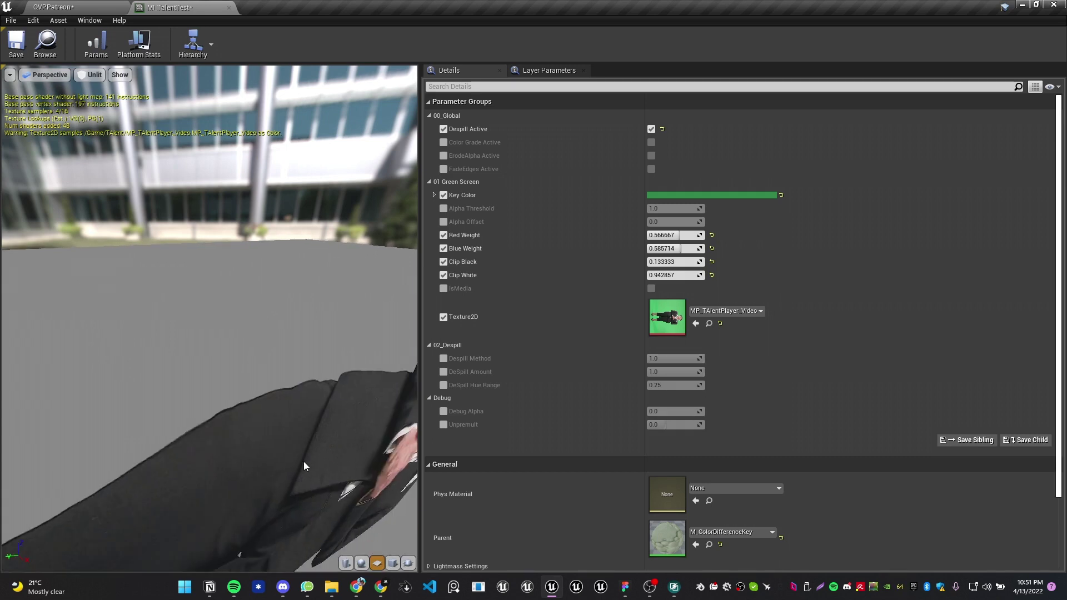
left_click(444, 156)
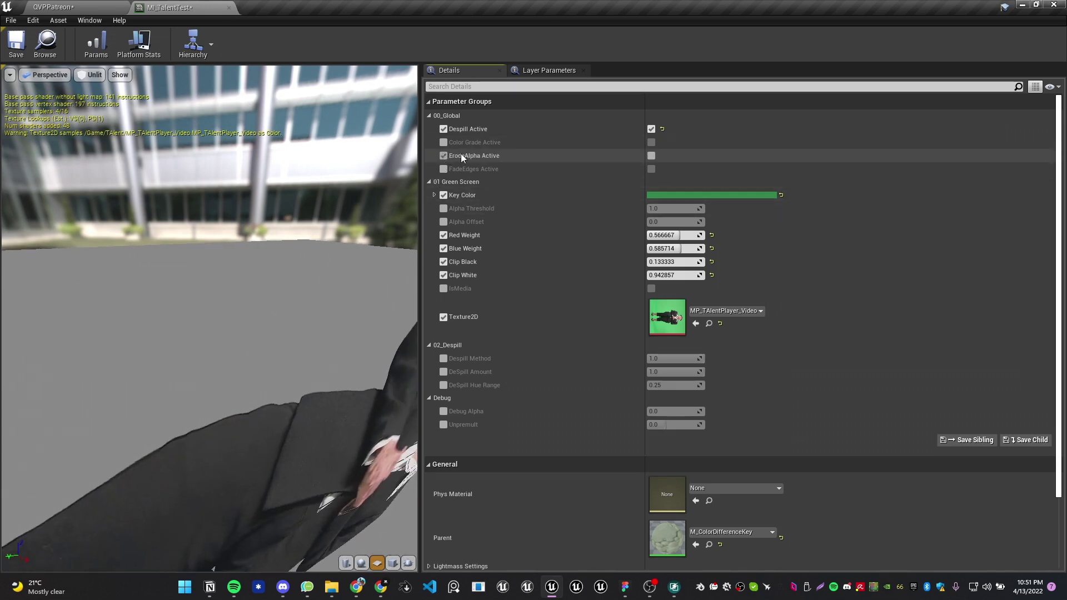
left_click(651, 156)
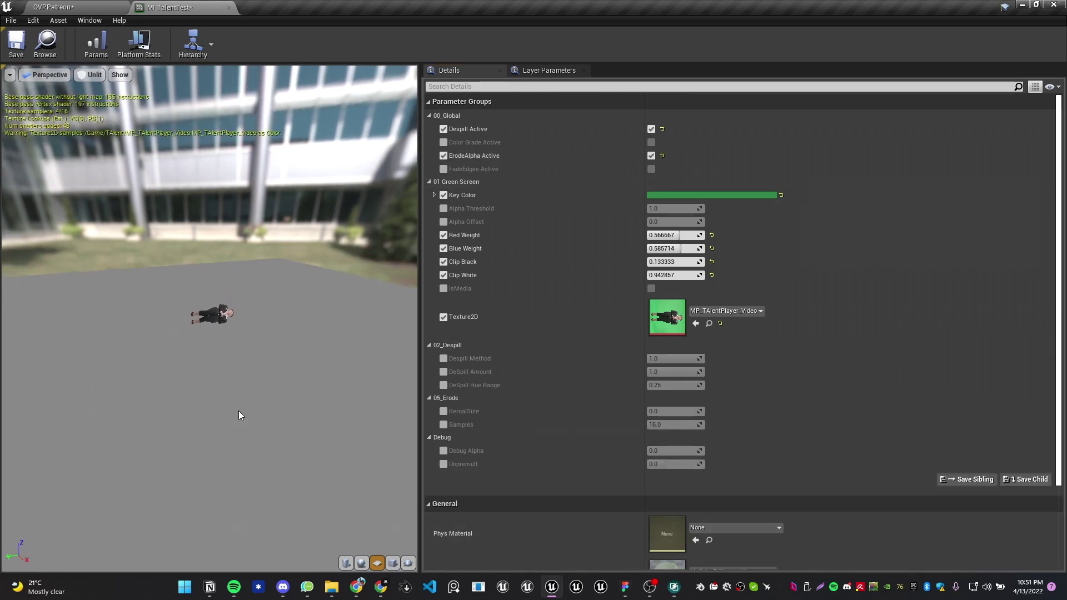
right_click_drag(250, 344, 261, 405)
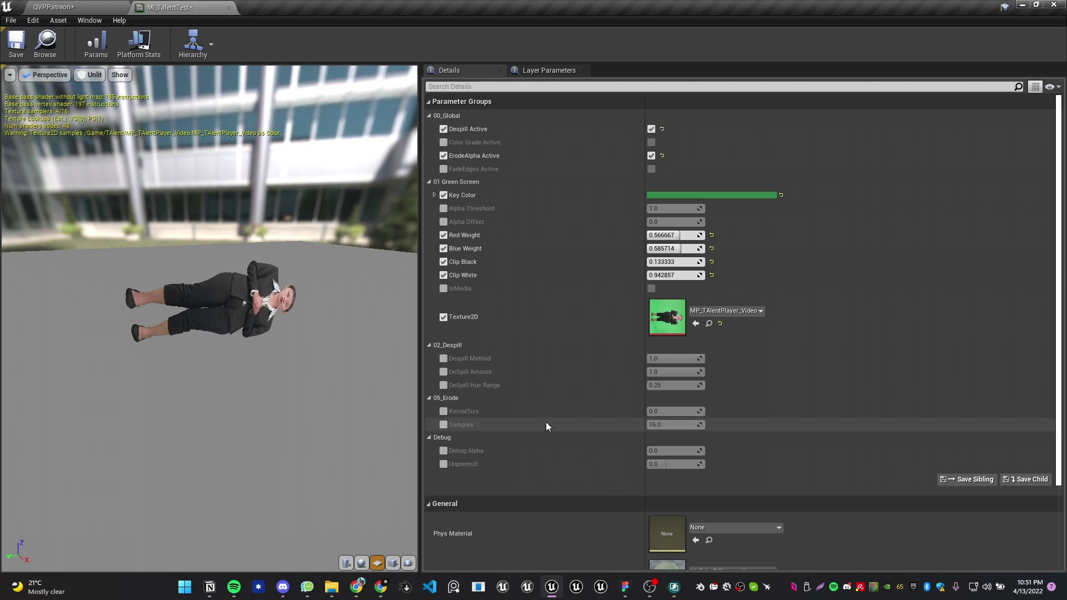
left_click(440, 424)
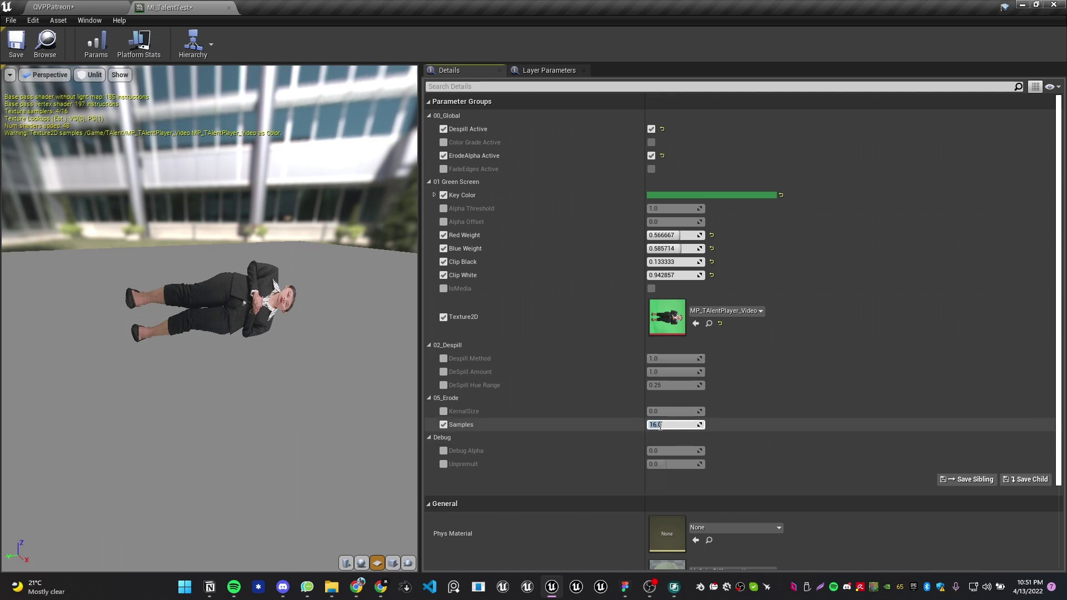
right_click_drag(245, 307, 245, 361)
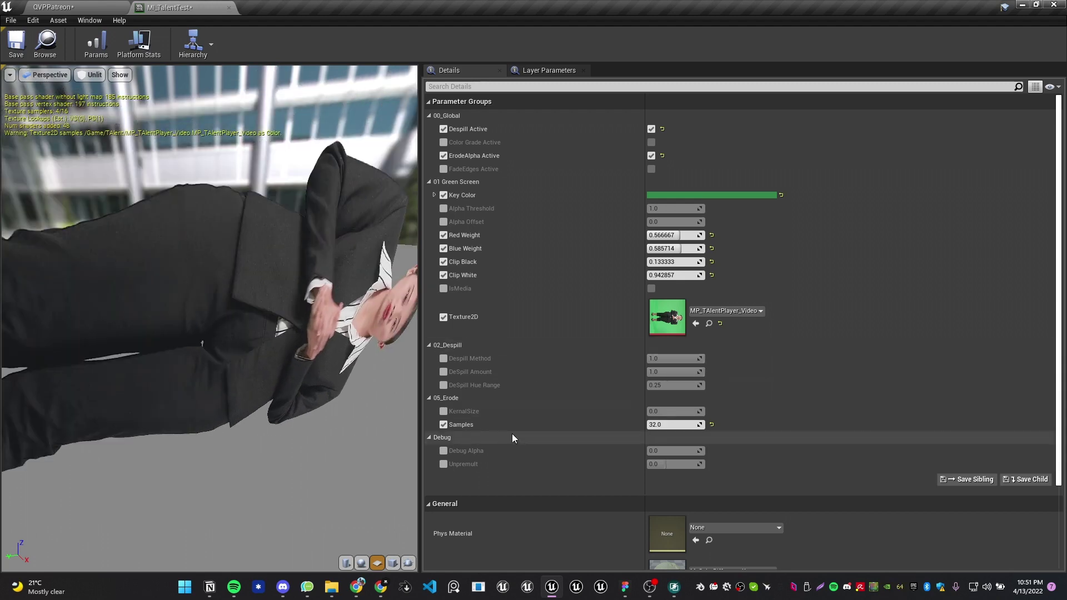
left_click(444, 411)
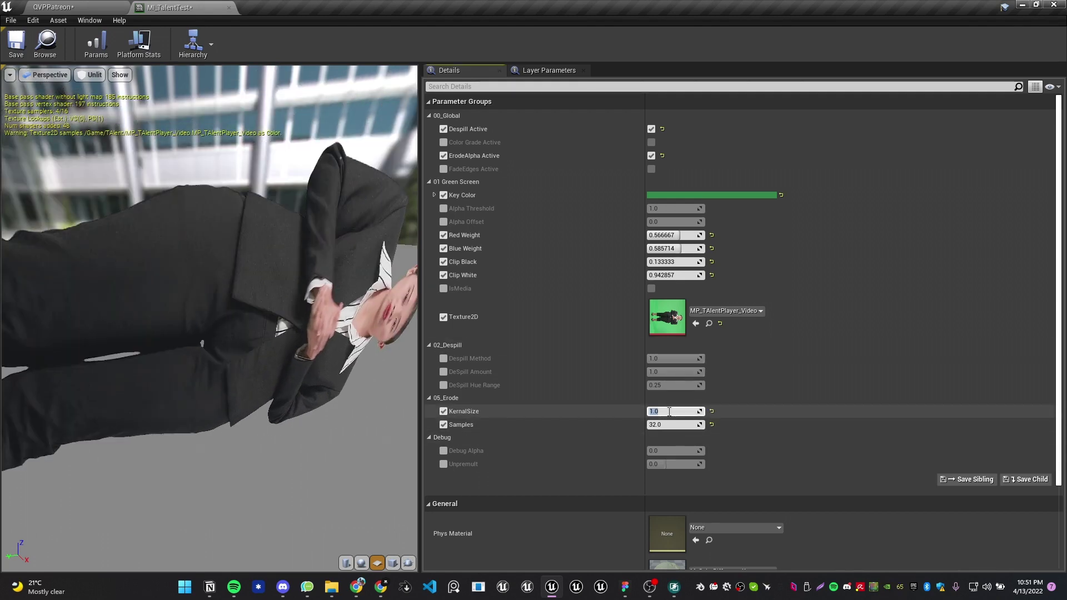
Set Red Weight to 0.585715 and Blue Weight to 0.671428, and save MI_TalentTest
scroll(234, 293, "down", 4)
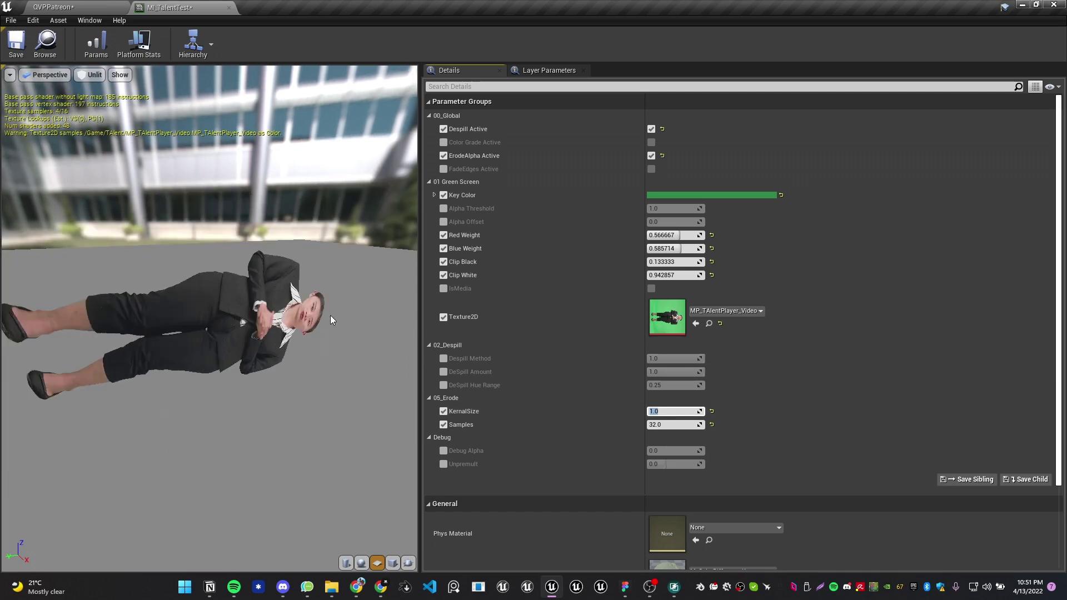
left_click_drag(330, 315, 278, 310)
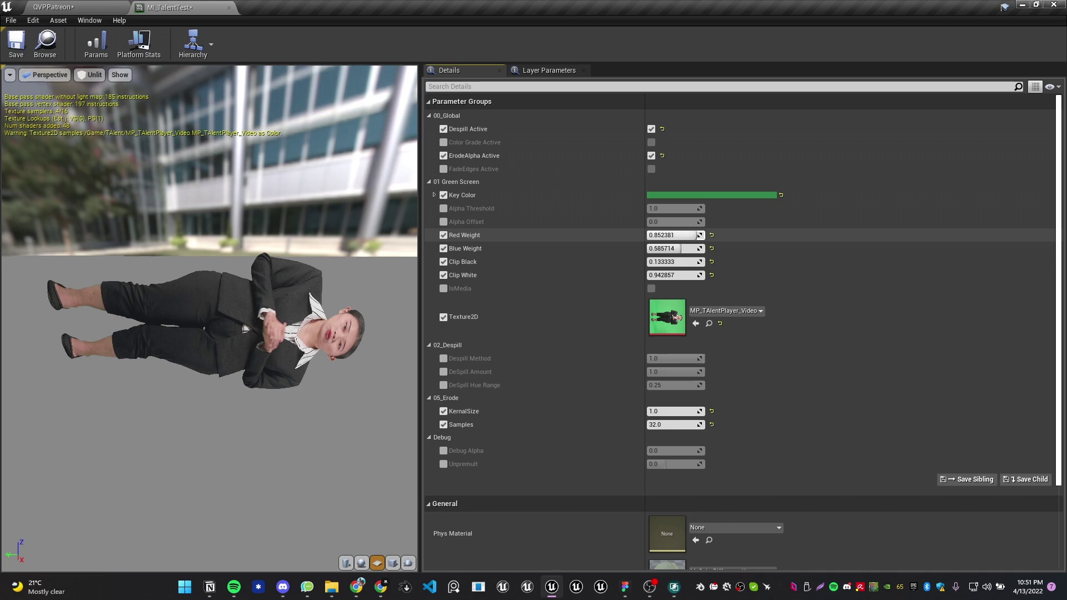
left_click_drag(680, 235, 673, 236)
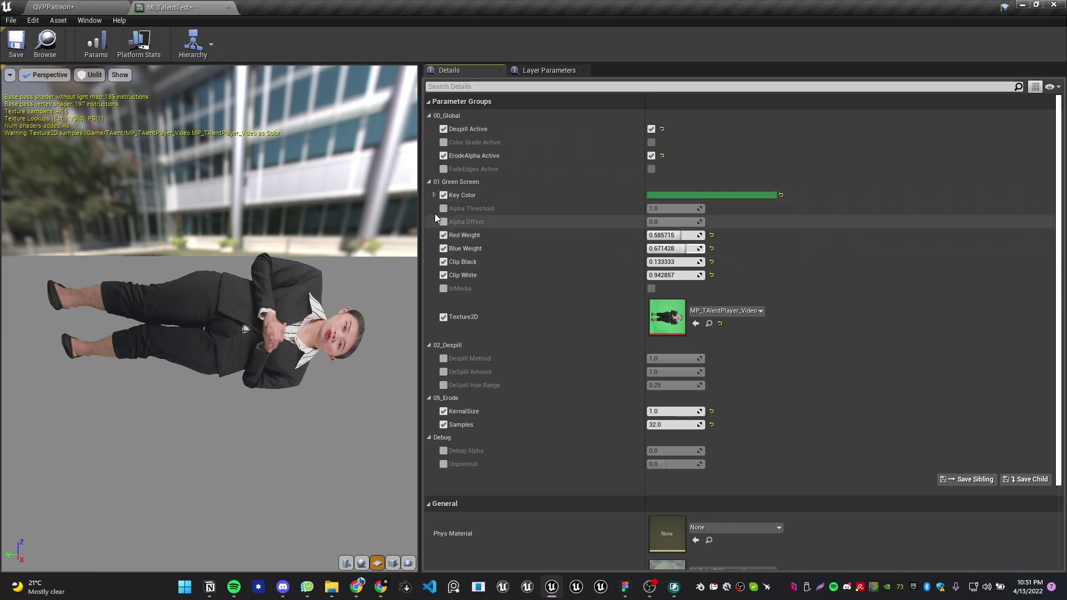
left_click(39, 40)
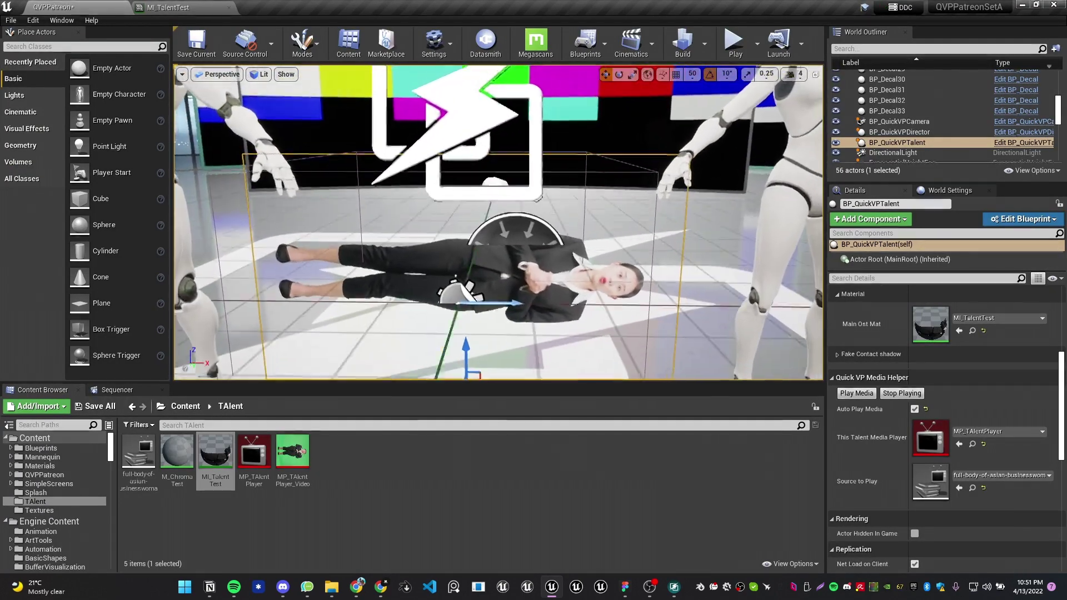
Expand the talent's Orientation settings and enable Vertical Video so the footage stands upright
key("s")
mouse_move(498, 222)
right_mouse_down()
mouse_move(461, 222)
mouse_move(456, 208)
mouse_move(477, 219)
right_mouse_up()
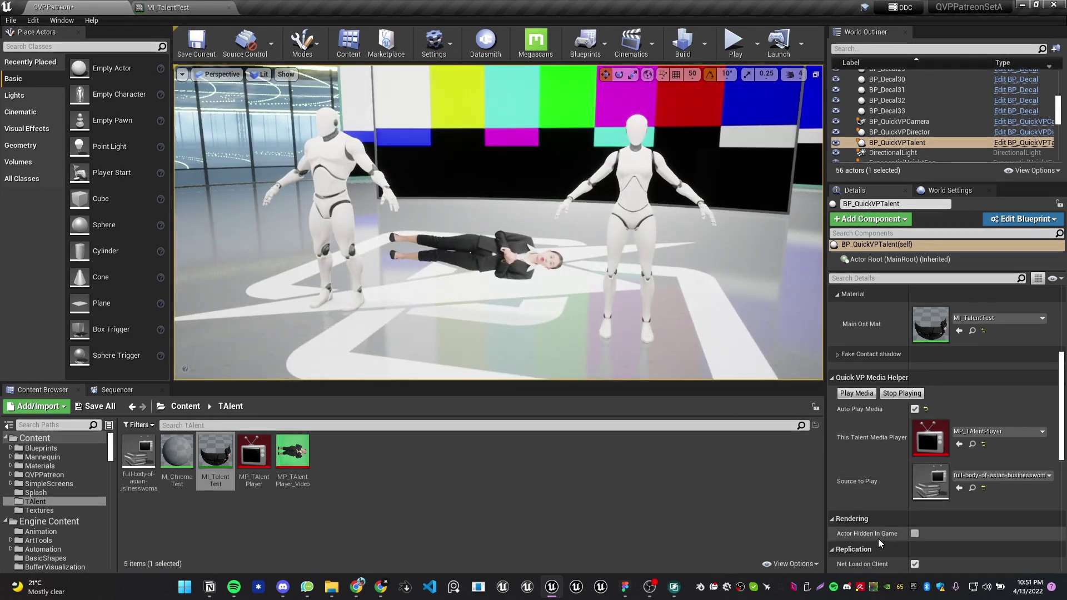
scroll(877, 538, "up", 4)
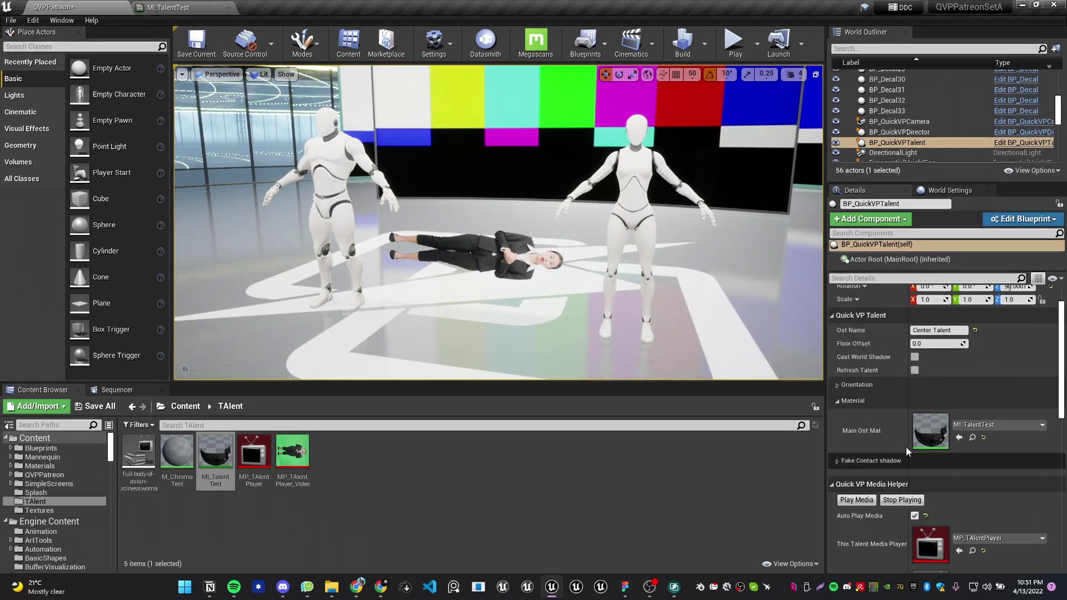
left_click(841, 386)
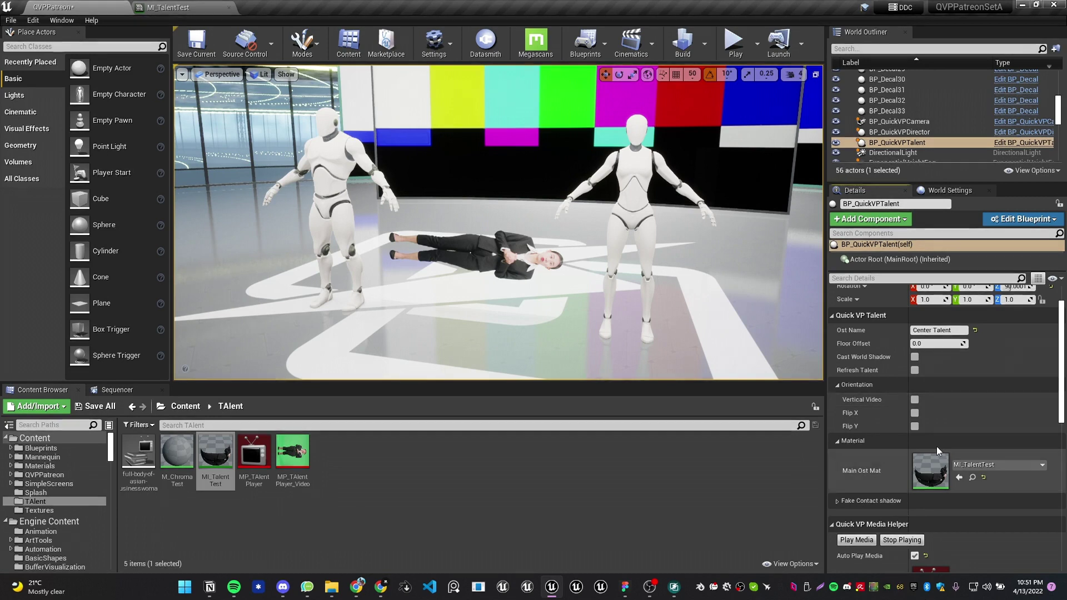
left_click(914, 400)
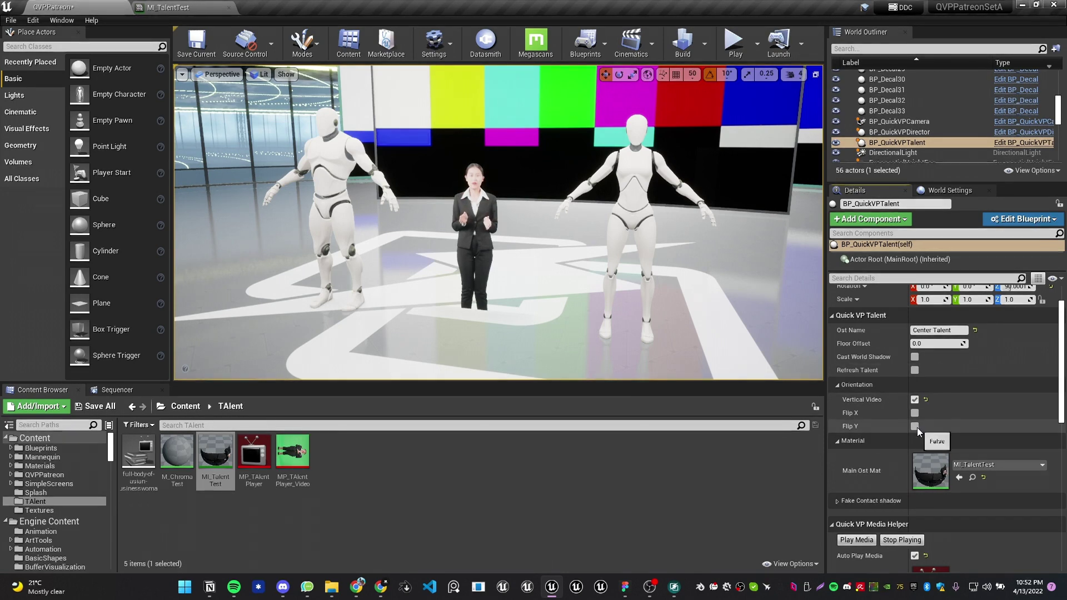
Try the talent's Flip Y and Flip X orientation options
left_click(915, 425)
left_click(915, 425)
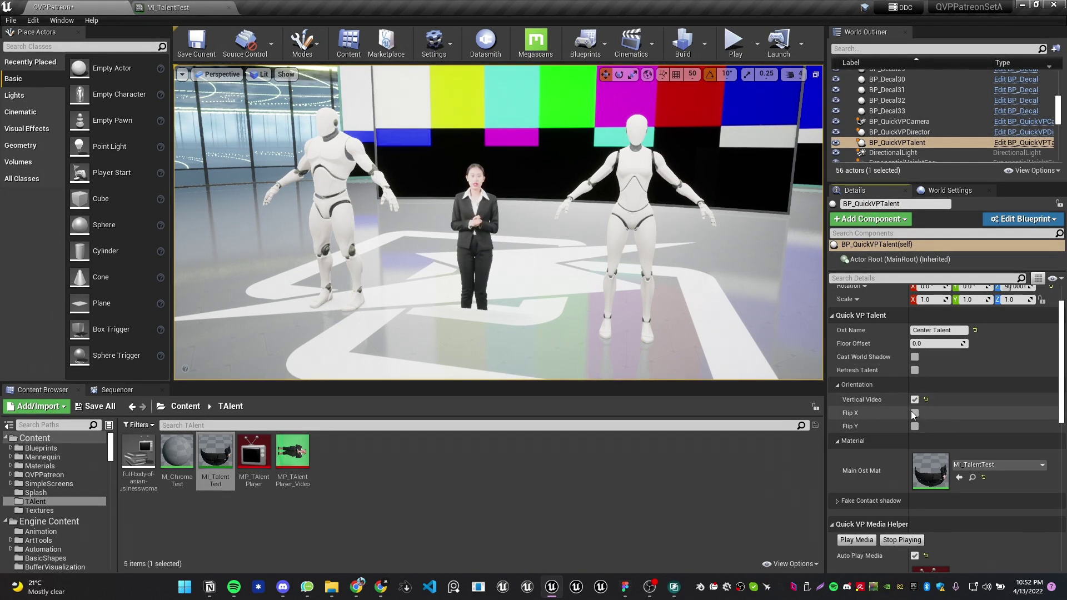
left_click(914, 413)
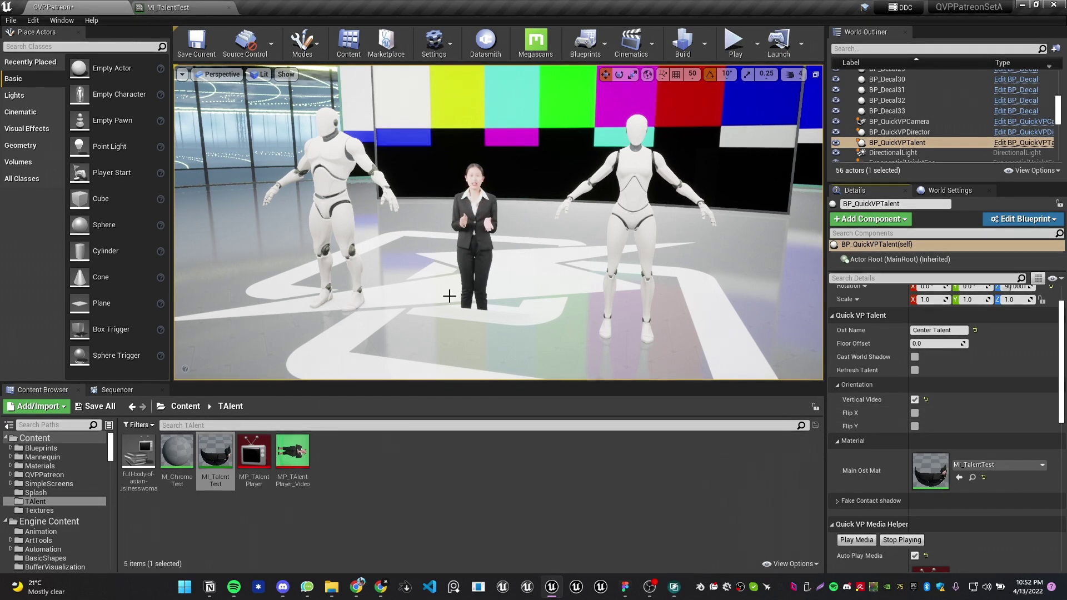
Set the talent's Floor Offset to 30.429798 to line up the feet with the studio floor
mouse_move(447, 295)
right_mouse_down()
mouse_move(417, 295)
mouse_move(435, 295)
right_mouse_up()
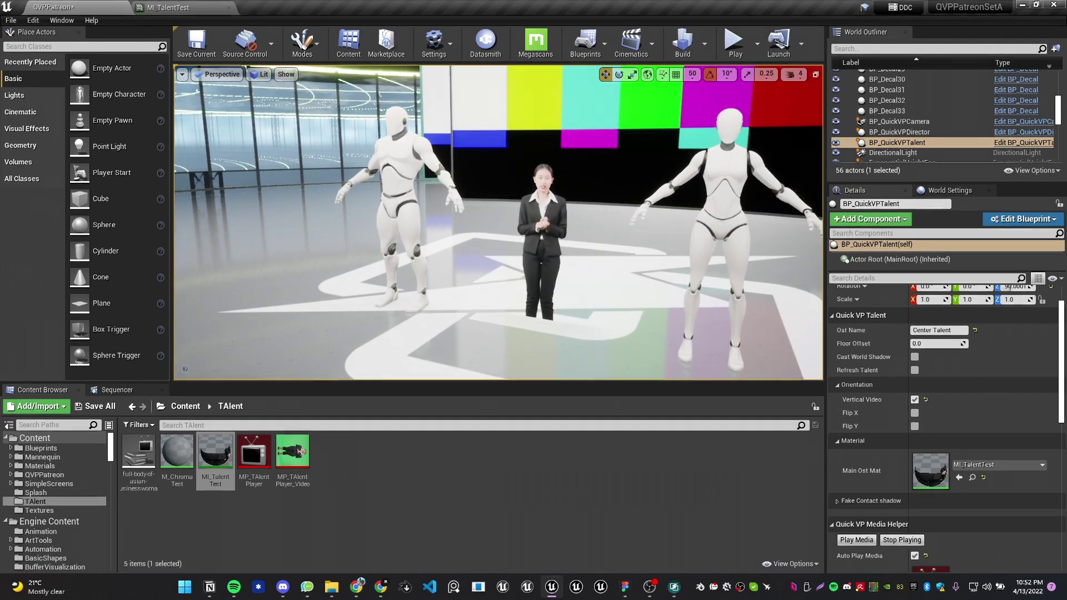
key("g")
mouse_move(600, 308)
right_mouse_down()
mouse_move(587, 315)
mouse_move(610, 303)
mouse_move(594, 345)
mouse_move(566, 335)
mouse_move(617, 320)
mouse_move(591, 334)
mouse_move(610, 320)
mouse_move(589, 295)
right_mouse_up()
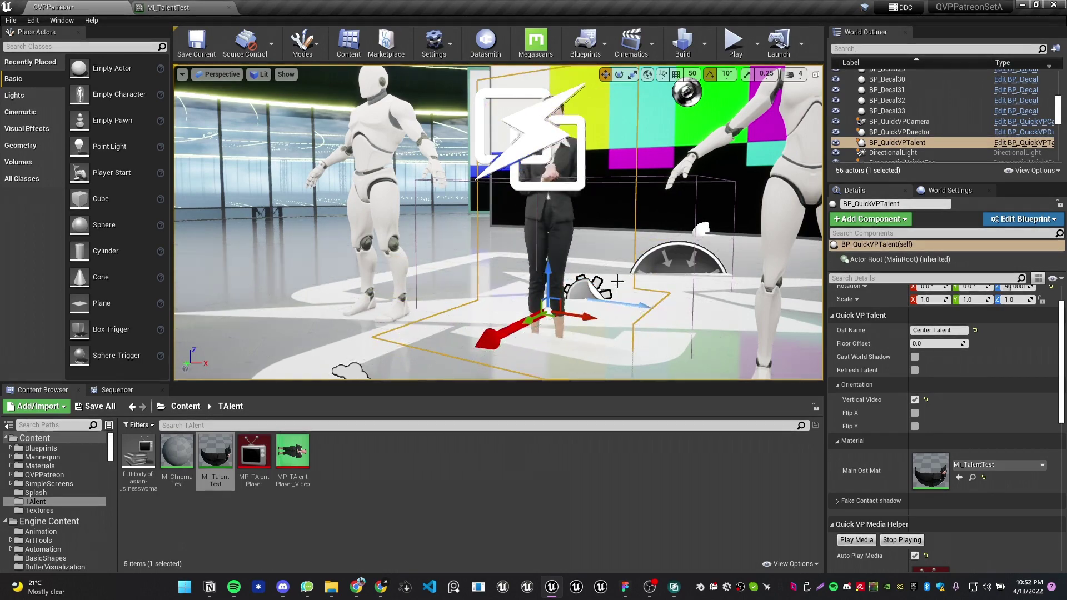
key("ctrl+z")
left_click_drag(938, 344, 951, 345)
key("f")
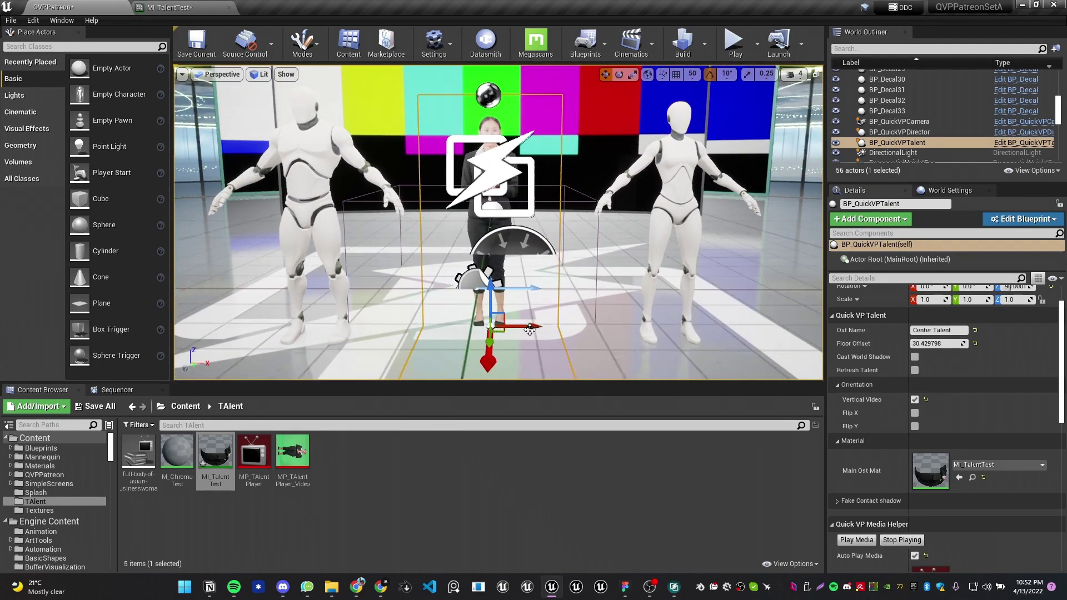
Move the talent beside the female mannequin for comparison, setting Floor Offset to 33.752468 and uniform Scale to 1.0325
left_click_drag(581, 315, 664, 316)
left_click_drag(939, 344, 942, 344)
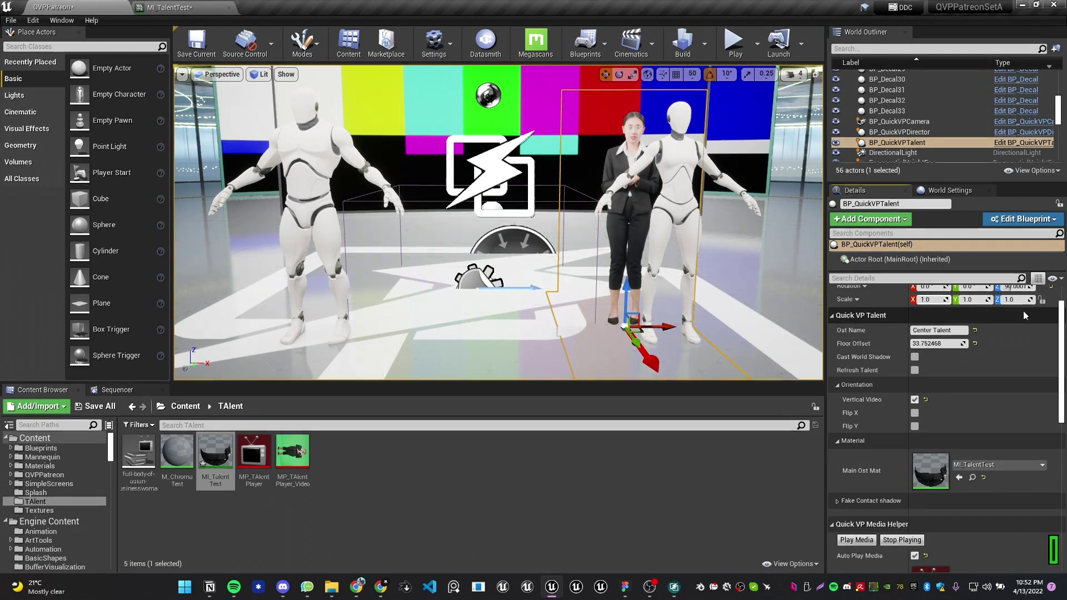
key("ctrl+z")
left_click_drag(939, 298, 942, 299)
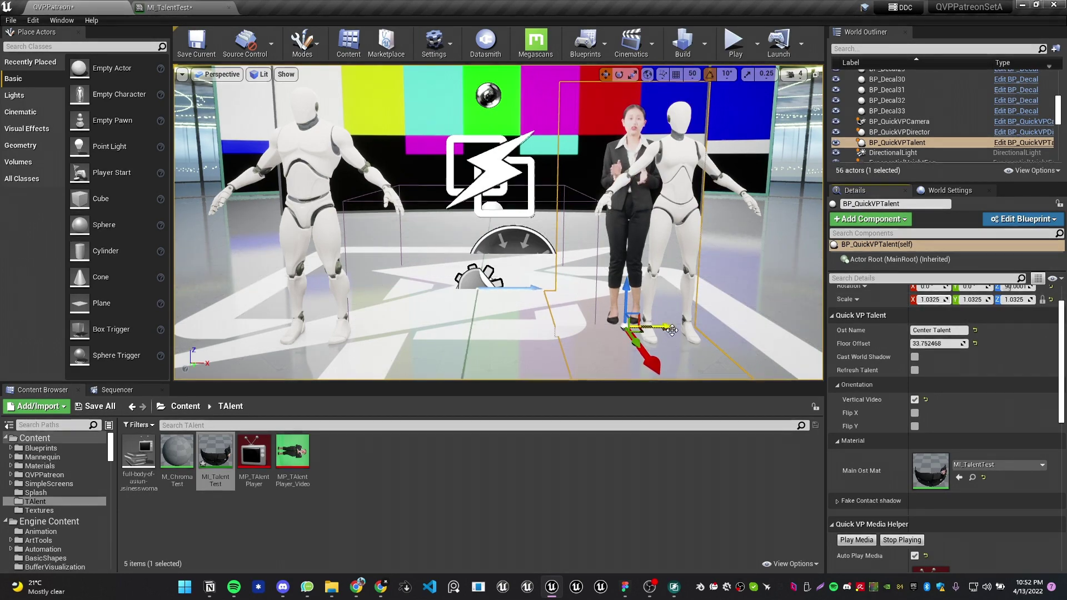
Move the talent back to the centre between the two mannequins and check it without editor icons
left_click_drag(671, 330, 603, 327)
key("g")
mouse_move(577, 311)
right_mouse_down()
mouse_move(533, 311)
mouse_move(553, 328)
mouse_move(567, 311)
mouse_move(550, 307)
mouse_move(573, 307)
right_mouse_up()
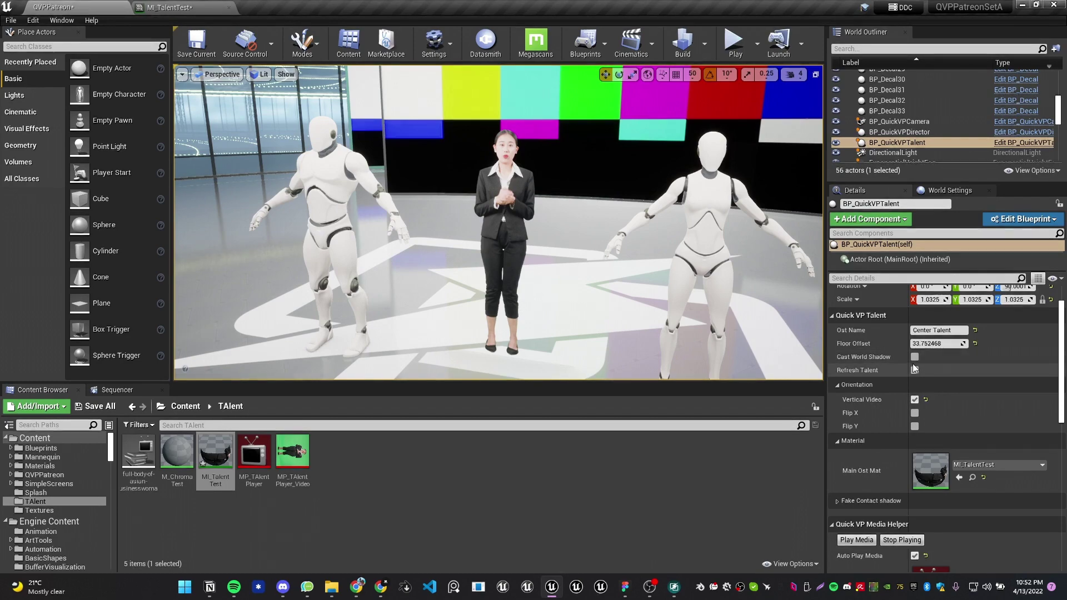
Turn on Cast World Shadow for the talent and expand its Fake Contact shadow settings
right_click_drag(735, 320, 717, 356)
right_click_drag(457, 231, 509, 275)
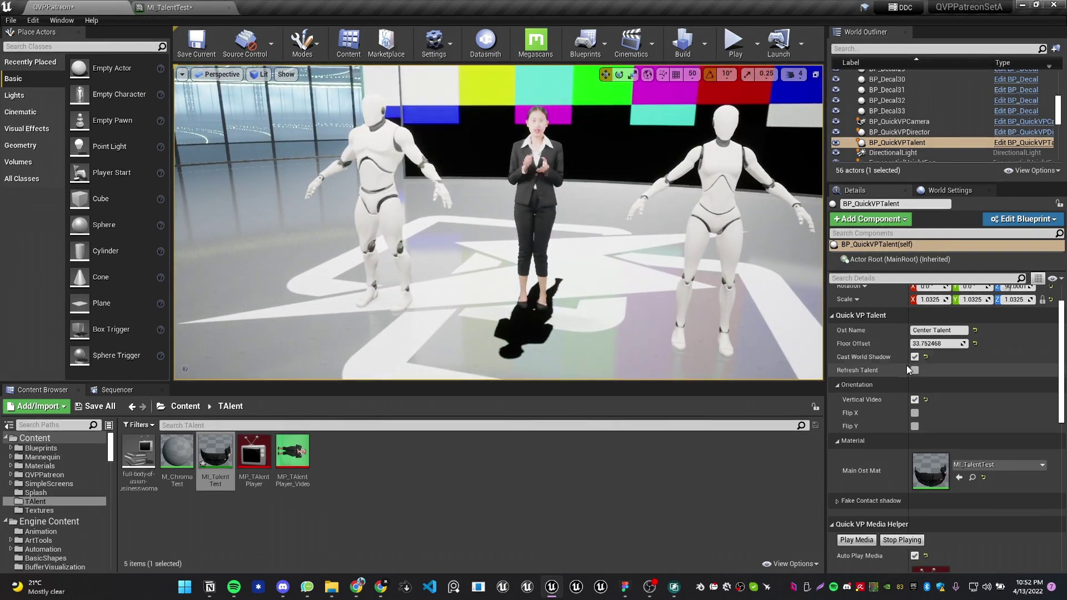
left_click(872, 384)
left_click(872, 401)
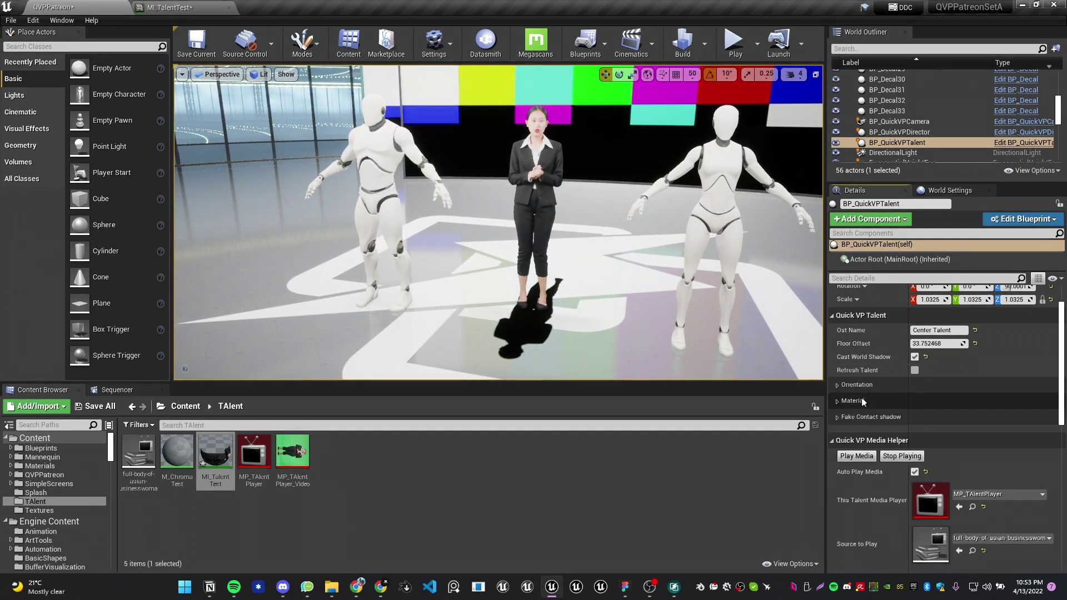
left_click(863, 385)
left_click(862, 385)
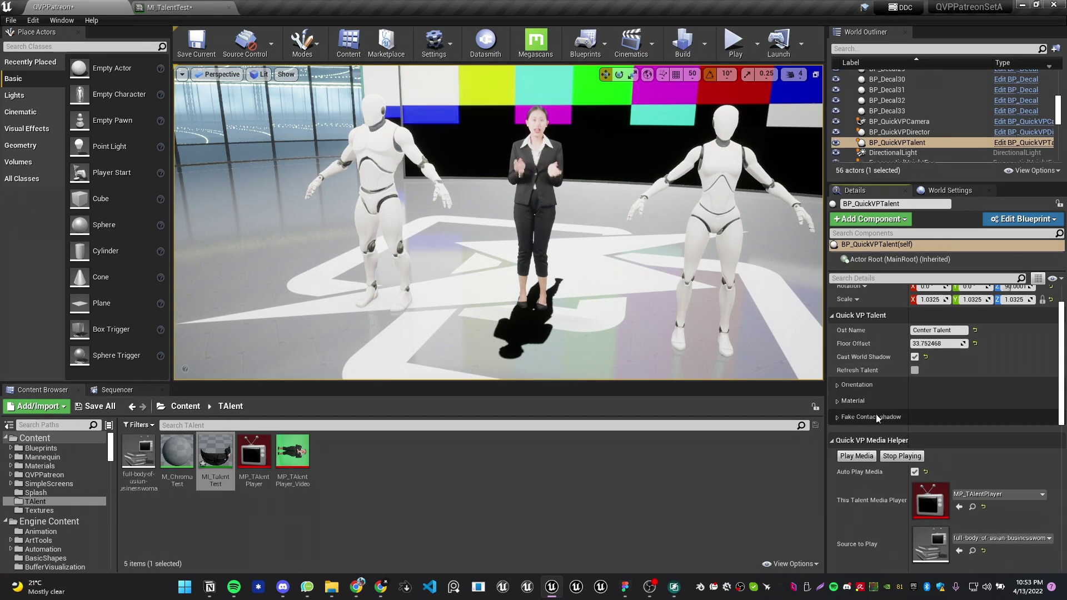
scroll(876, 414, "down", 1)
left_click(836, 383)
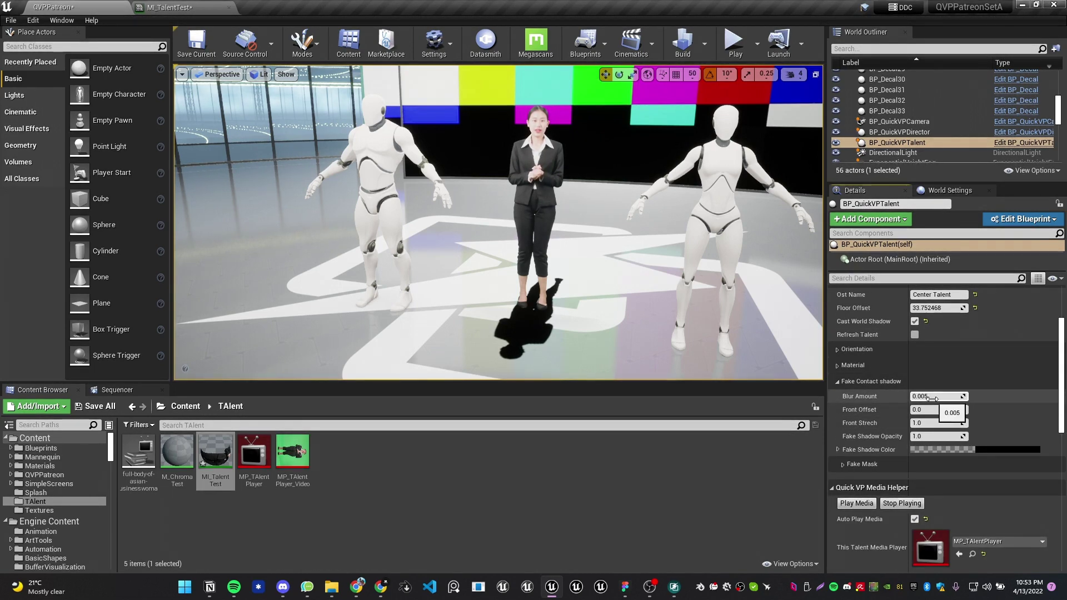
Try a contact shadow Blur Amount of 0.071667, reset it, and try a Front Offset of 0.27619
mouse_move(933, 398)
left_mouse_down()
mouse_move(956, 398)
mouse_move(939, 398)
left_mouse_up()
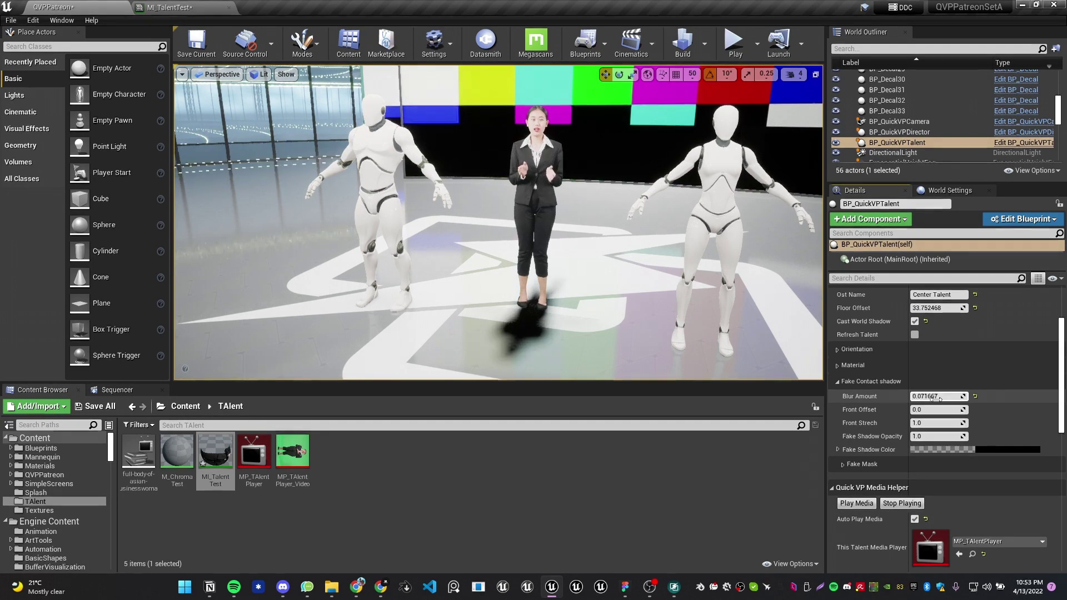
left_click(974, 396)
mouse_move(933, 409)
left_mouse_down()
mouse_move(922, 409)
mouse_move(947, 410)
left_mouse_up()
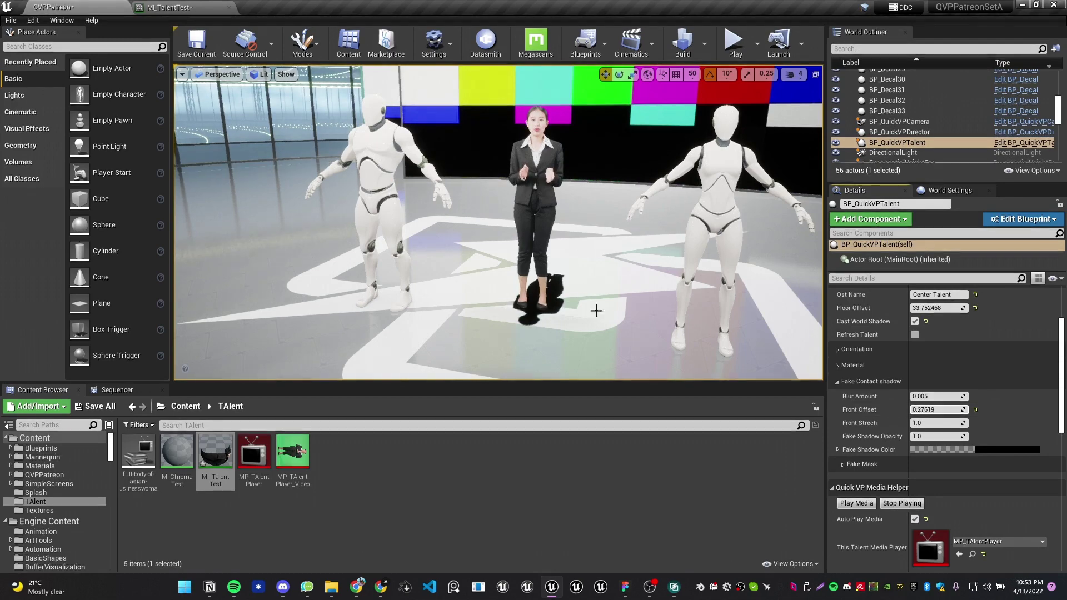
right_click_drag(609, 280, 578, 161)
key("g")
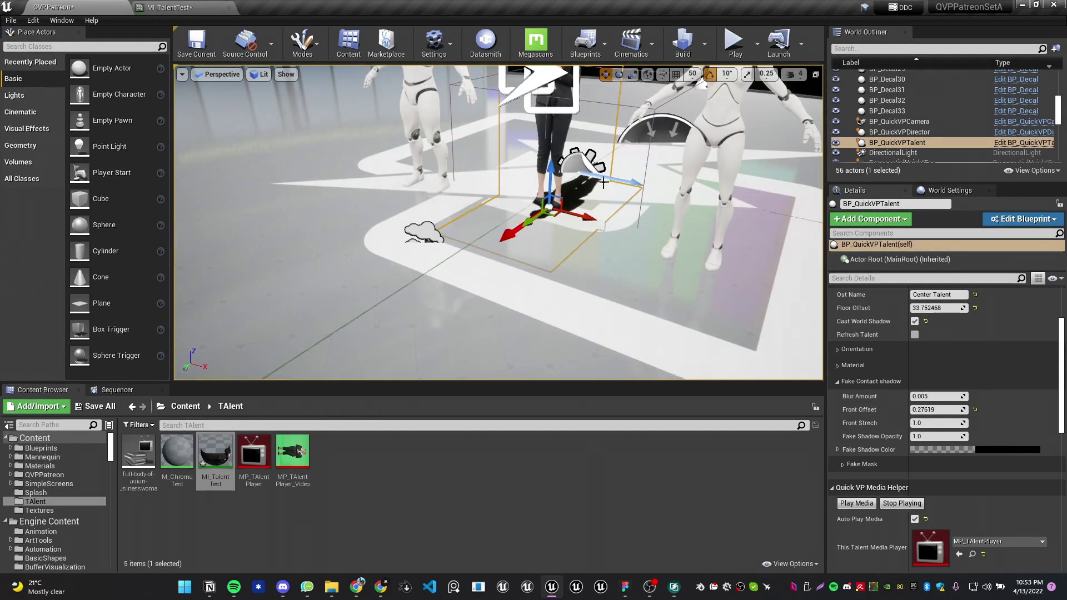
mouse_move(498, 231)
right_mouse_down()
mouse_move(533, 211)
mouse_move(488, 172)
mouse_move(495, 222)
right_mouse_up()
key("g")
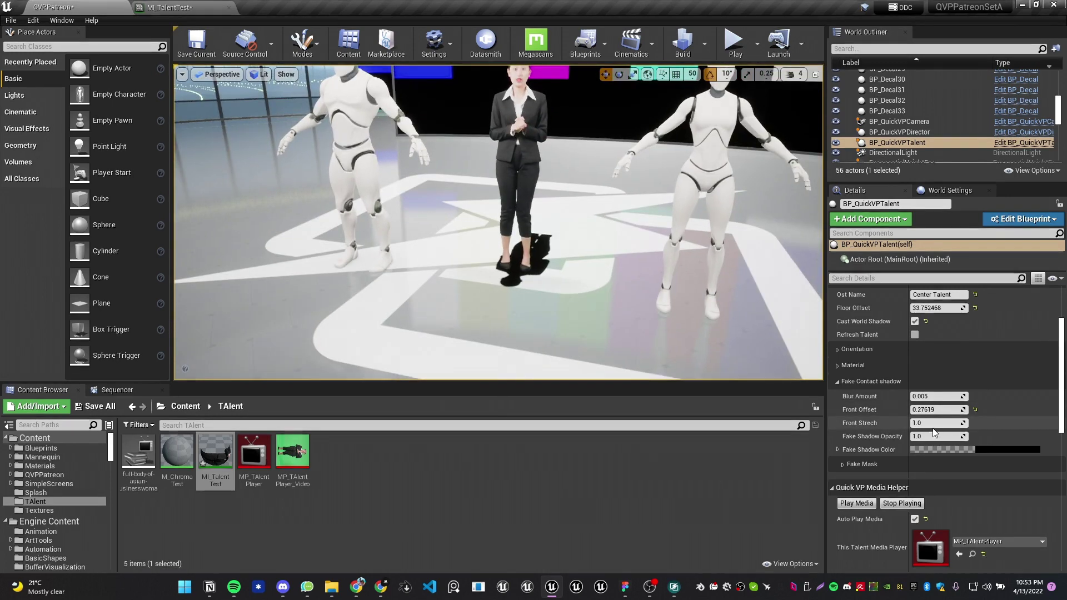
Try Blur Amount 0.062143, Front Offset -1.163765, Front Strech 3.792967 and a lower Fake Shadow Opacity, and reset them to defaults
left_click_drag(940, 421, 955, 396)
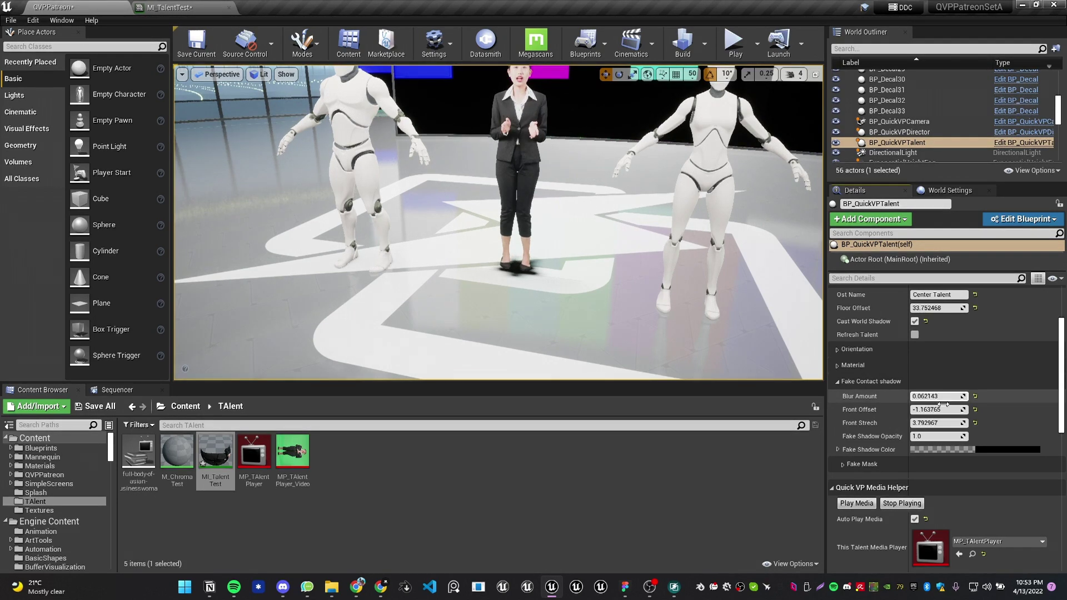
left_click_drag(949, 436, 948, 436)
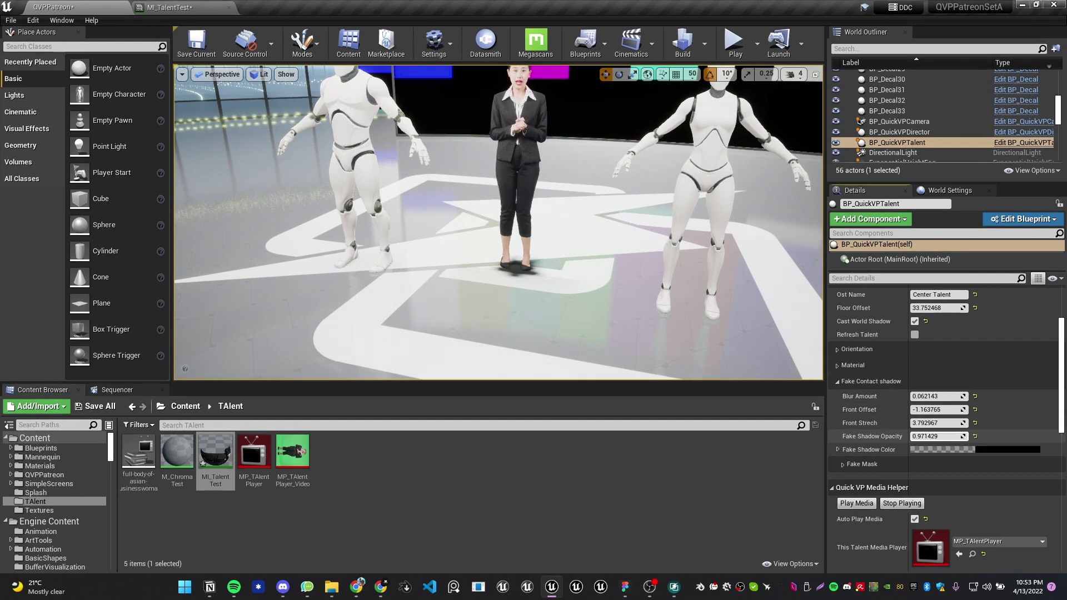
left_click(975, 411)
left_click(976, 424)
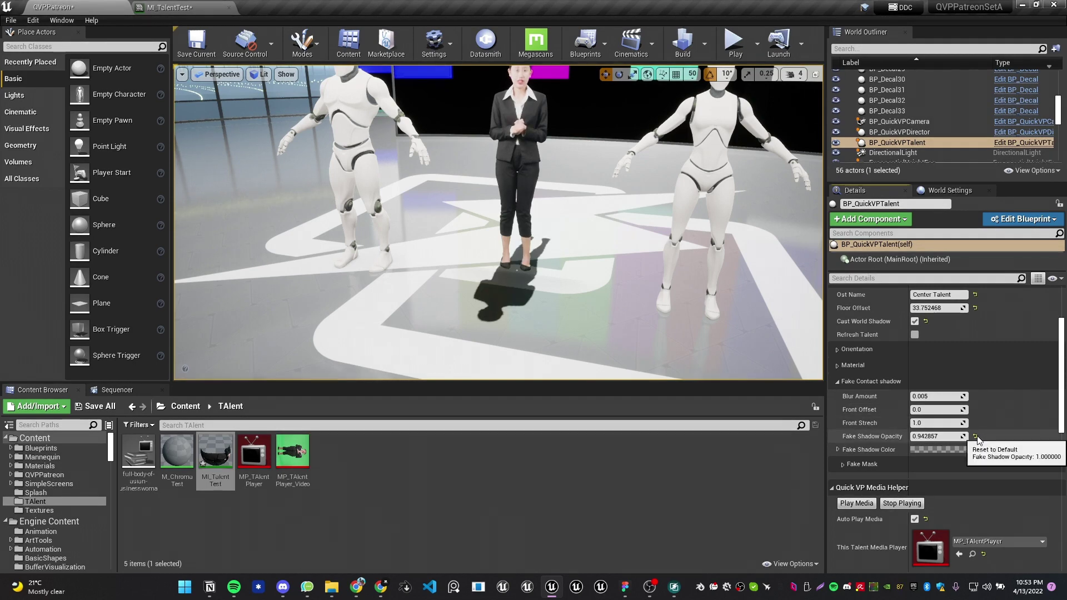
left_click(976, 437)
Expand the Fake Mask settings, switch off Ignore Crop Mask and set Crop Amount to 3.932483
left_click(841, 466)
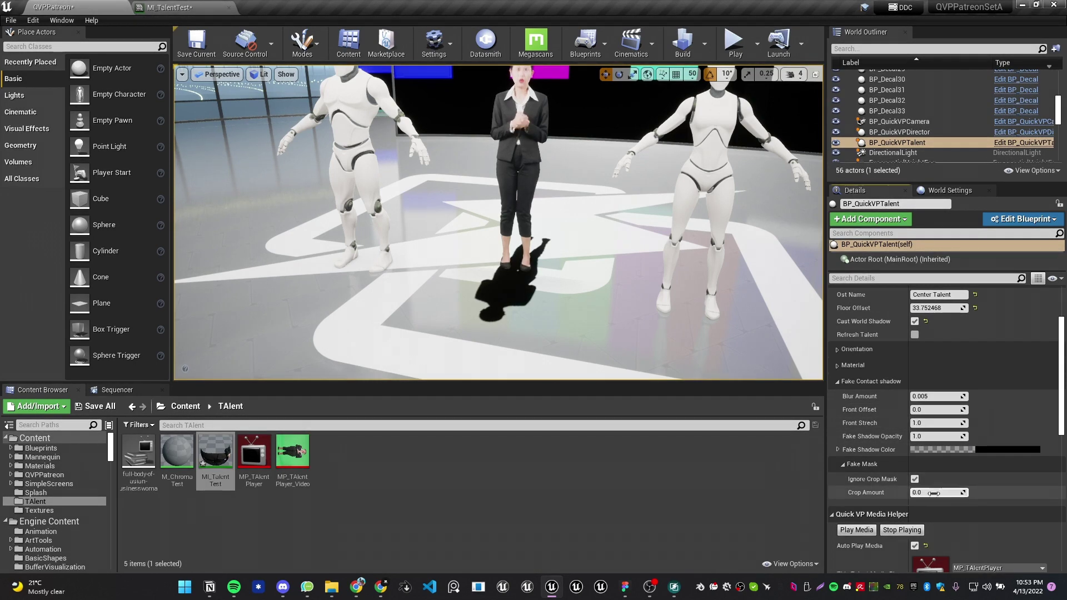
left_click_drag(927, 493, 1019, 493)
left_click(914, 479)
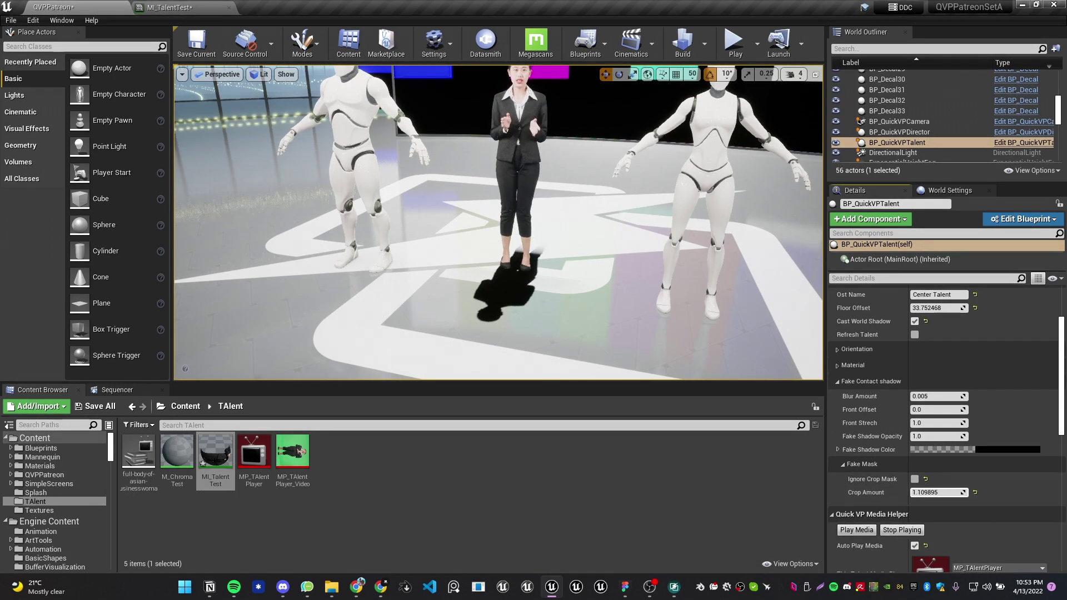
left_click_drag(939, 493, 943, 493)
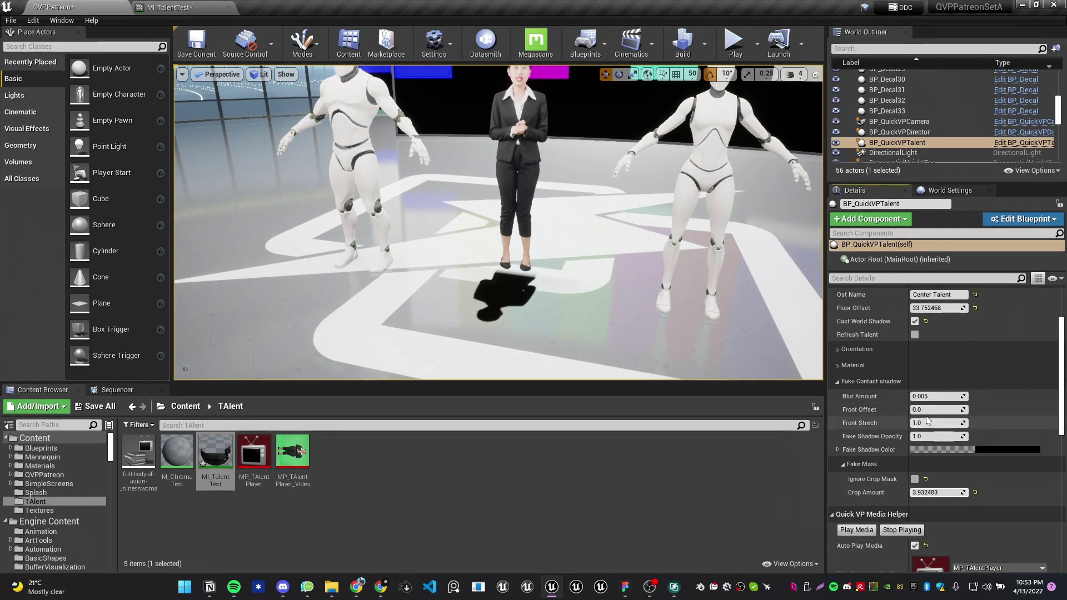
Shape the contact shadow with Blur Amount 0.08119, Front Offset -1.09783, Front Strech 3.732225 and Fake Shadow Opacity 0.904762
left_click_drag(938, 409, 944, 410)
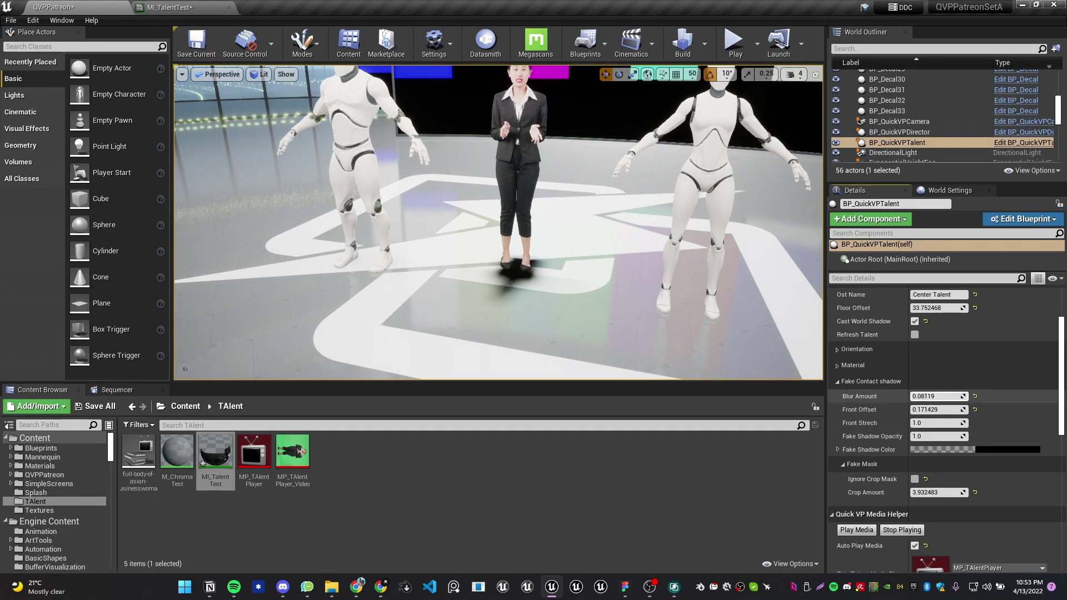
mouse_move(944, 437)
left_mouse_down()
mouse_move(935, 423)
mouse_move(951, 423)
left_mouse_up()
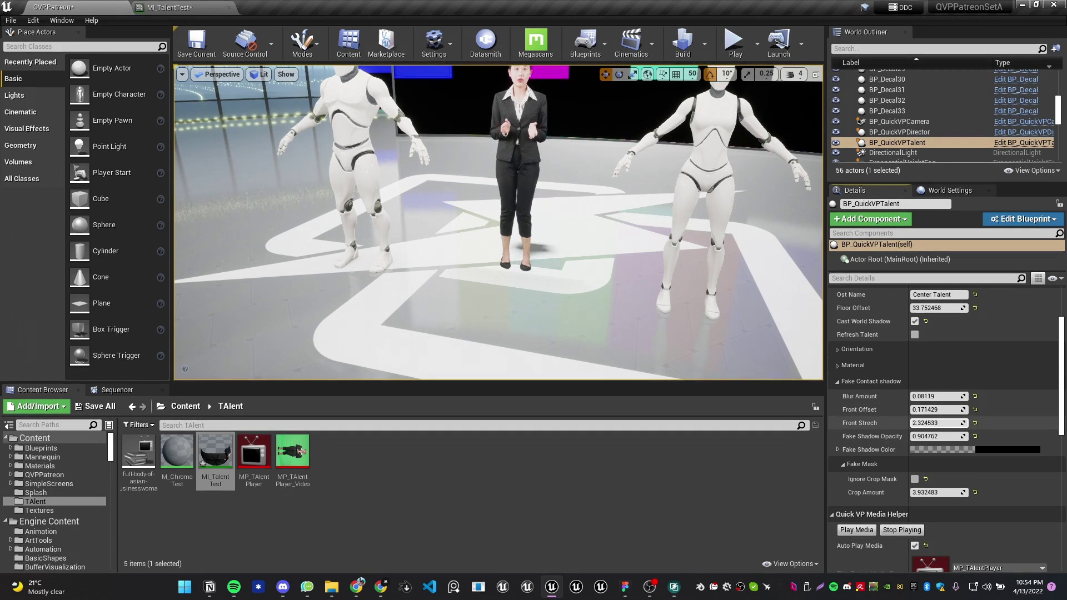
left_click(942, 382)
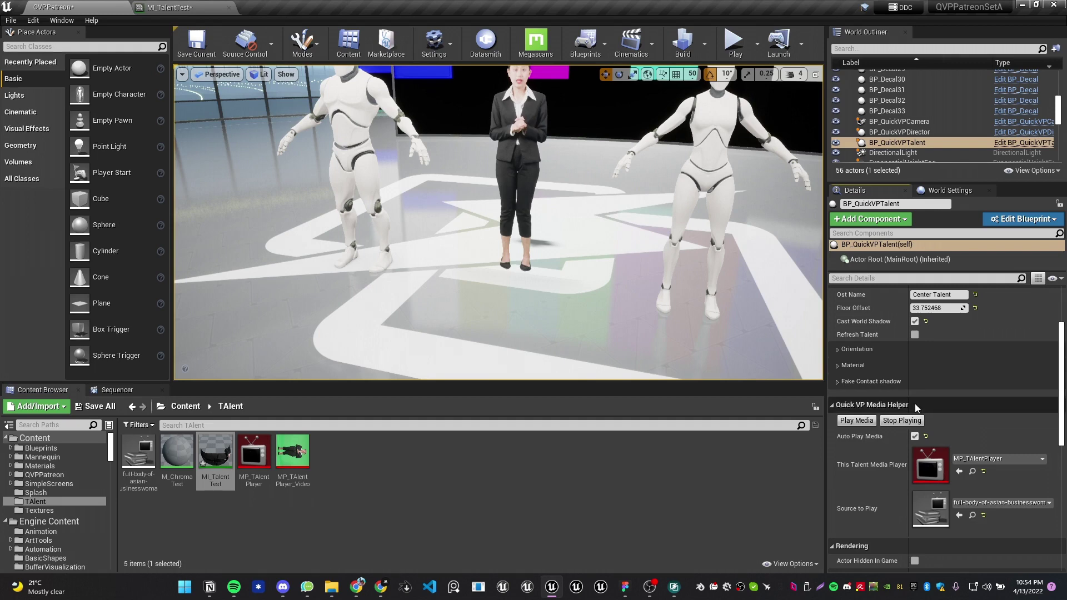
left_click(916, 381)
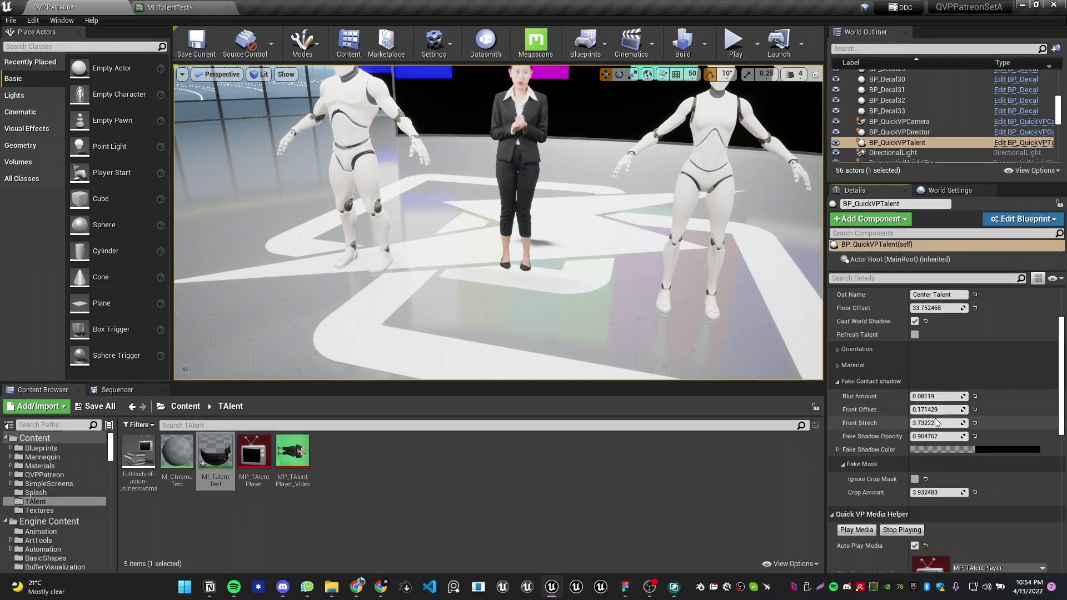
left_click_drag(936, 409, 909, 409)
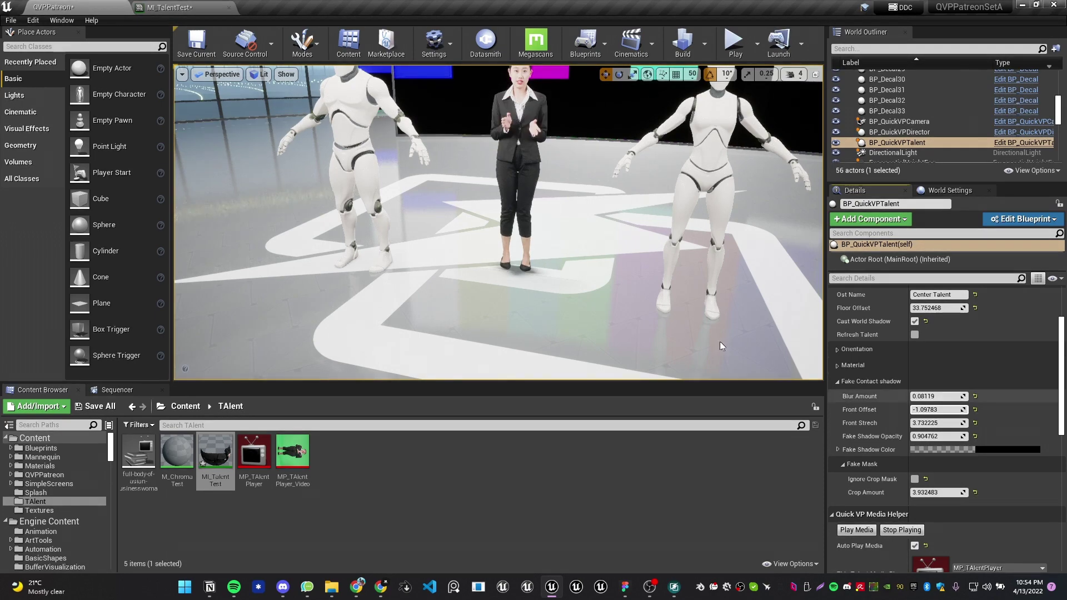
Lower the talent's Fake Shadow Opacity to 0.771429
key("s")
right_click_drag(590, 300, 562, 291)
key("q")
key("e")
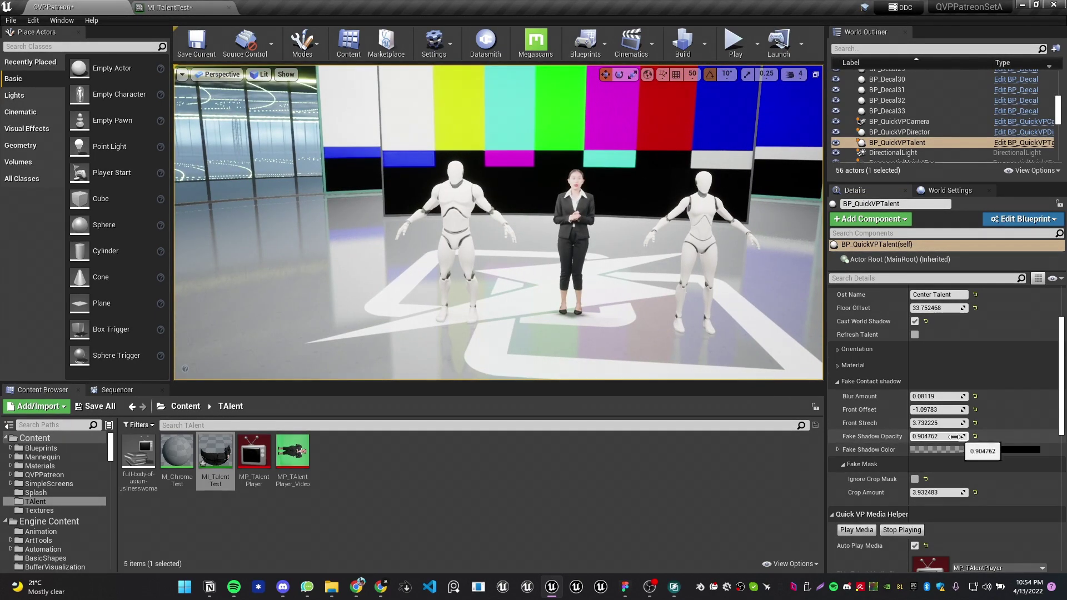
left_click_drag(936, 436, 925, 436)
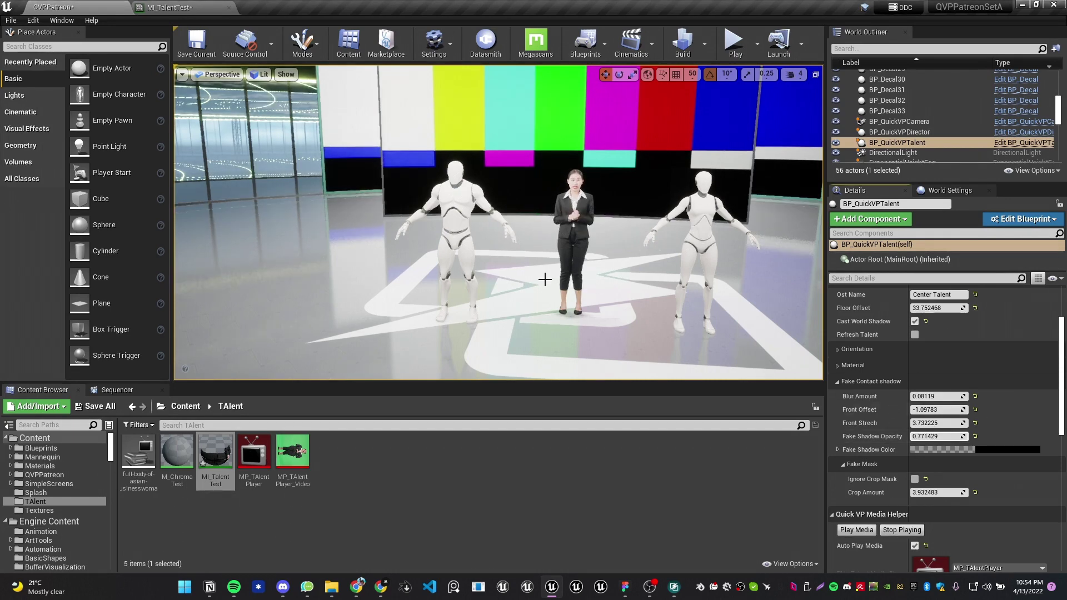
Switch the viewport to look through the placed BP_QuickVPCamera
key("d")
right_click_drag(544, 279, 444, 218)
key("s")
left_click(217, 74)
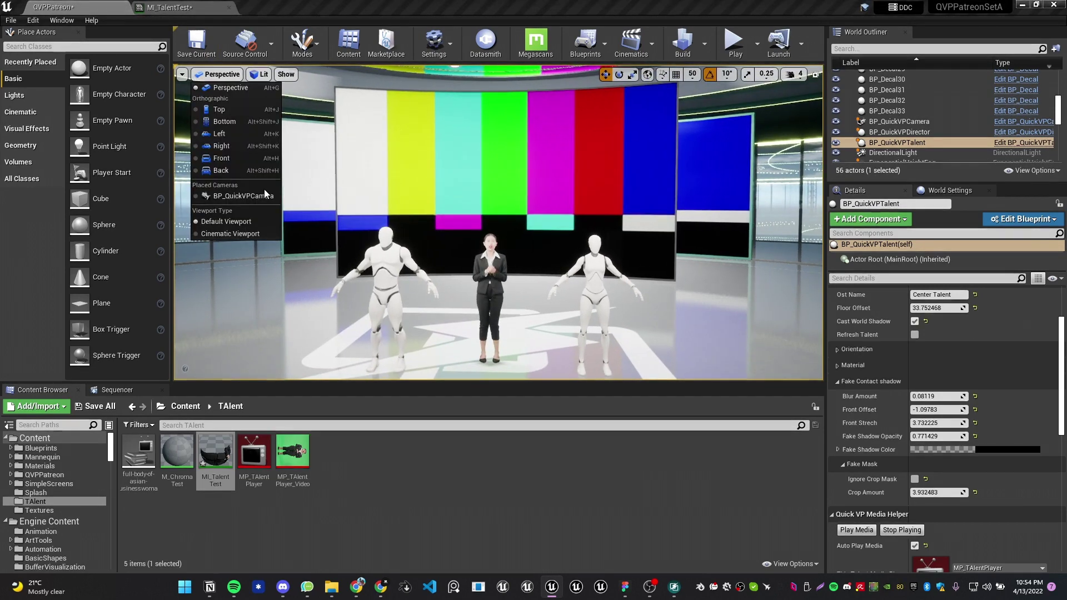
left_click(261, 196)
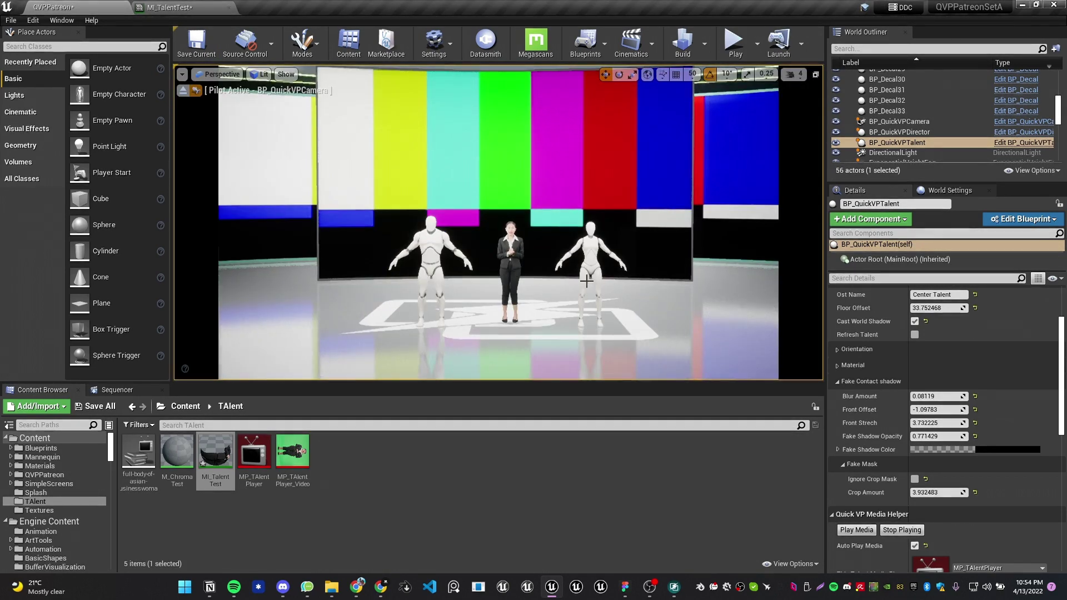
Filter the outliner for "cam", select BP_QuickVPCamera and set its Current Focal Length to 50
right_click_drag(500, 222, 496, 256)
scroll(1015, 448, "up", 3)
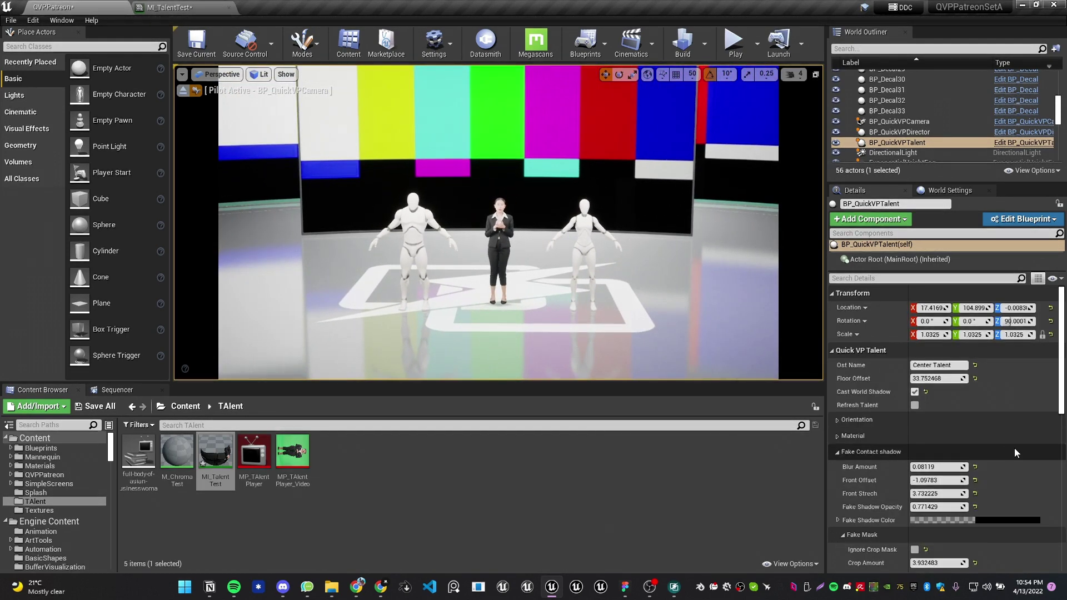
left_click(909, 52)
type("cam")
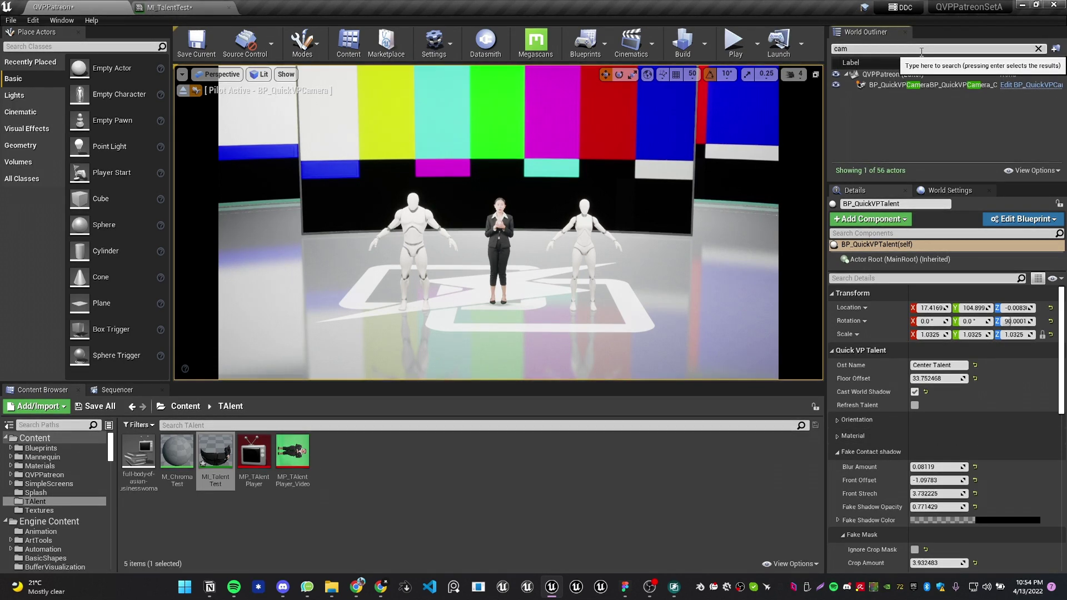
left_click(935, 77)
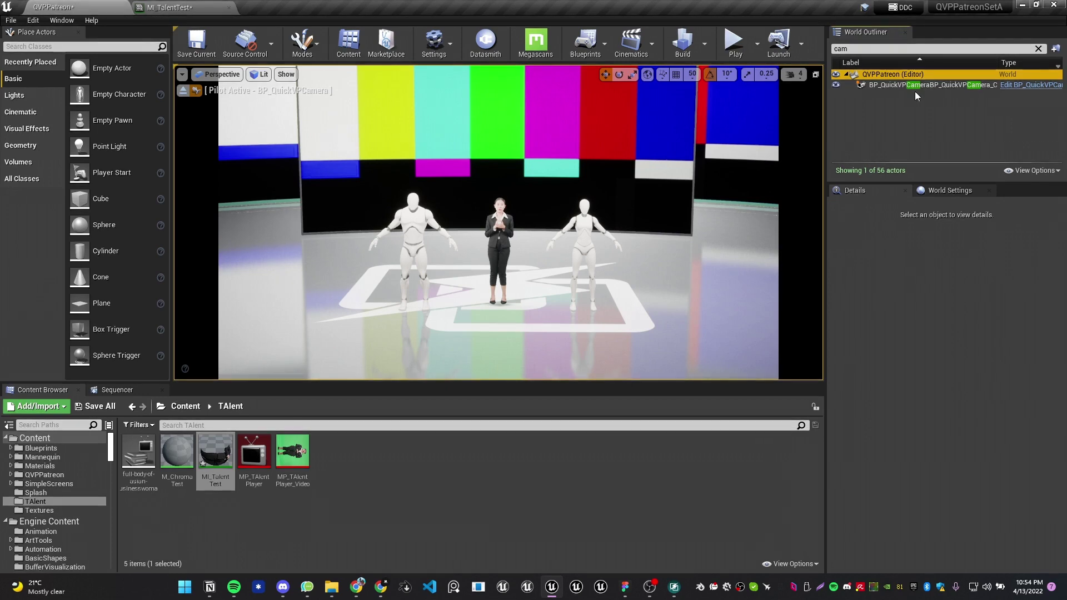
left_click(915, 86)
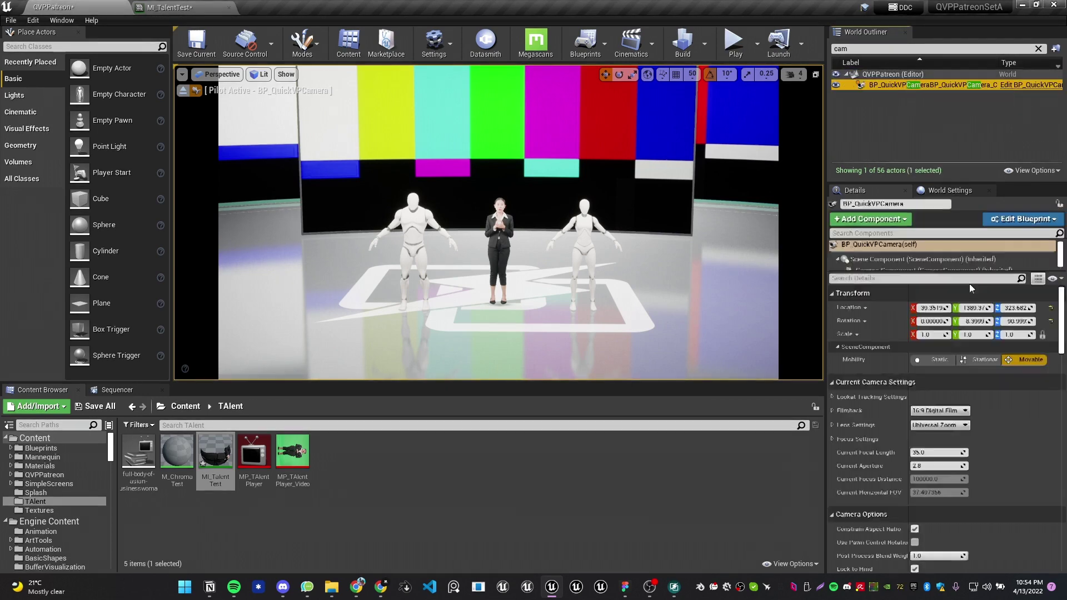
left_click(941, 453)
type("50")
key("Return")
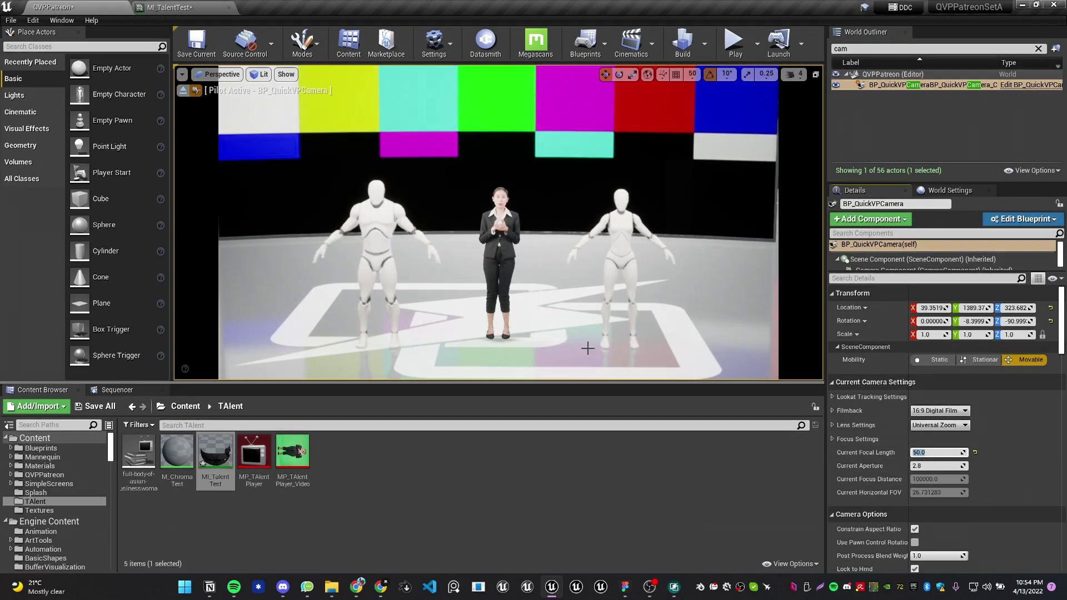
Pull the piloted camera back to about X 24.3, Y 1798.9, Z 363.2, framing the talent and both mannequins against the screen
key("s")
right_click_drag(586, 345, 564, 327)
key("a")
key("s")
key("s")
key("w")
key("q")
key("s")
key("w")
key("e")
key("w")
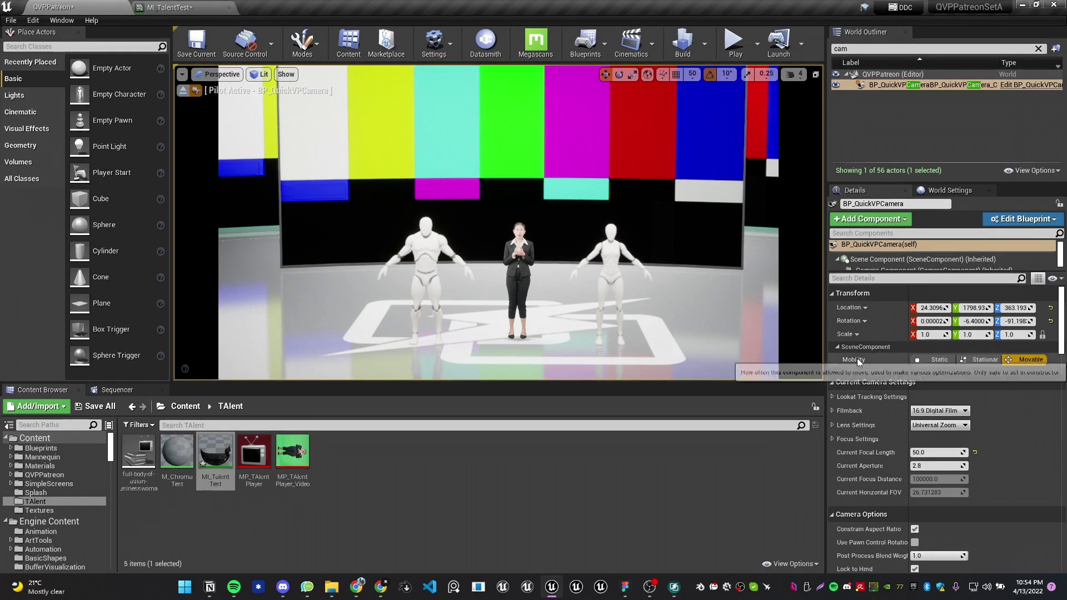
Stop piloting the camera and play the level to check its framing, then end the simulation
left_click(183, 90)
right_click_drag(559, 285, 531, 307)
key("Escape")
right_click_drag(645, 262, 622, 262)
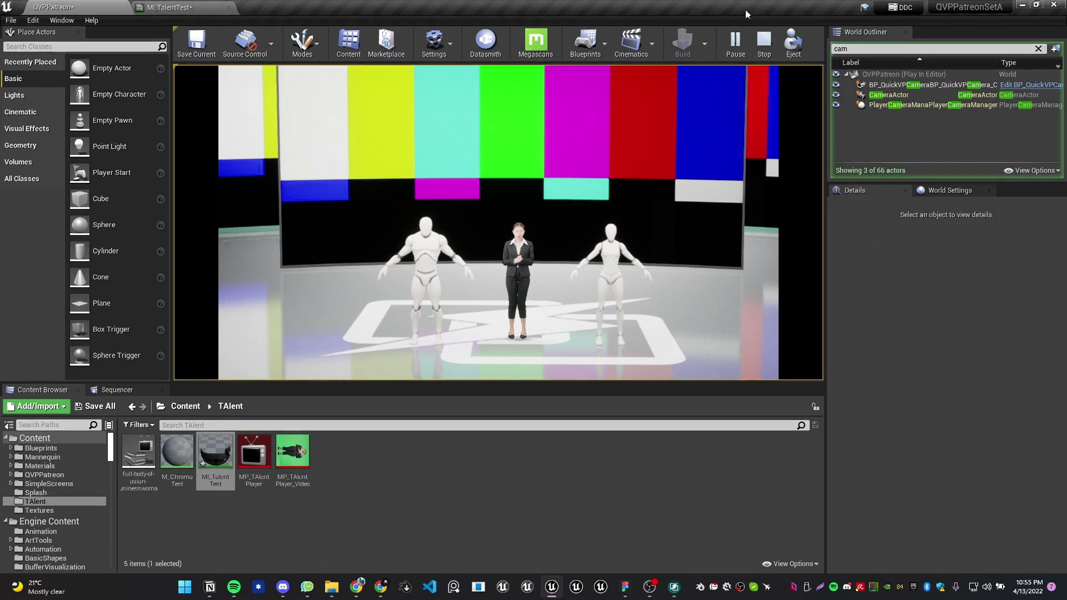
left_click(764, 40)
key("w")
right_click_drag(555, 222, 617, 225)
Run Update Talents and Settings on BP_QuickVPCamera and check its Available Talents list
left_click(888, 83)
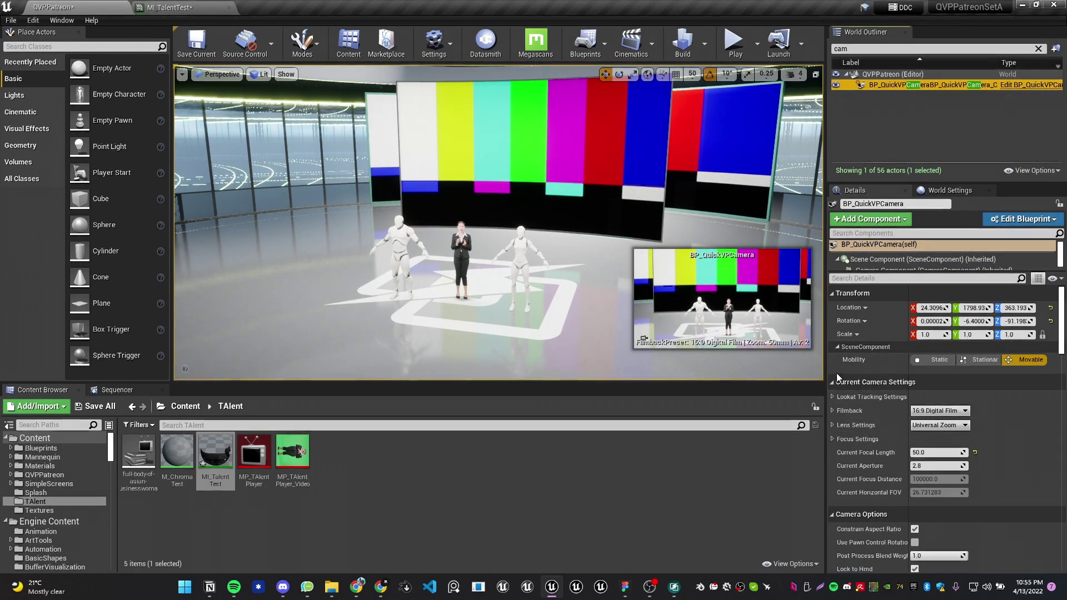
left_click(829, 385)
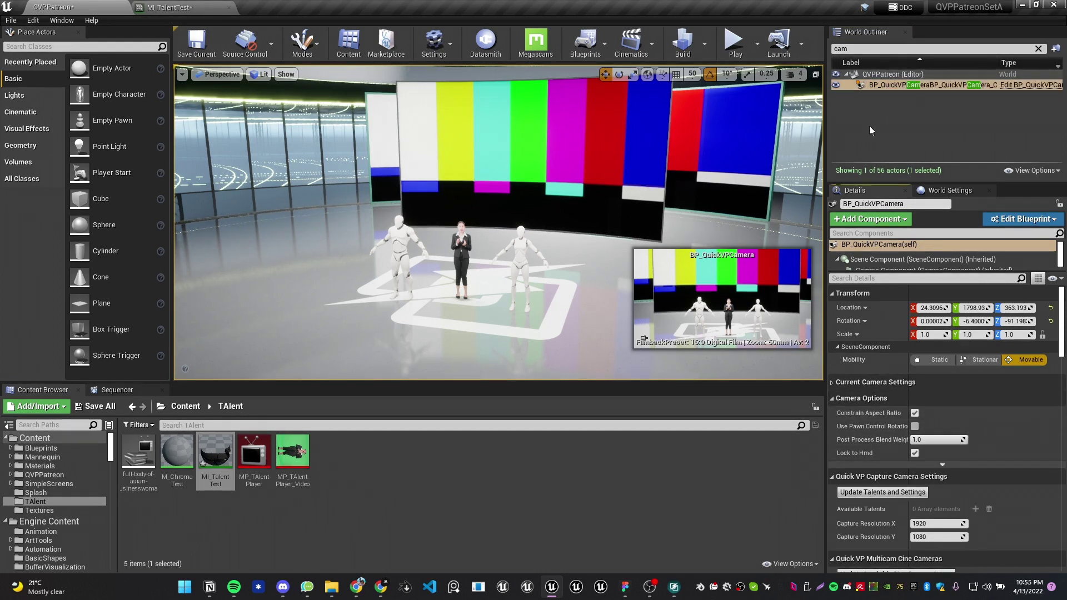
left_click(832, 398)
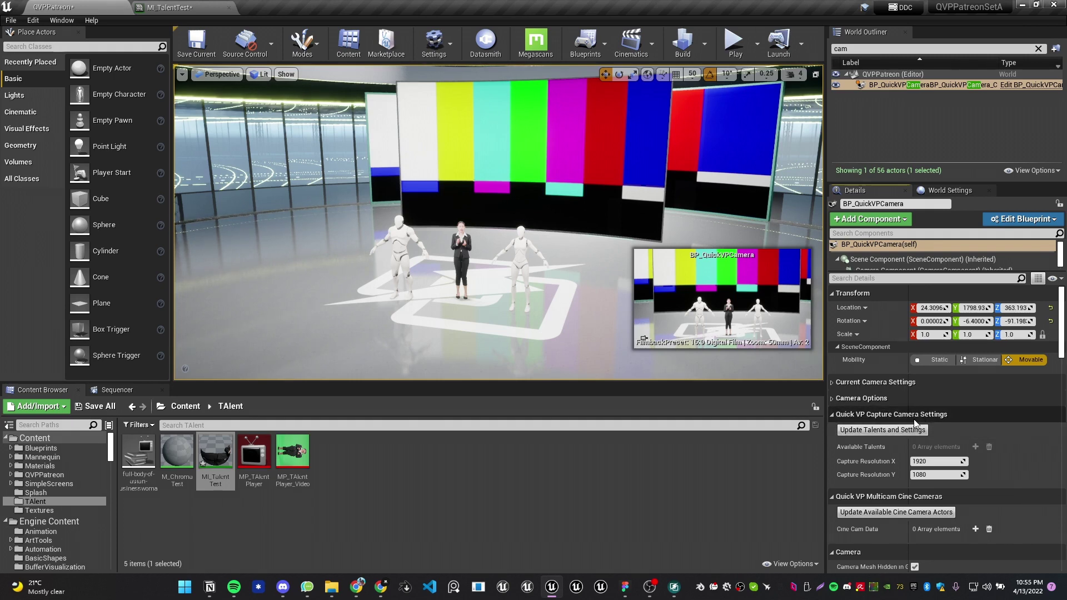
left_click(881, 433)
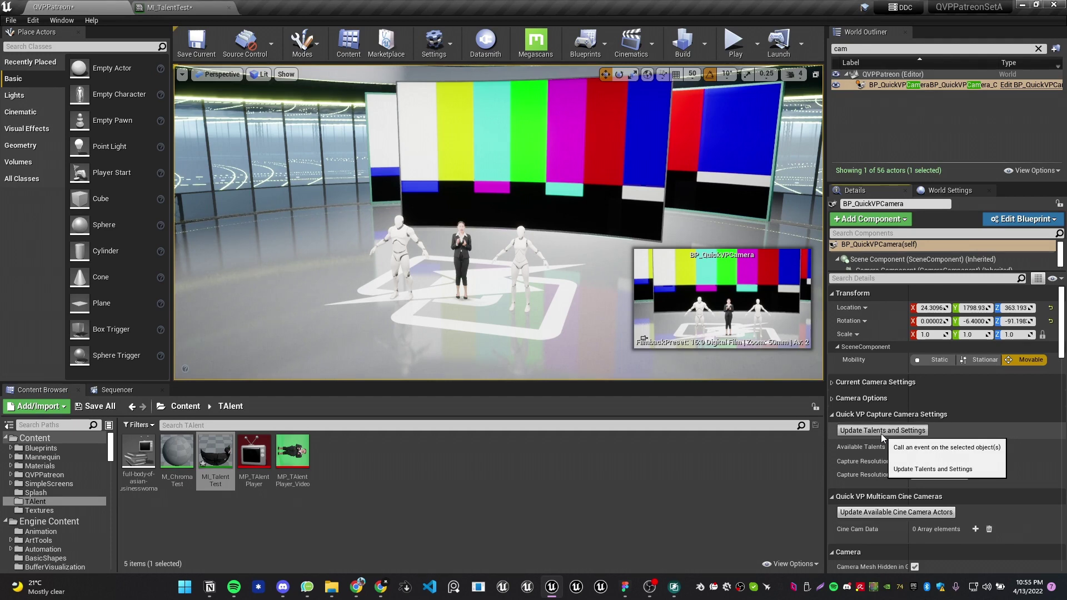
left_click(832, 447)
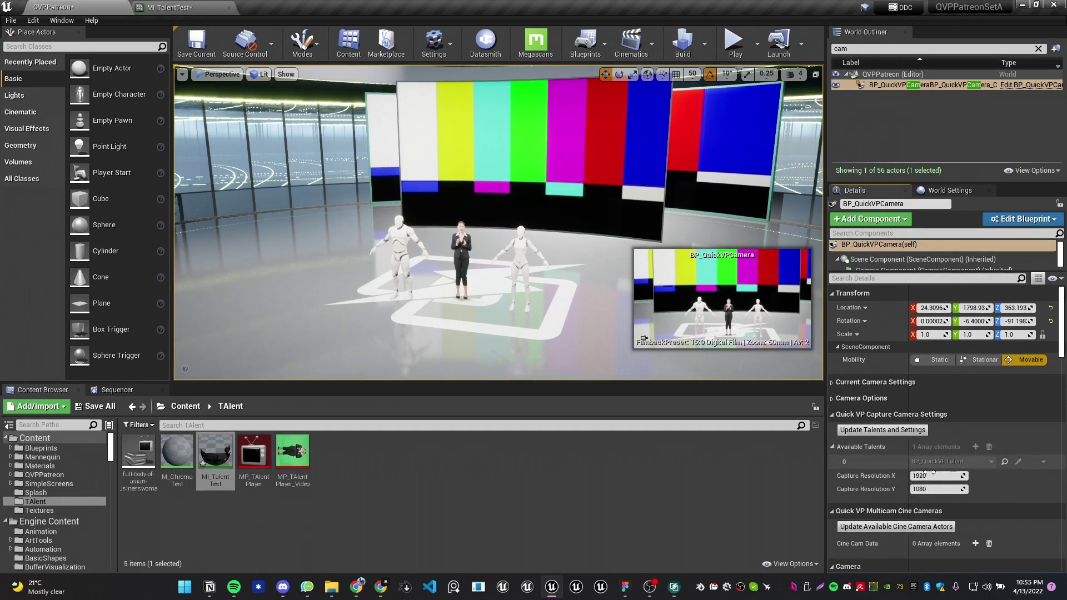
left_click(832, 447)
Deselect the camera and play the level again to check the talent's playback, then stop the simulation
scroll(464, 285, "up", 2)
key("Escape")
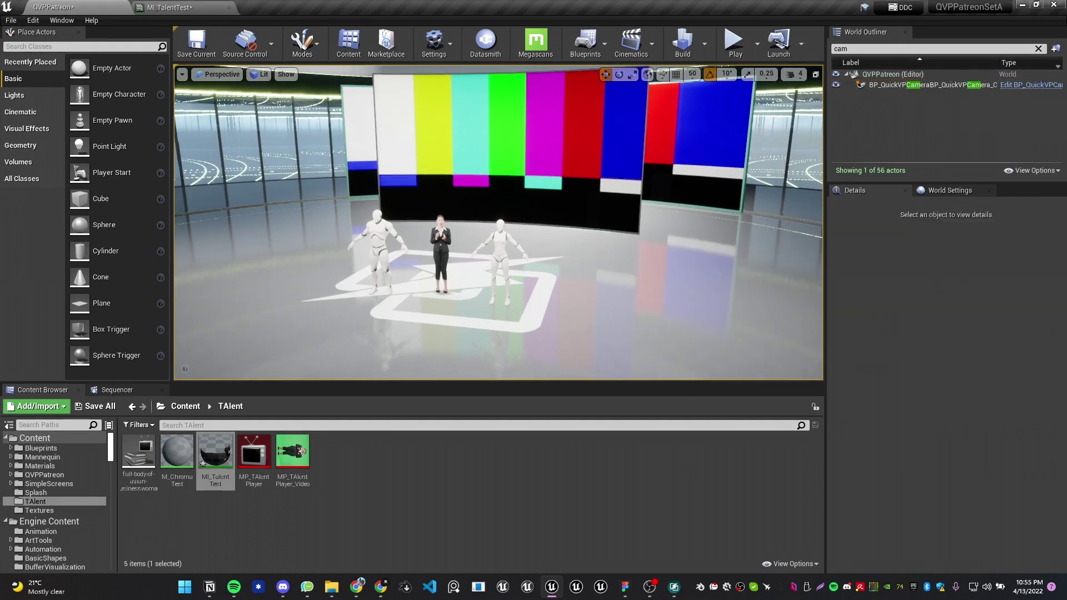
scroll(464, 284, "up", 2)
left_click(735, 44)
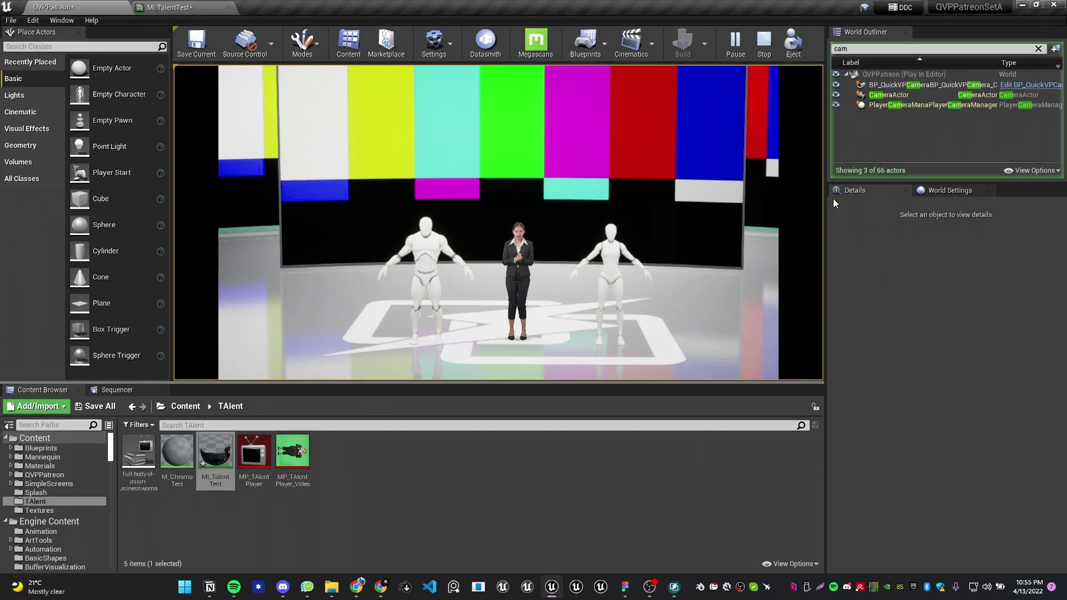
left_click(763, 44)
key("w")
right_click_drag(576, 248, 575, 283)
Select BP_QuickVPCamera and pilot the viewport through it again
left_click(890, 84)
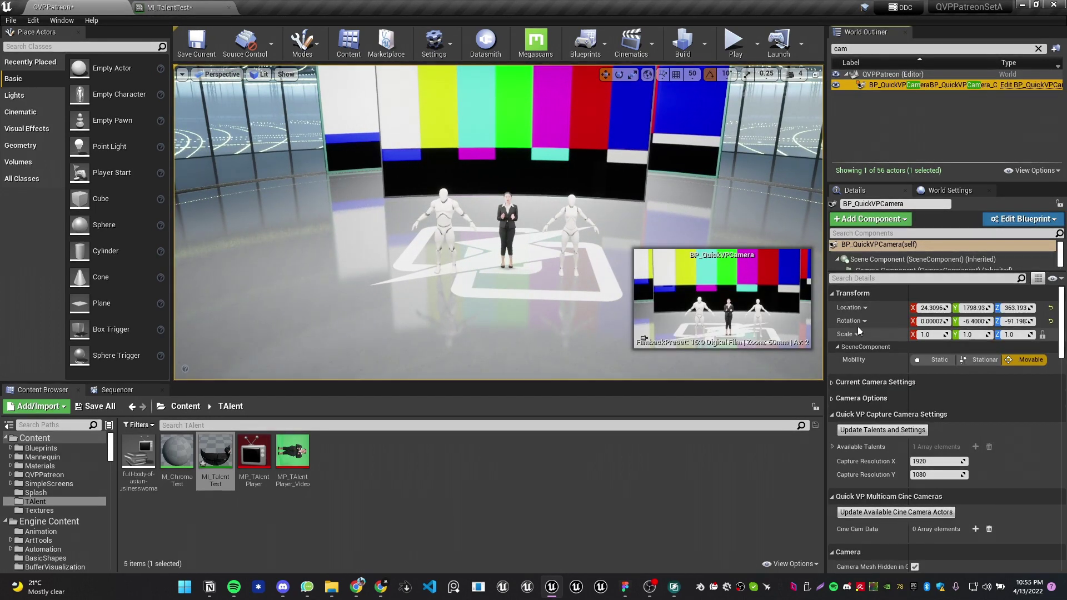
left_click(210, 68)
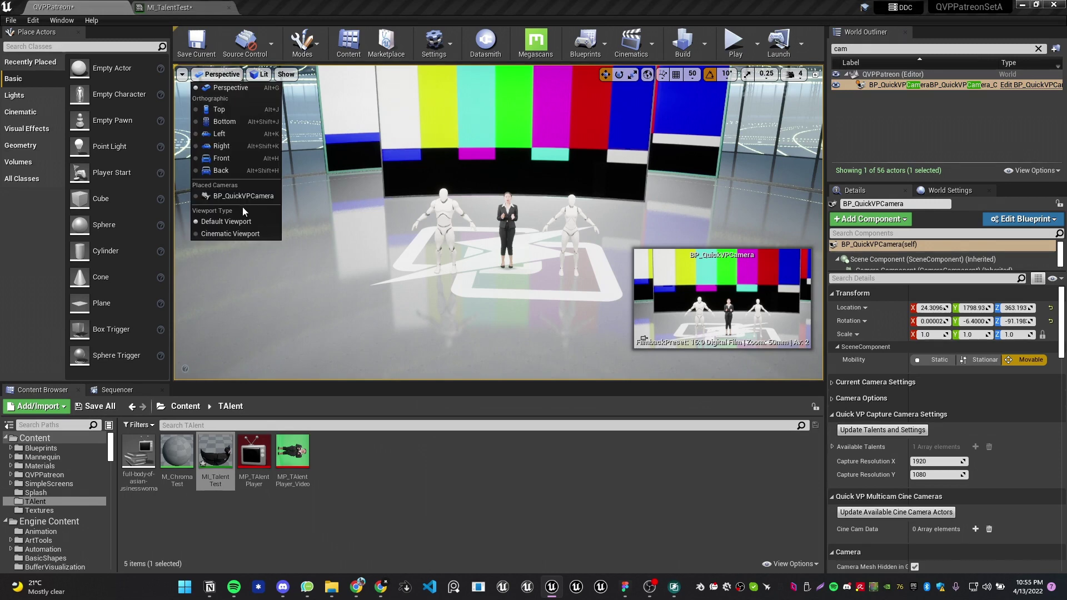
left_click(242, 202)
Collapse the Transform, Capture Camera Settings, Multicam Cine Cameras, Camera and Post Process sections and expand Current Camera Settings
left_click(855, 294)
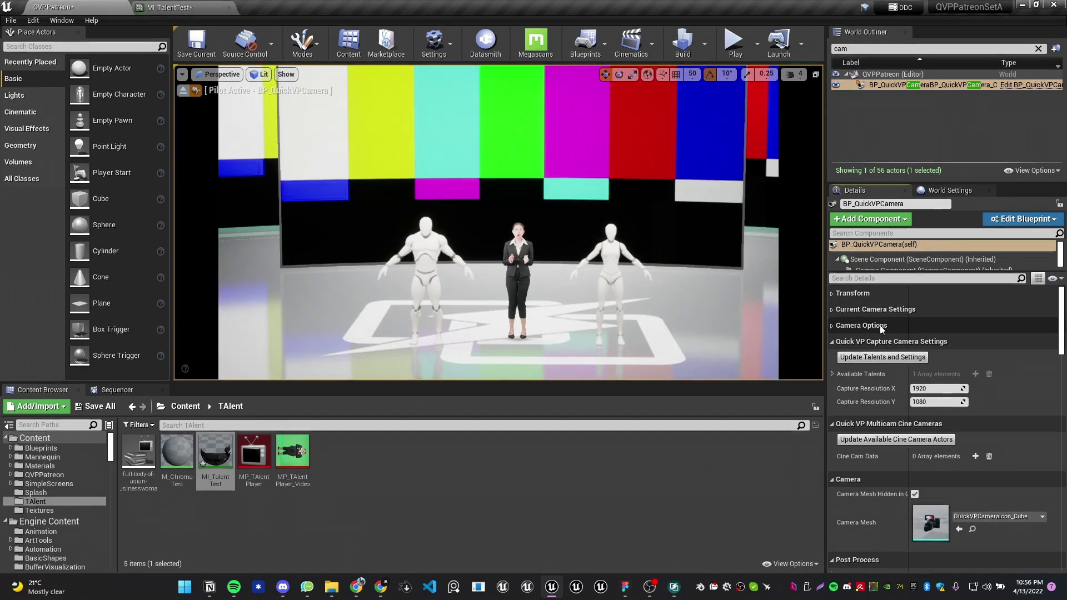
left_click(880, 341)
left_click(874, 357)
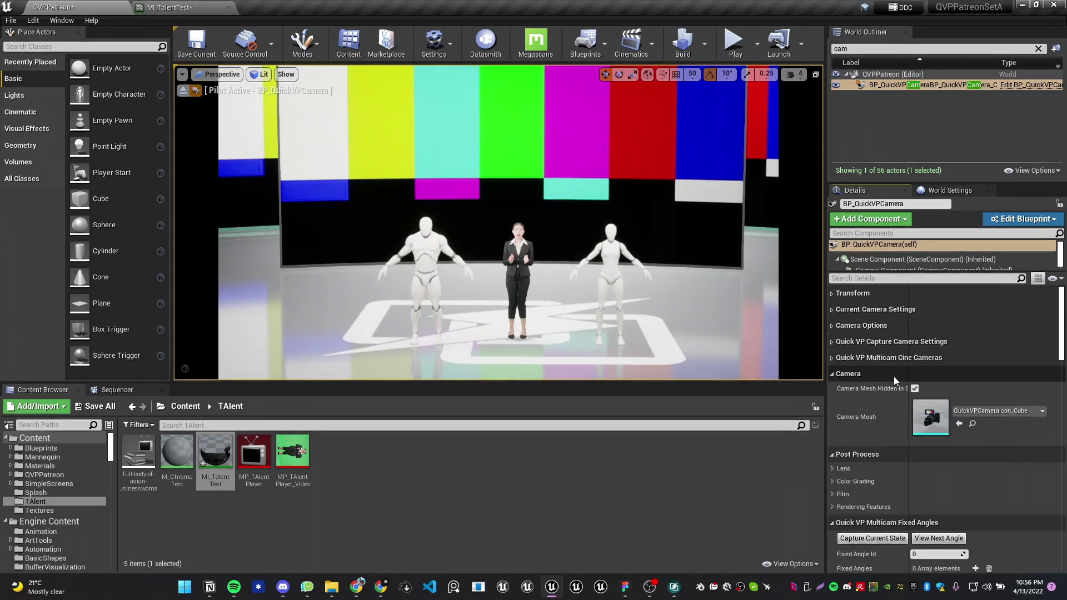
left_click(893, 374)
left_click(885, 391)
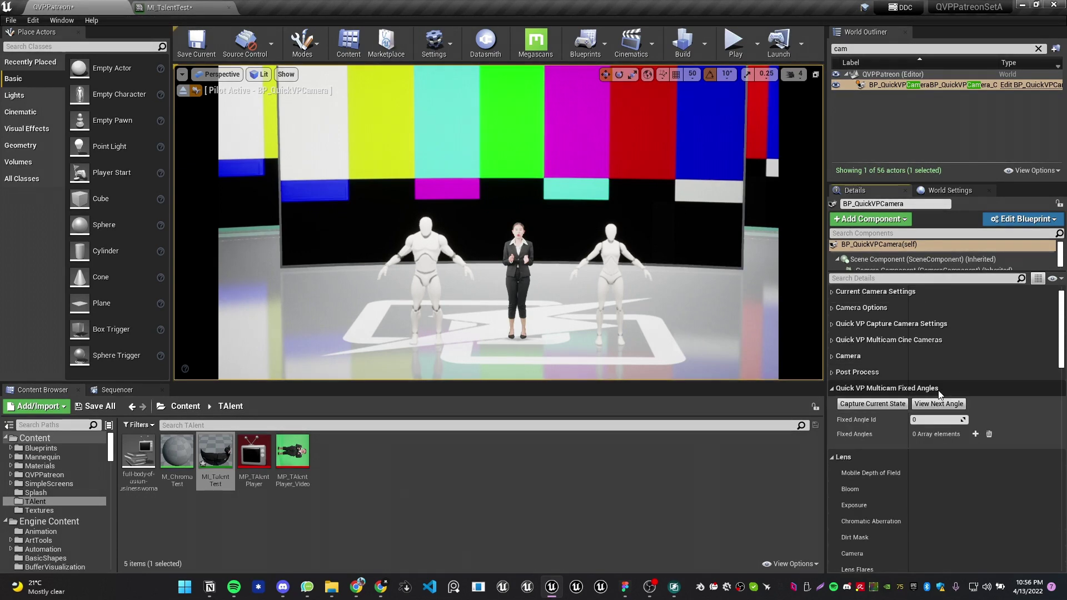
left_click(830, 311)
scroll(894, 372, "down", 3)
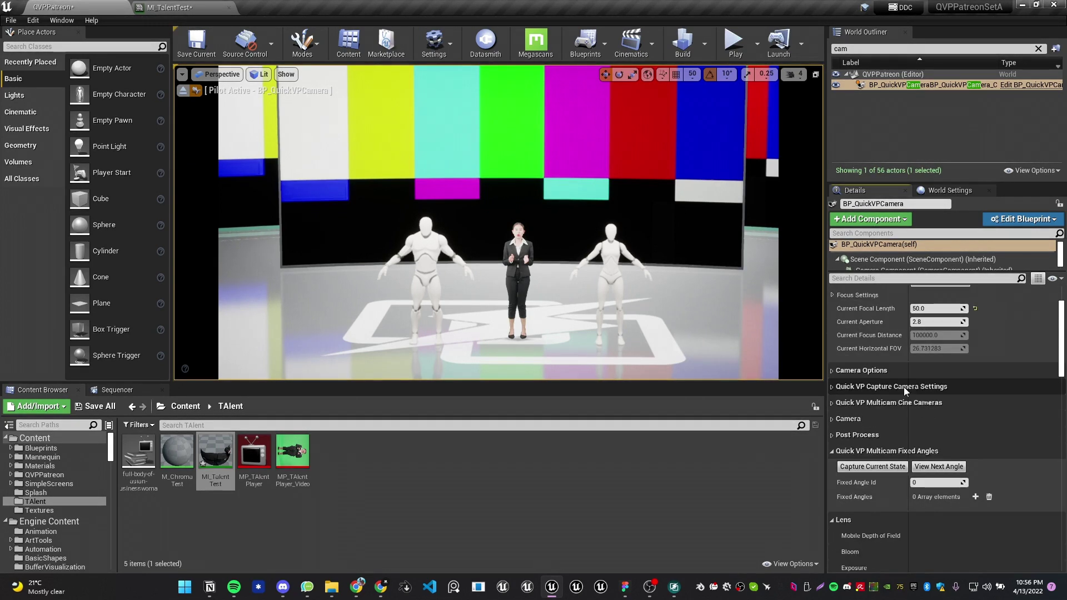
Add an entry to the camera's Fixed Angles and name the camera angle Medium
left_click(975, 461)
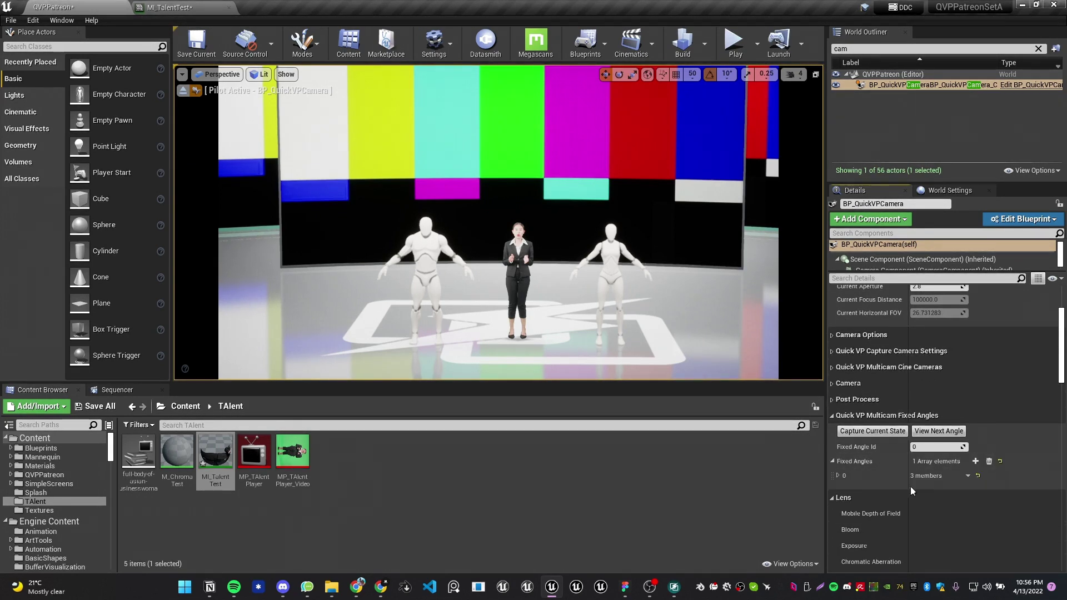
left_click(832, 461)
left_click(838, 475)
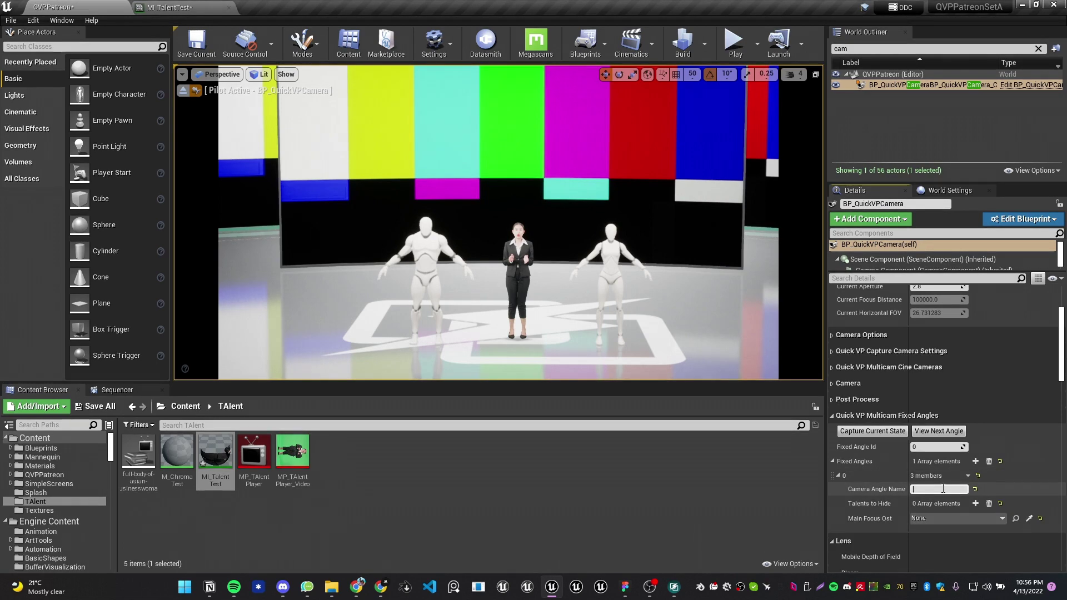
type("ME")
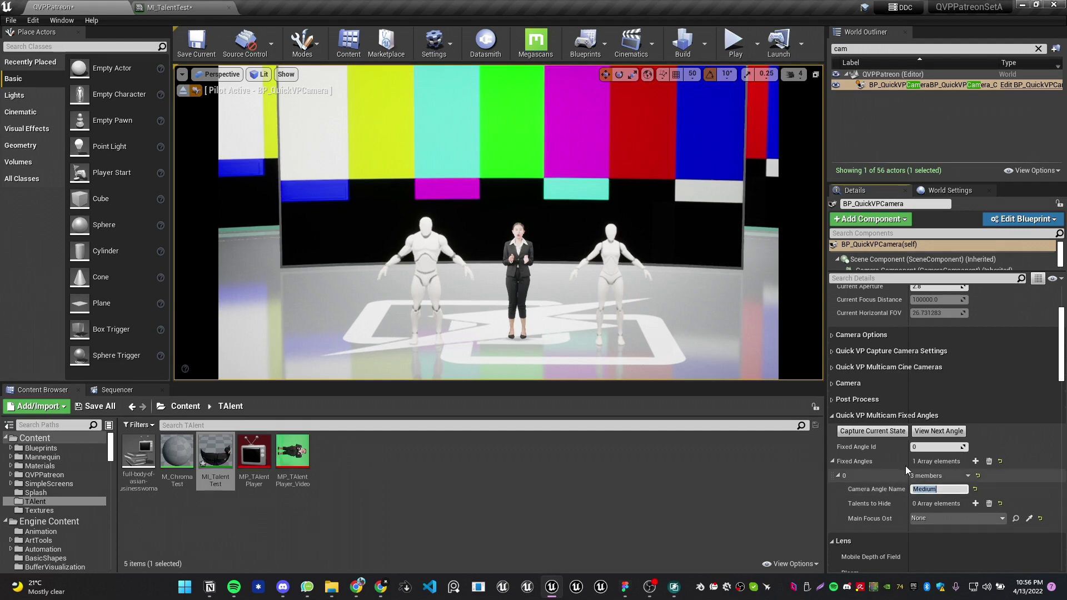
Move the piloted camera closer so the centre talent and both mannequins fill the frame from head to feet
right_click_drag(663, 332, 664, 334)
key("w")
key("e")
key("d")
key("a")
scroll(927, 457, "up", 3)
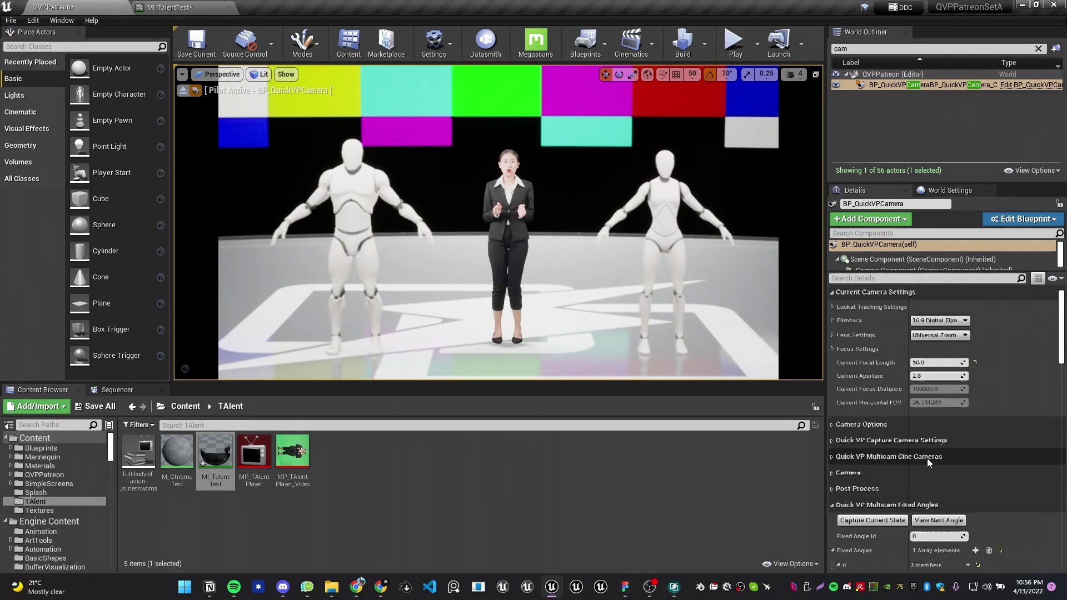
Set the camera's Manual Focus Distance to about 1020.64 by sampling the centre talent, and collapse the camera settings
left_click(832, 350)
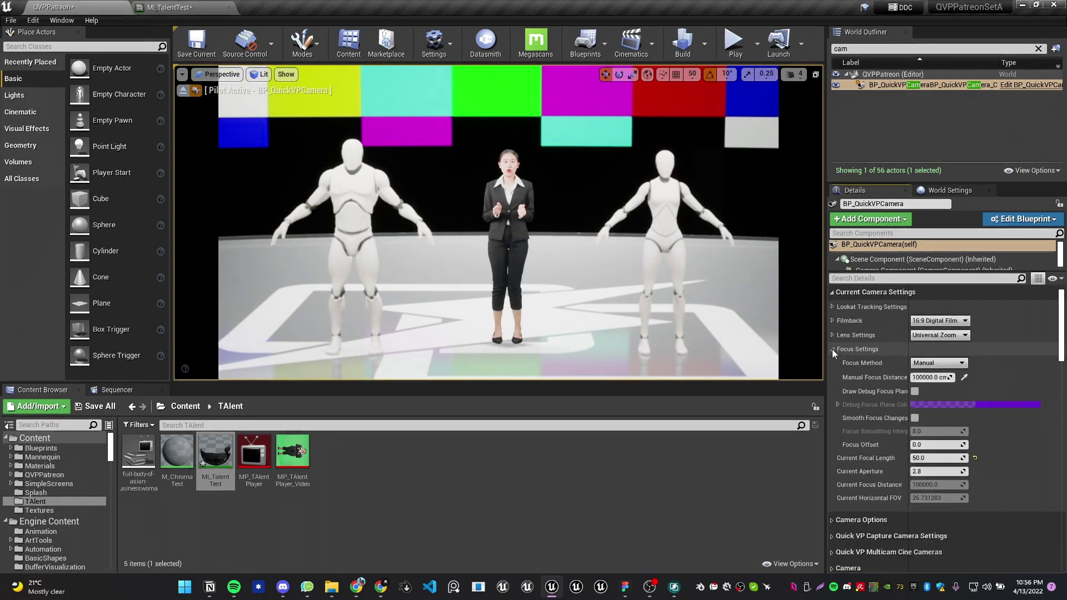
left_click(964, 377)
left_click(515, 184)
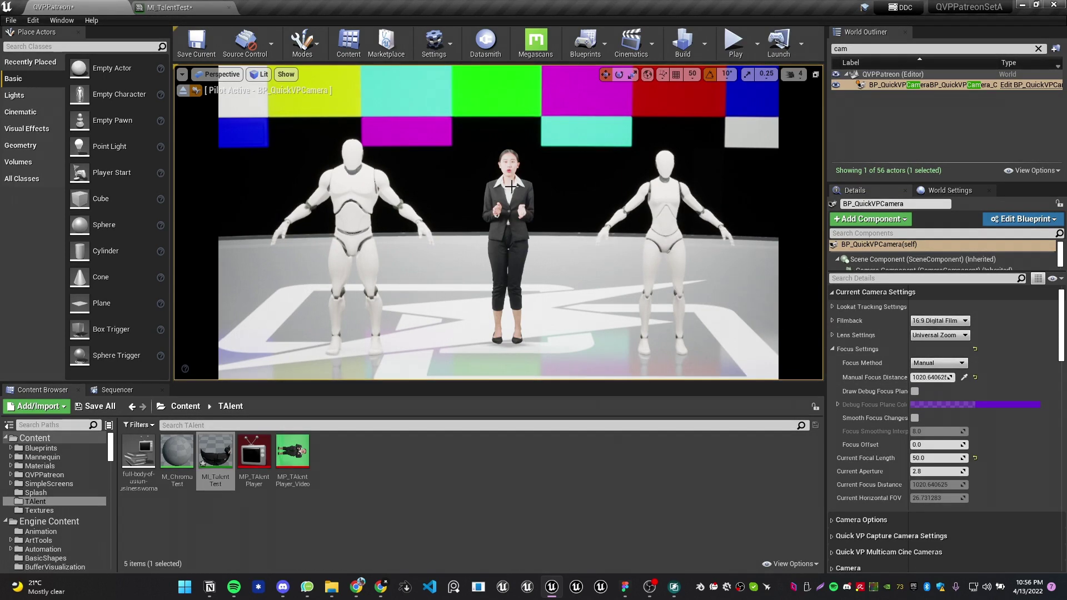
left_click(832, 350)
left_click(832, 291)
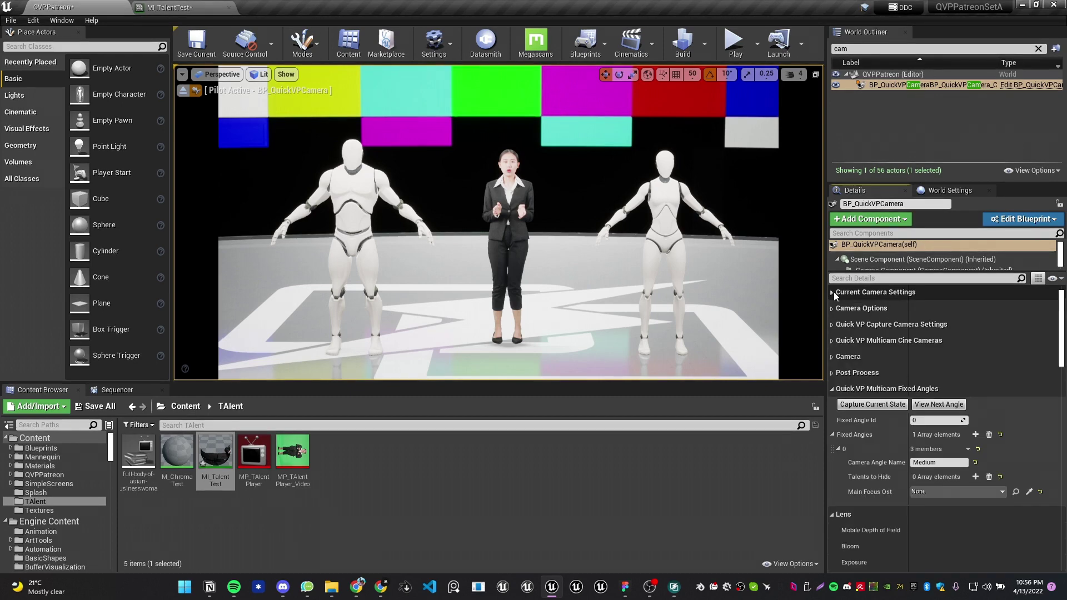
scroll(929, 441, "down", 1)
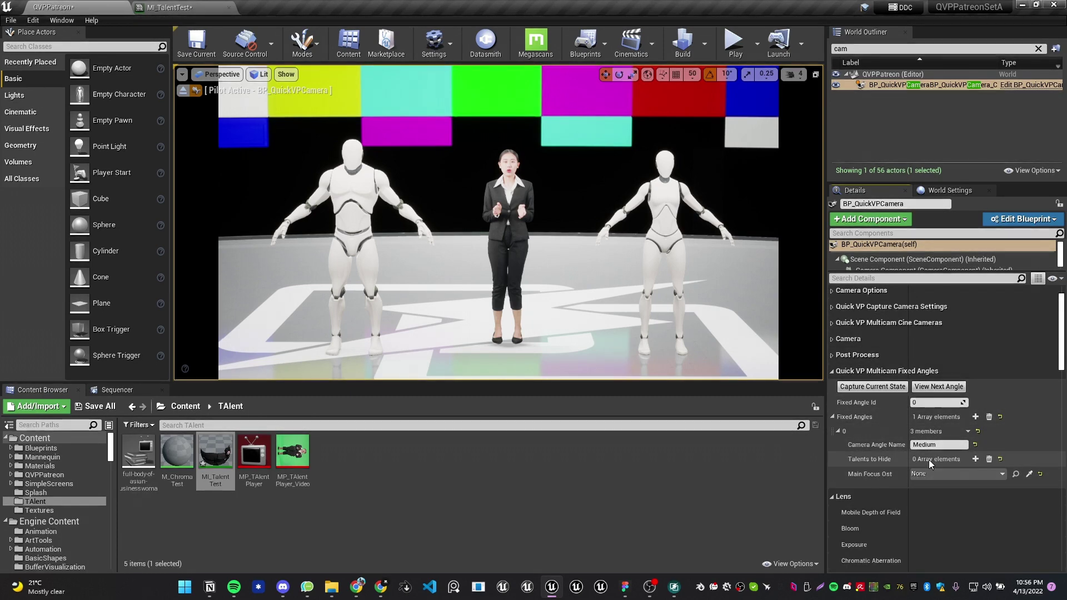
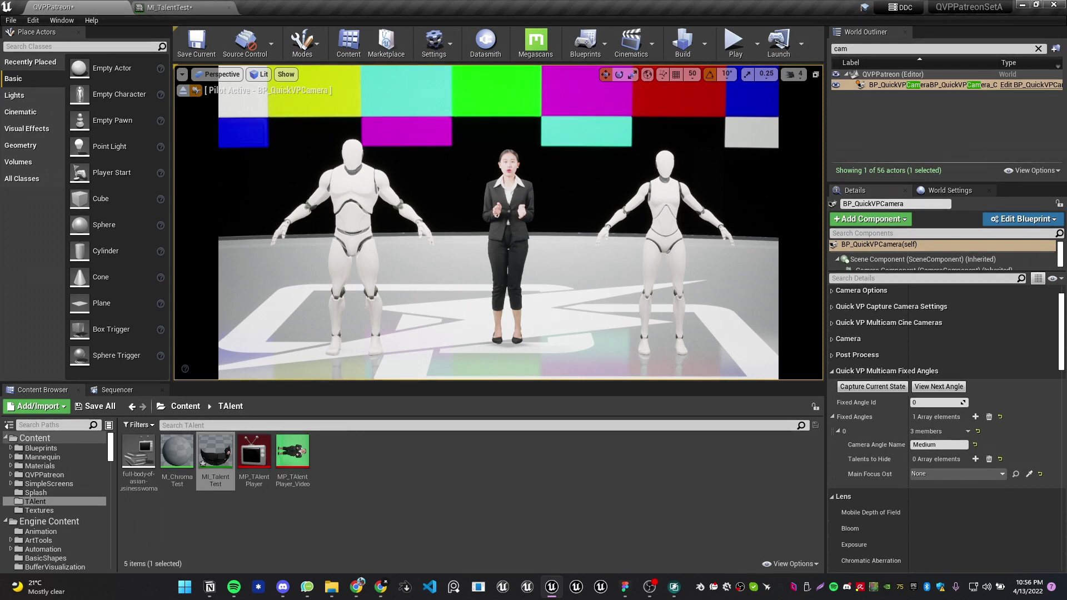
Duplicate the talent twice, placing one copy beyond each mannequin, with the right-hand copy at X about 210.6
left_click(507, 250)
left_click_drag(544, 345, 764, 373, "alt")
scroll(1012, 473, "up", 1)
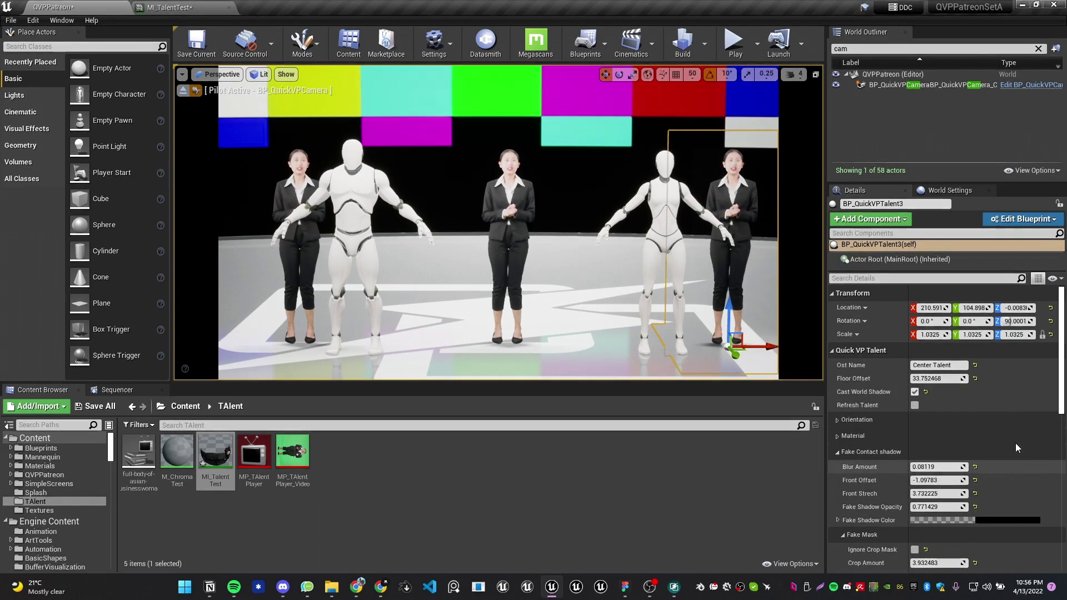
Run Update Talents and Settings on BP_QuickVPCamera to register the duplicated talents, and play the level
left_click(917, 84)
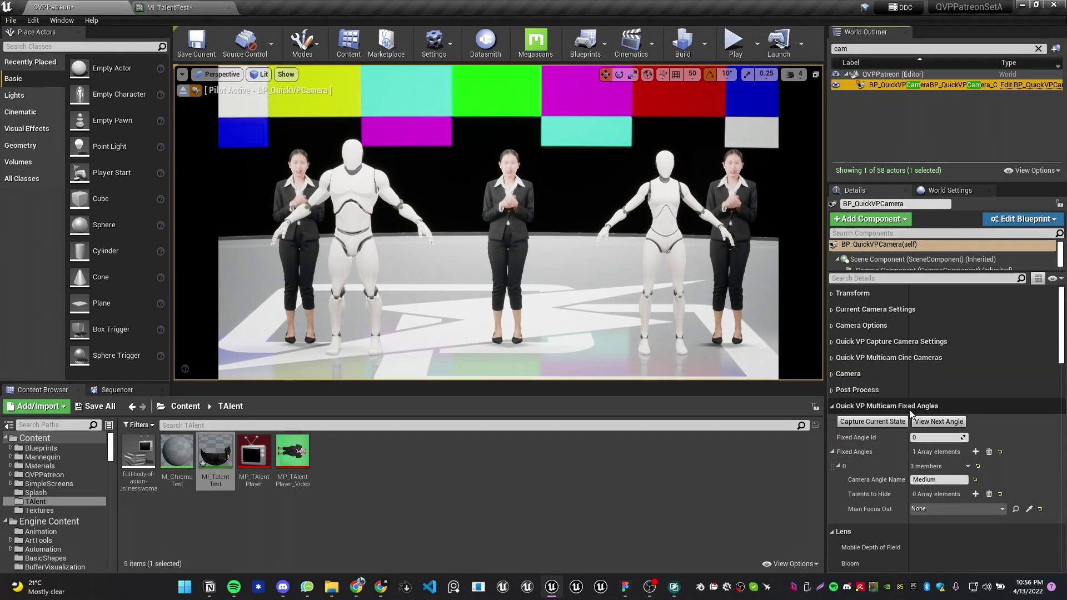
left_click(892, 310)
left_click(878, 310)
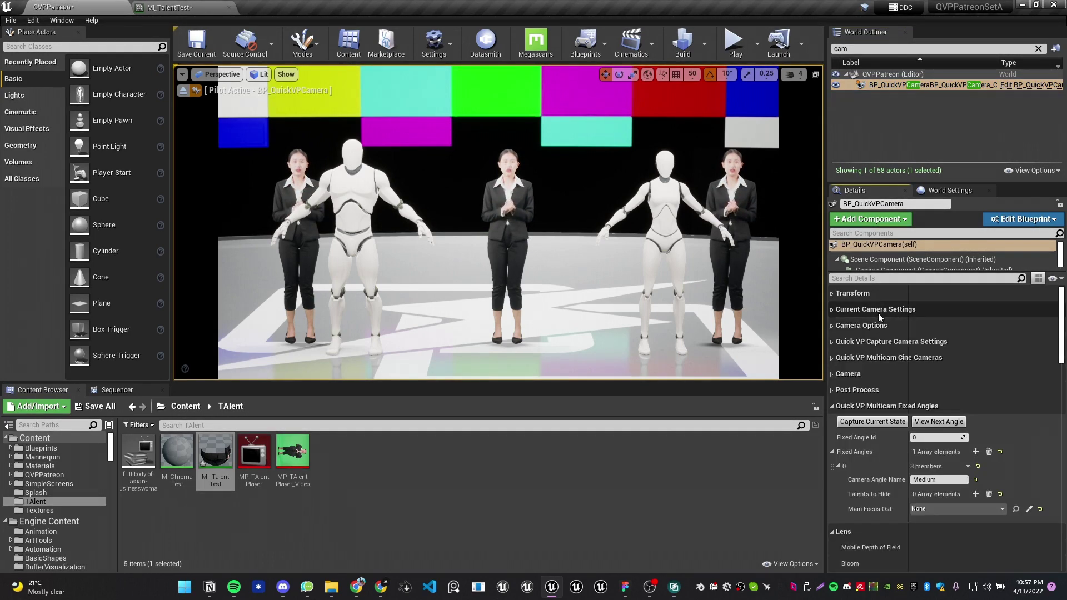
left_click(907, 342)
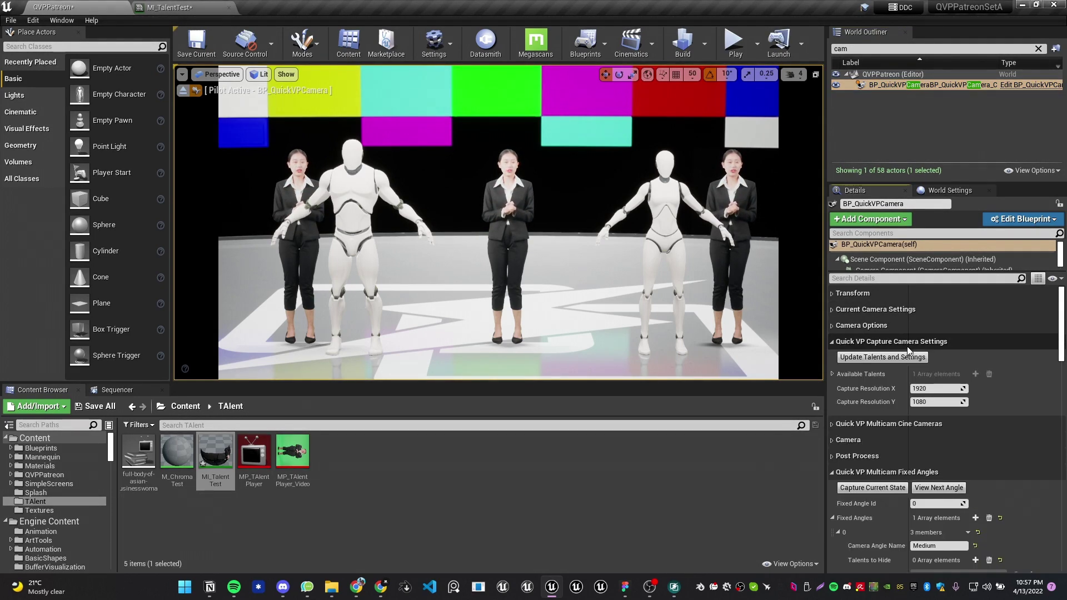
left_click(881, 357)
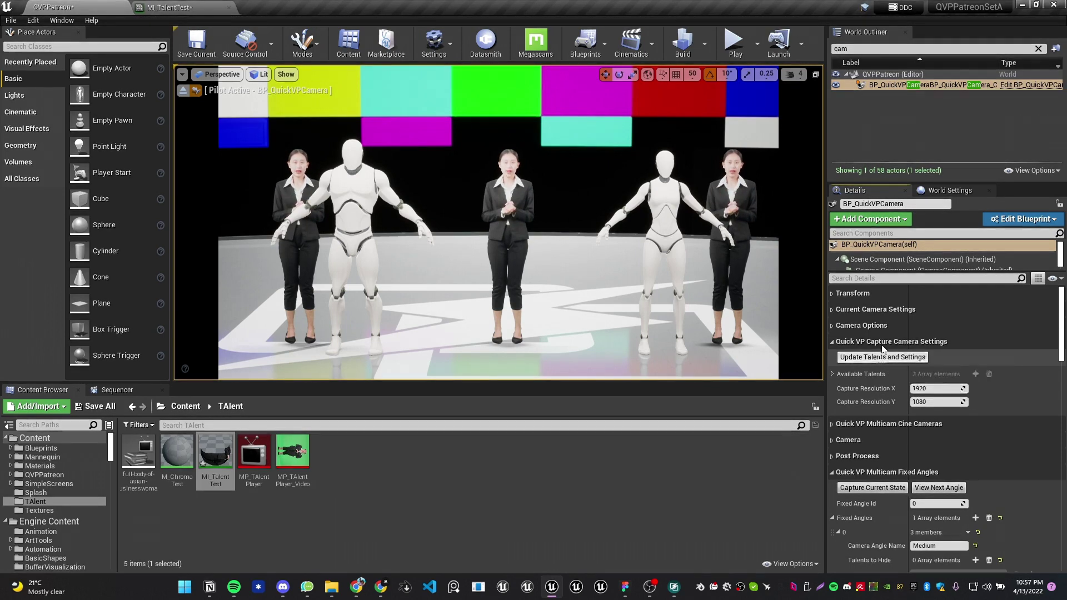
left_click(734, 49)
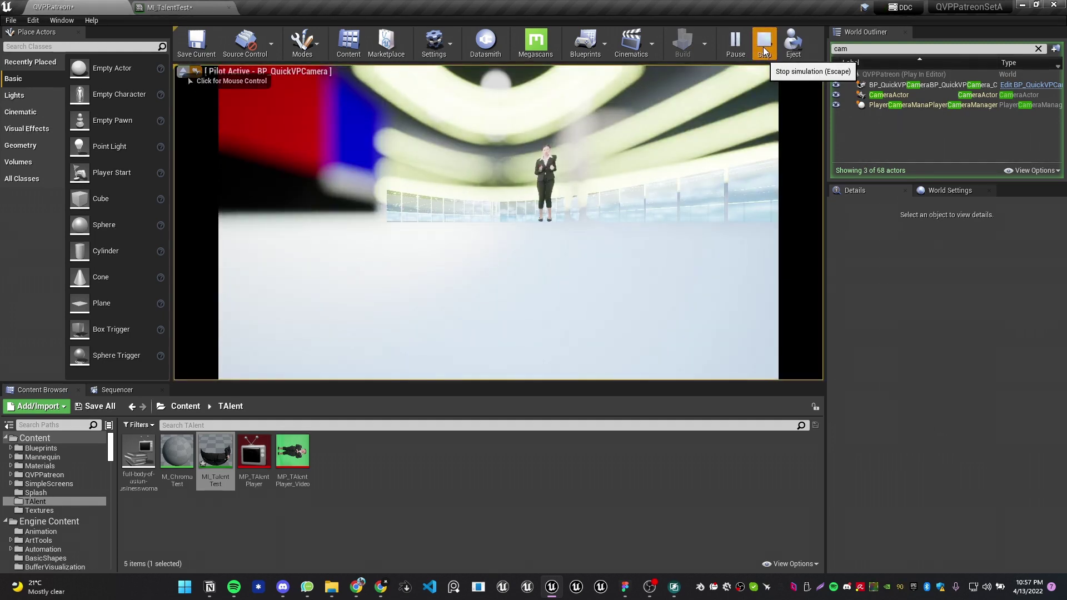
Stop the simulation, capture the camera's current state as fixed angle 0, and play-test the level once
left_click(764, 44)
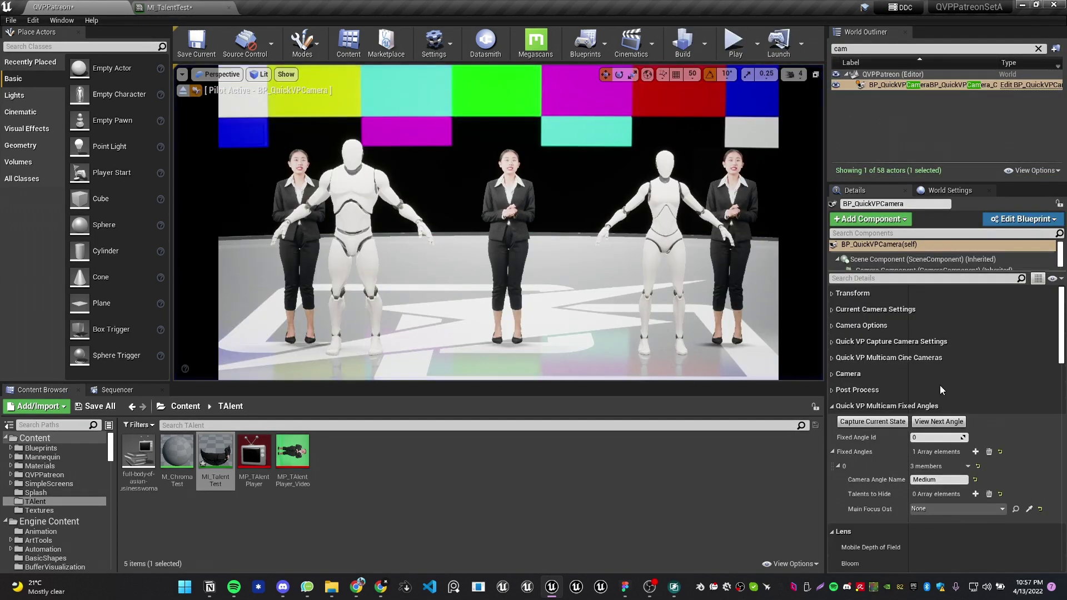
scroll(939, 385, "down", 3)
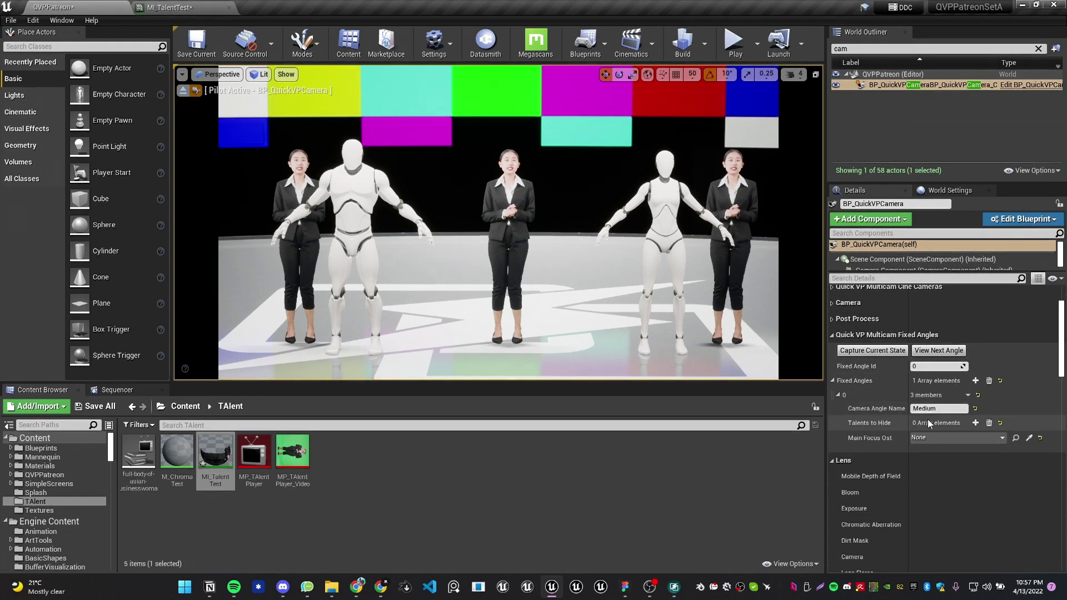
left_click(182, 74)
left_click(189, 125)
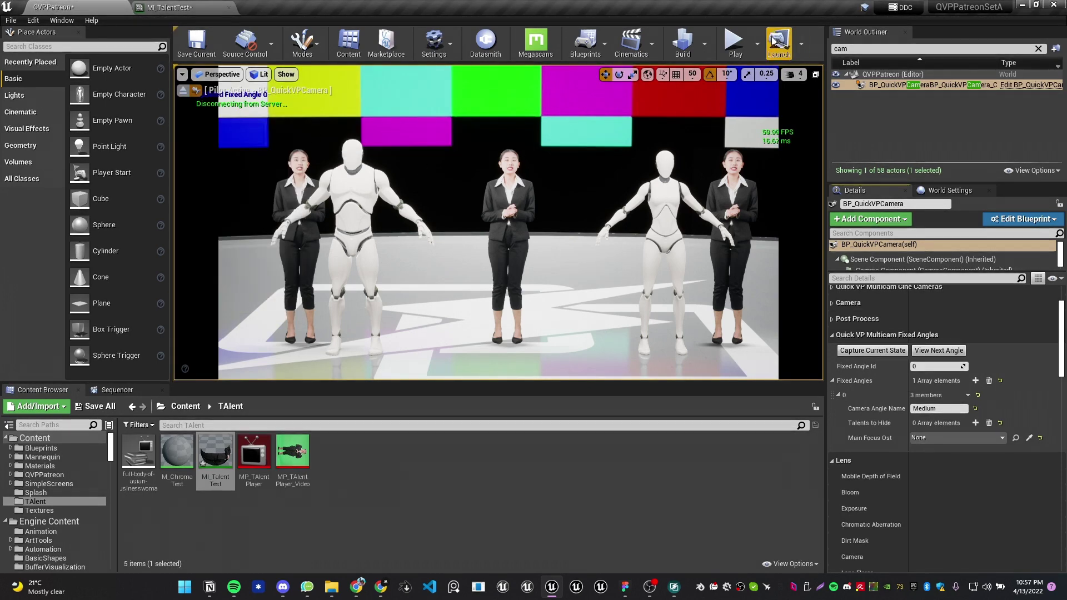
left_click(734, 42)
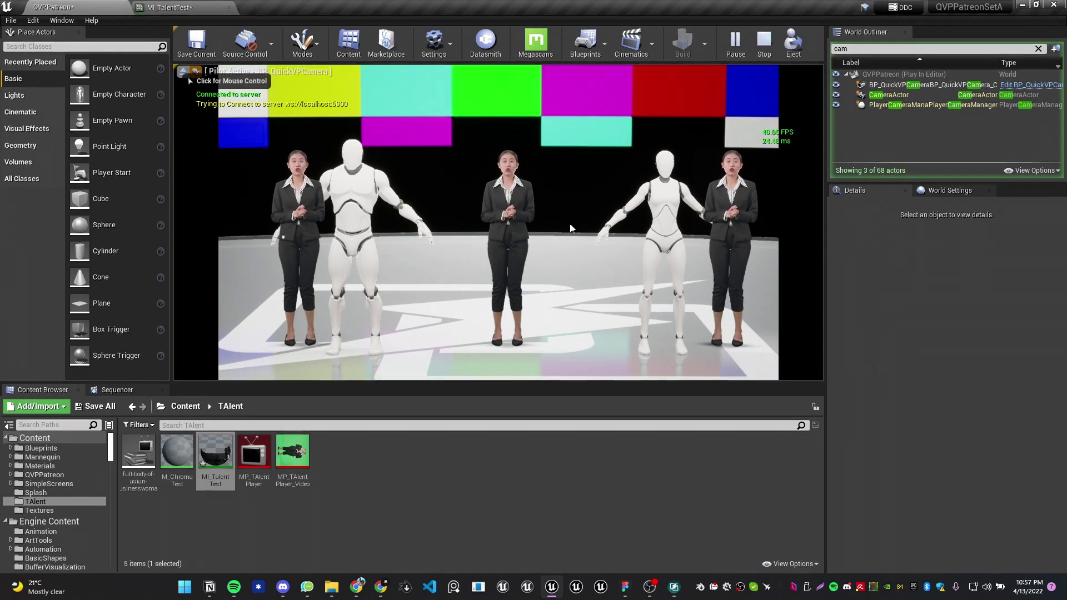
left_click(763, 43)
Add two Talents to Hide entries to BP_QuickVPCamera's Medium angle and assign the right-hand and left-hand talents, BP_QuickVPTalent3 and BP_QuickVPTalent2
left_click(508, 233)
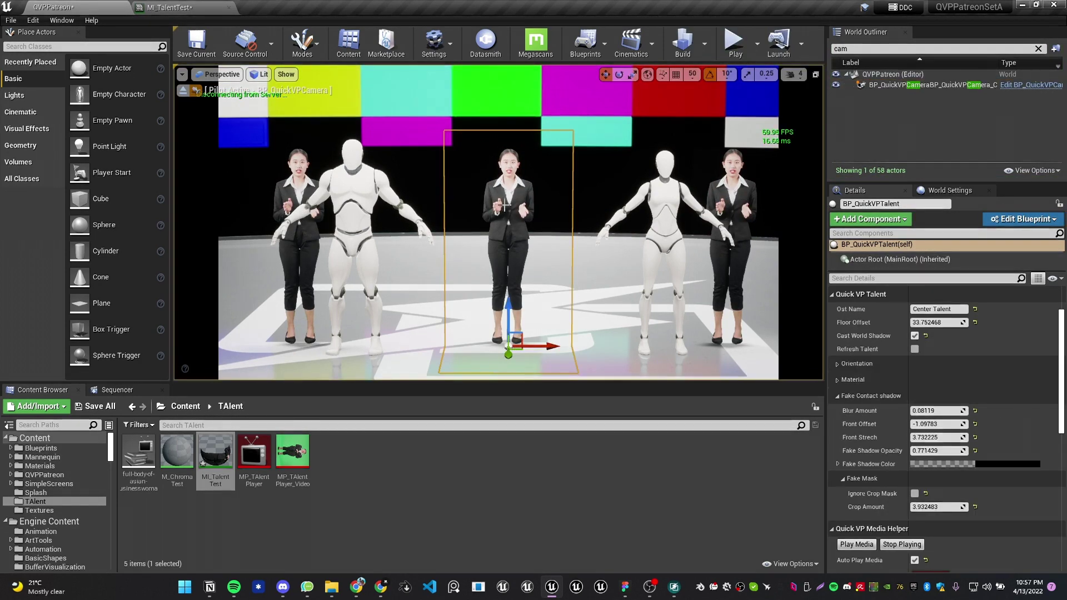
left_click(888, 86)
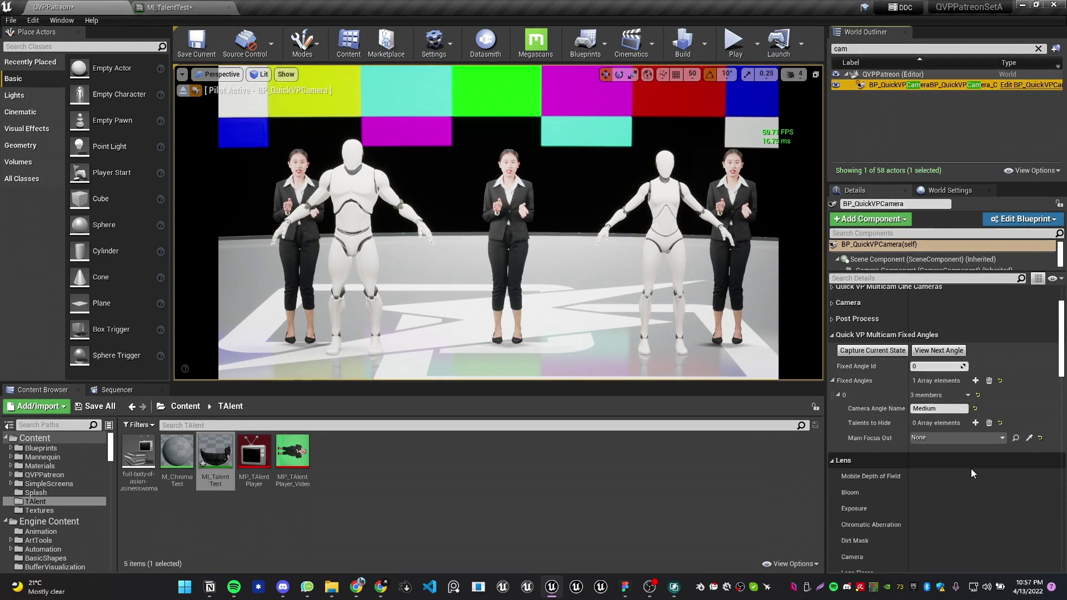
scroll(971, 469, "down", 2)
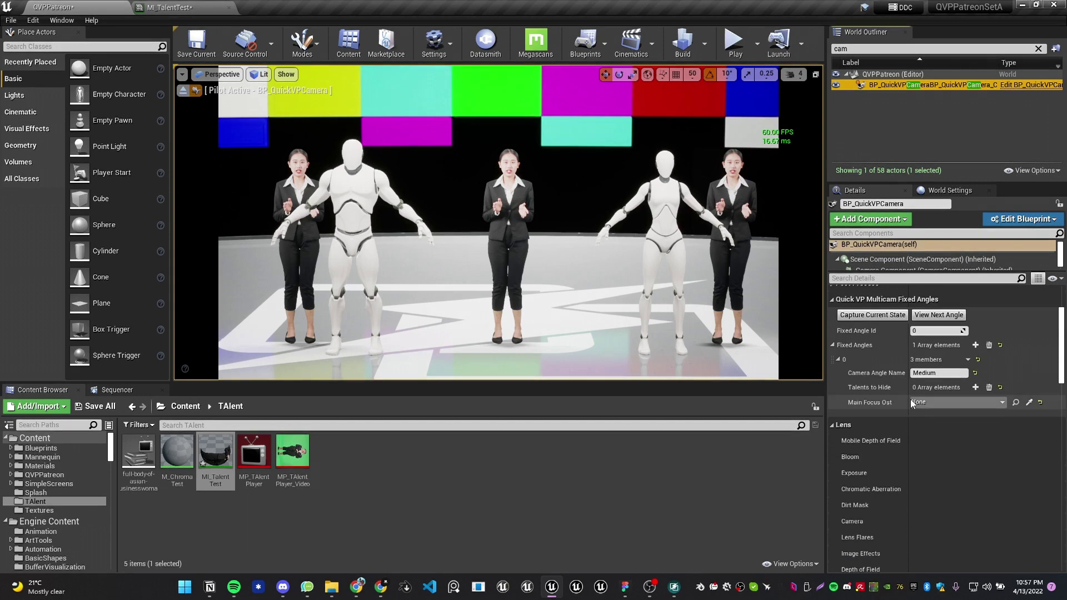
left_click(975, 388)
left_click(1017, 402)
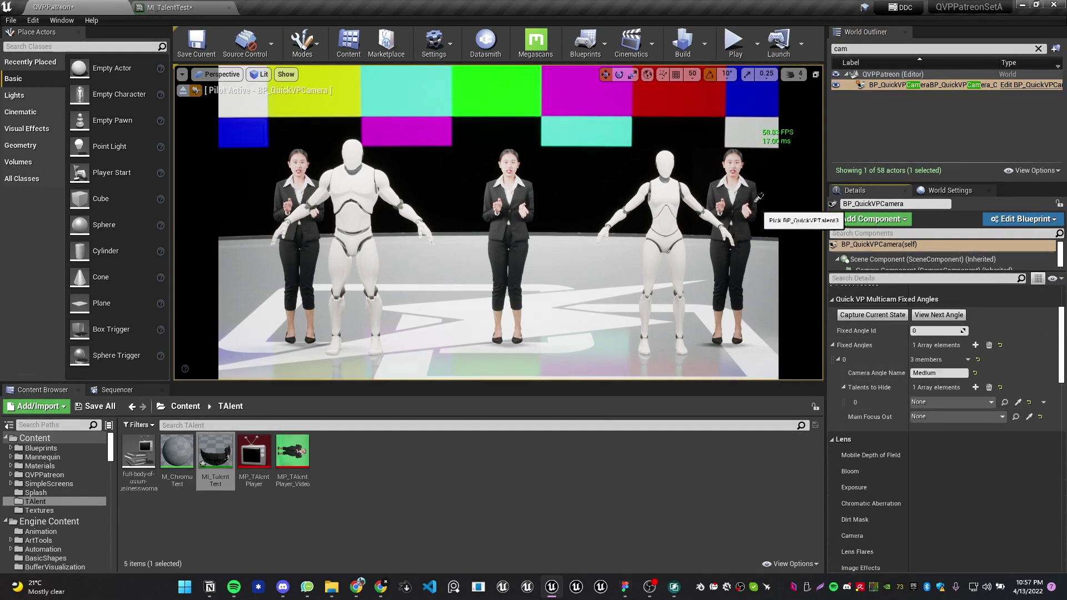
left_click(741, 208)
left_click(975, 387)
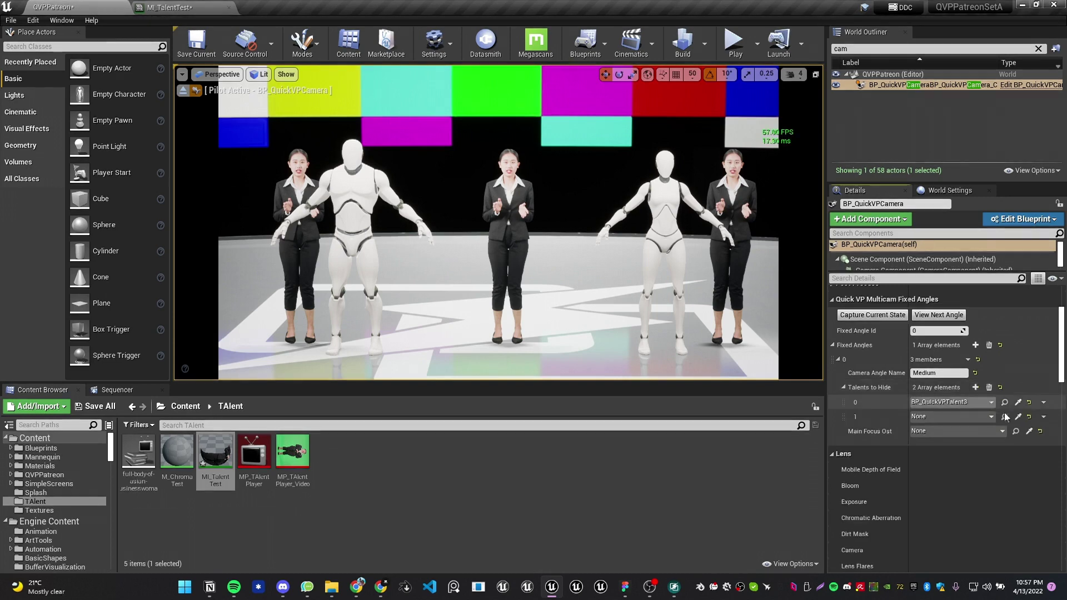
left_click(1019, 417)
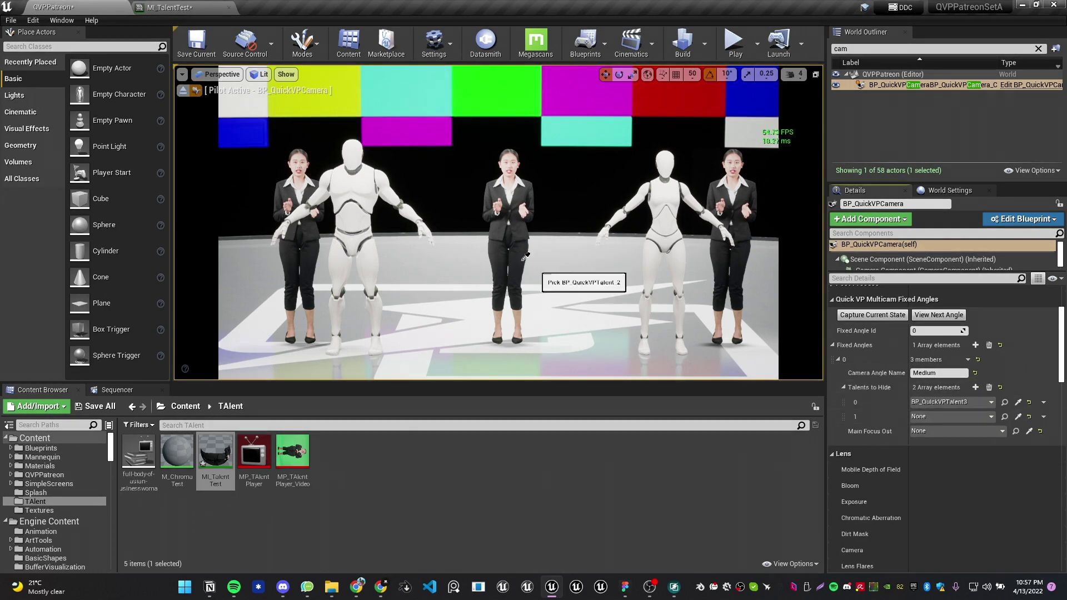
left_click(291, 171)
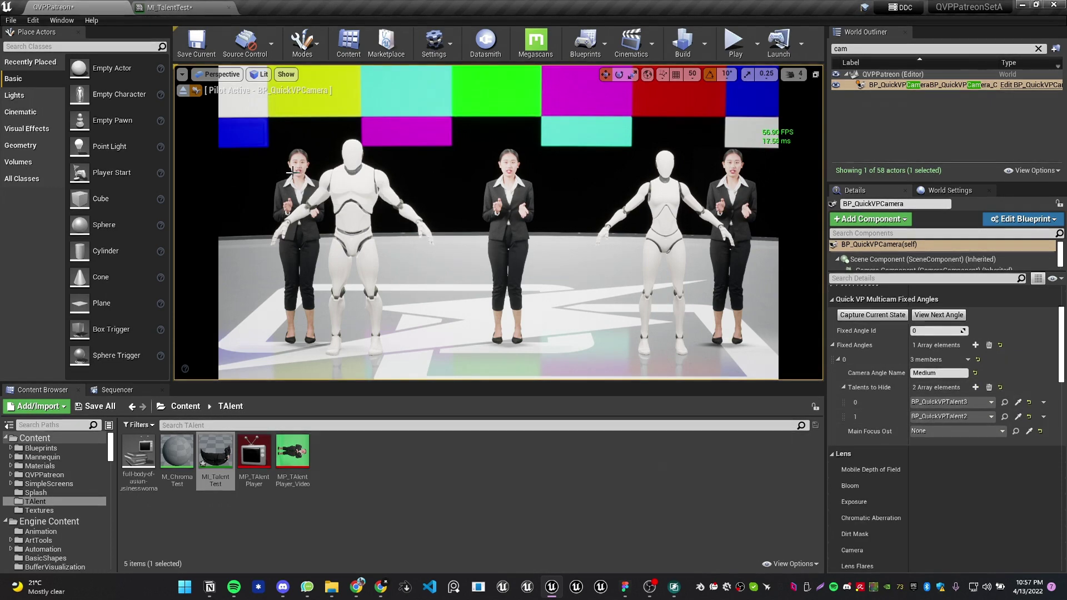
Play the level, switch to QuickVP Studio, and arrange its Talents and Events panels beneath the level view
left_click(737, 39)
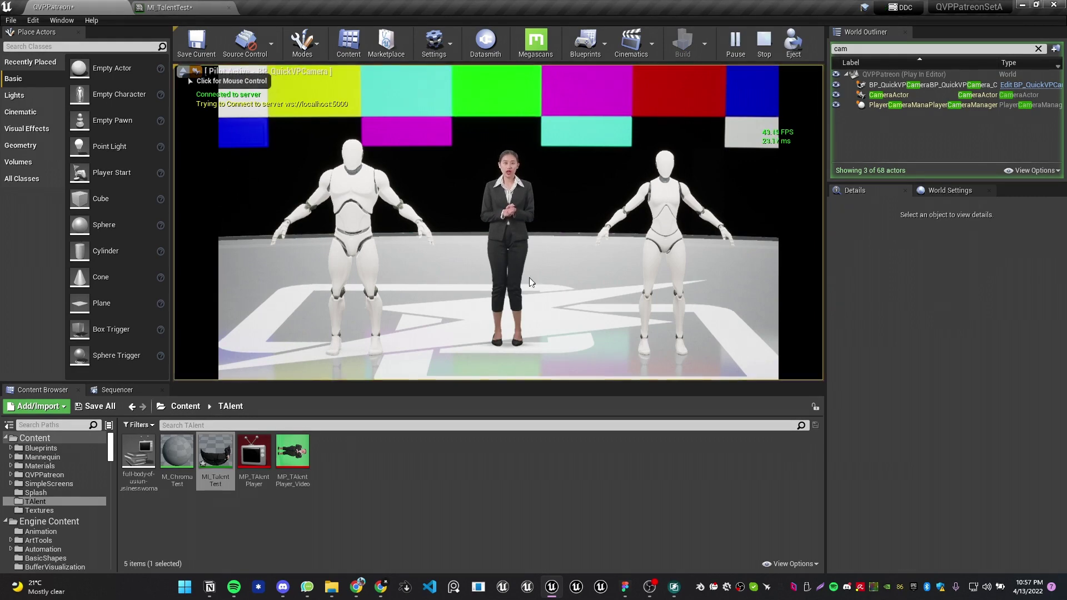
left_click(674, 586)
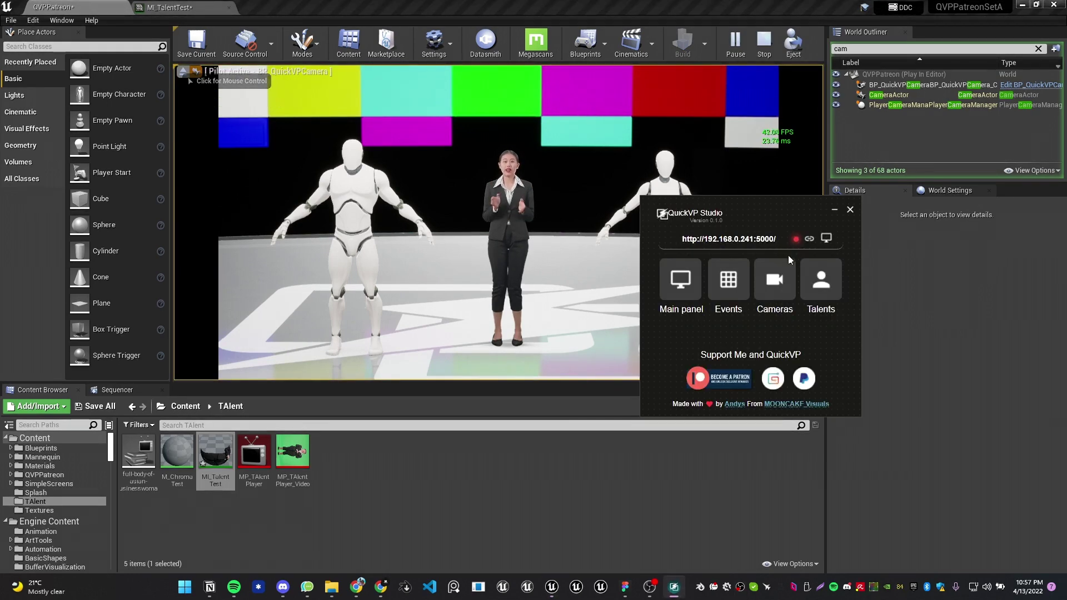
left_click_drag(777, 212, 156, 372)
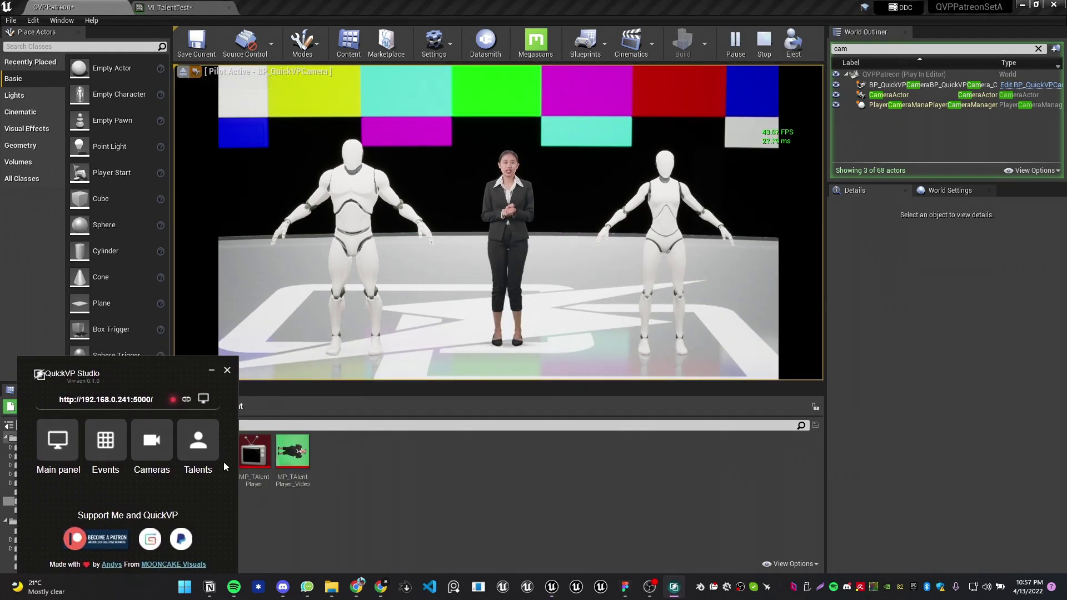
left_click(198, 447)
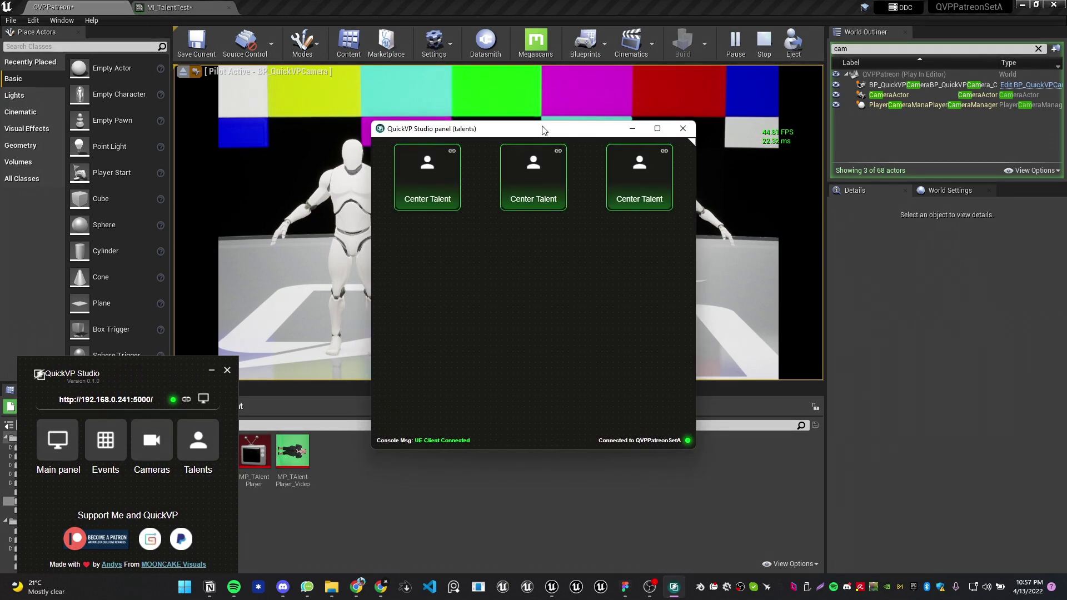
left_click_drag(542, 130, 543, 335)
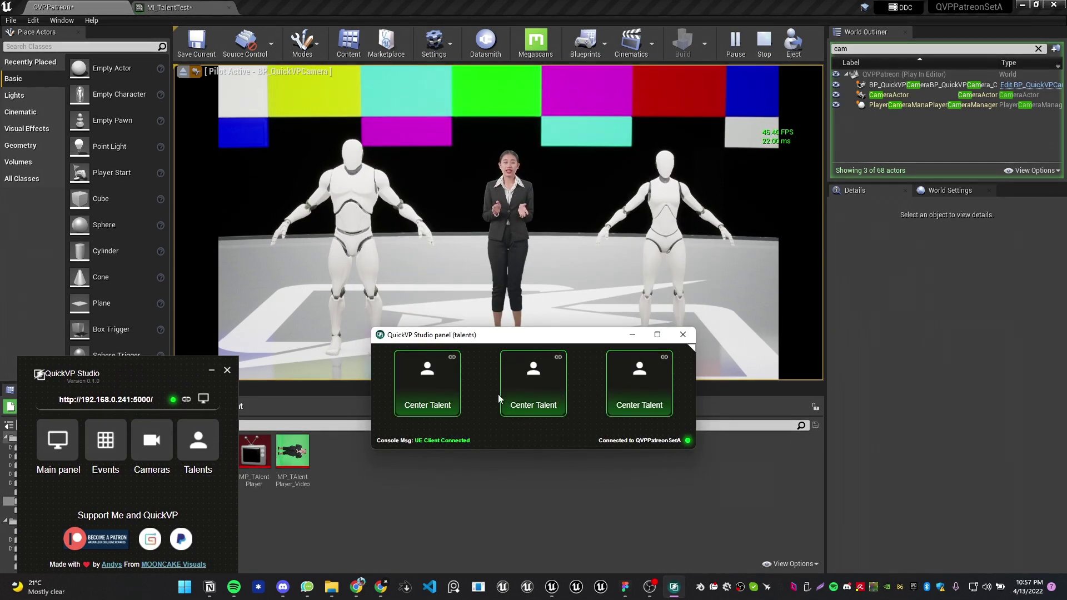
left_click(105, 440)
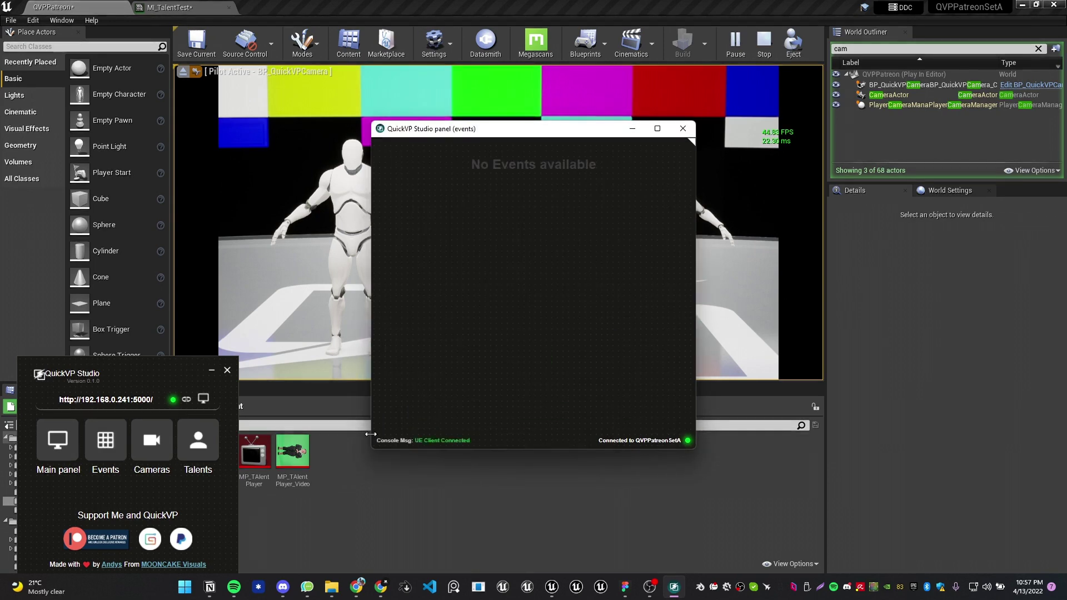
left_click_drag(538, 124, 521, 463)
Toggle the three talents on and off from the QuickVP Studio talents panel, and stop the simulation
left_click(565, 379)
left_click(561, 396)
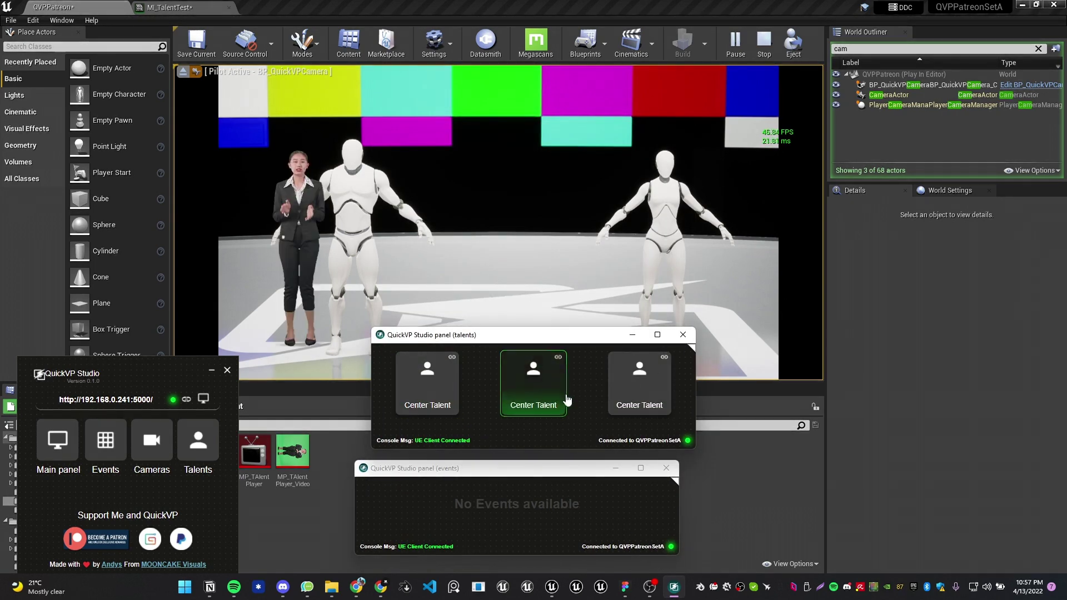
left_click(616, 391)
left_click(445, 399)
left_click(531, 398)
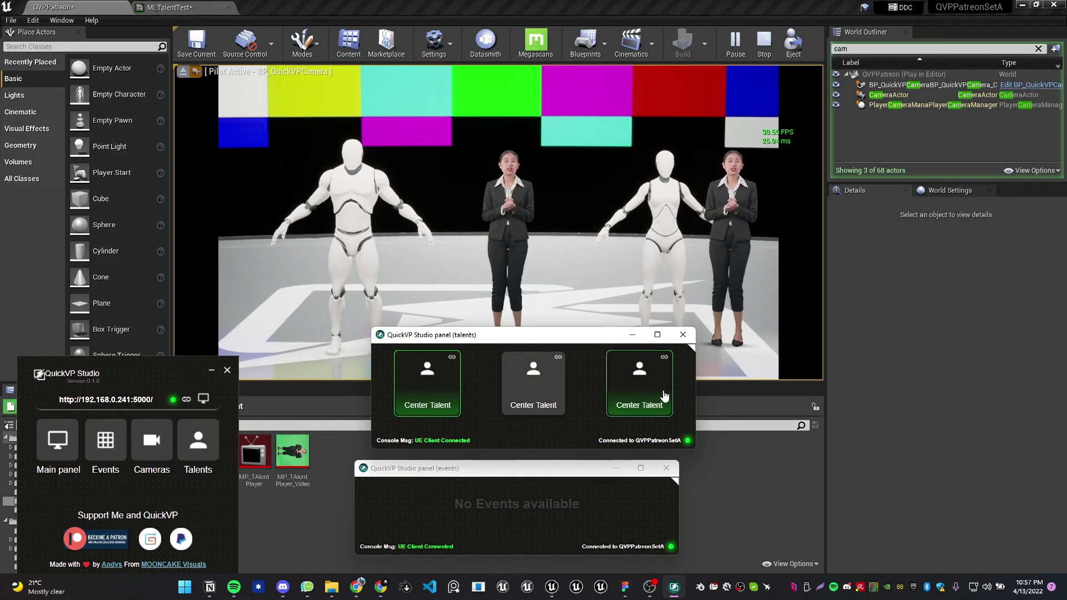
left_click(657, 398)
left_click(512, 395)
left_click(447, 399)
left_click(544, 406)
left_click(621, 406)
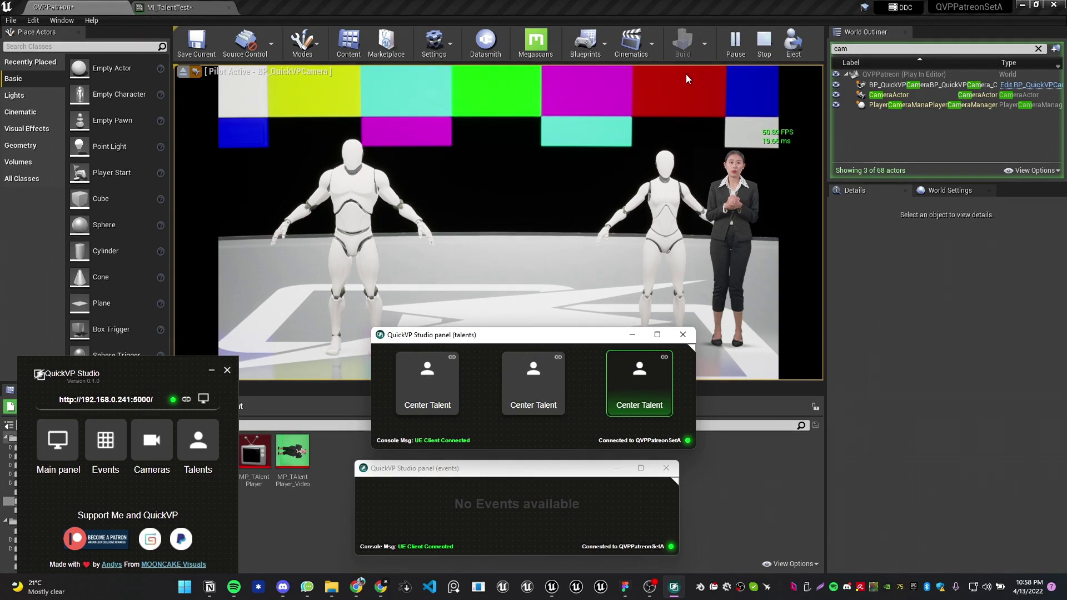
left_click(762, 47)
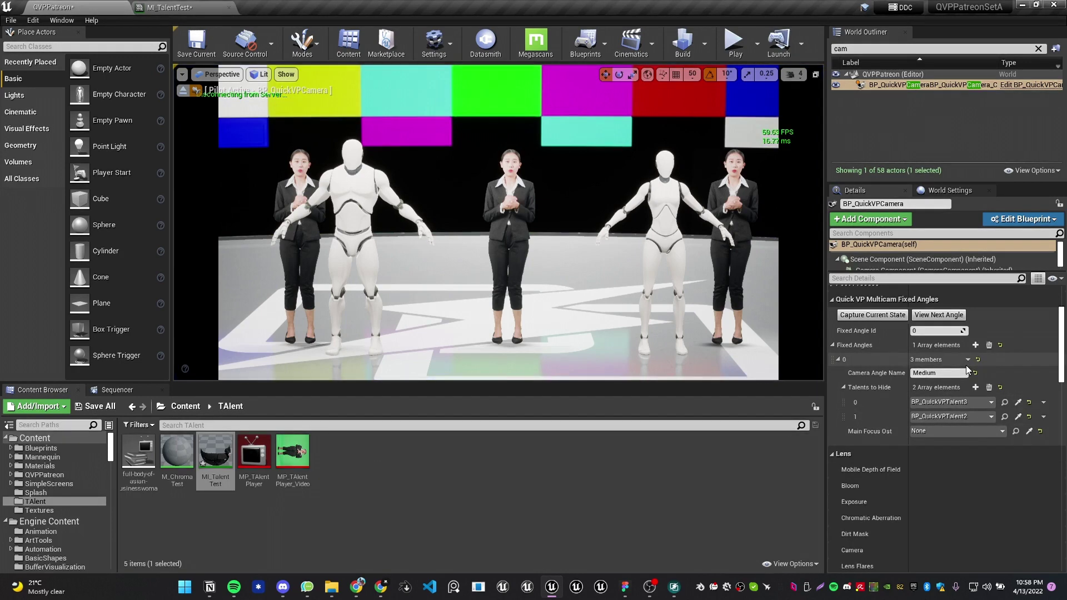
Delete the two outer talent copies from the level, keeping only the centre talent between the mannequins
scroll(489, 223, "down", 1)
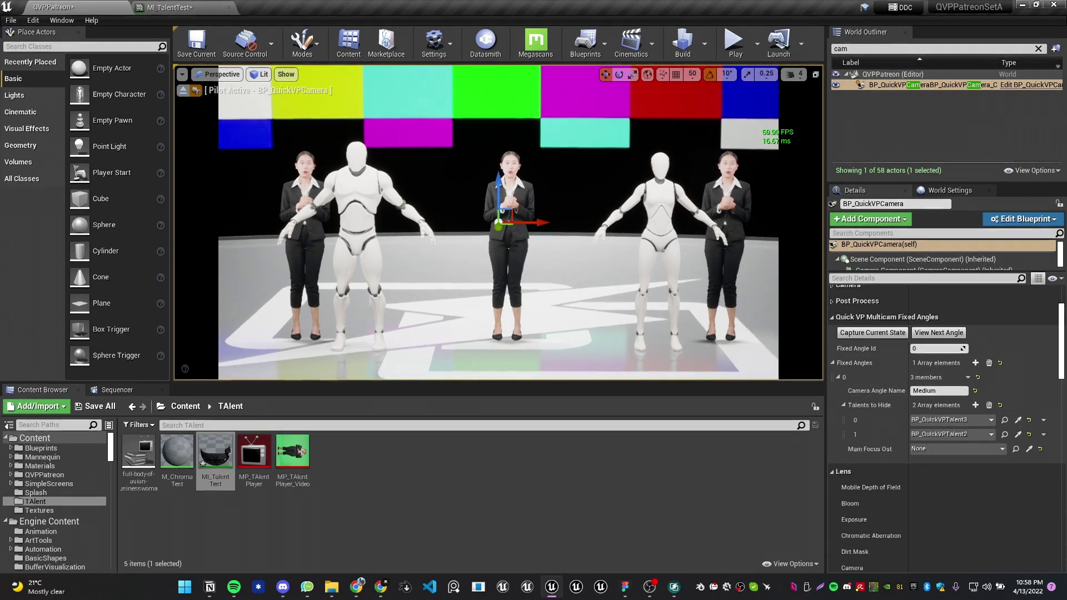
left_click(720, 194)
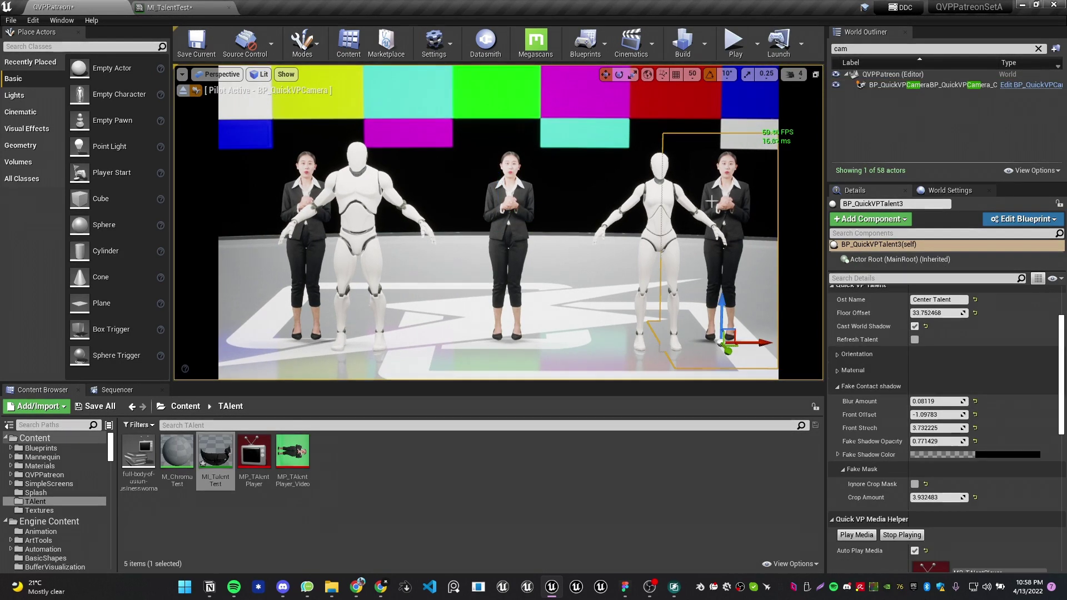
key("Delete")
left_click(597, 343)
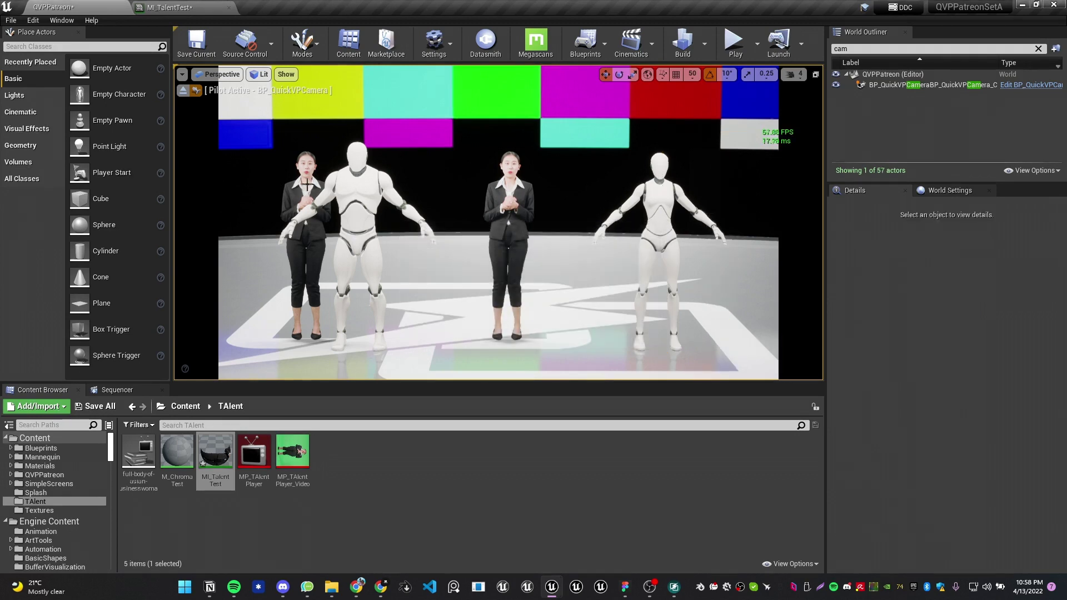
left_click(305, 181)
key("Delete")
left_click(596, 341)
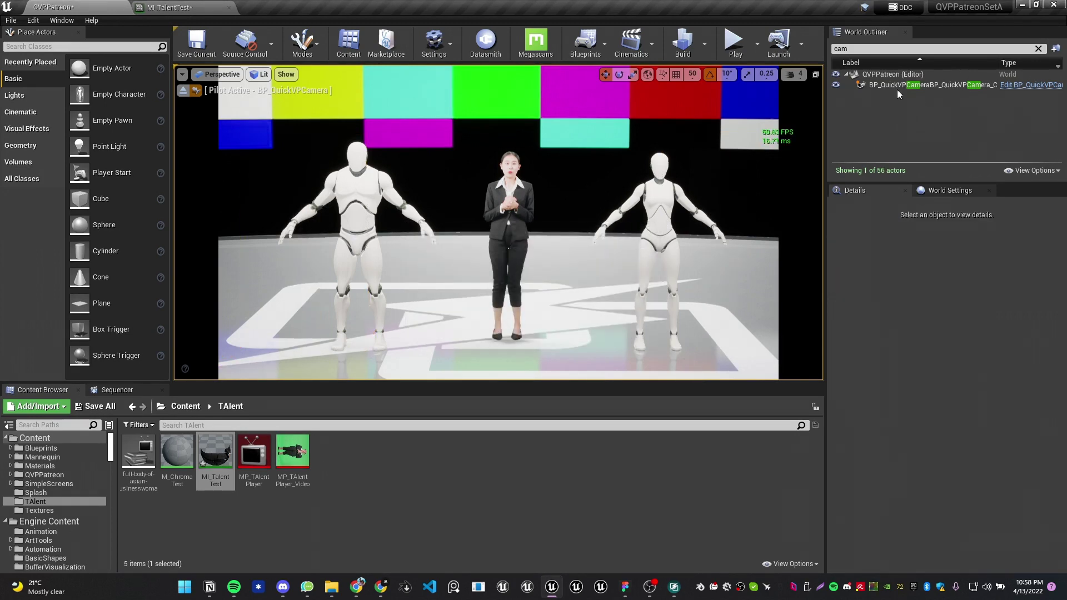
Empty the Medium angle's Talents to Hide list on BP_QuickVPCamera and set its Main Focus to the centre talent, BP_QuickVPTalent
left_click(896, 86)
scroll(922, 435, "down", 3)
scroll(861, 323, "up", 3)
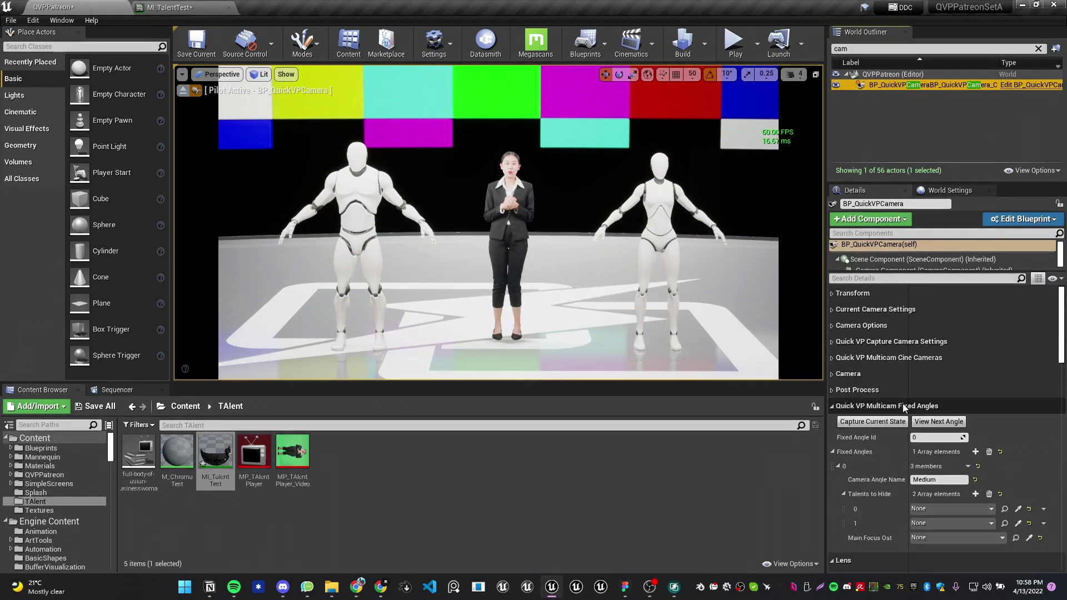
left_click(885, 358)
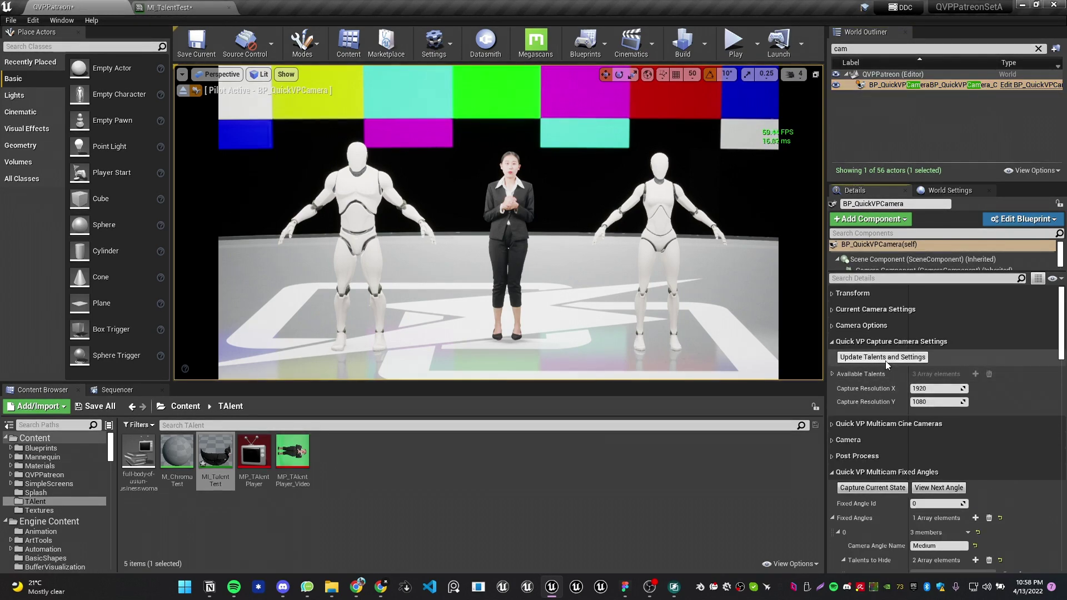
left_click(832, 342)
scroll(901, 425, "down", 3)
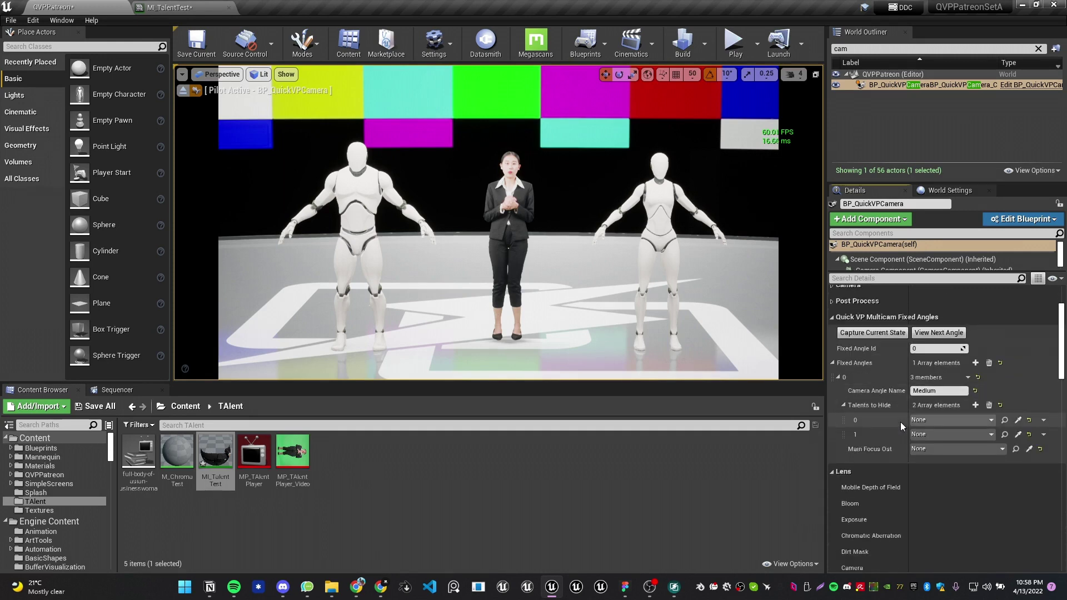
left_click(988, 405)
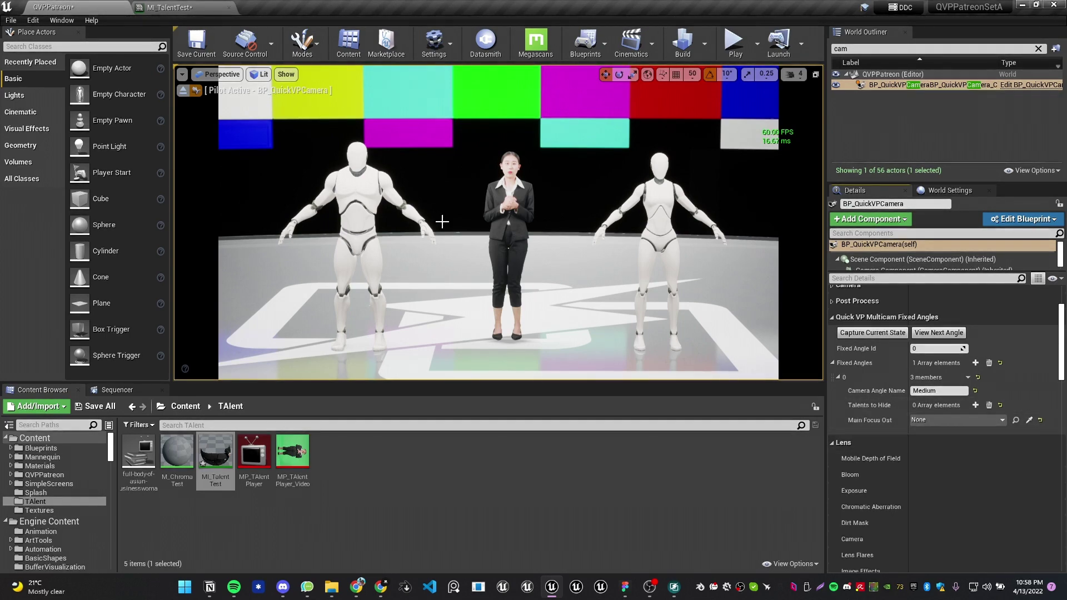
left_click(1029, 420)
left_click(510, 190)
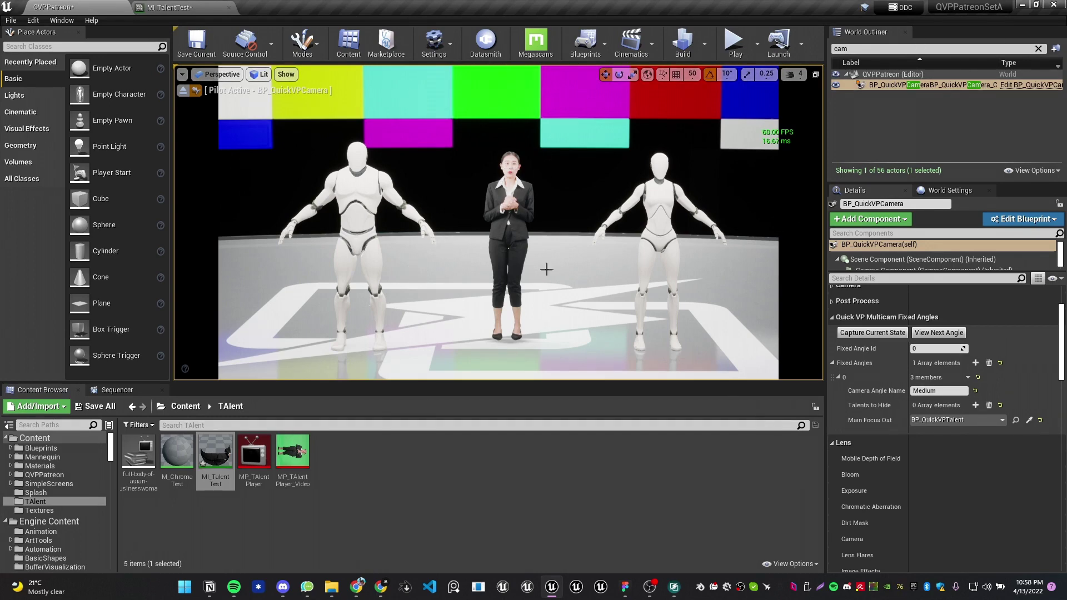
Reframe the piloted camera on the centre talent and both mannequins at full length, and capture it as fixed angle 0
key("w")
mouse_move(543, 221)
right_mouse_down()
mouse_move(533, 233)
mouse_move(522, 222)
right_mouse_up()
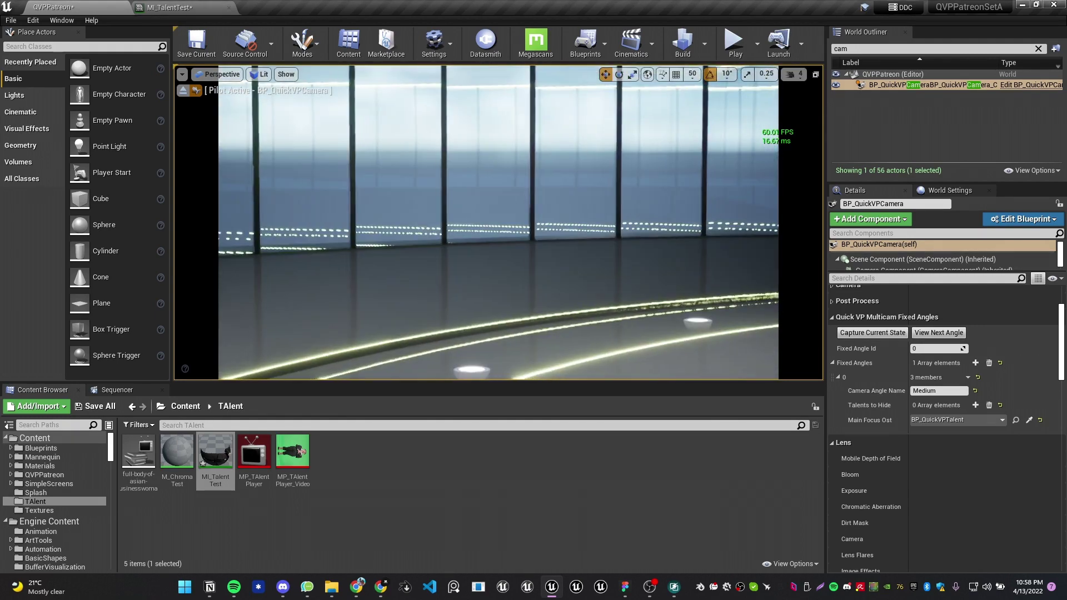
right_click_drag(669, 267, 622, 253)
key("s")
key("s")
key("w")
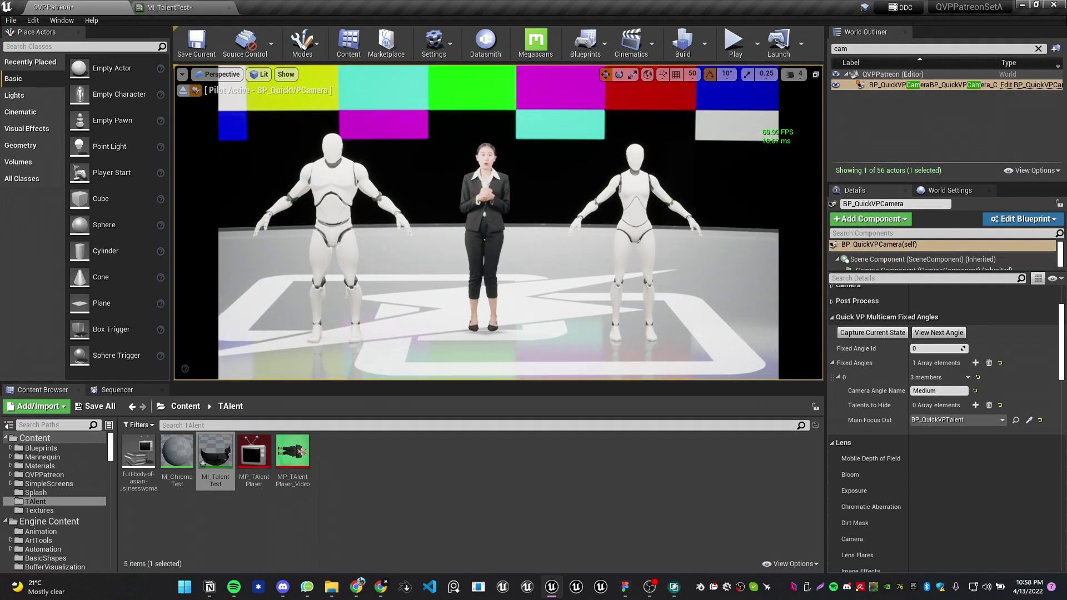
left_click(879, 335)
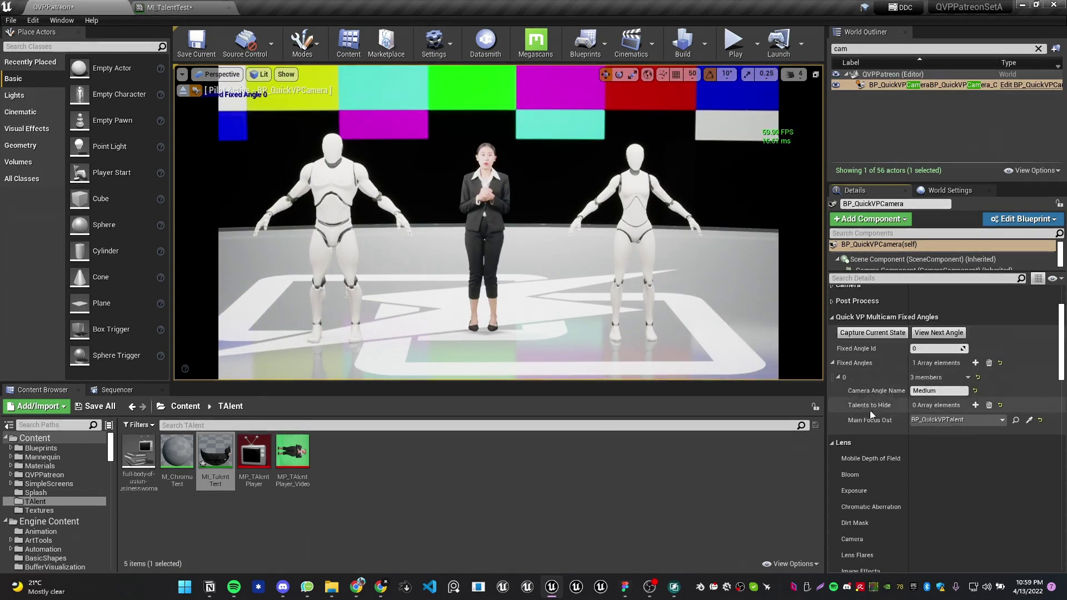
Add a second fixed angle to BP_QuickVPCamera and name it Close
left_click(975, 363)
left_click(837, 376)
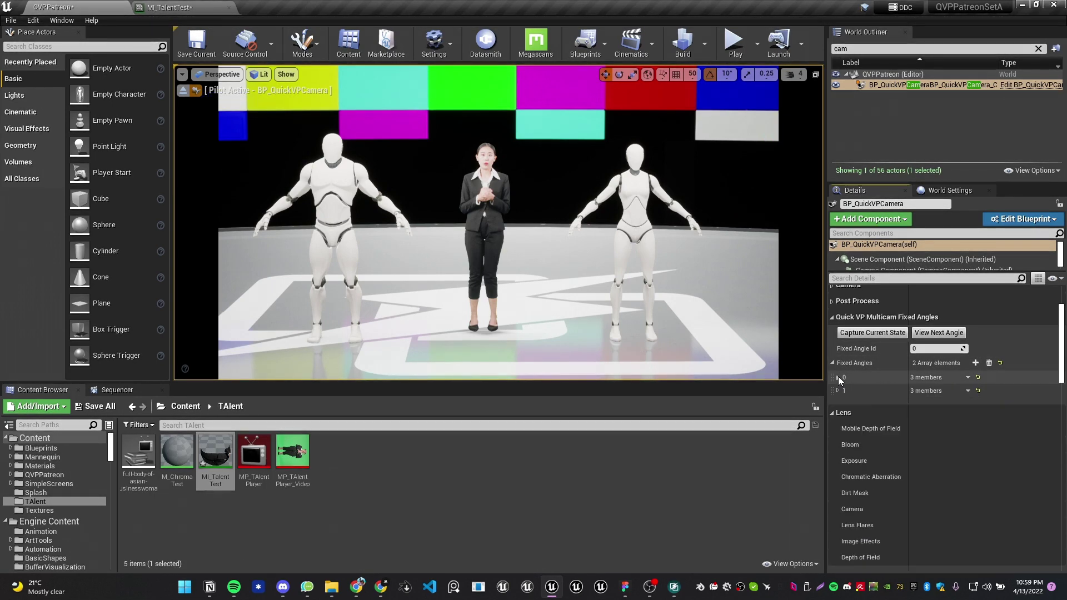
left_click(838, 390)
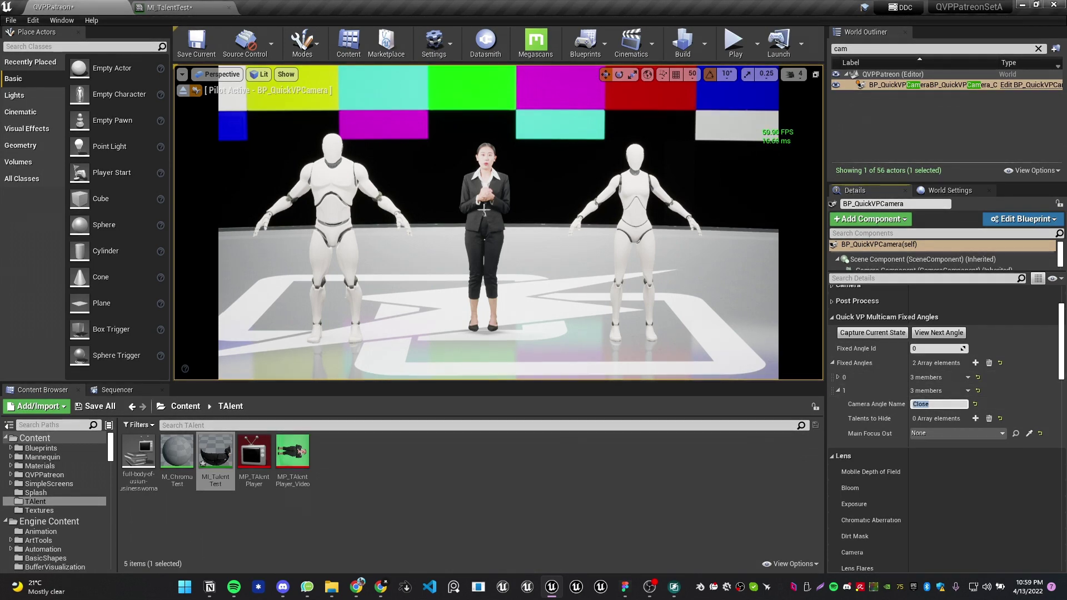
Set the Close angle's Main Focus to BP_QuickVPTalent and frame the centre talent from the waist up at a focal length of 85
left_click(1028, 433)
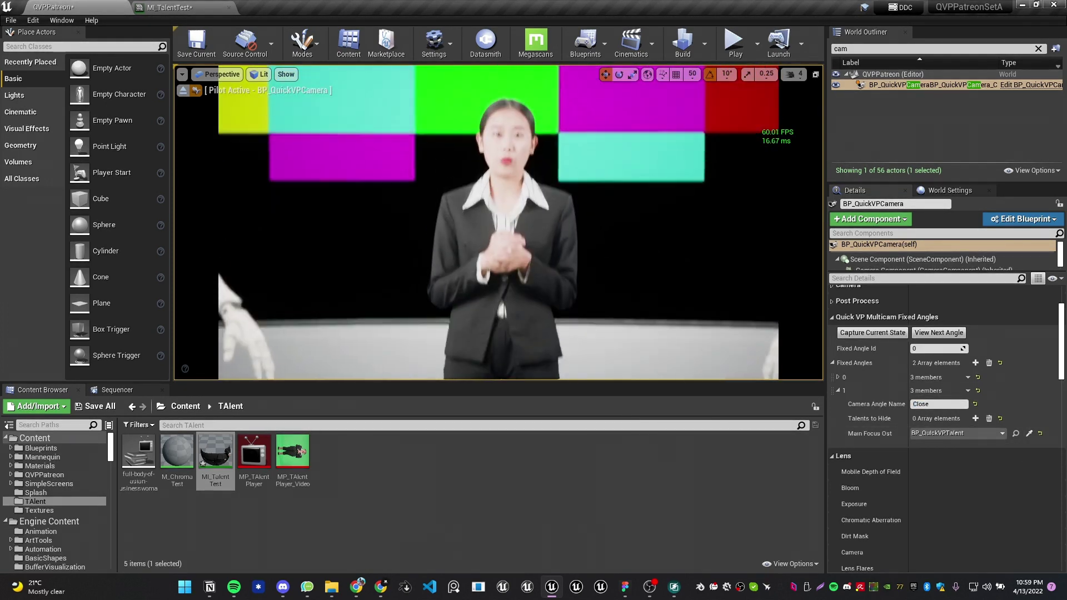
scroll(920, 398, "up", 5)
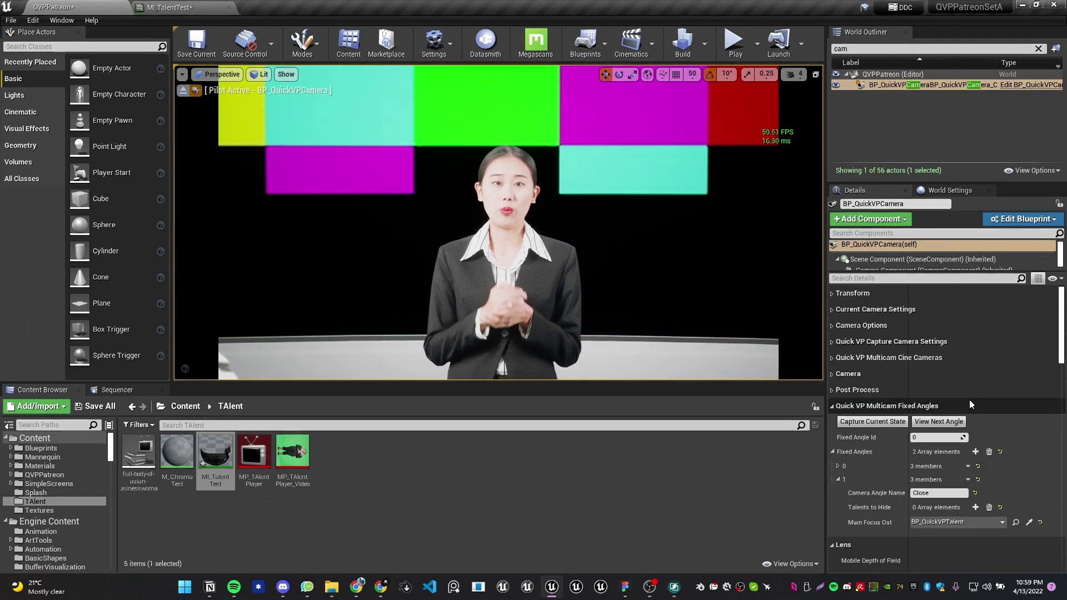
left_click(911, 309)
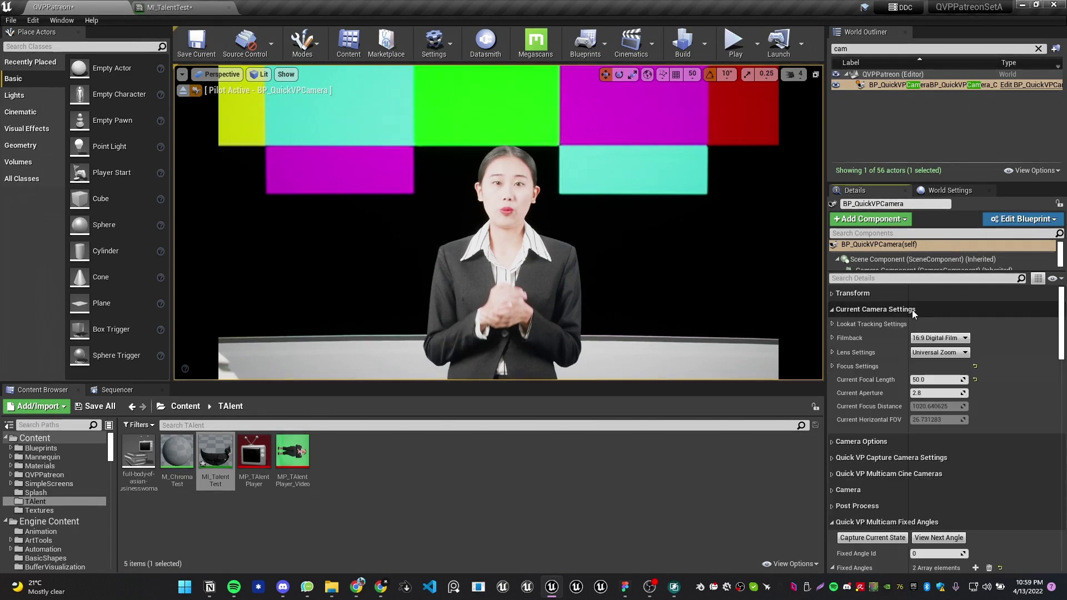
left_click(935, 382)
type("85")
key("Return")
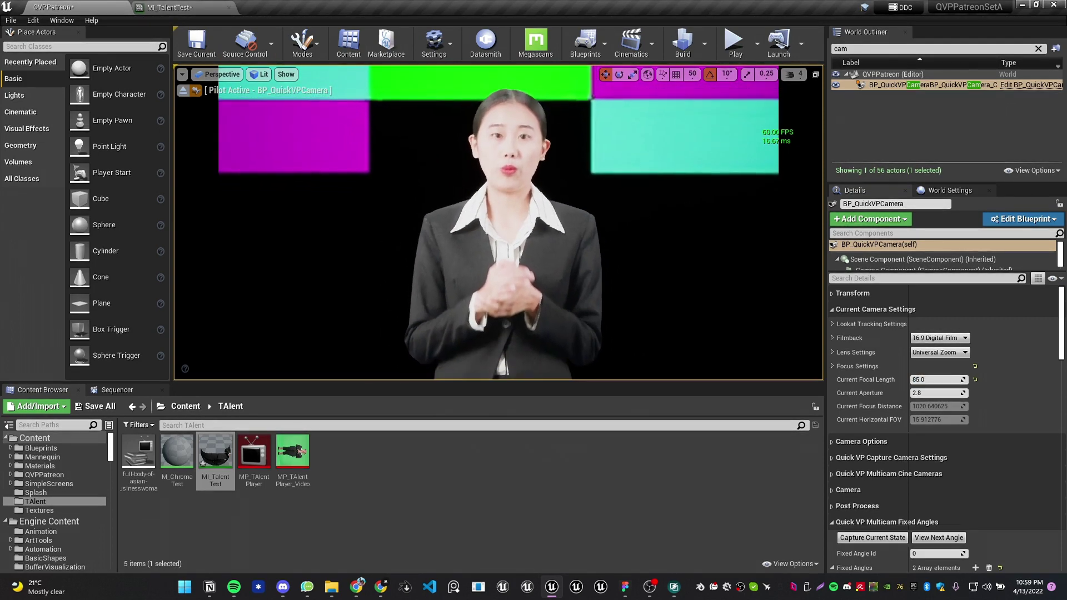
Set the camera's manual focus distance by sampling a point on the centre talent's body
left_click(832, 366)
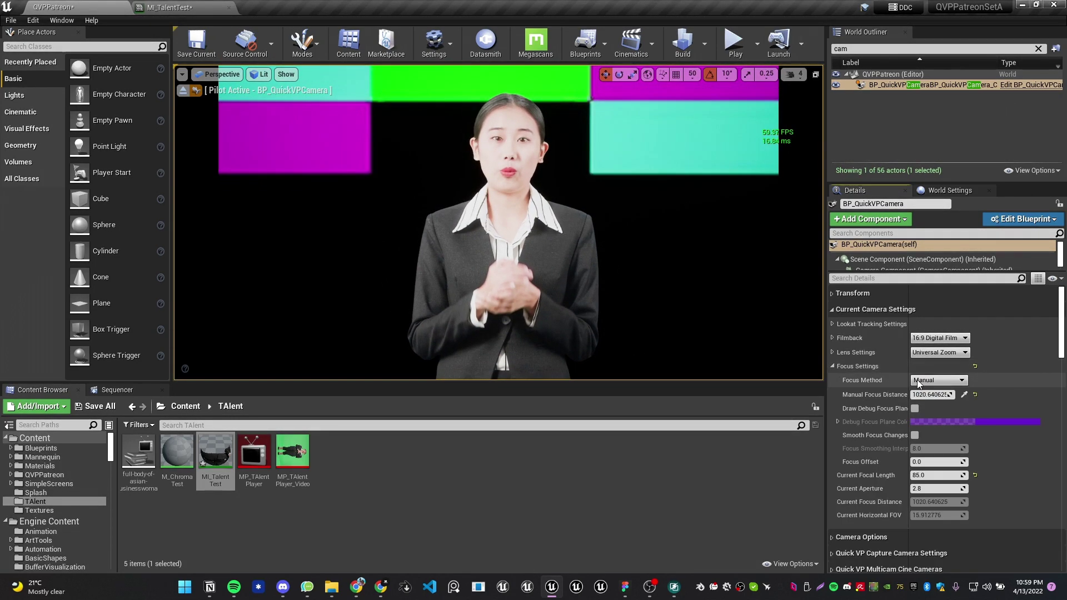
left_click(528, 256)
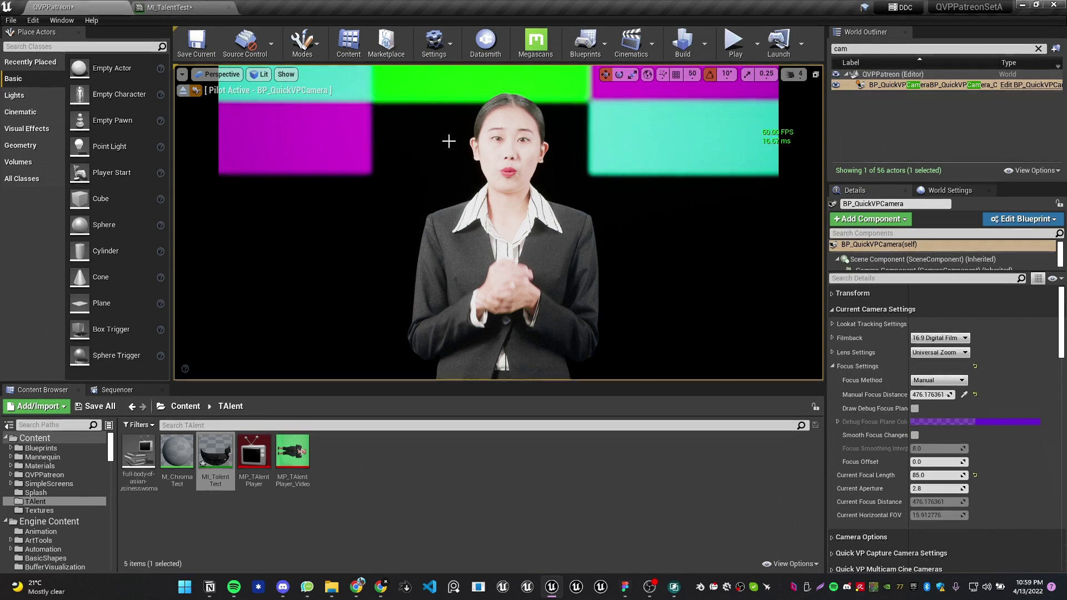
left_click(832, 367)
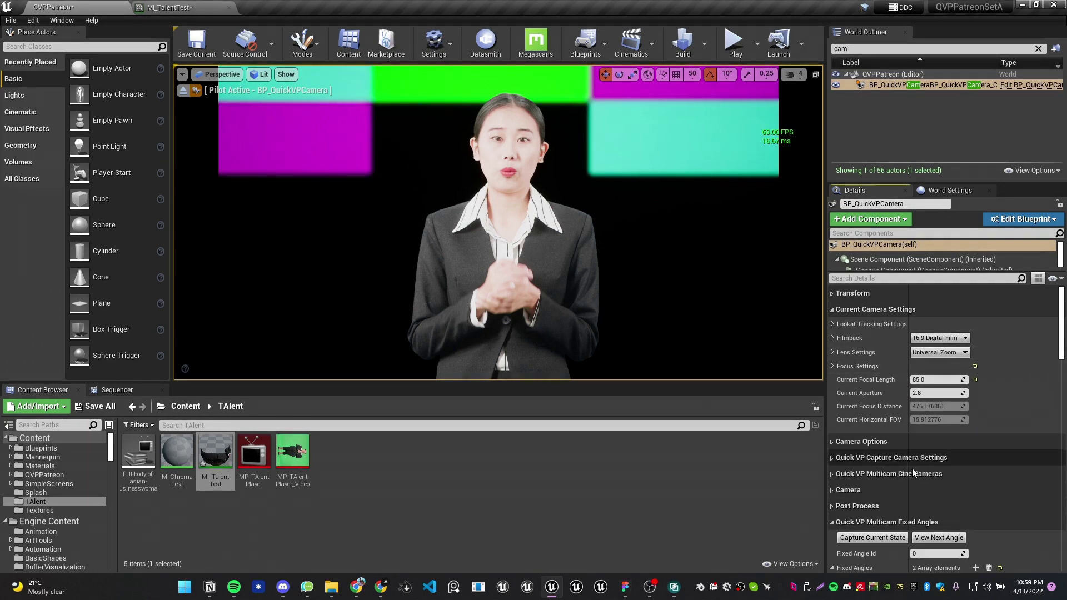
Set the Fixed Angle Id to 1 and capture the current close view for it
scroll(912, 467, "down", 5)
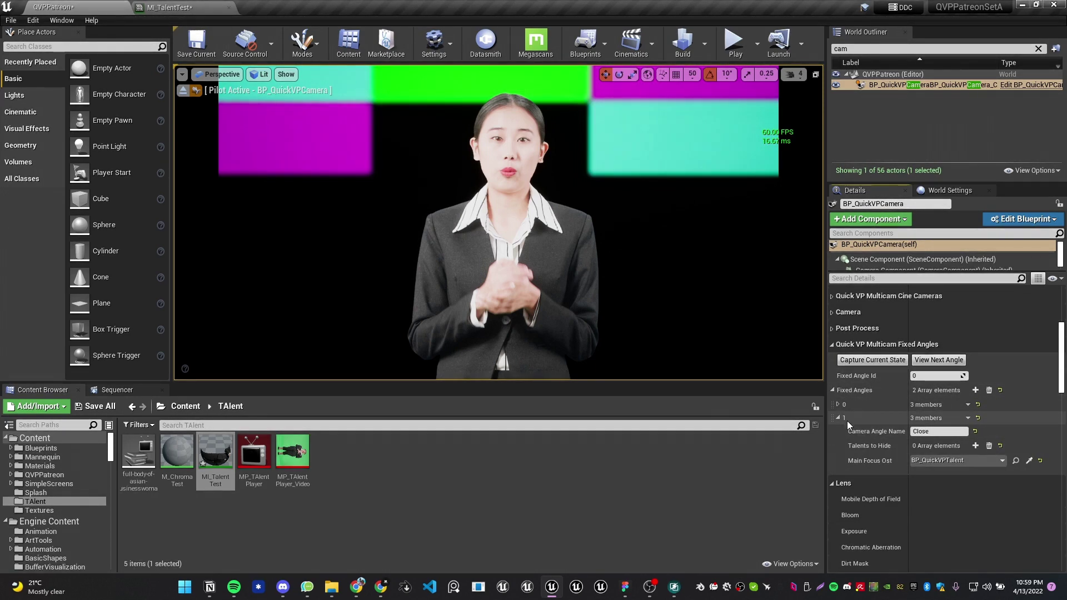
left_click(924, 376)
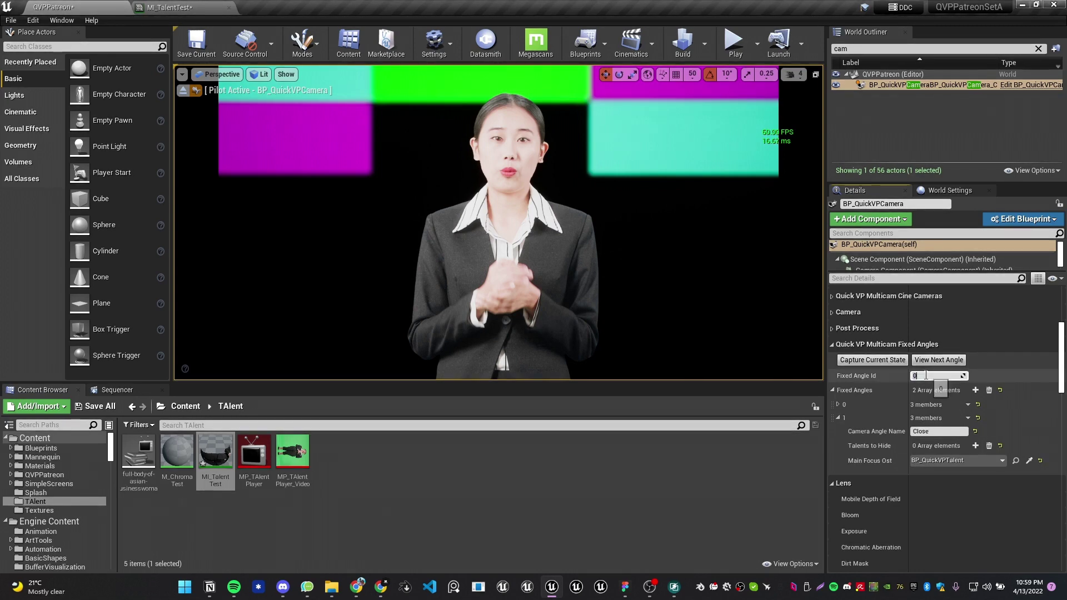
type("1")
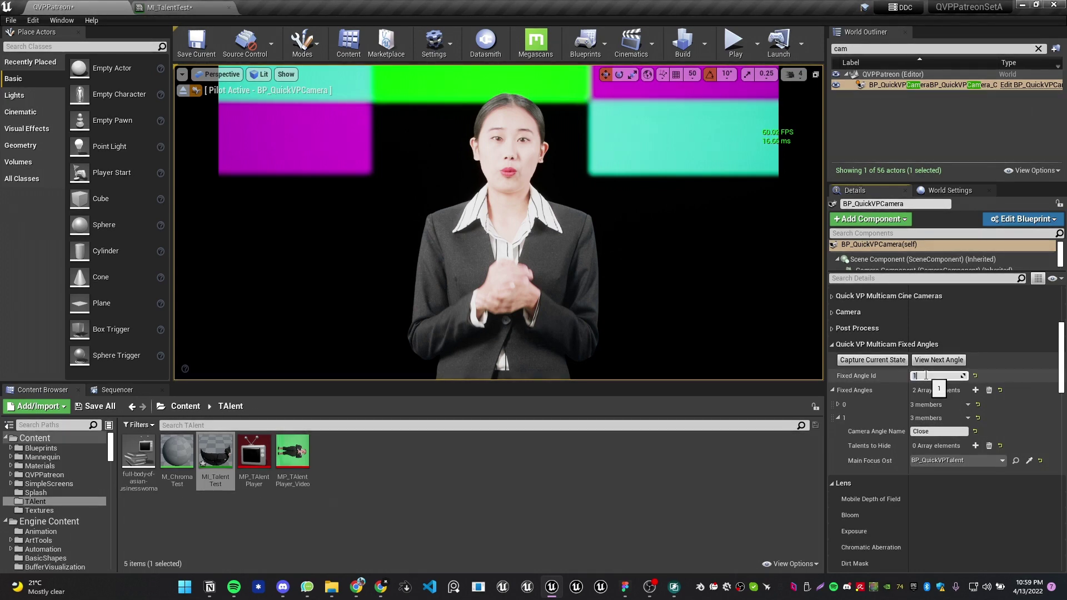
left_click(888, 360)
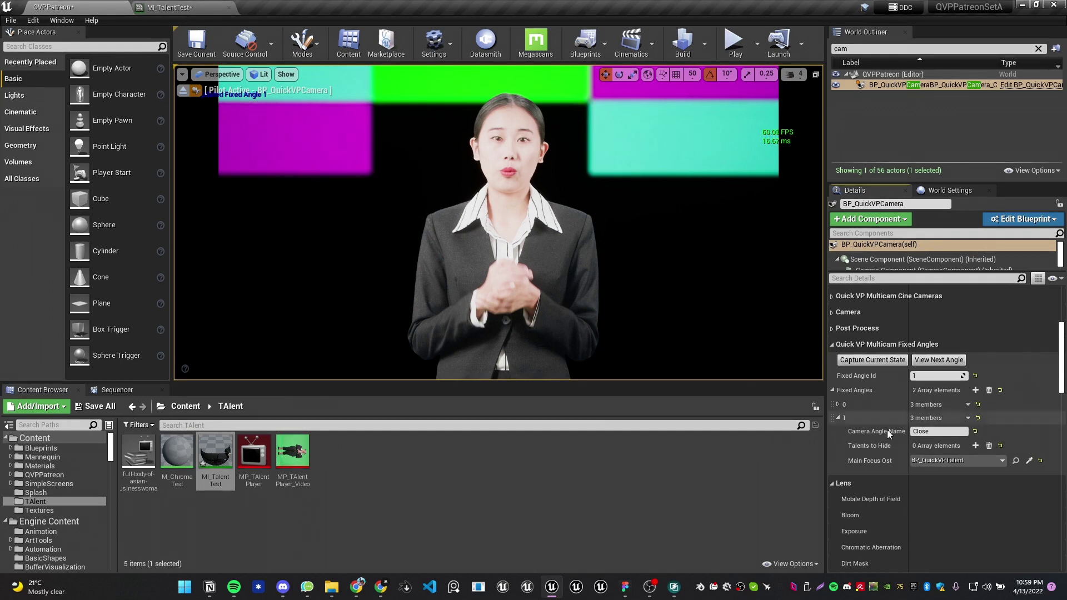
left_click(839, 418)
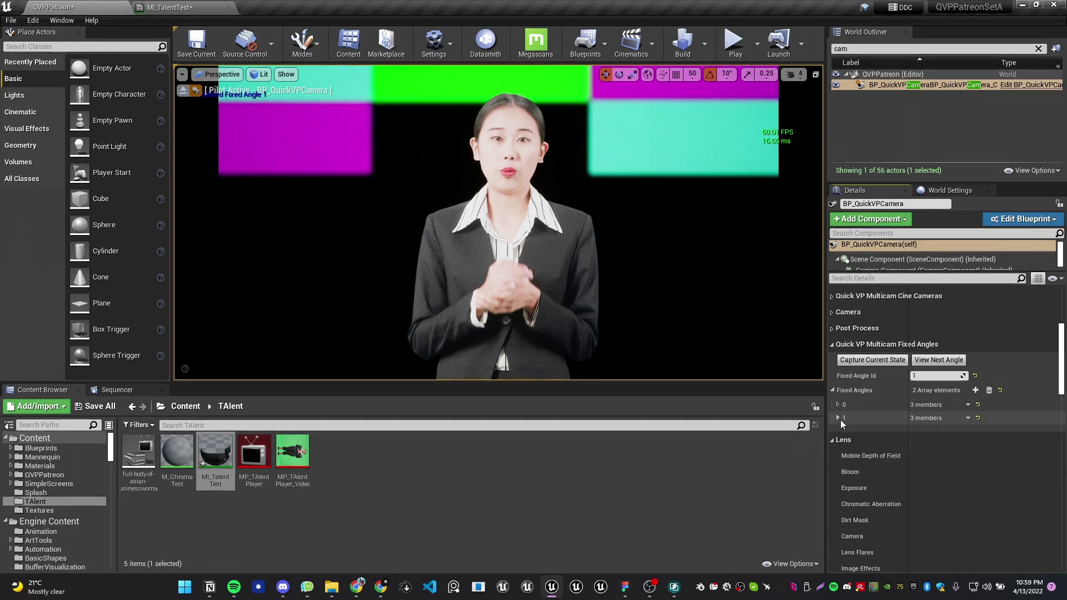
Add a third fixed angle to BP_QuickVPCamera and name it Wide
left_click(975, 390)
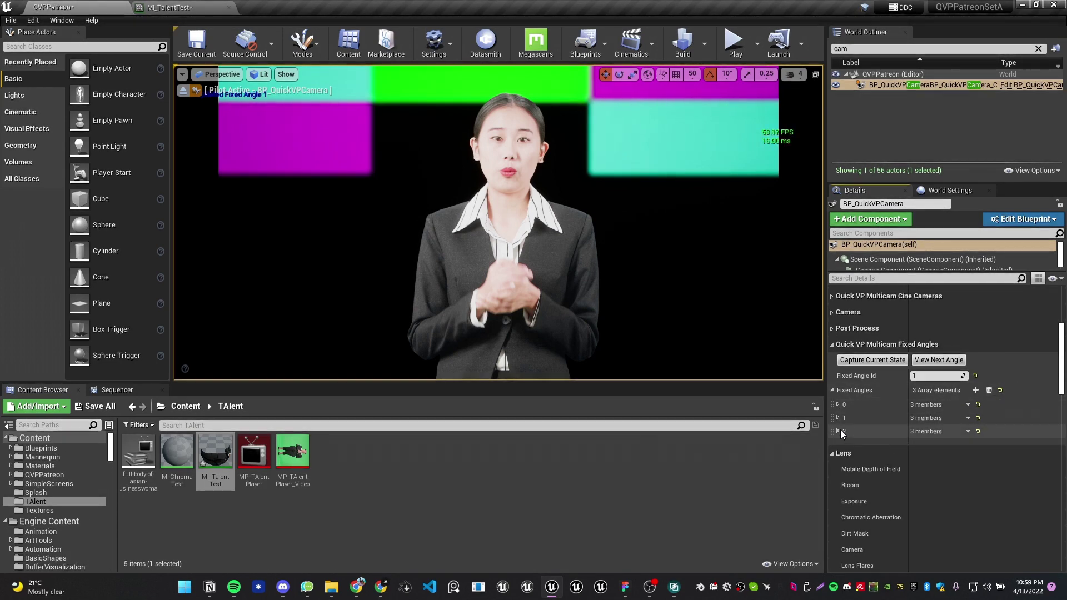
left_click(837, 418)
left_click(837, 417)
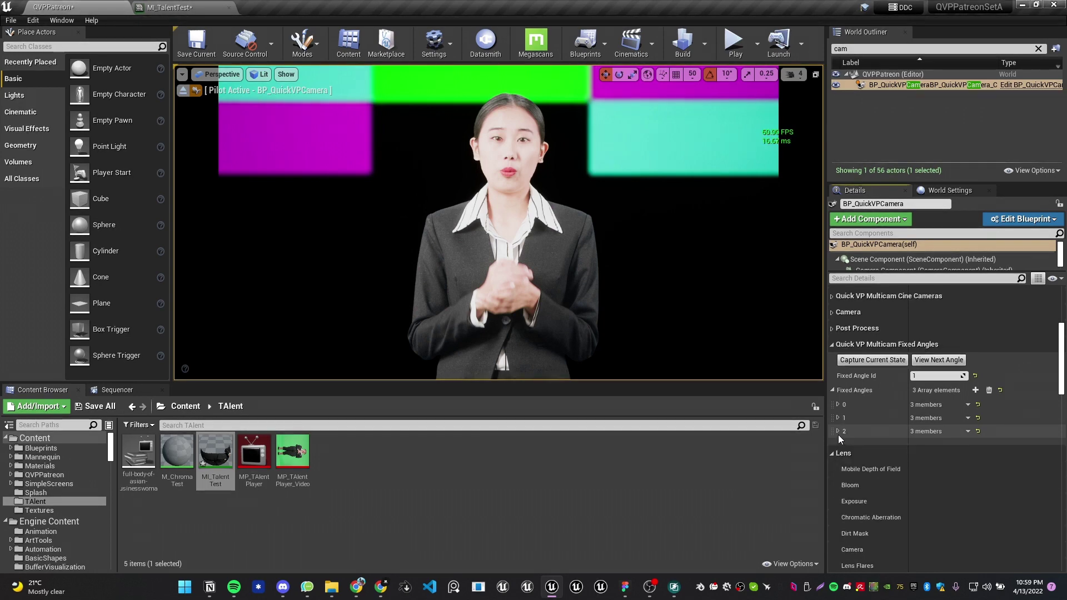
left_click(838, 431)
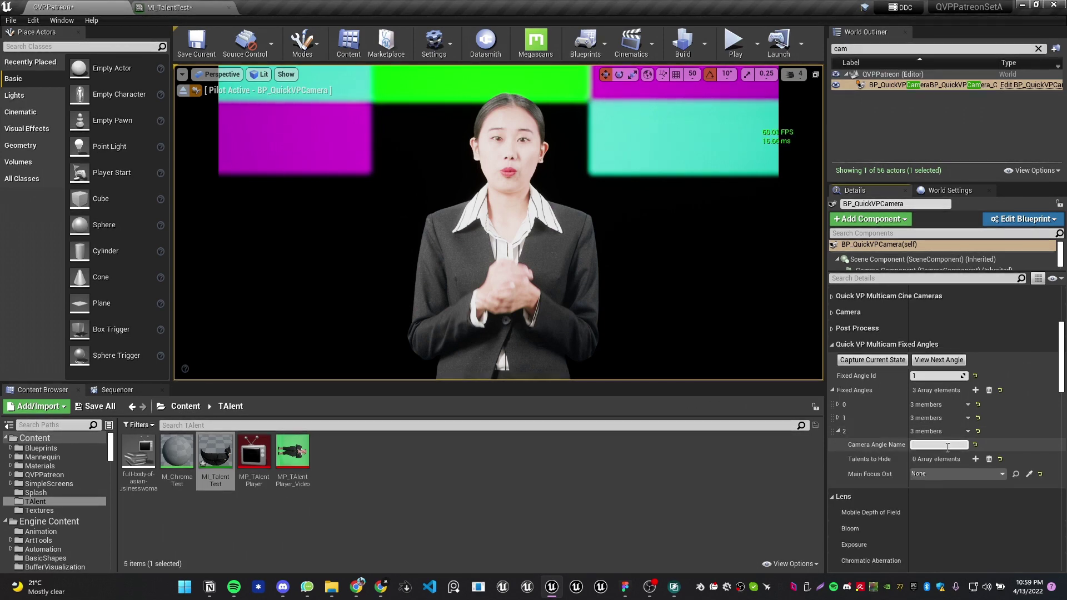
type("Wide")
scroll(911, 430, "up", 2)
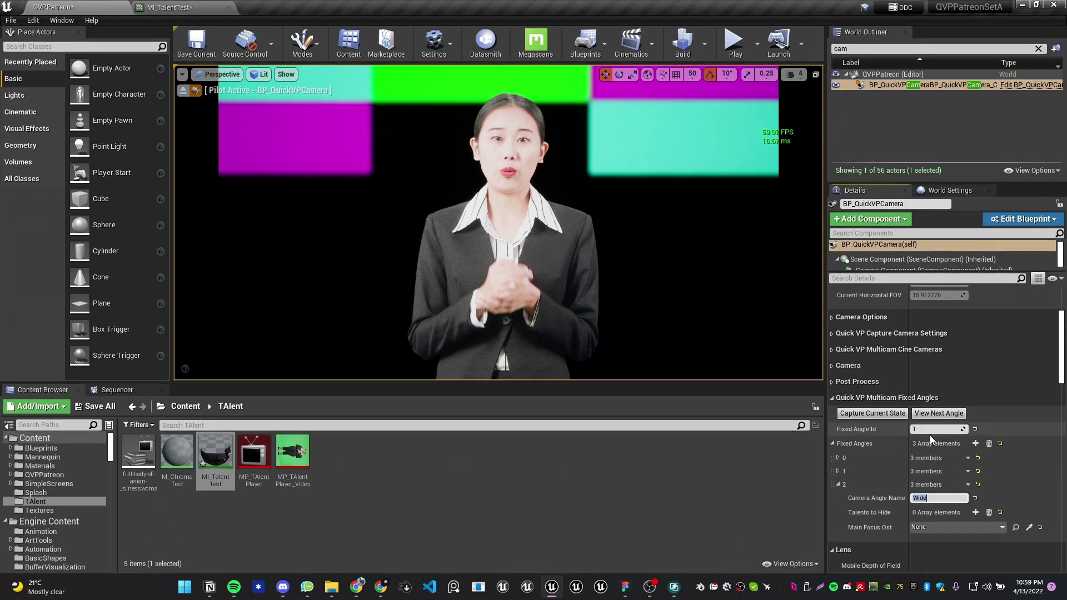
Frame the whole stage and video wall at a focal length of 24 and capture the view as fixed angle 2
left_click(929, 431)
type("2")
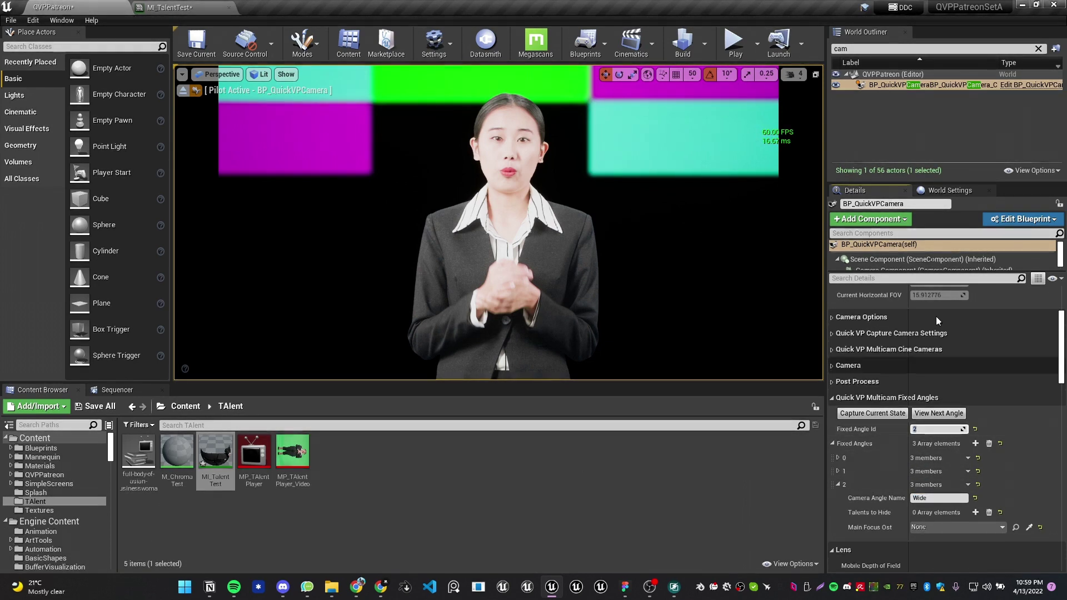
scroll(934, 389, "up", 3)
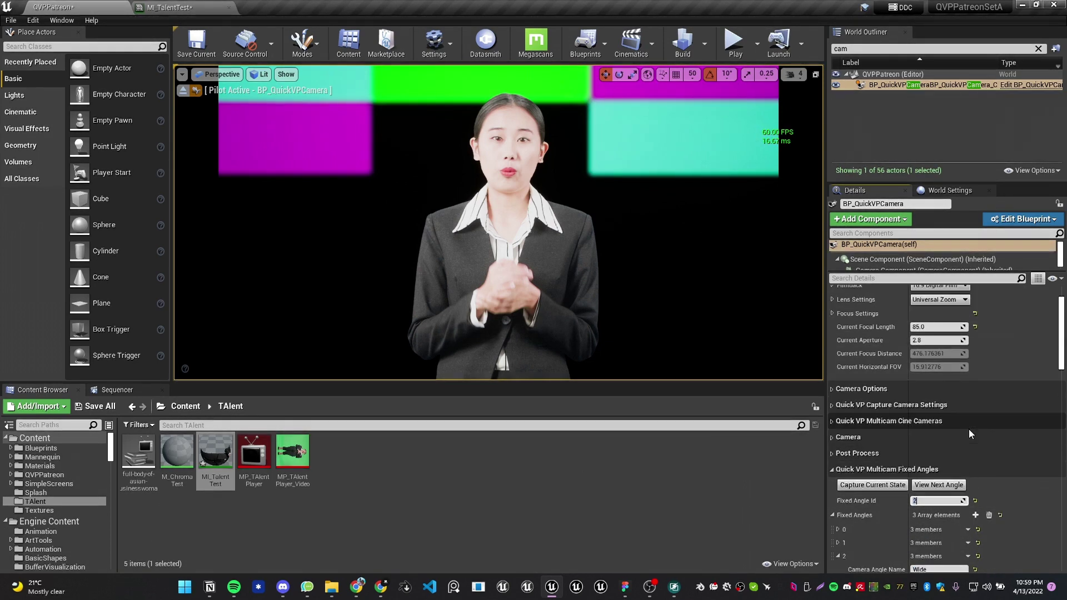
left_click(937, 323)
key("Return")
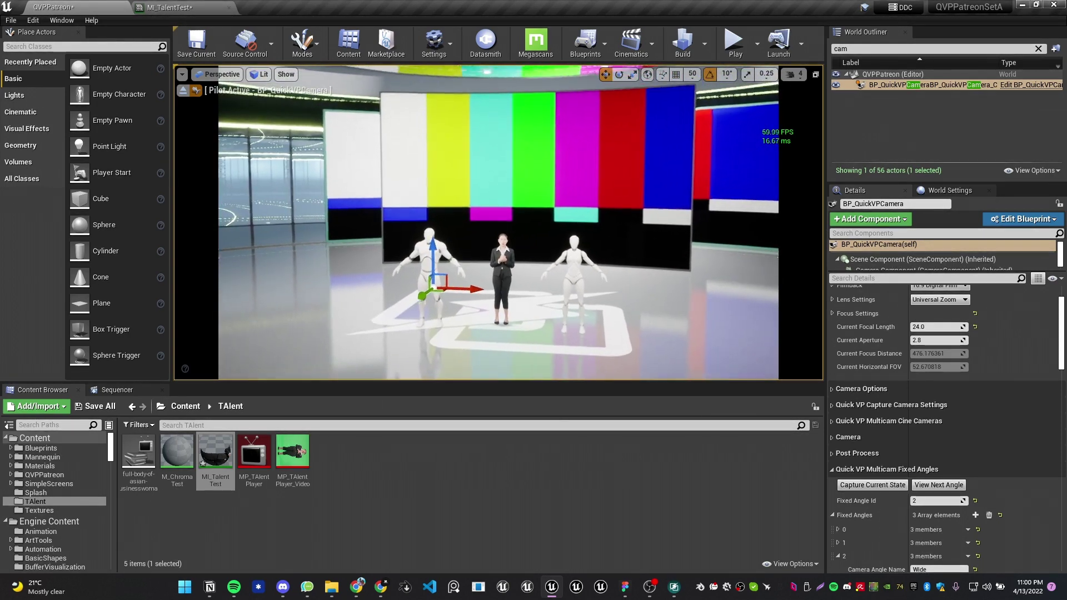
scroll(964, 479, "down", 3)
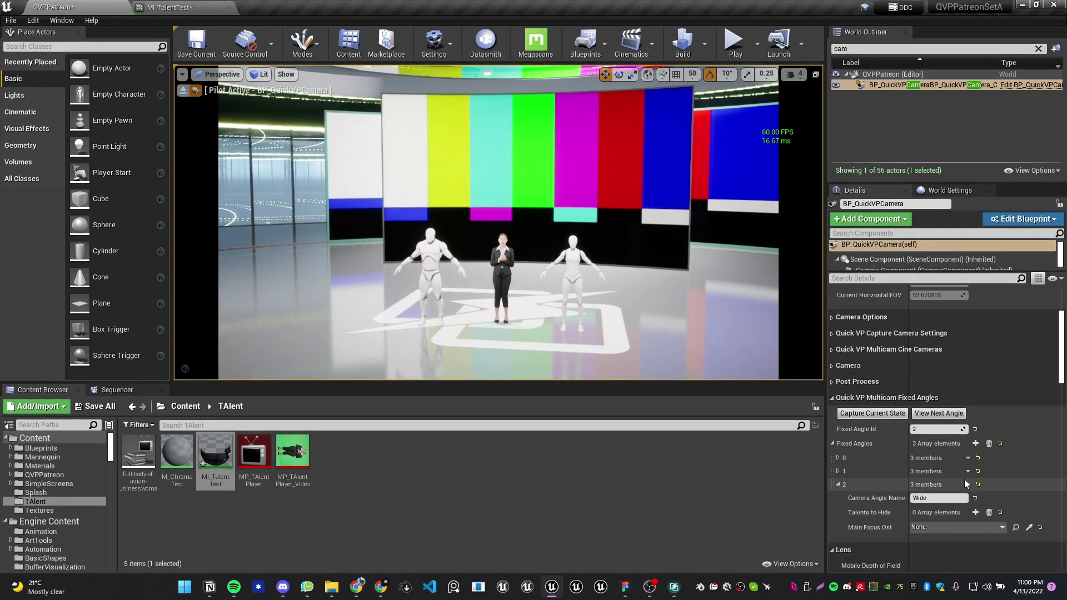
left_click(882, 414)
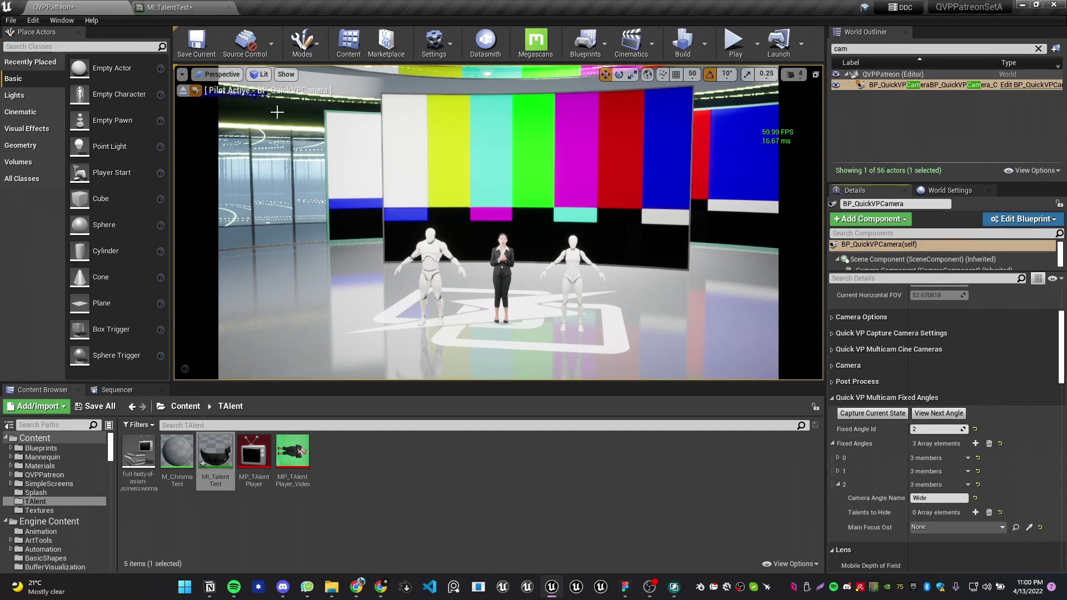
left_click(838, 485)
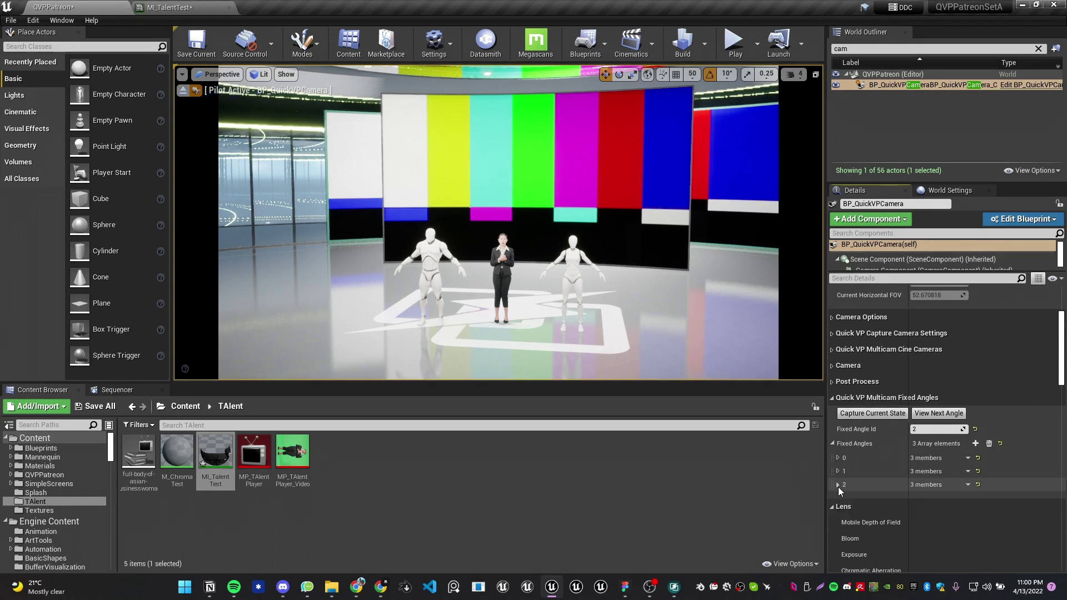
Cycle once through the Medium, Close and Wide fixed angles to check their framing
left_click(939, 414)
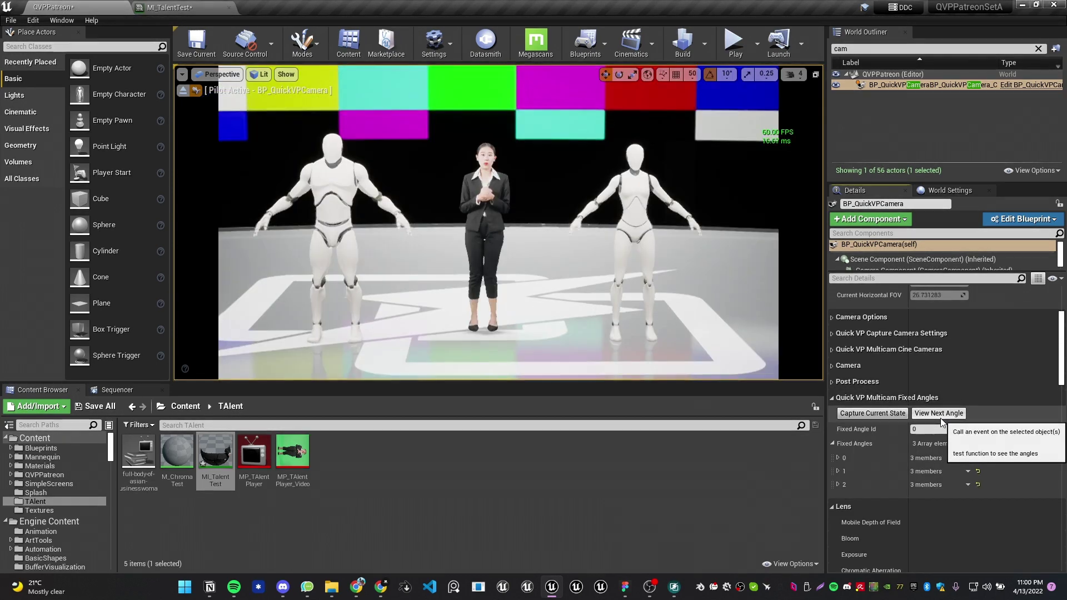
left_click(940, 415)
left_click(940, 416)
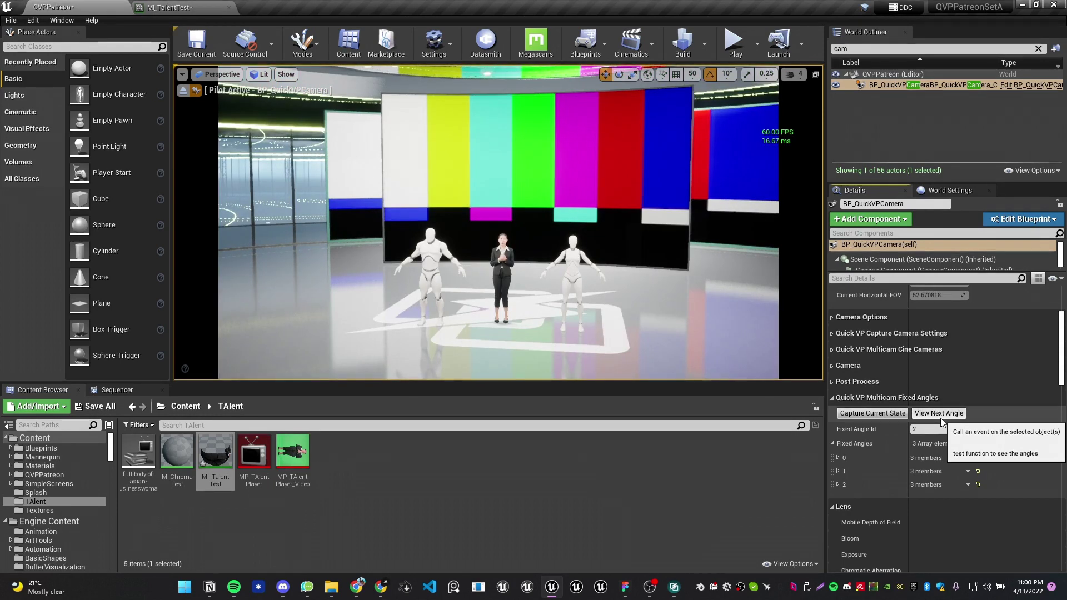
Reset the camera's Manual Focus Distance to its 100000 cm default and capture the wide view again as fixed angle 2
scroll(884, 366, "up", 2)
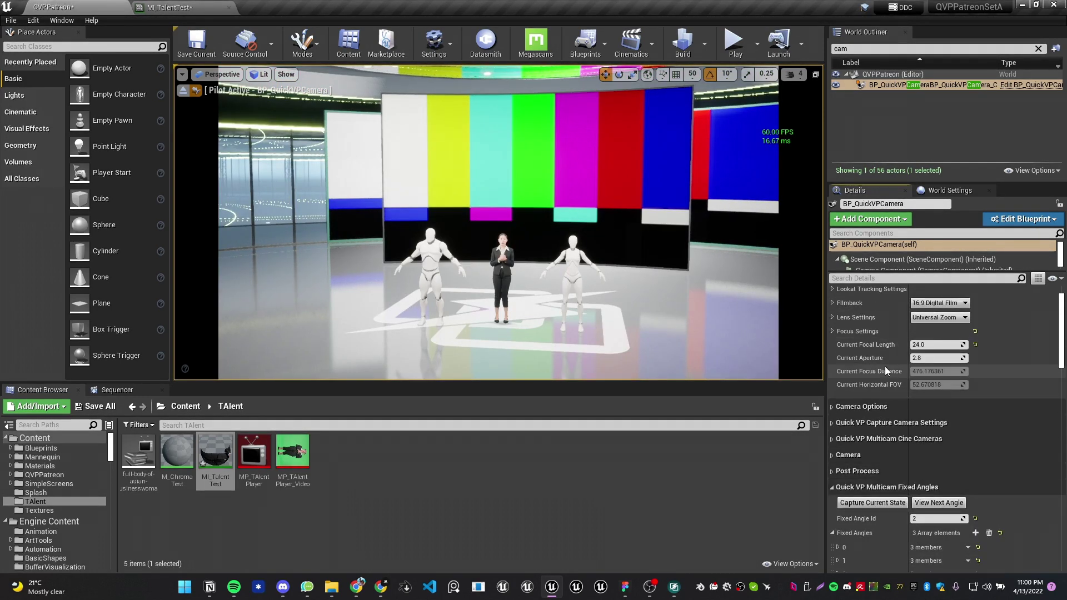
left_click(832, 332)
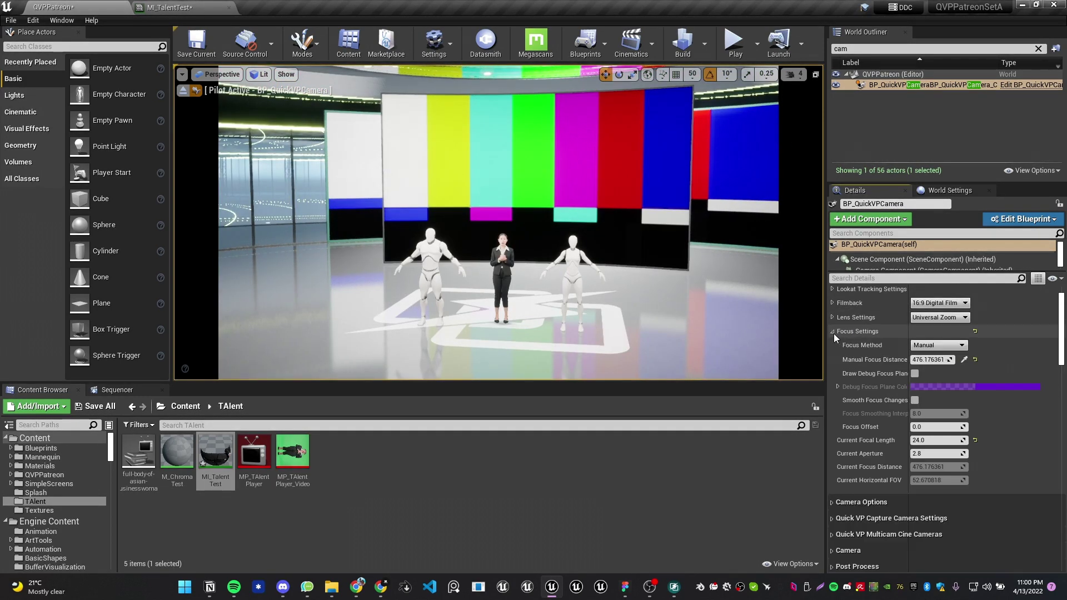
left_click(964, 359)
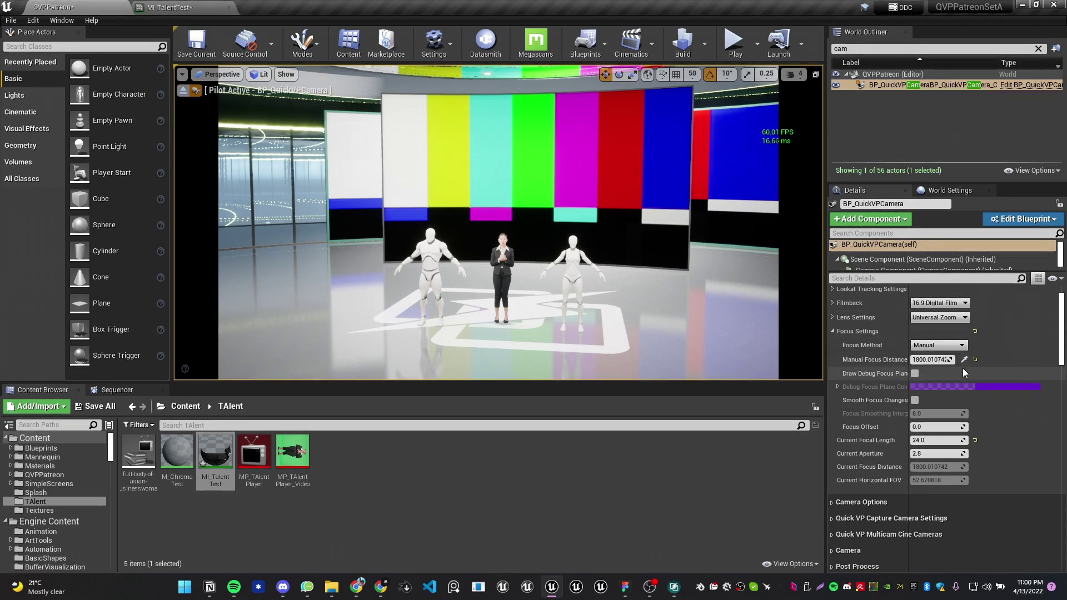
left_click(975, 360)
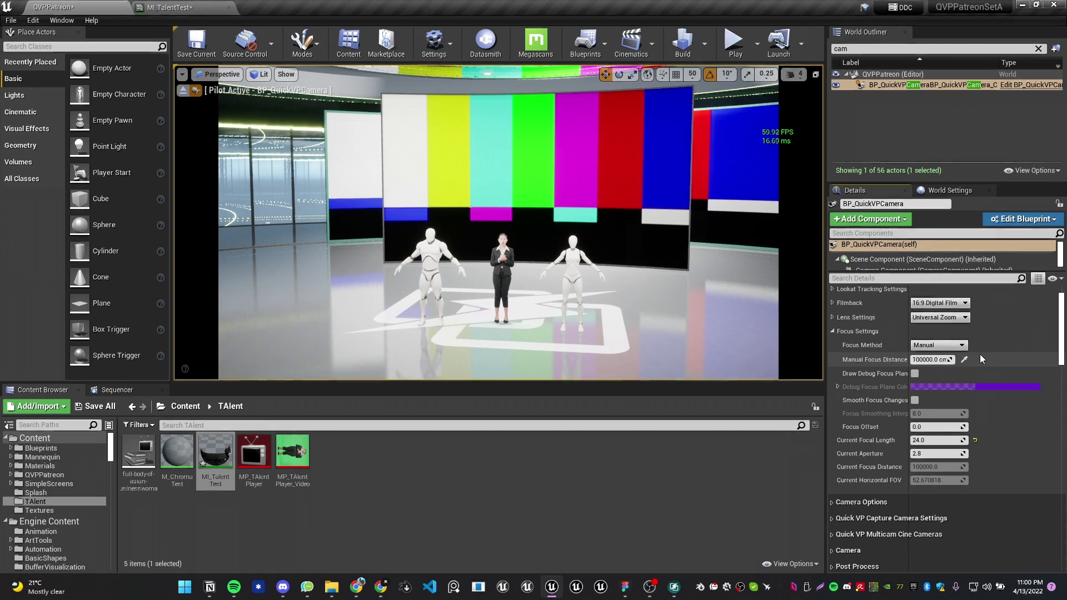
left_click(929, 451)
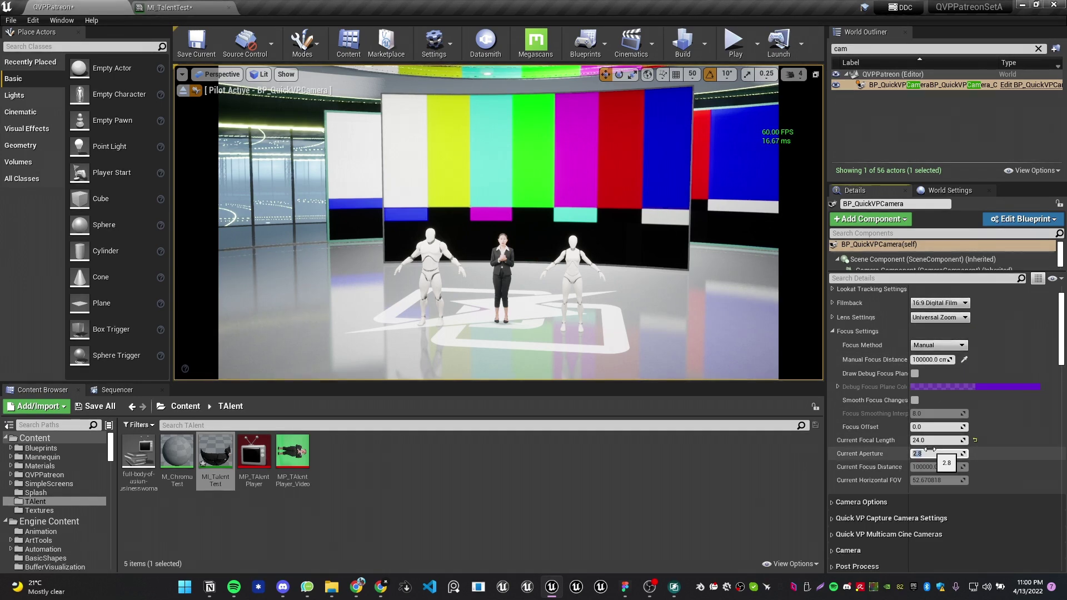
left_click(832, 333)
left_click(832, 332)
scroll(940, 438, "down", 3)
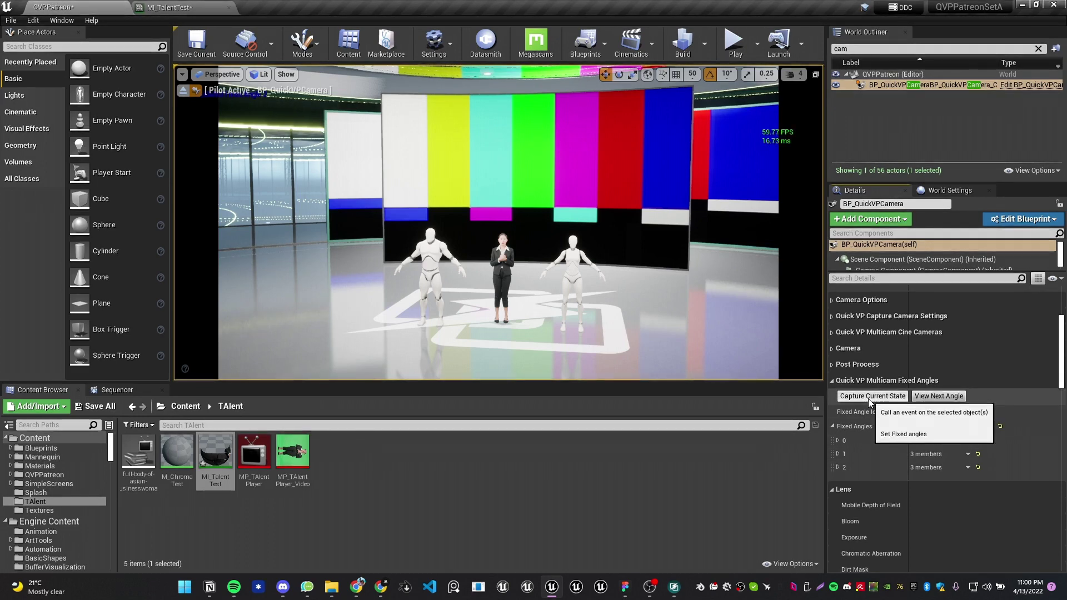
Step repeatedly through all three fixed angles of BP_QuickVPCamera to review the captured views, ending on the Wide angle
left_click(944, 397)
left_click(944, 396)
left_click(944, 396)
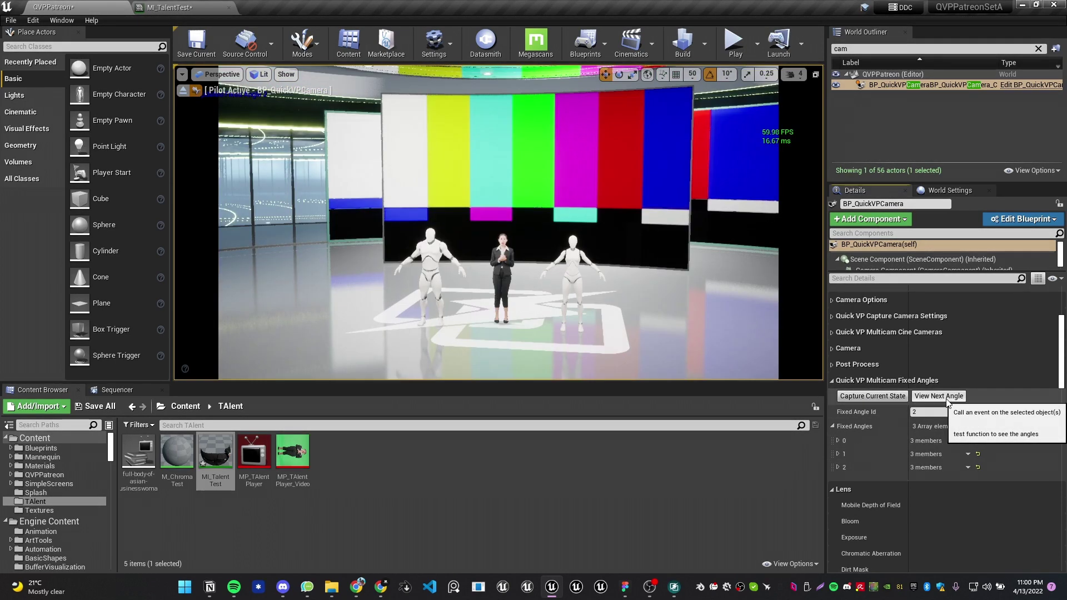
left_click(944, 396)
left_click(945, 396)
left_click(946, 397)
left_click(946, 397)
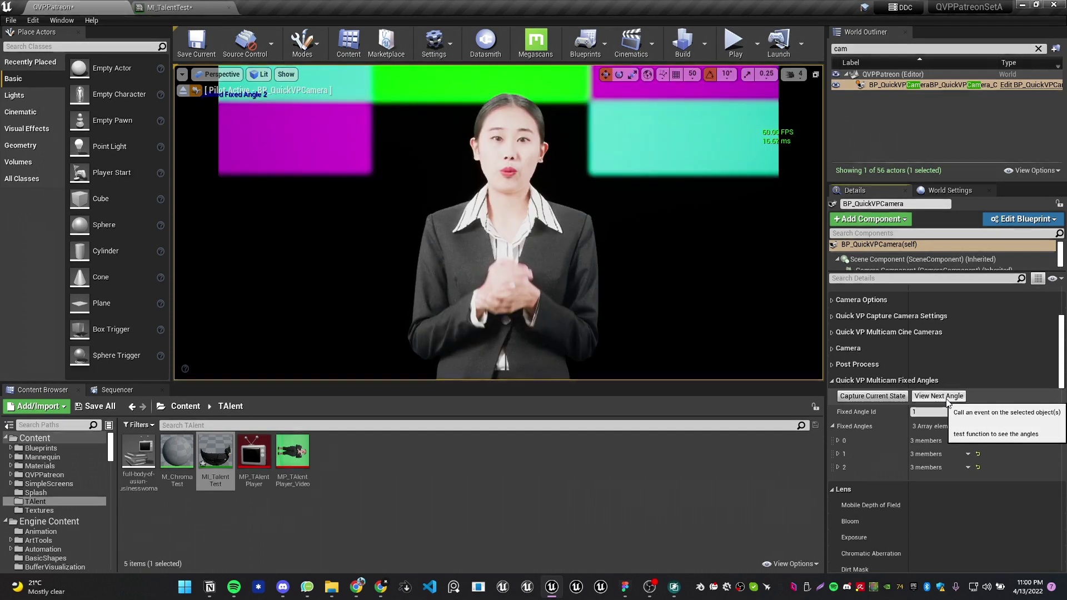
left_click(946, 397)
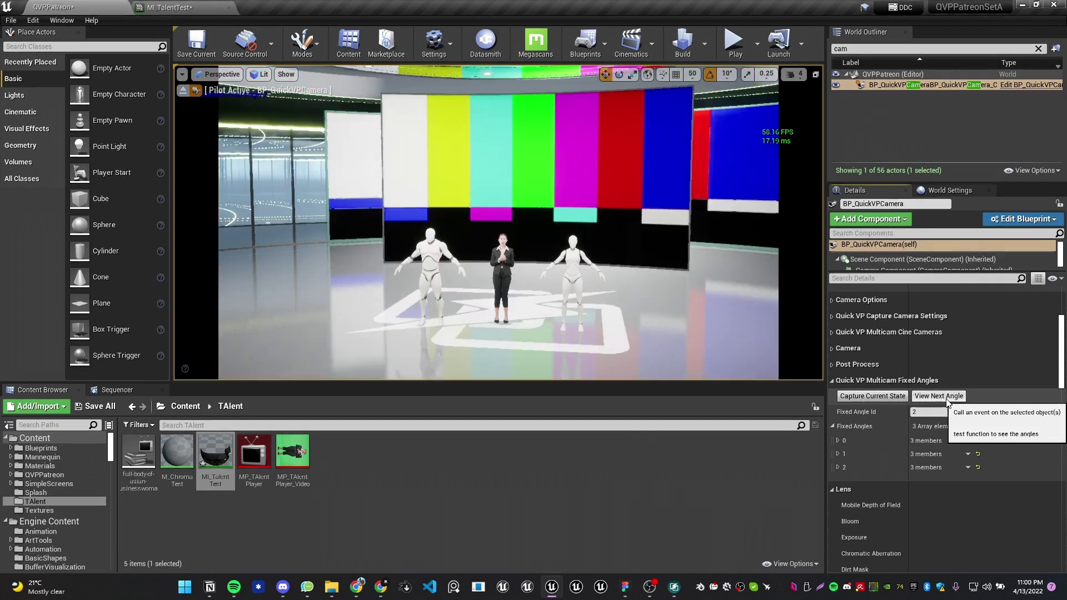
Start playing the level in the editor and switch to the QuickVP Studio app
left_click(728, 46)
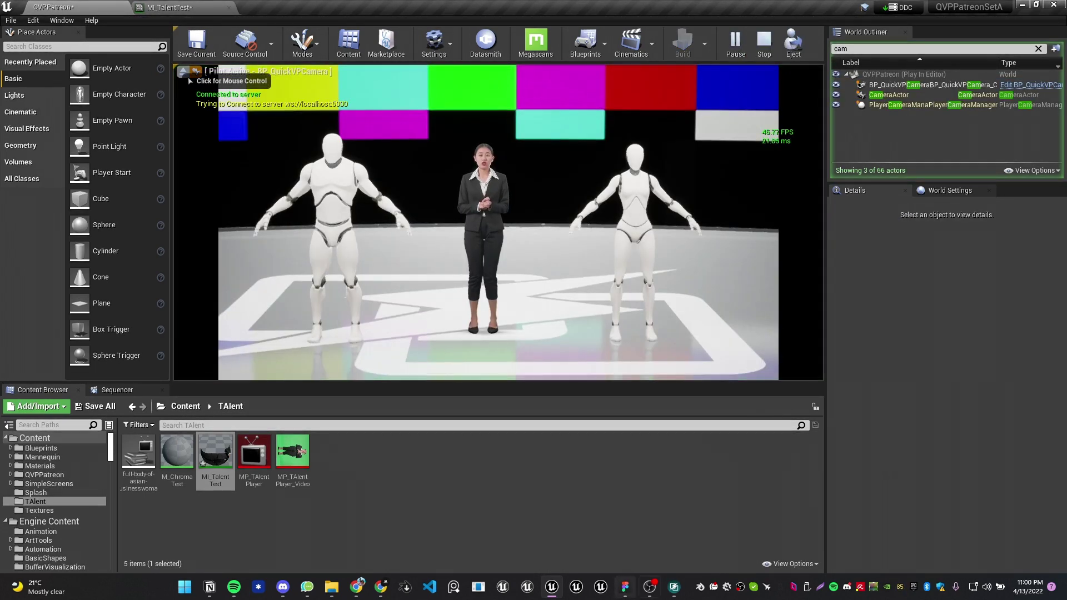
left_click(675, 587)
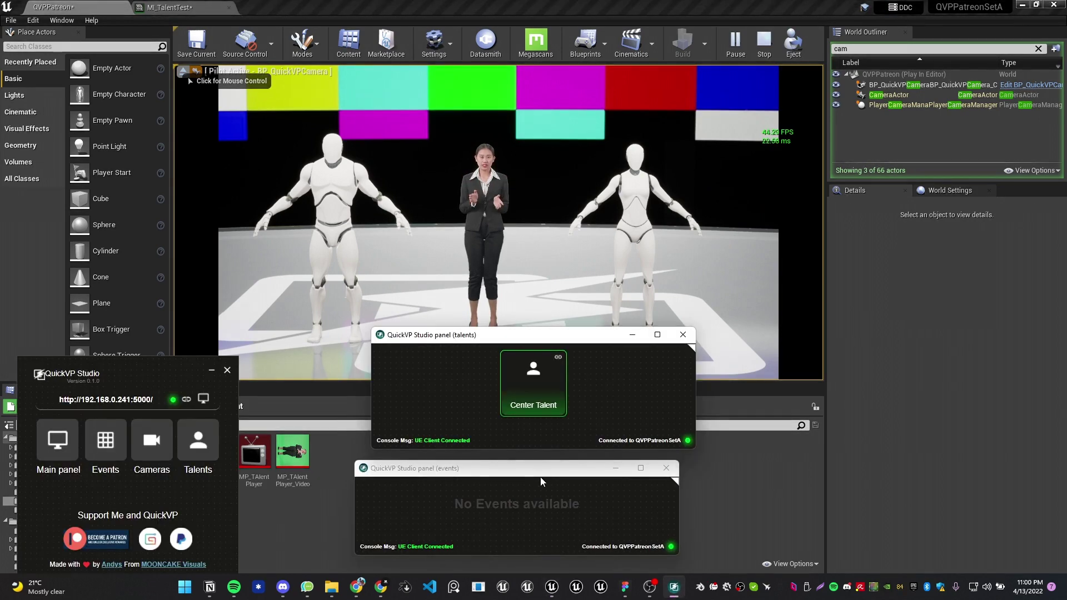
Close the events panel in QuickVP Studio, open the cameras panel beneath the talents panel, and switch to the Close angle
left_click(666, 468)
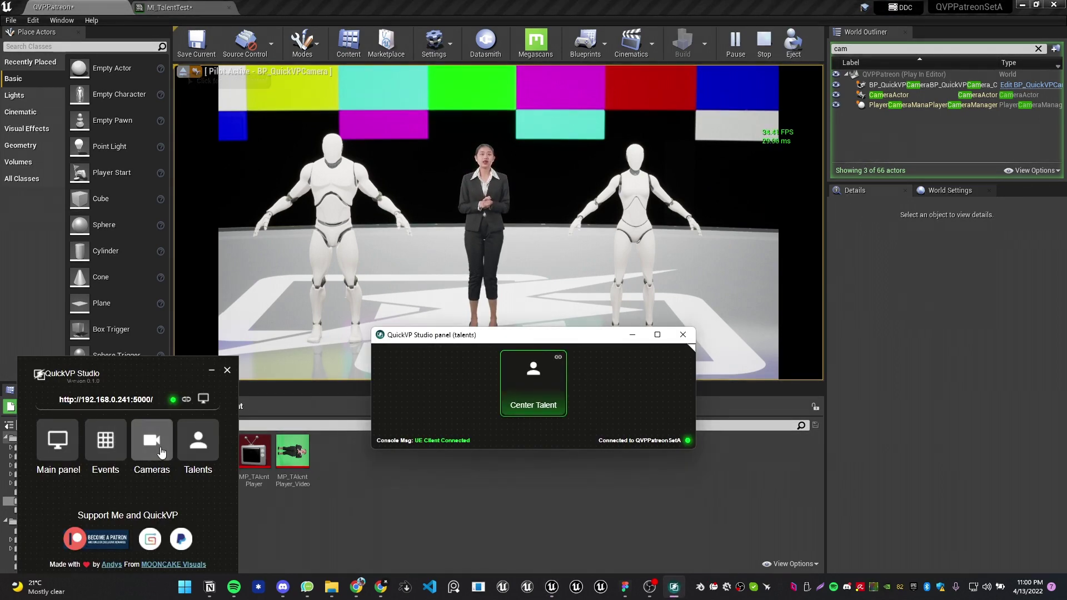
left_click(160, 449)
left_click_drag(577, 123, 539, 469)
left_click(533, 520)
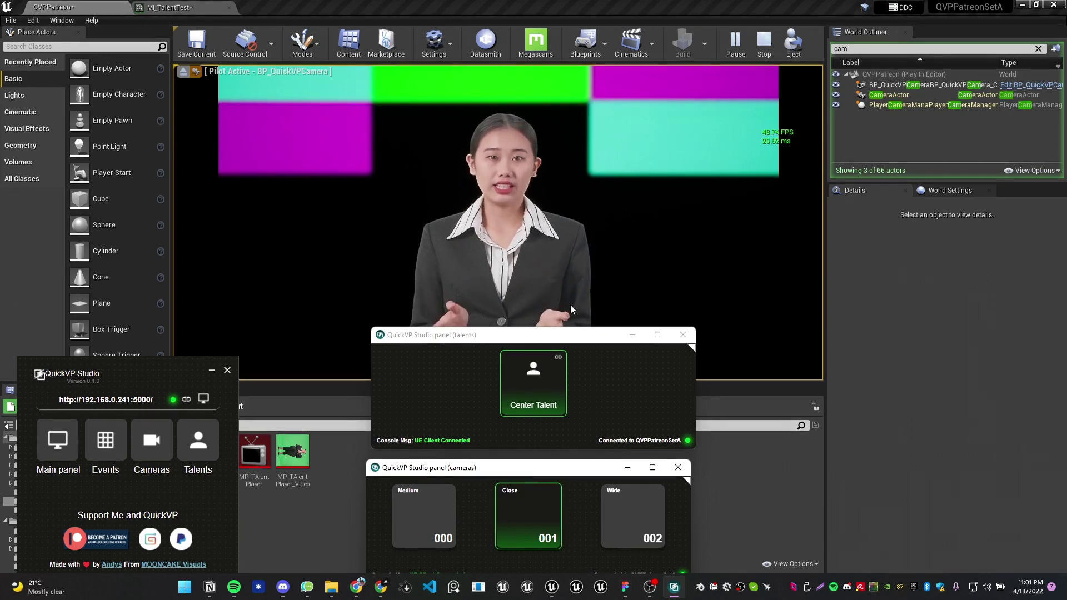
Preview the Close angle full screen in Unreal Engine, then switch to the Wide angle from QuickVP Studio and preview it full screen too
left_click(549, 248)
key("F11")
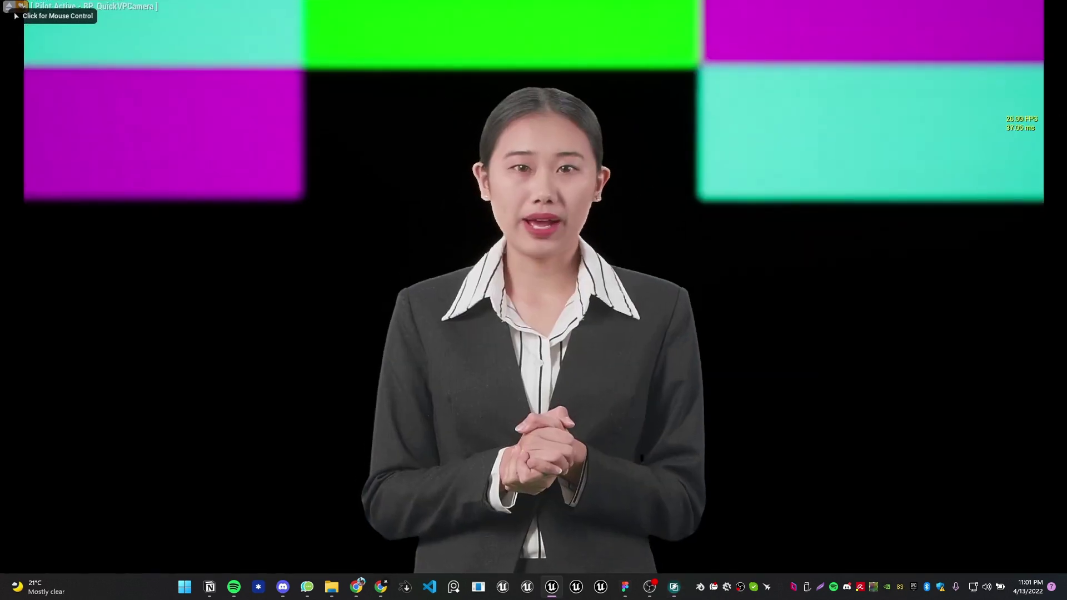
key("F11")
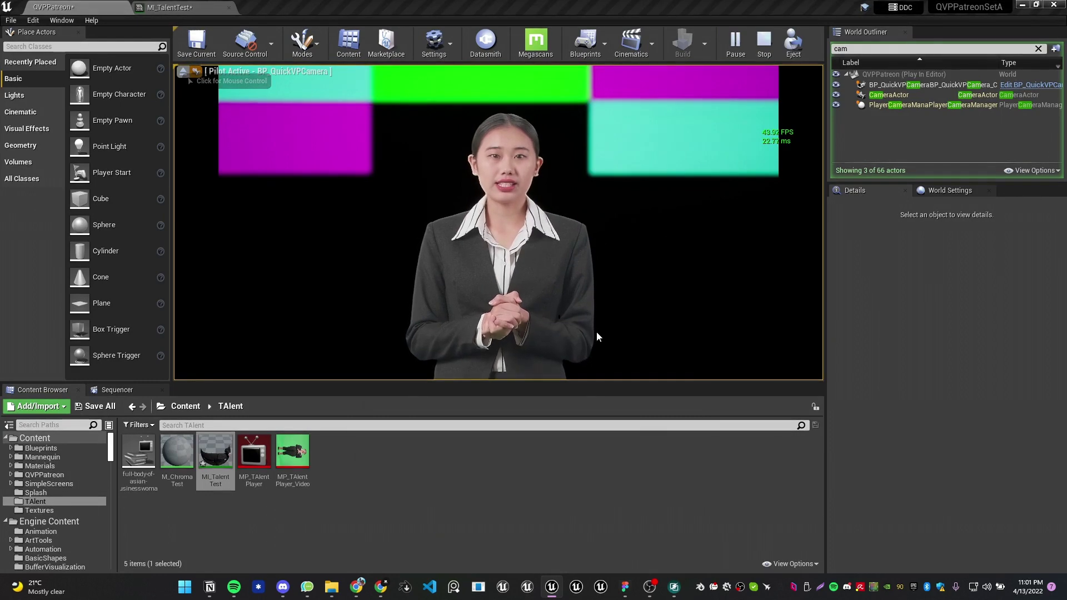
key("alt+Tab")
left_click(625, 534)
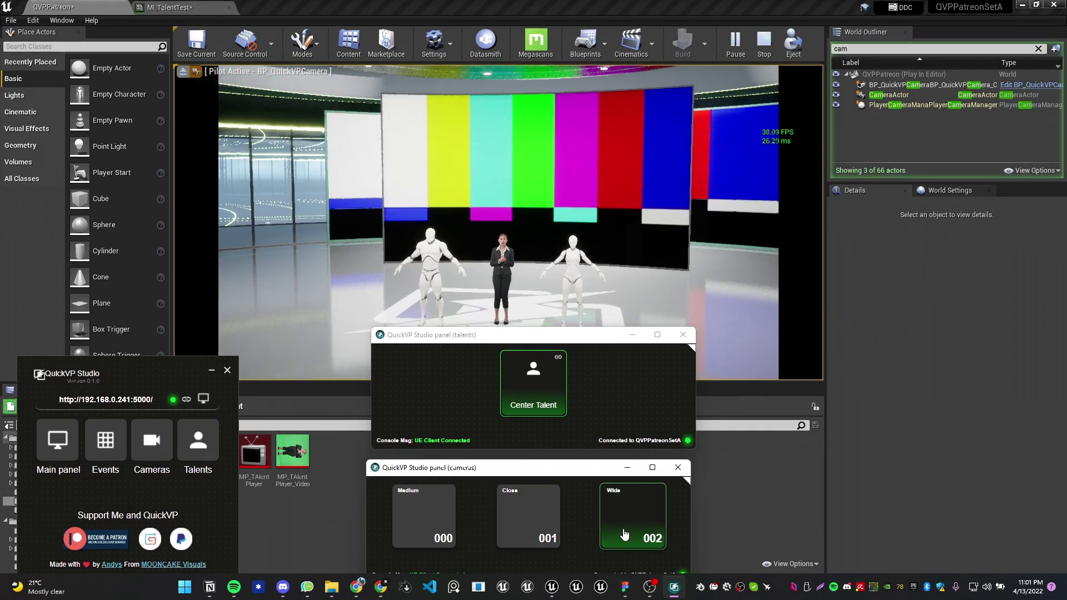
left_click(639, 321)
key("F11")
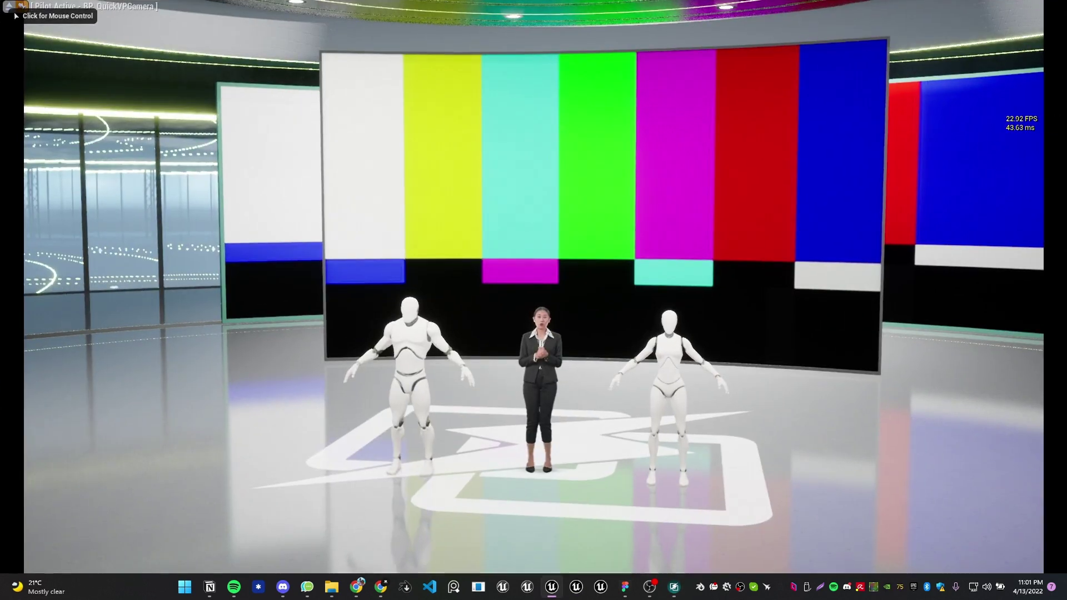
key("F11")
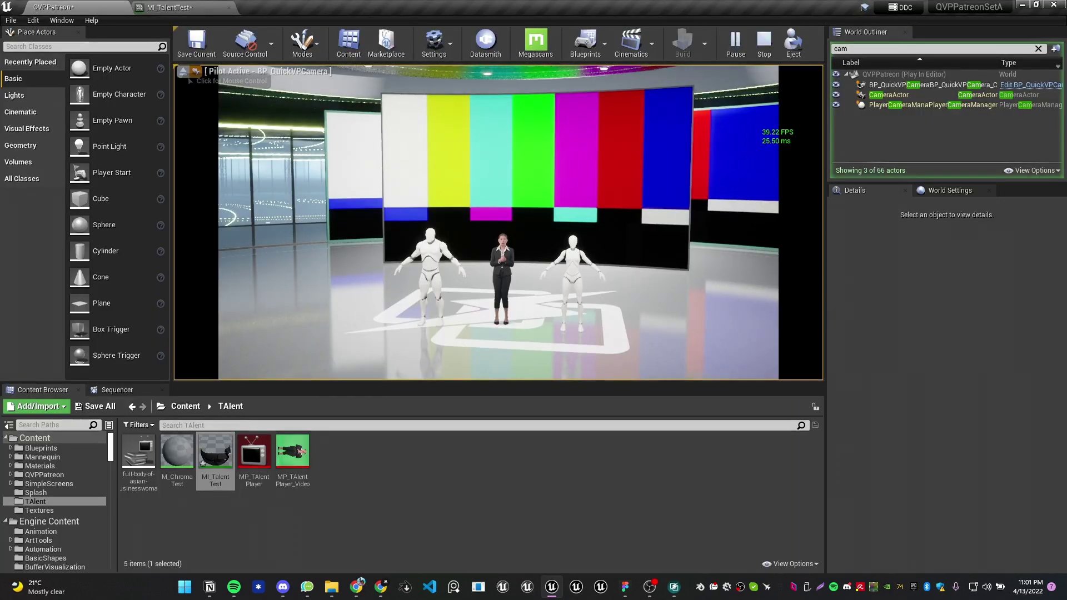
Stop the play session, stop piloting BP_QuickVPCamera, and save all changes with nothing left selected
key("Escape")
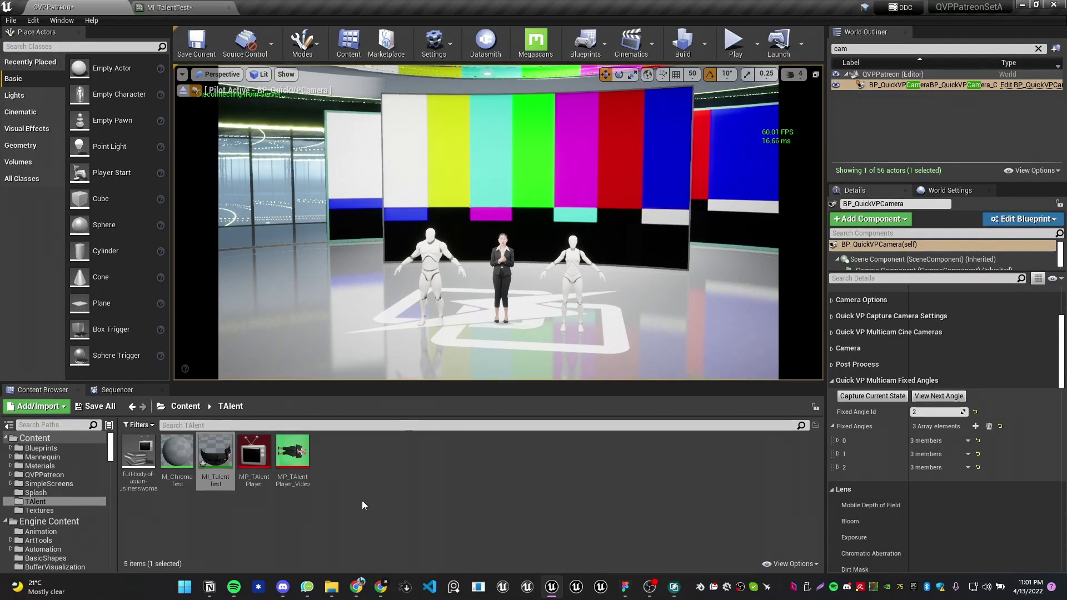
left_click(181, 93)
key("ctrl+shift+s")
right_click_drag(552, 233, 552, 288)
key("Escape")
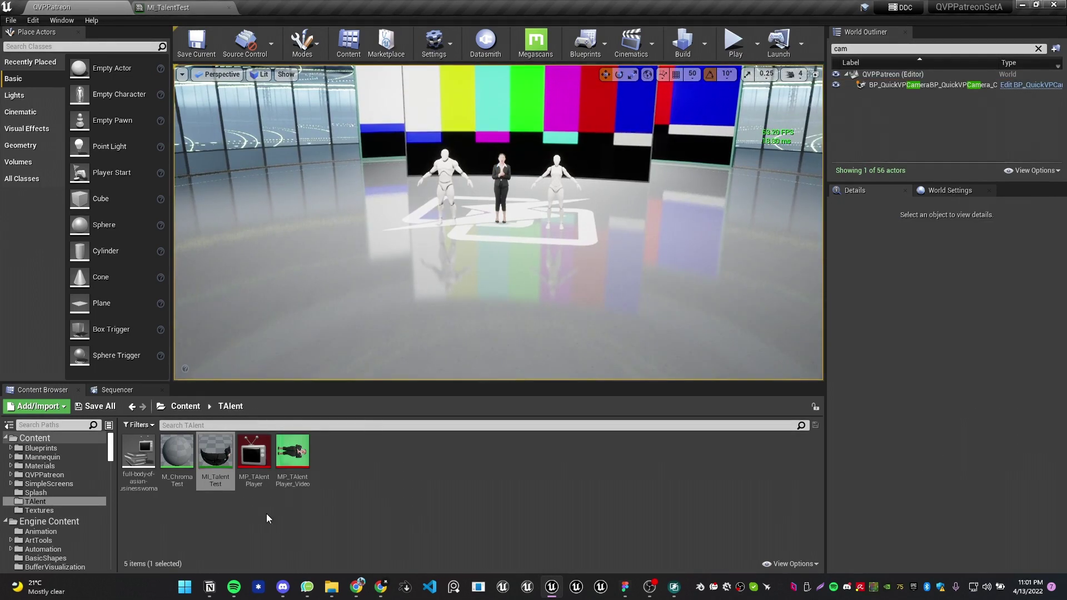
Enable Loop on the MP_TAlentPlayer media player, close its editor and return to the QVPPatreon level
double_click(253, 452)
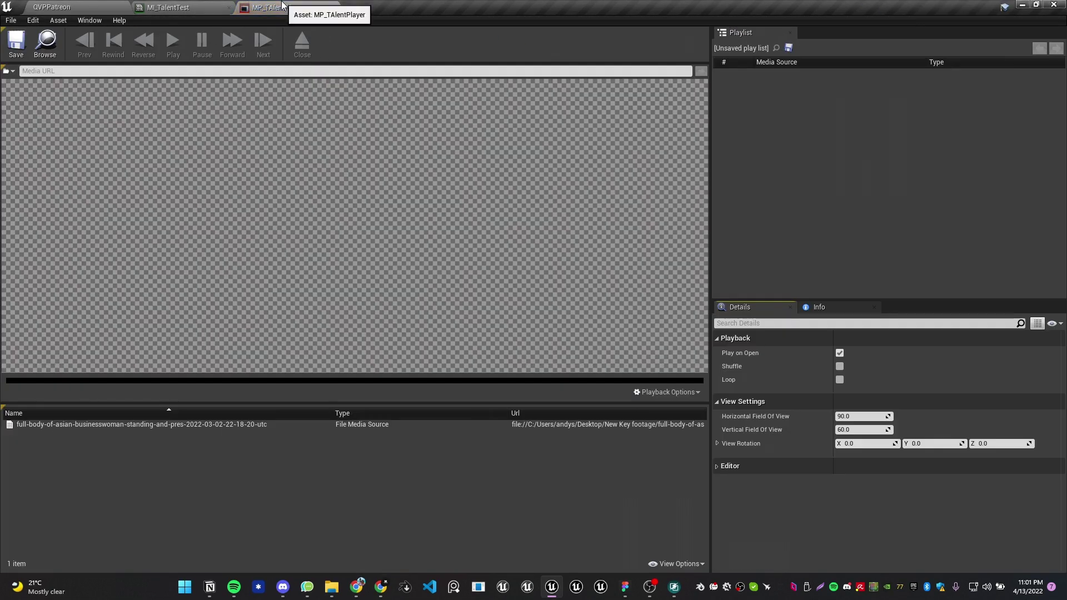
left_click(25, 5)
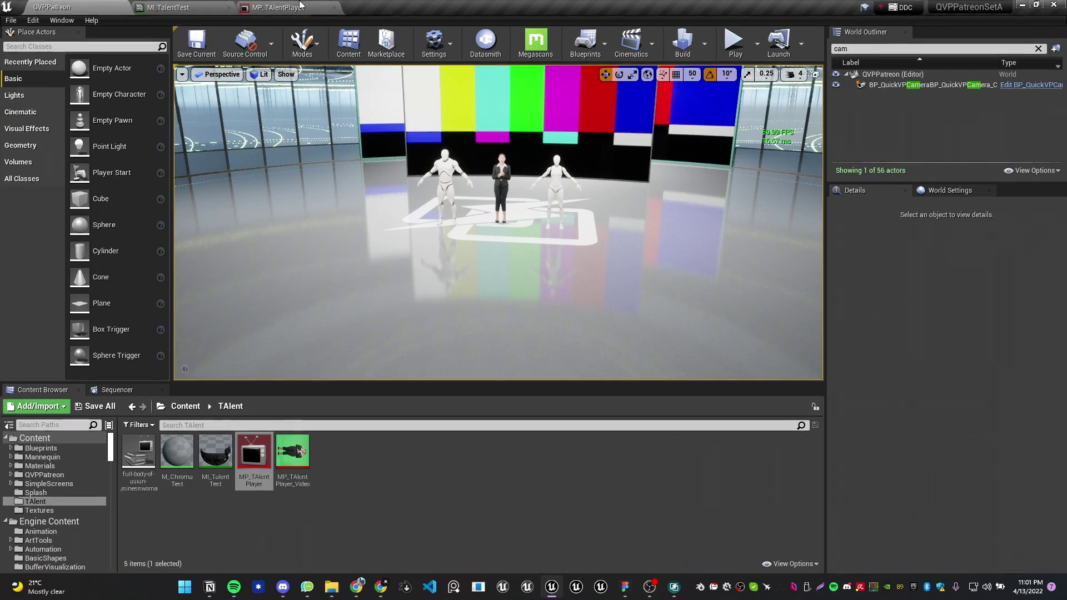
left_click(299, 5)
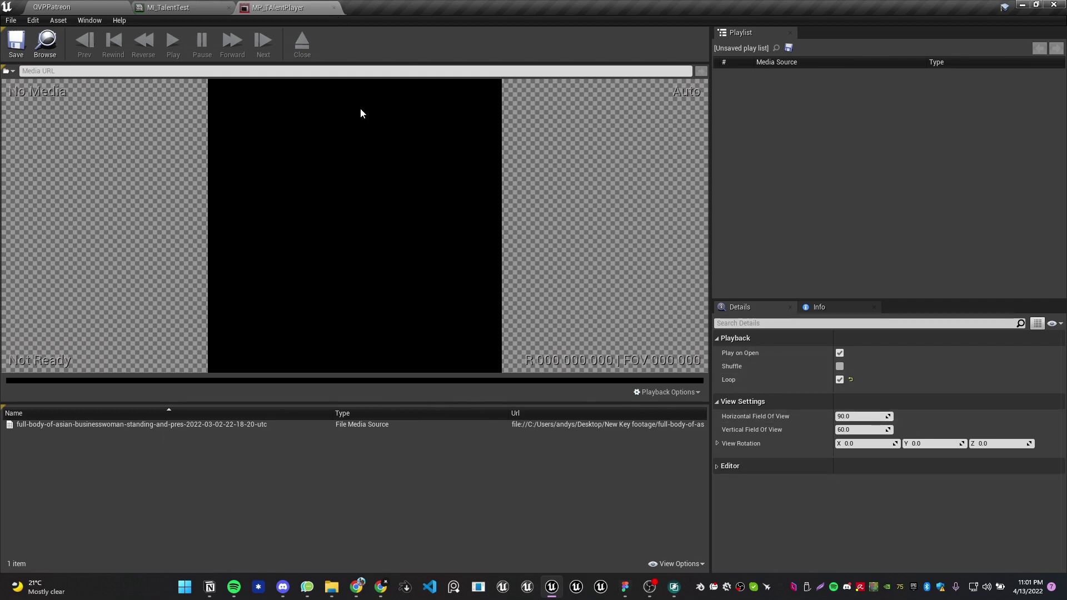
left_click(334, 7)
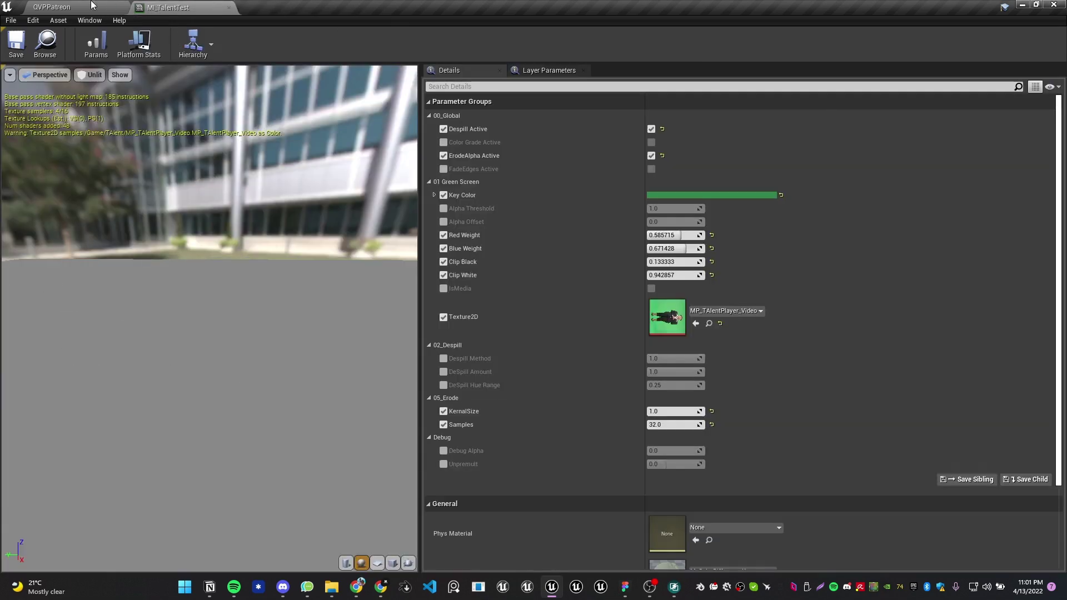
left_click(92, 7)
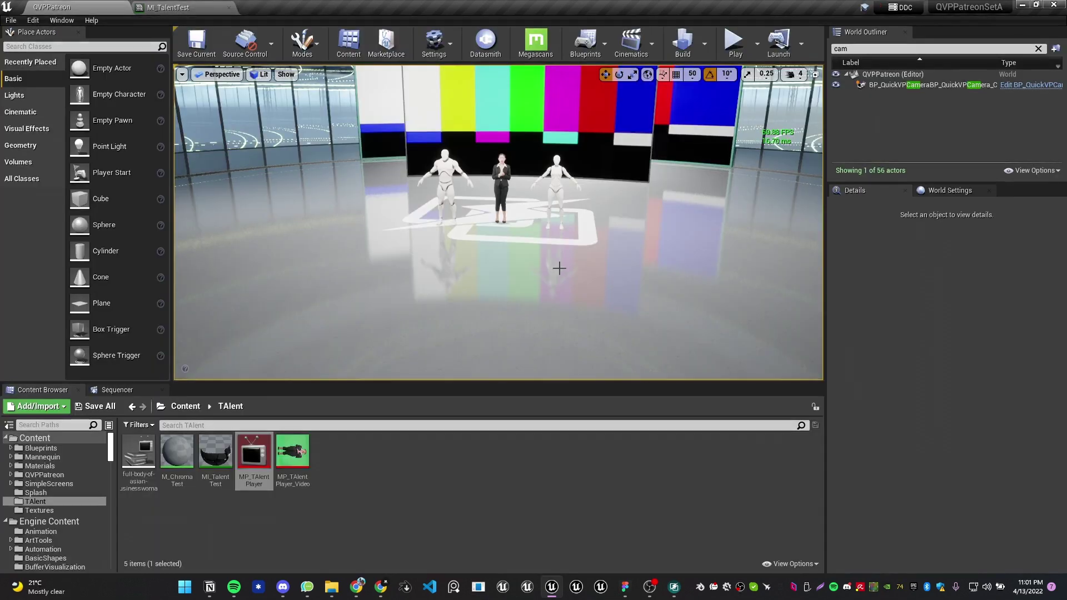
Play the level again, test the Close and Wide angles from QuickVP Studio, and stop the play session
left_click(734, 44)
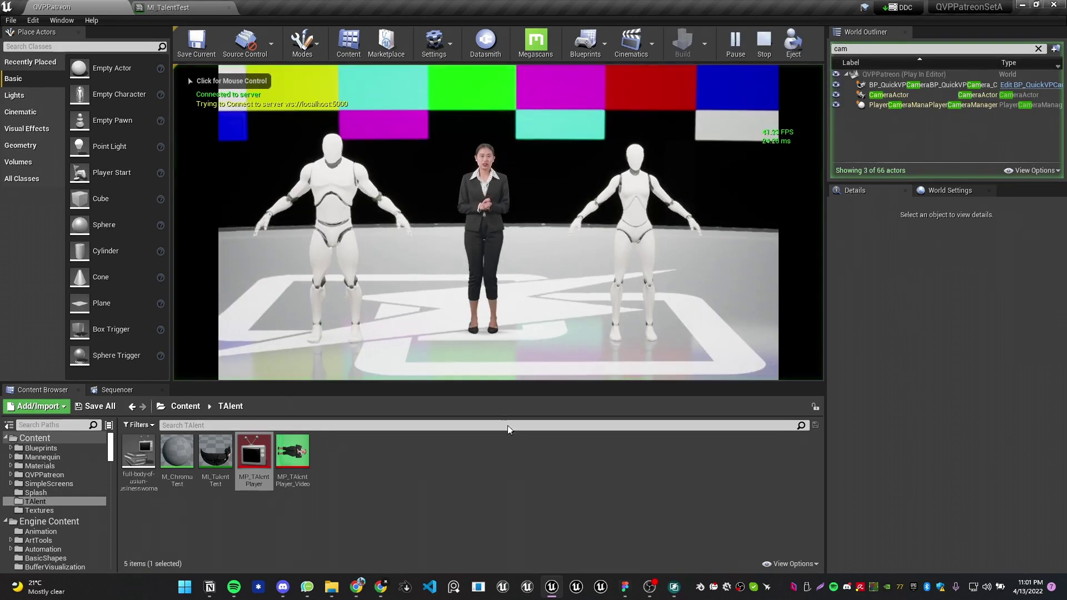
left_click(674, 587)
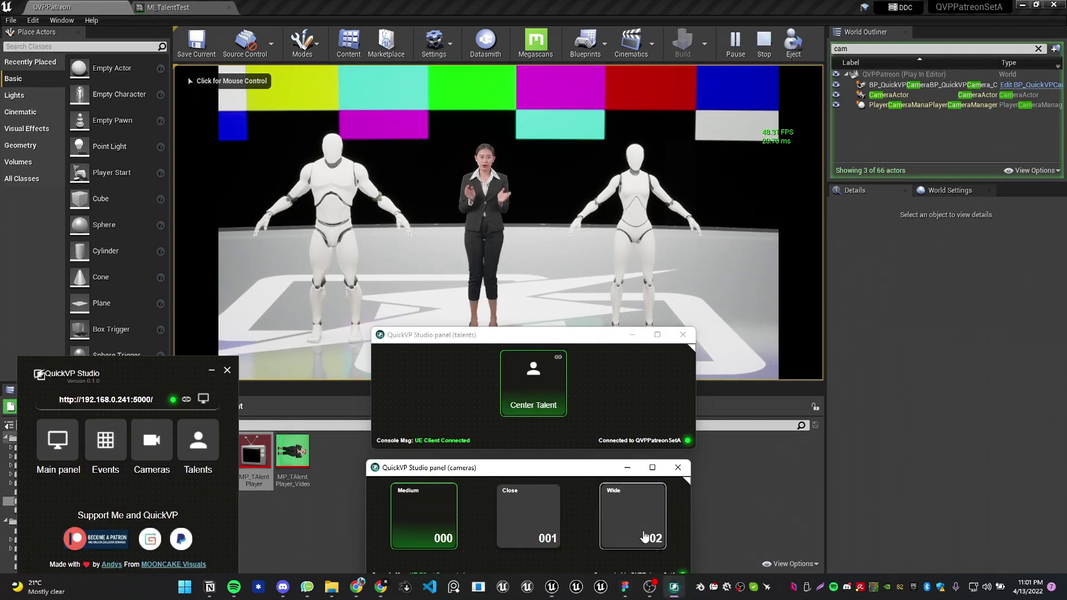
left_click(532, 513)
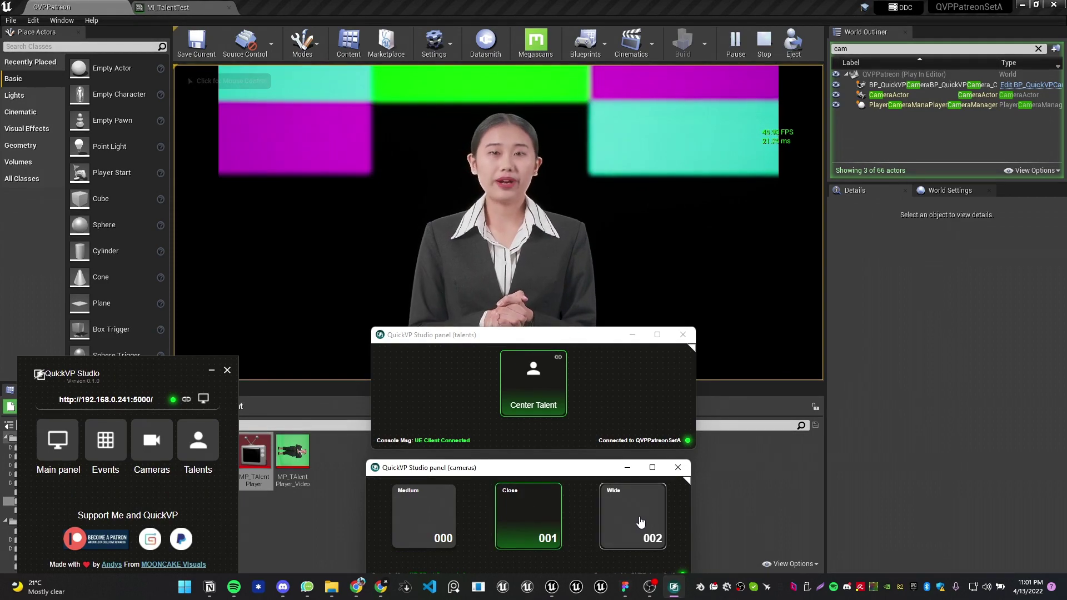
left_click(638, 521)
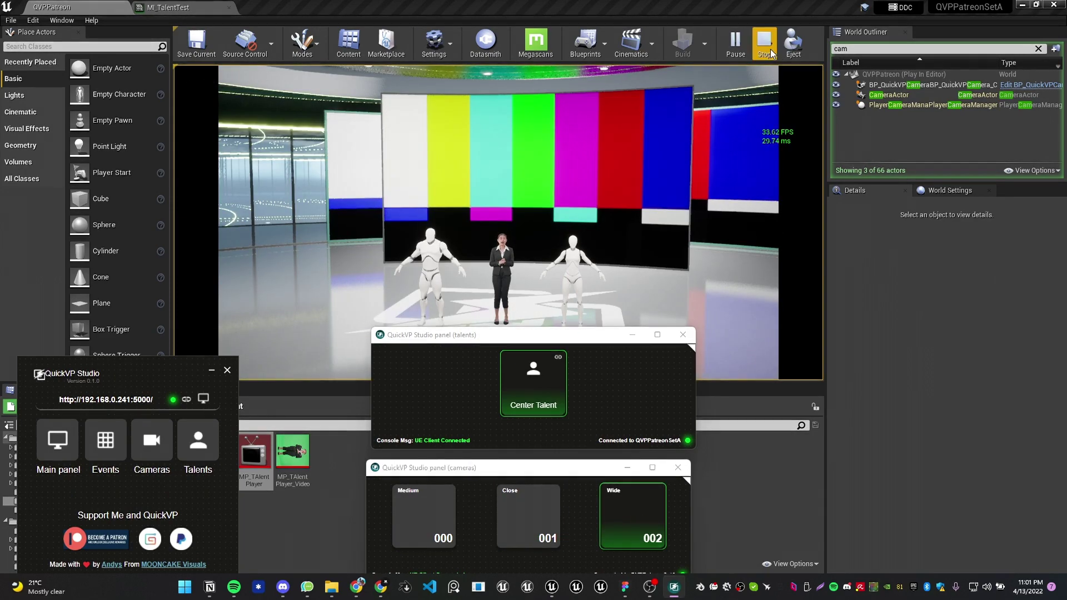
left_click(764, 43)
right_click_drag(521, 331, 537, 361)
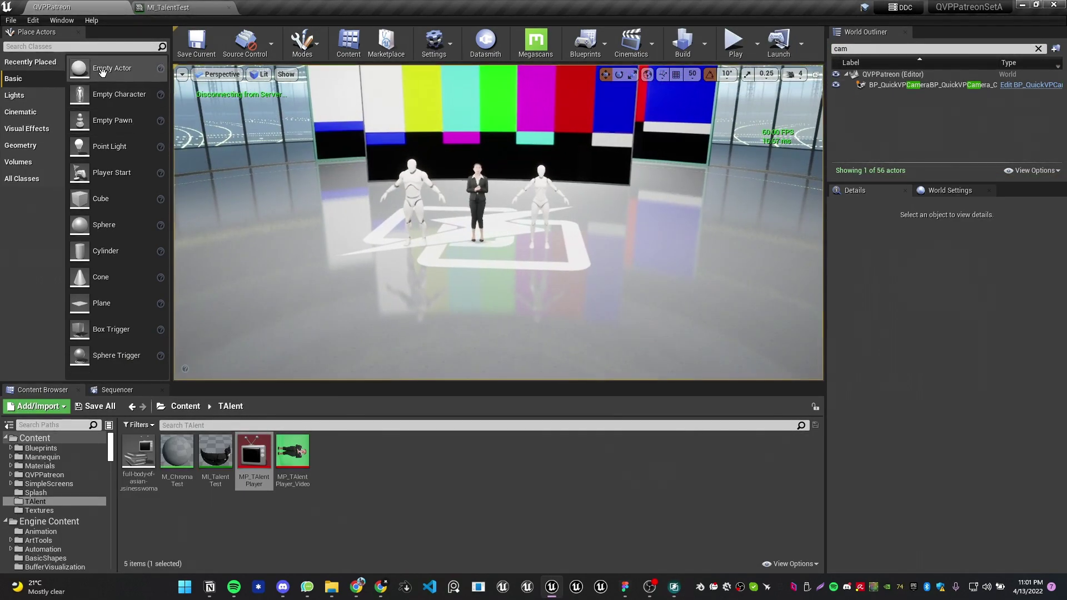
Place a Cine Camera Actor on the studio floor and pilot it to a raised view facing the talents
left_click(100, 47)
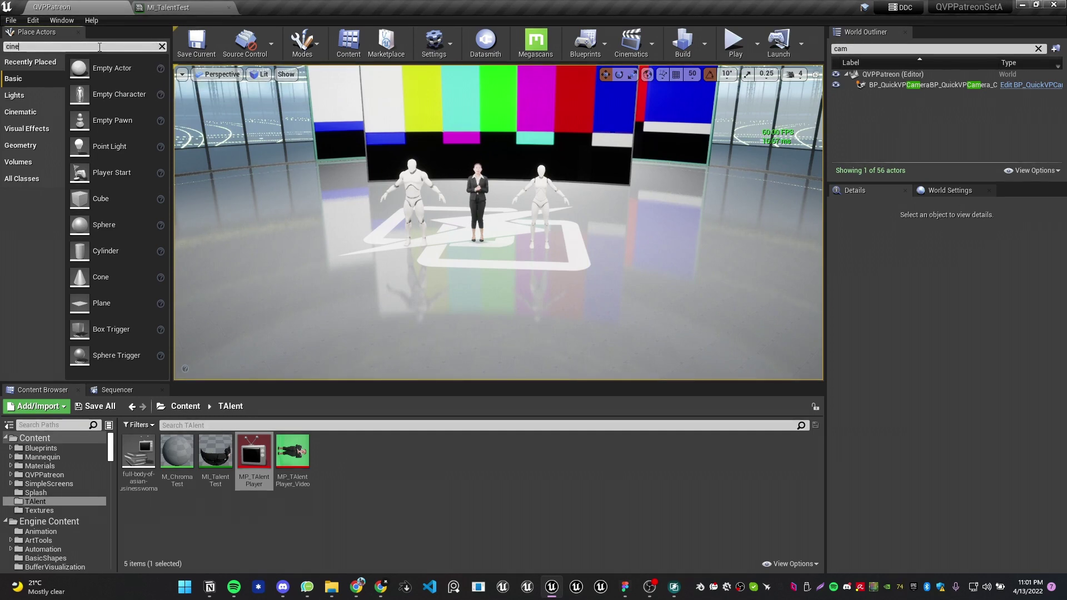
type("cine")
left_click_drag(33, 69, 445, 326)
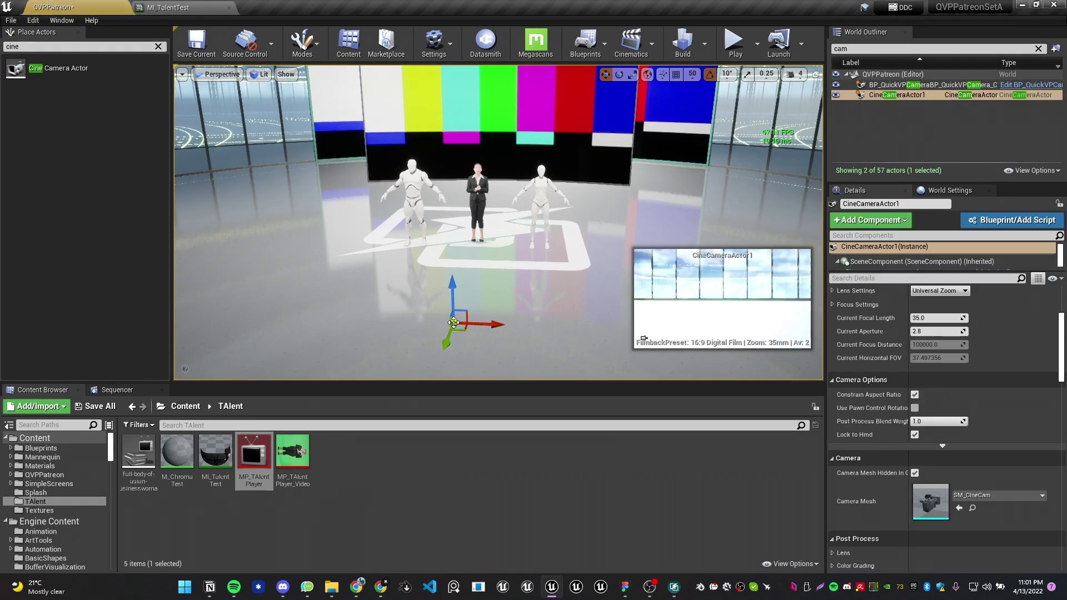
left_click(220, 74)
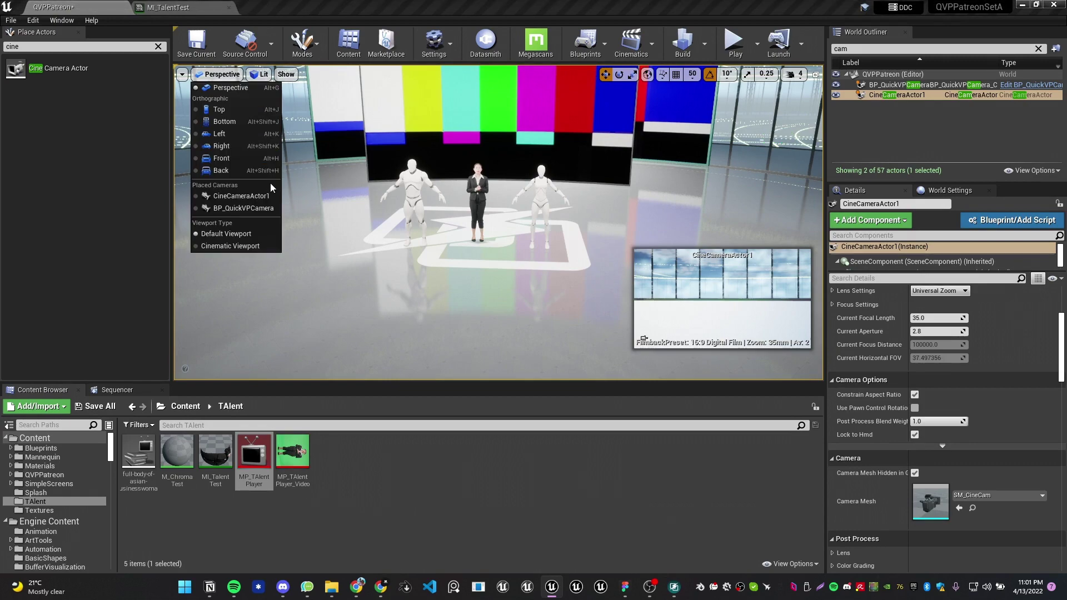
left_click(241, 196)
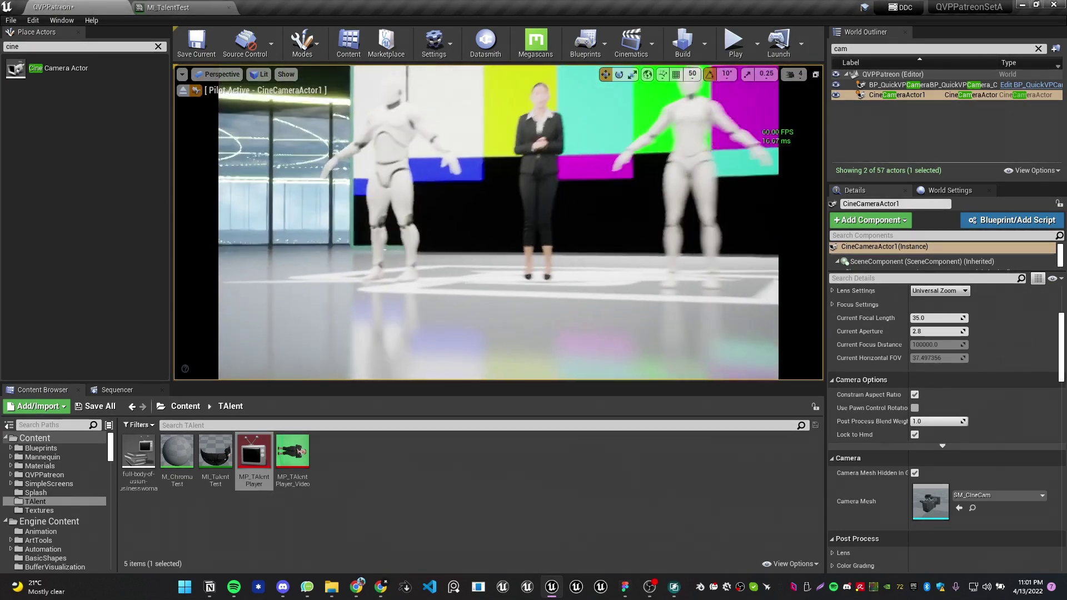
mouse_move(500, 222)
right_mouse_down()
mouse_move(500, 267)
mouse_move(494, 236)
right_mouse_up()
Try a focal length of 14 on CineCameraActor1 and settle on 24
scroll(929, 426, "up", 4)
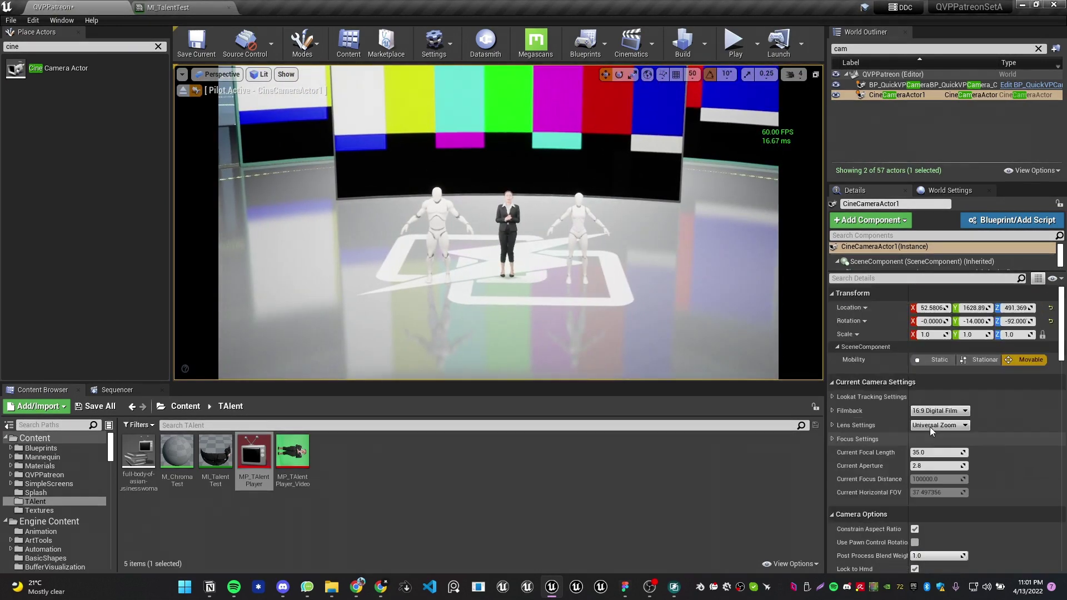
left_click(936, 453)
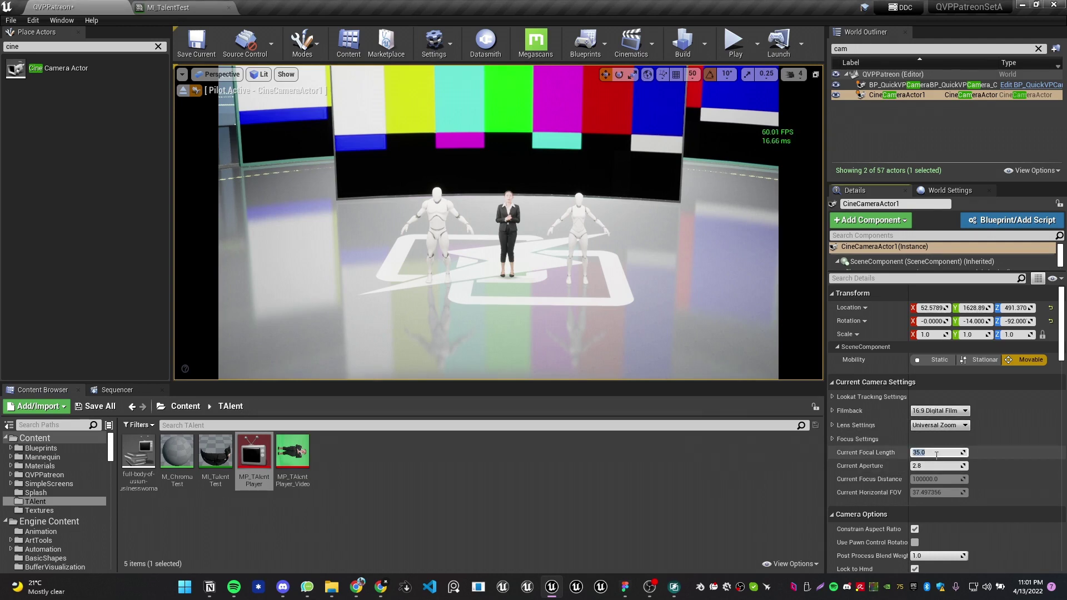
type("14")
key("Return")
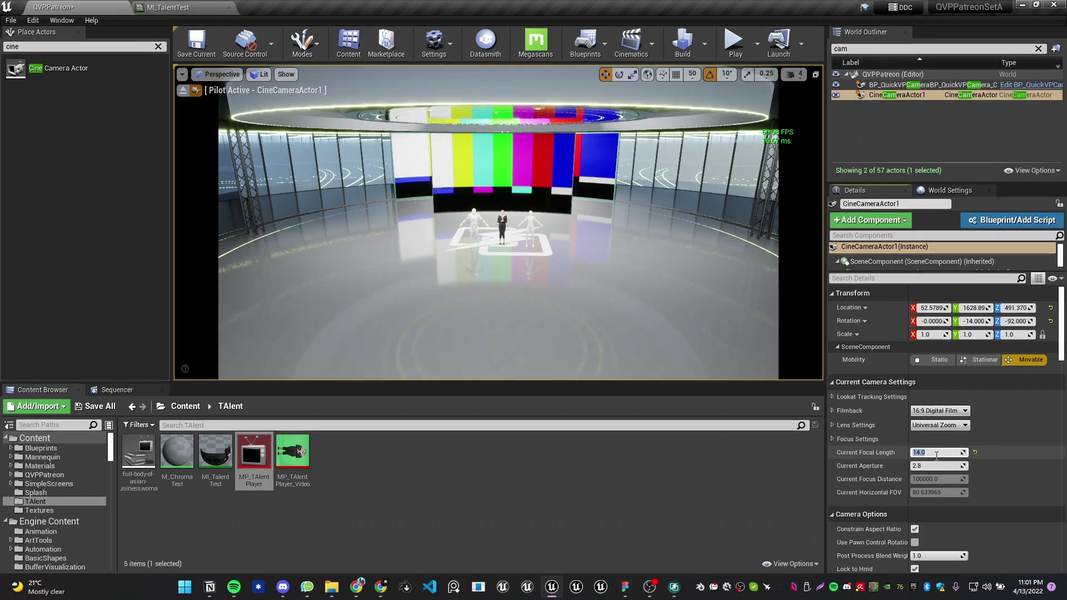
type("24")
key("Return")
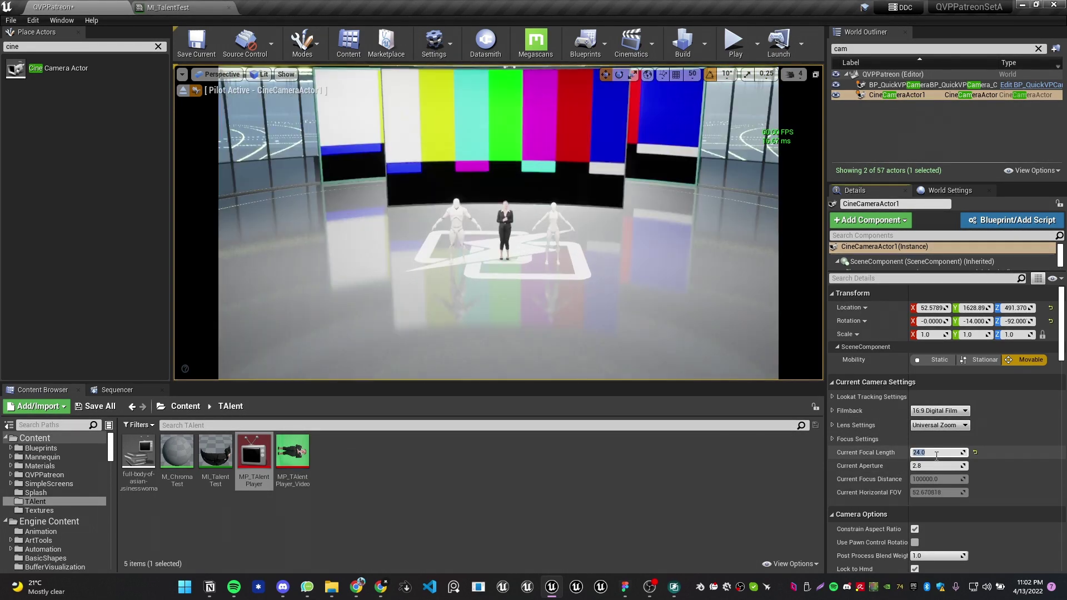
Reposition the piloted cine camera to about X 523, Y 1463, Z 383, framing the talents and the large screens
right_click_drag(627, 261, 587, 247)
key("d")
key("a")
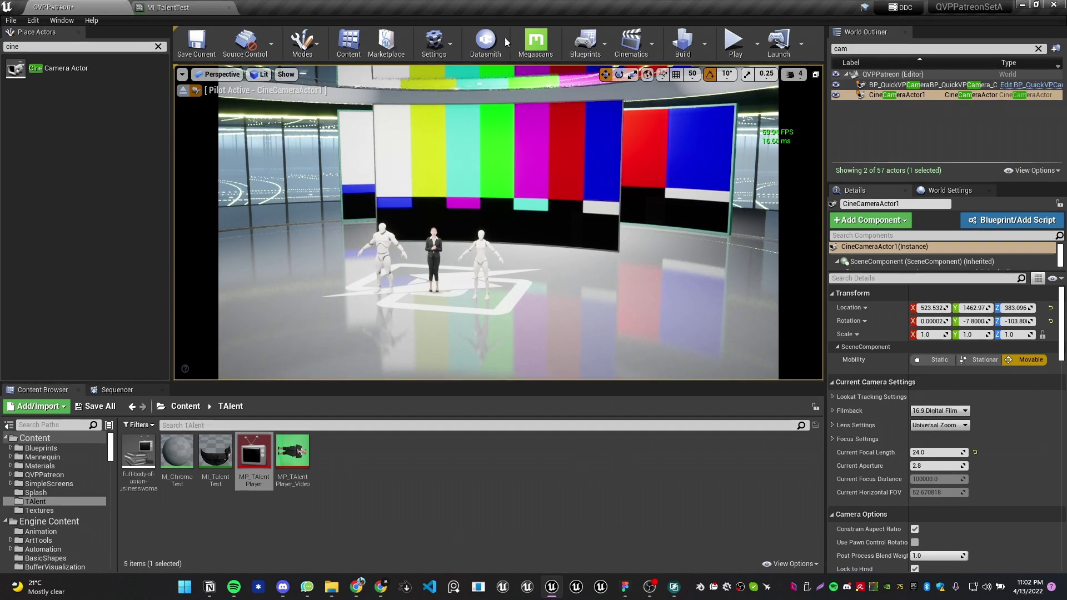
Add a level sequence to the level and save it in the Content folder as CamSequence
left_click(647, 38)
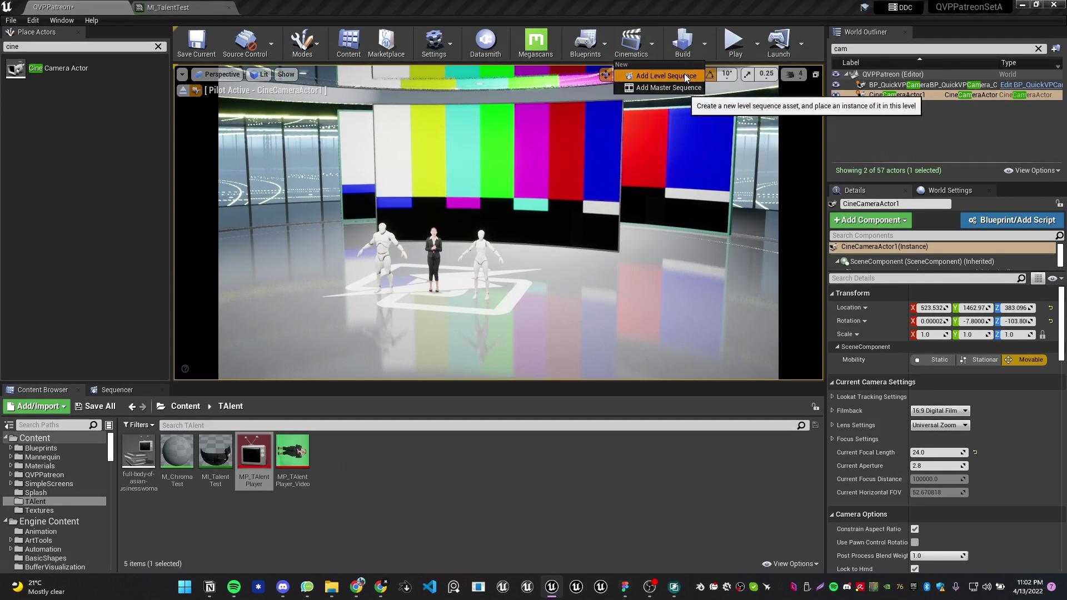
left_click(685, 73)
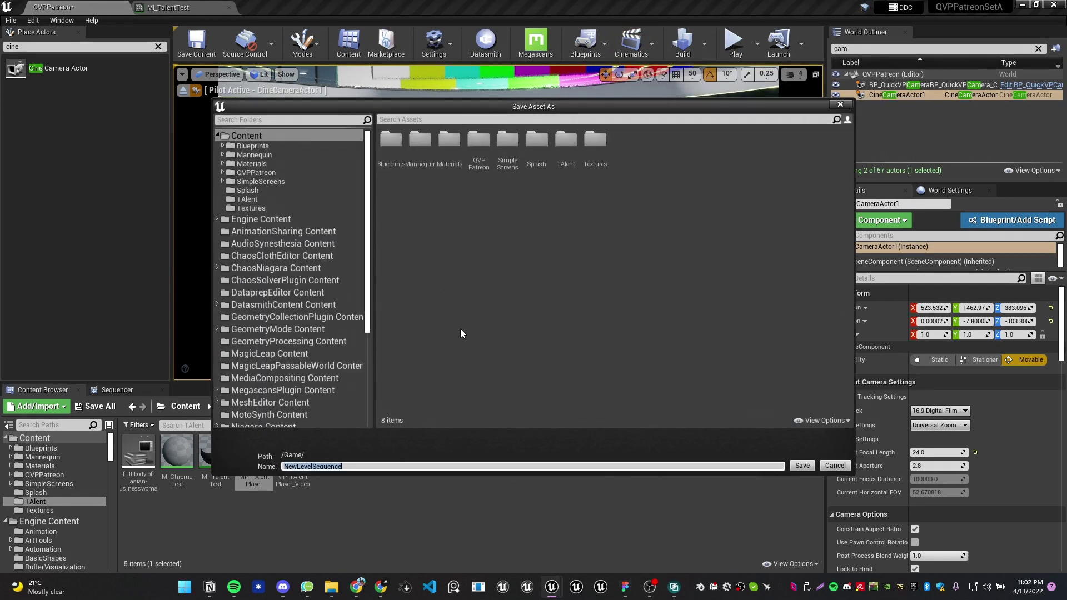
left_click(271, 138)
type("equenc")
key("Return")
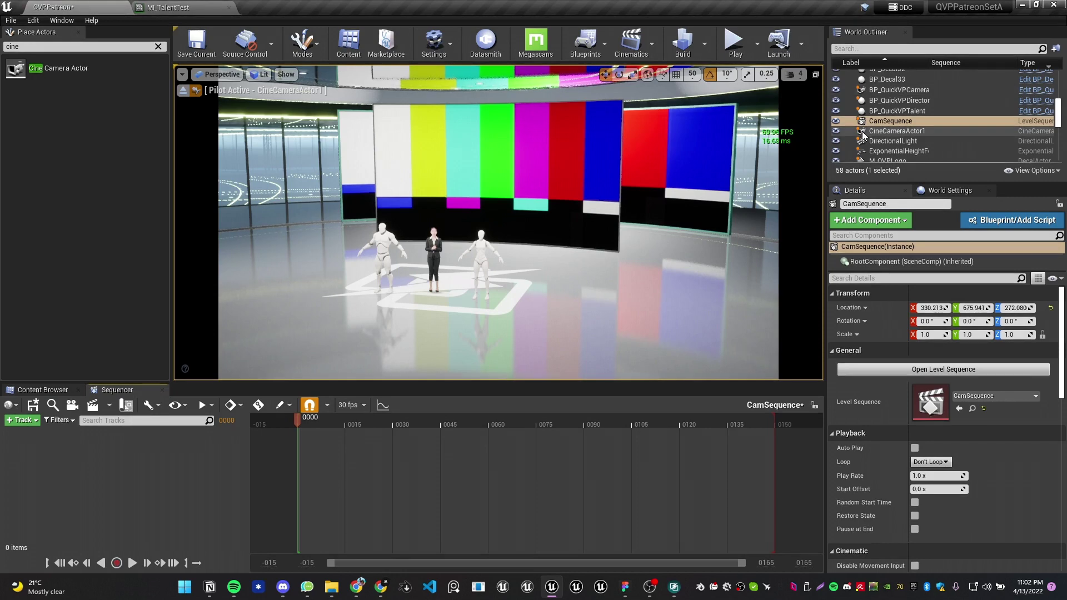
Add CineCameraActor1 to CamSequence, delete the Camera Cuts track, and select the camera's CameraComponent track
left_click_drag(900, 136, 353, 377)
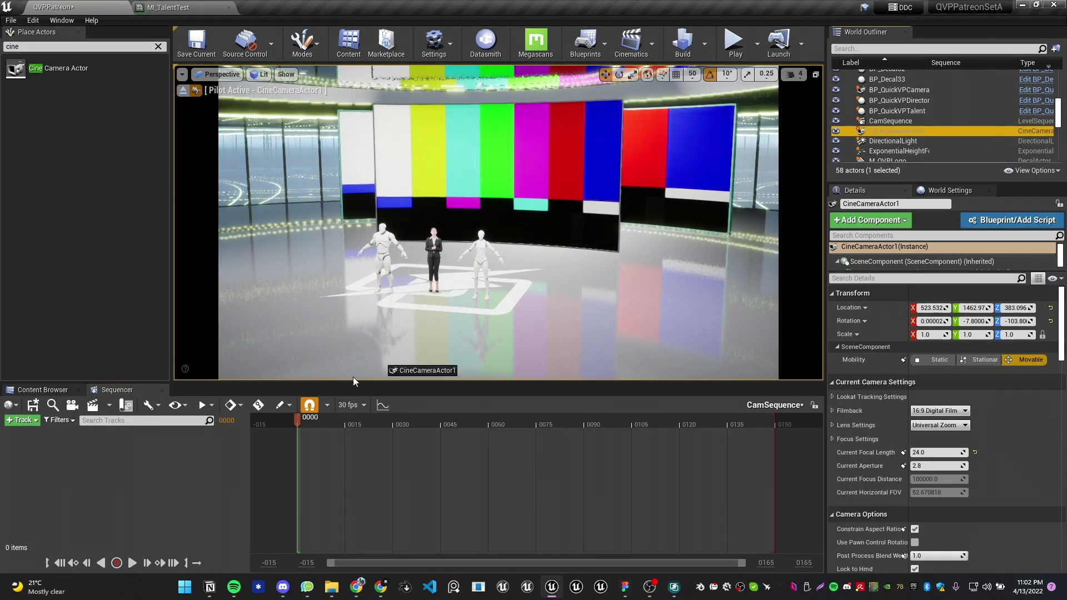
left_click_drag(56, 504, 128, 486)
left_click(145, 453)
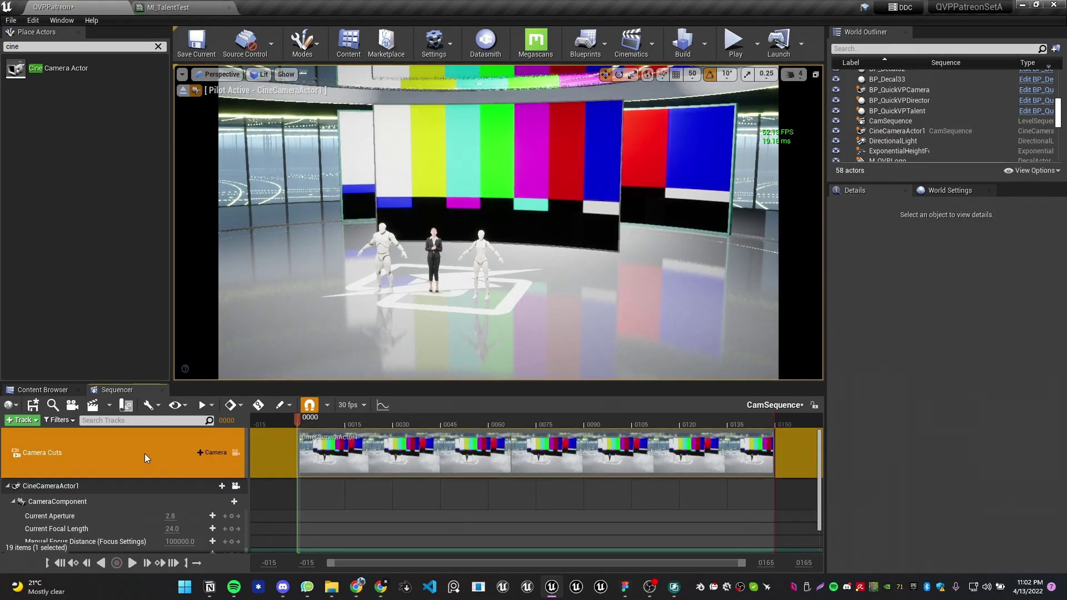
key("Delete")
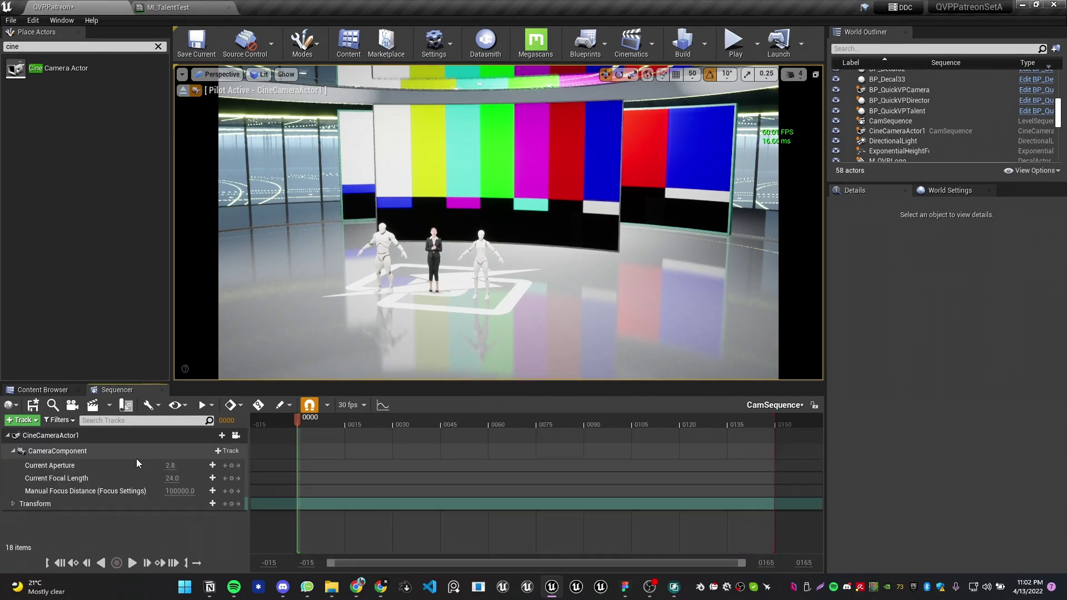
left_click(92, 451)
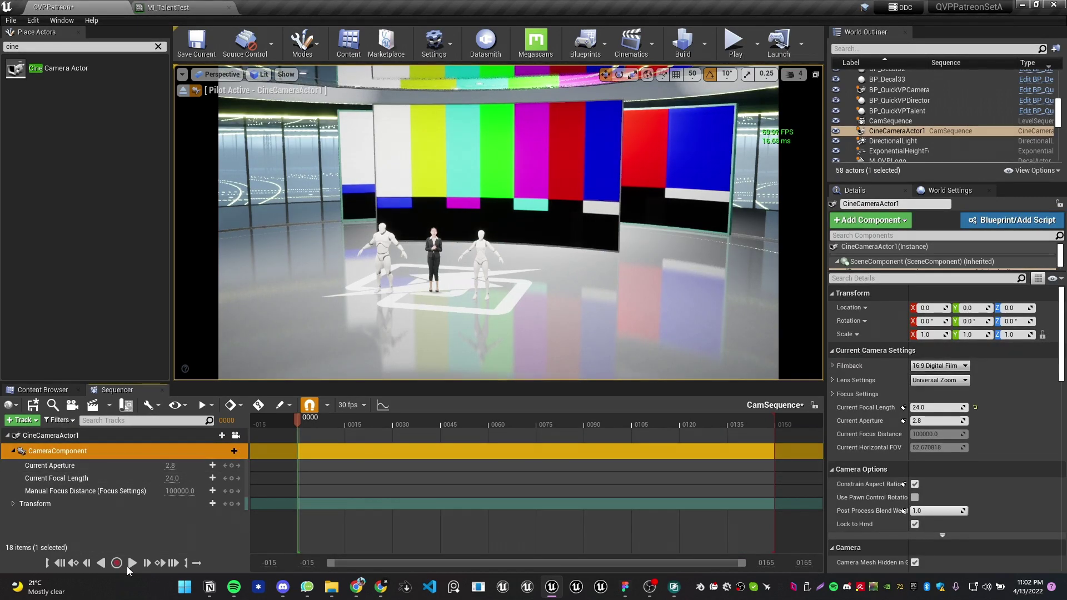
Delete the CameraComponent track from CamSequence and show the sequence time in seconds
key("Delete")
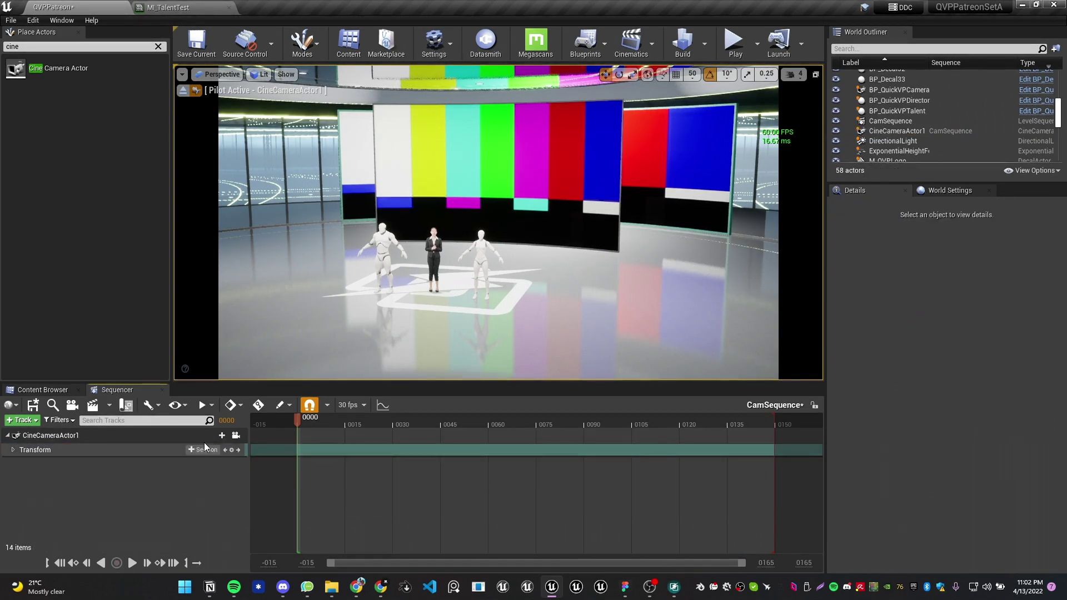
left_click(348, 405)
mouse_move(411, 355)
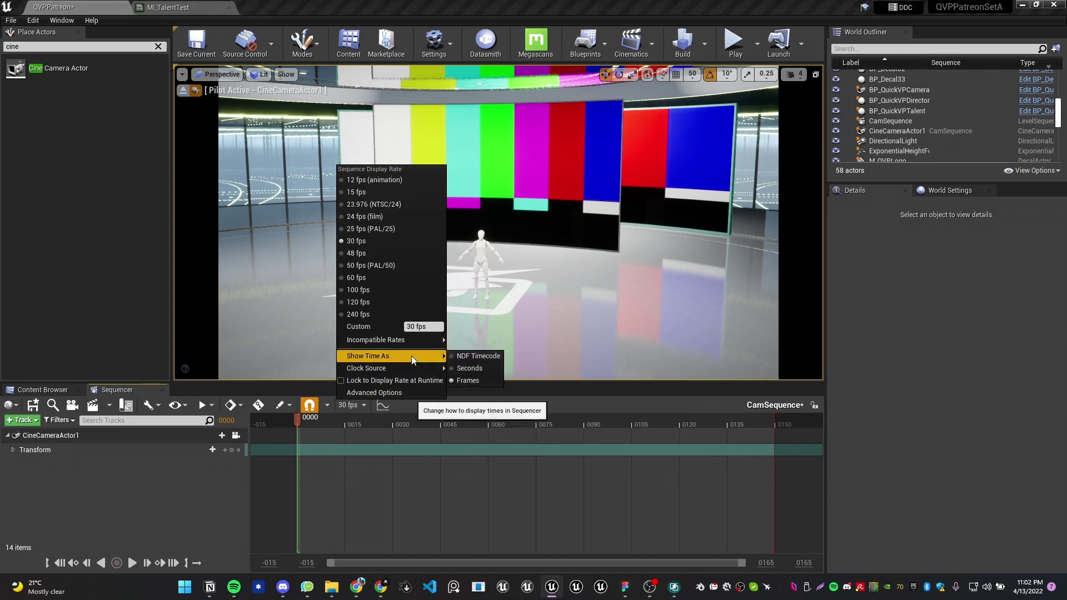
left_click(481, 370)
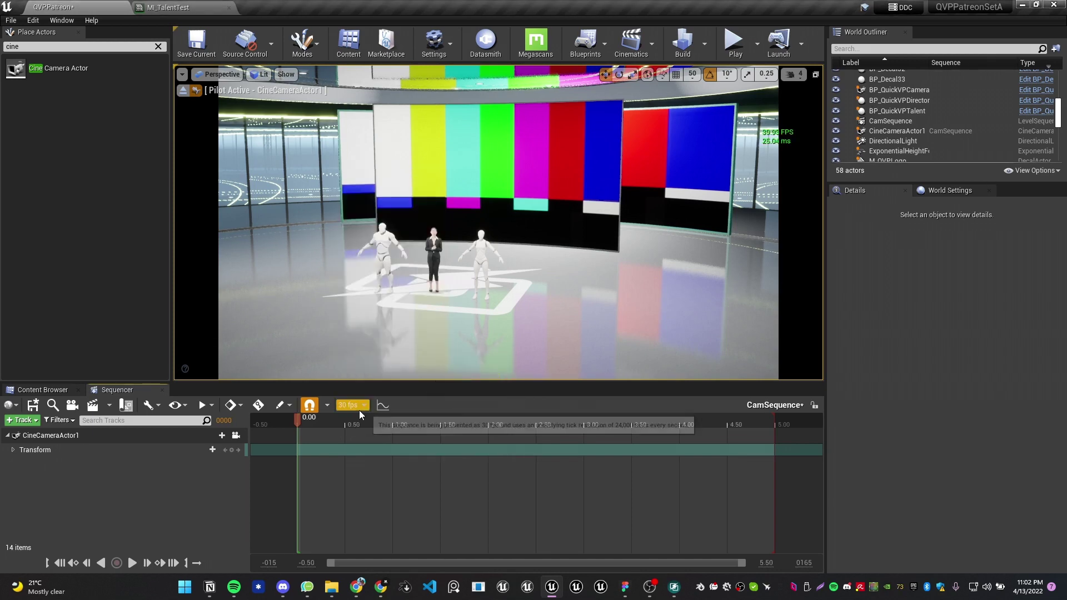
Key CineCameraActor1's transform at 0.00 and again at 5.00 seconds with the camera flown closer and facing the three figures
left_click(232, 449)
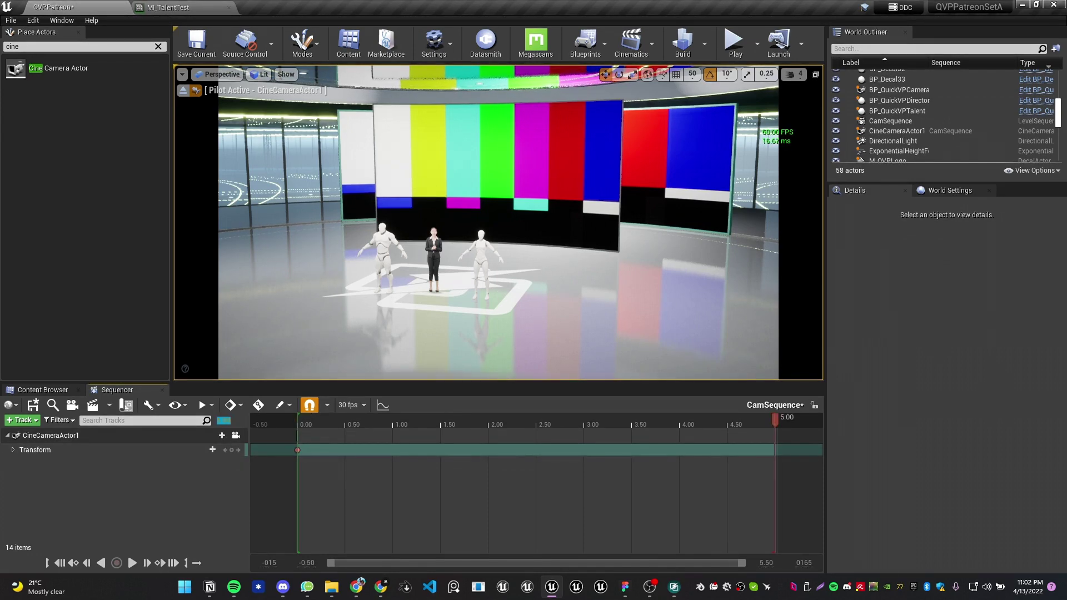
mouse_move(498, 222)
right_mouse_down()
mouse_move(472, 217)
mouse_move(498, 220)
mouse_move(494, 232)
mouse_move(524, 227)
mouse_move(515, 217)
right_mouse_up()
key("w")
key("a")
key("w")
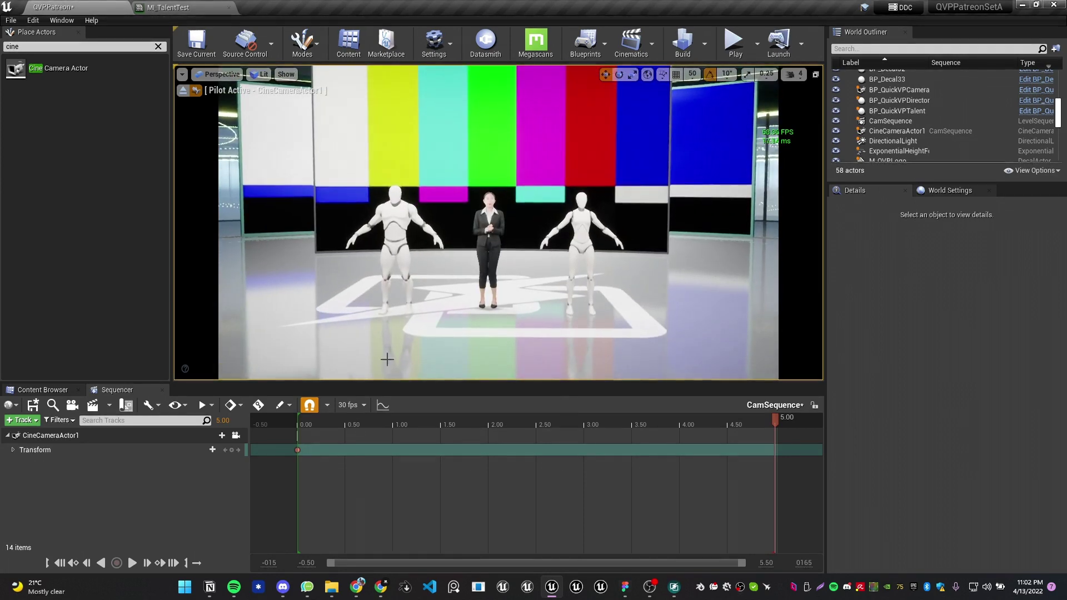
left_click(233, 450)
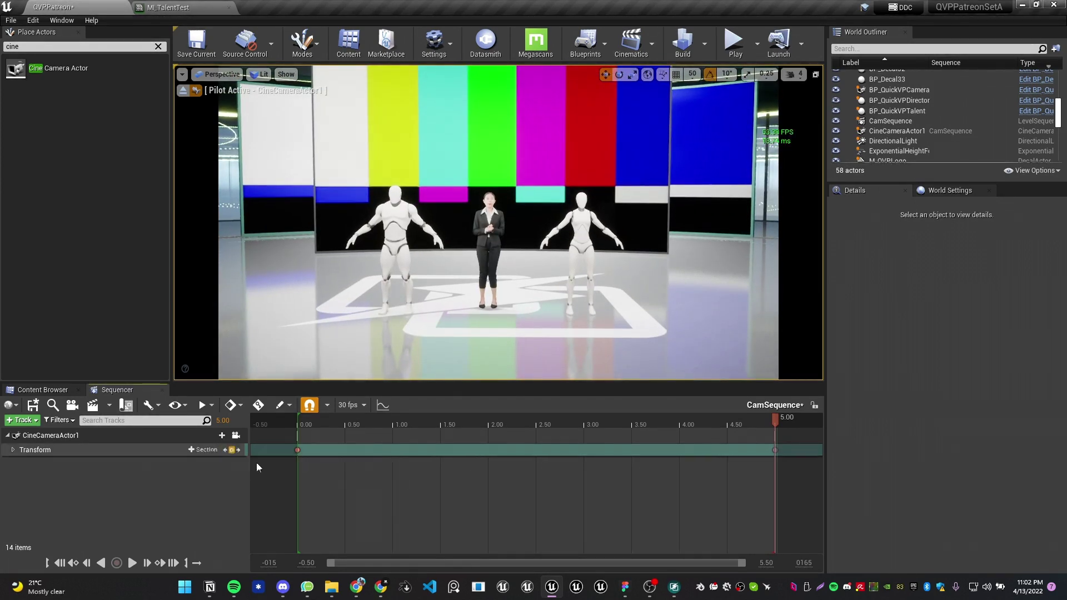
Scrub back to the start of the sequence, stop piloting the camera, and save CamSequence
left_click_drag(775, 418, 302, 453)
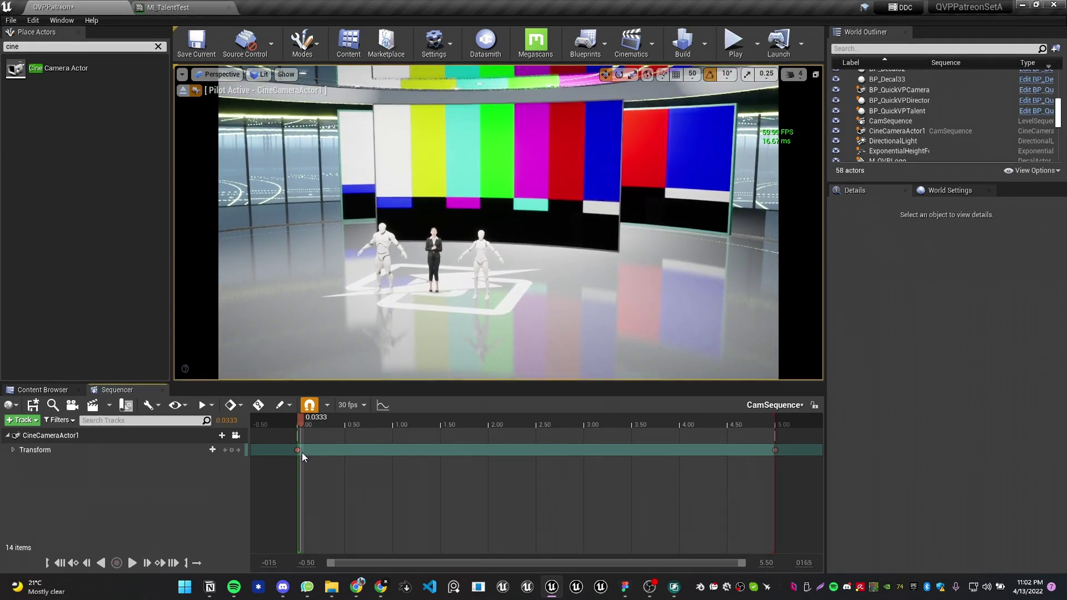
left_click(183, 90)
left_click(32, 405)
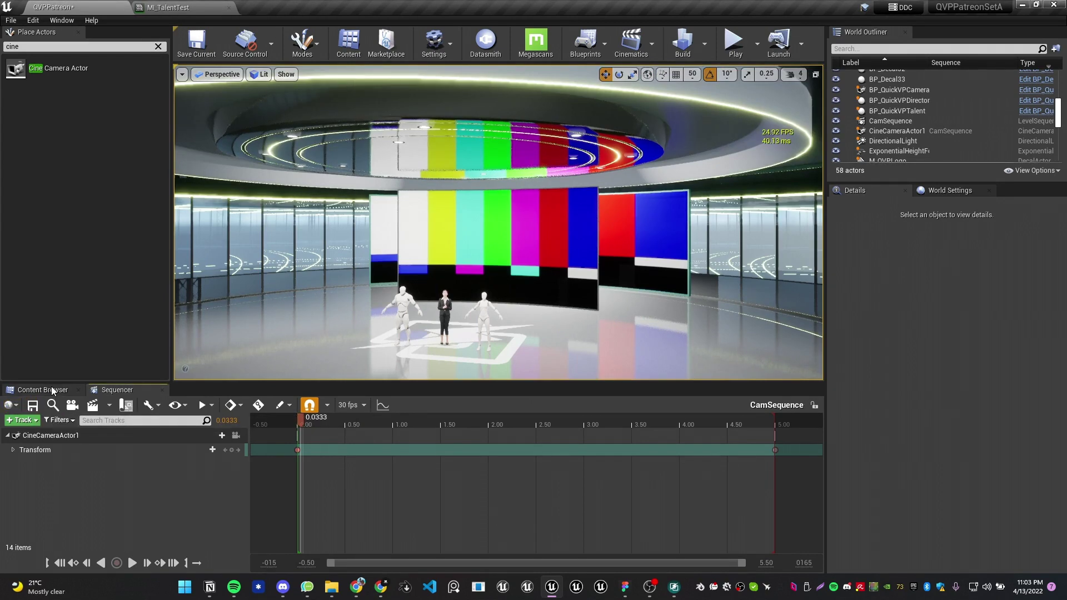
Find BP_QuickVPCamera by filtering the level's actors for "camer", and update its available cine camera actors
left_click(42, 389)
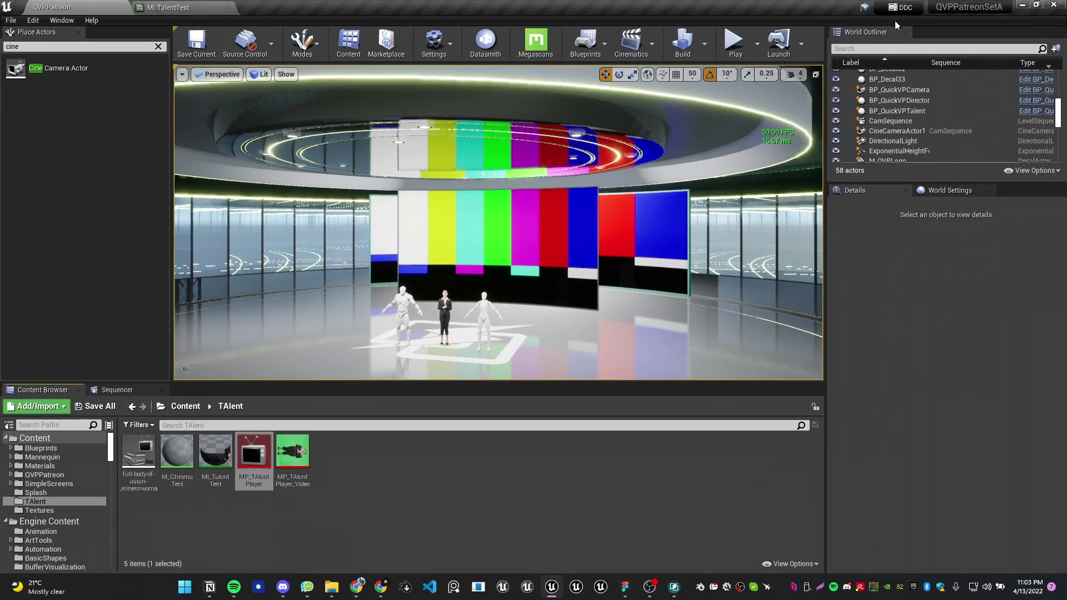
left_click(897, 49)
type("camer")
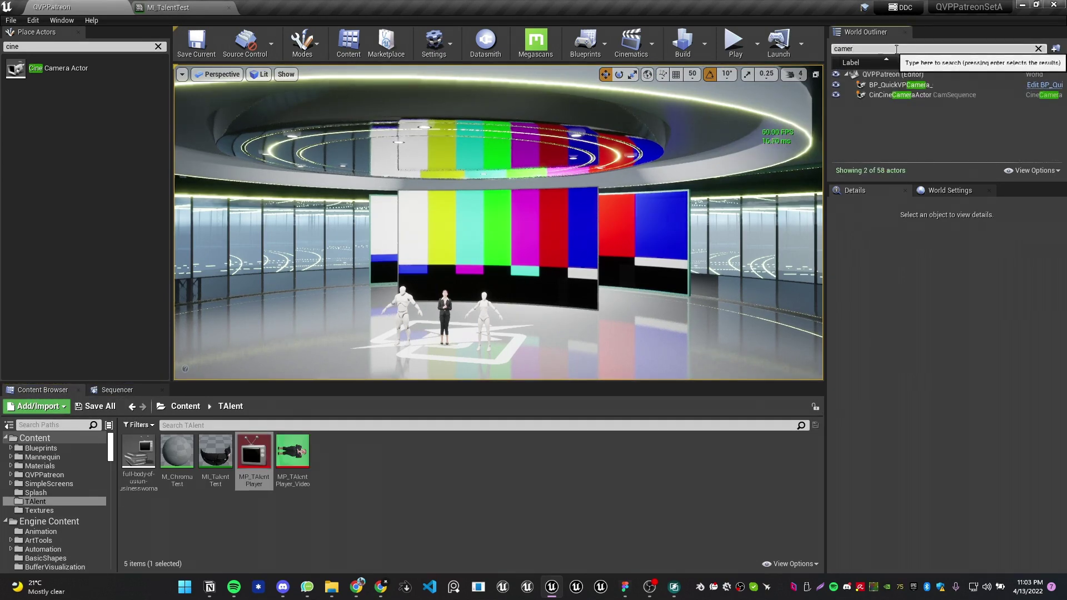
left_click(929, 82)
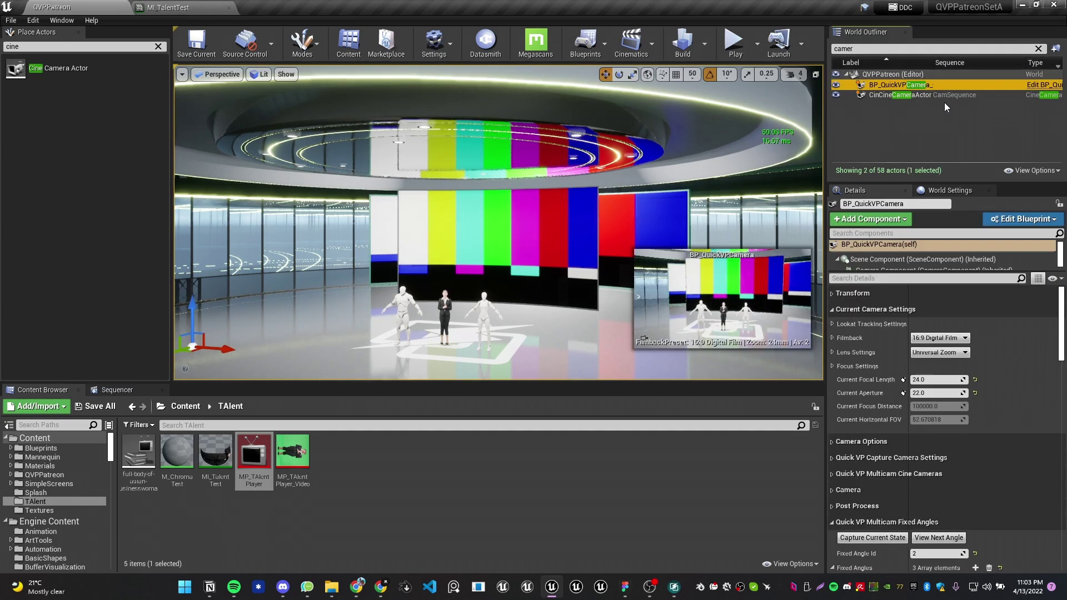
left_click(885, 311)
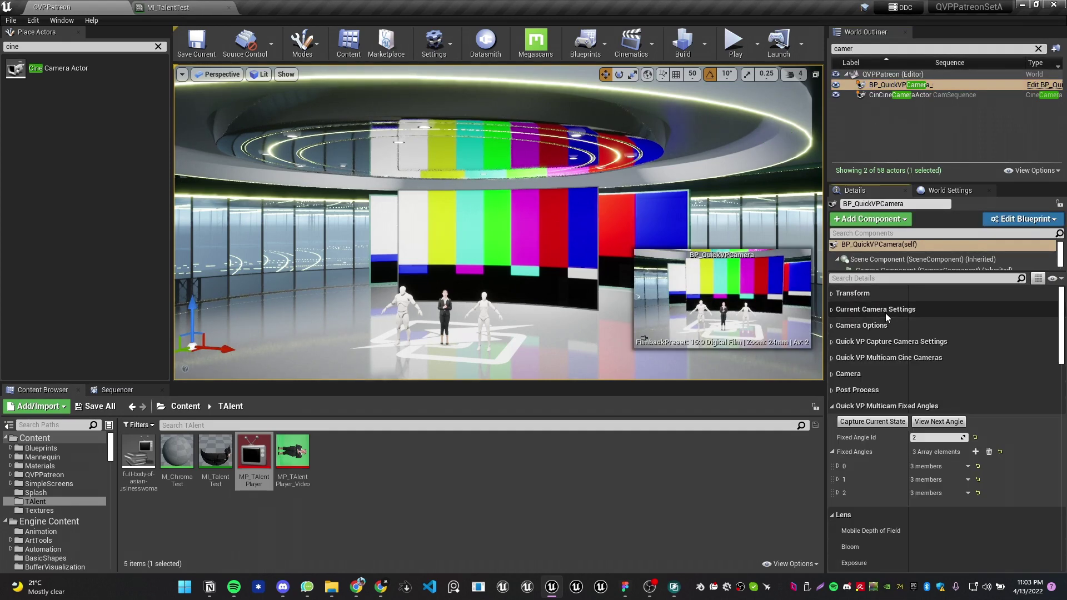
left_click(832, 357)
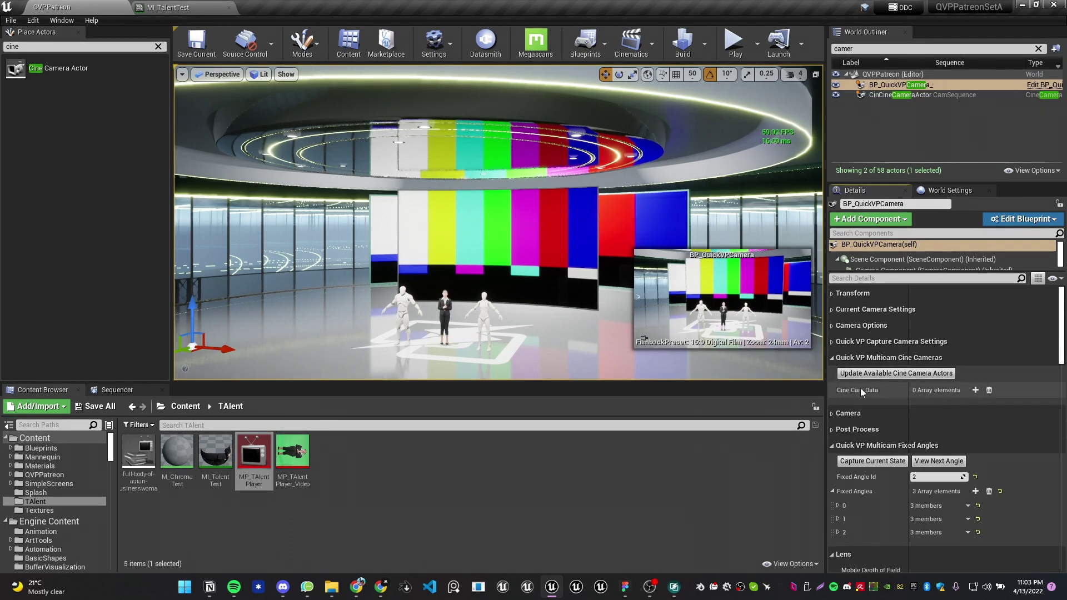
left_click(889, 374)
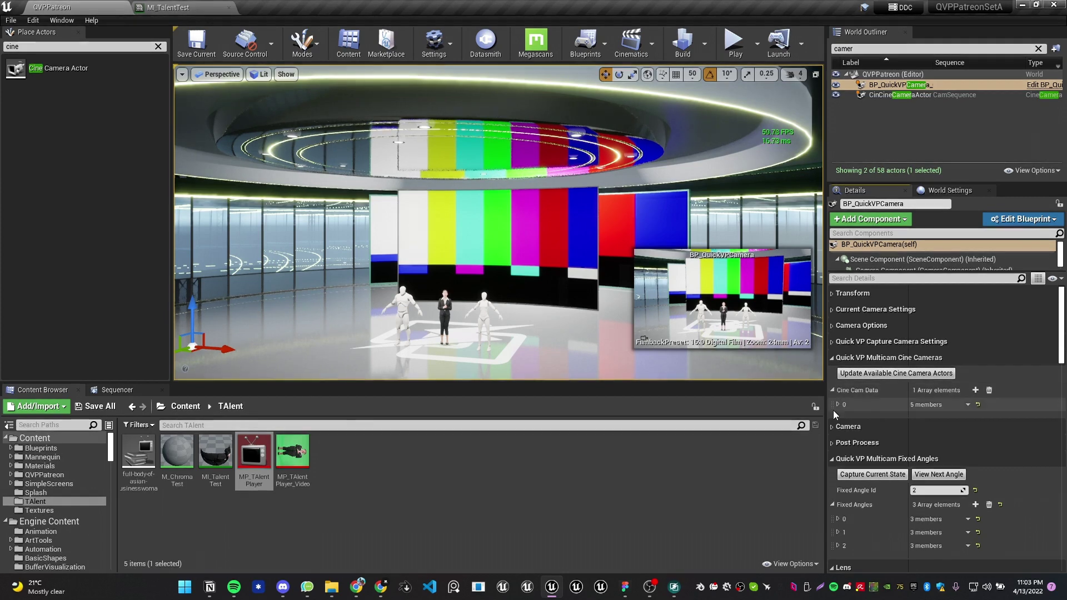
Name the cine cam entry Cam Animation, with CamSequence as the sequence to play and BP_QuickVPTalent as its main focus
left_click(838, 405)
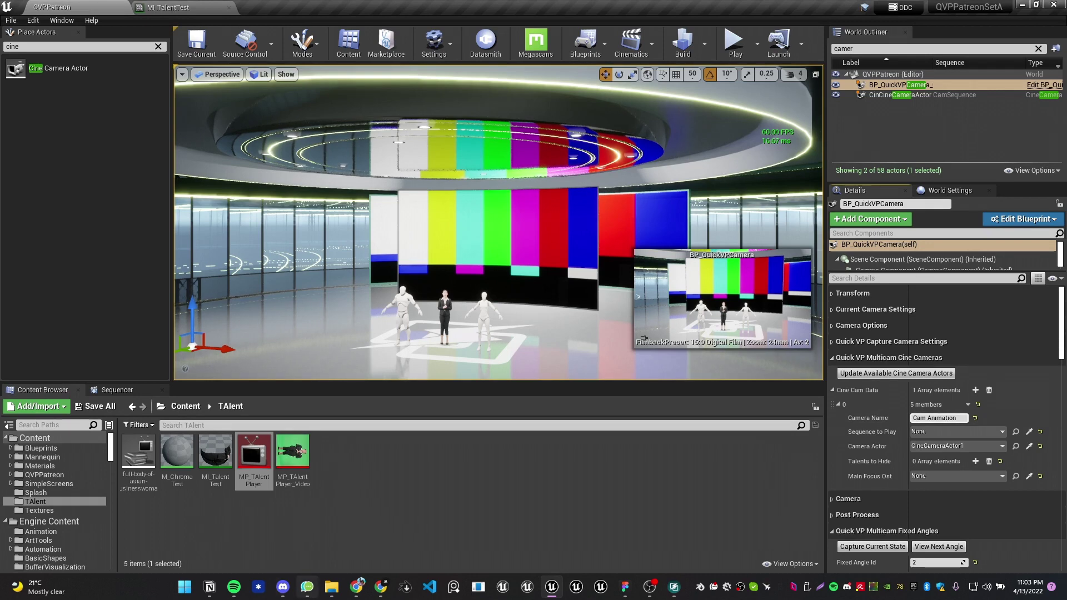
left_click(942, 432)
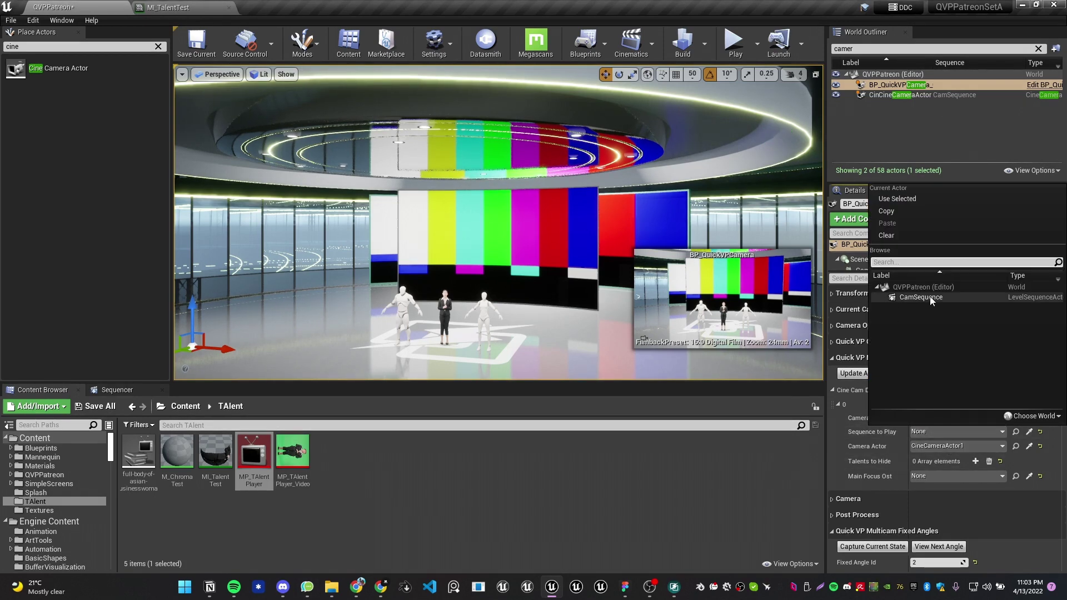
left_click(898, 298)
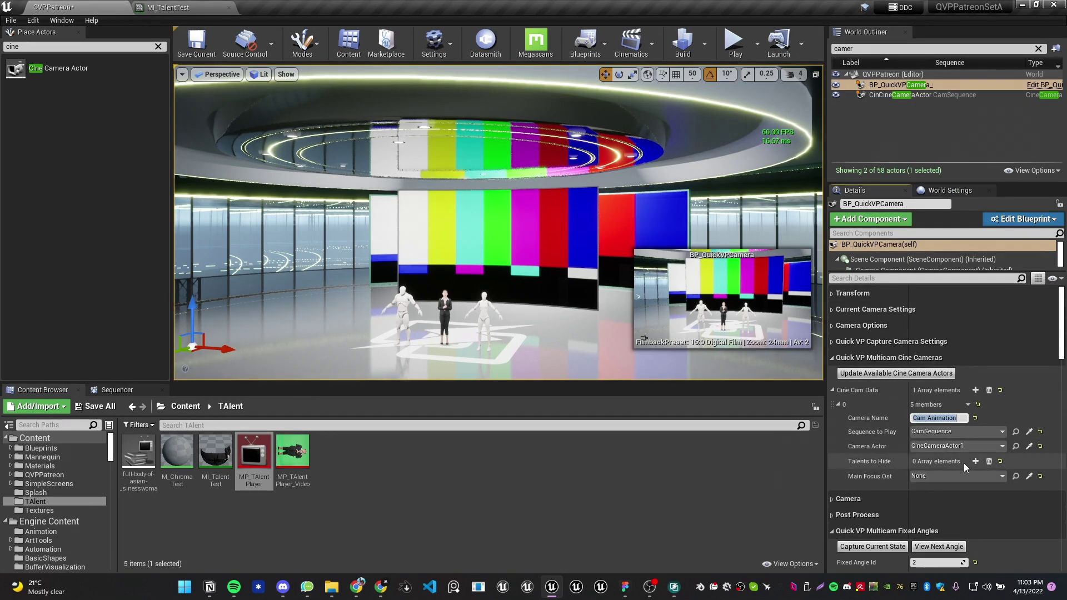
left_click(975, 479)
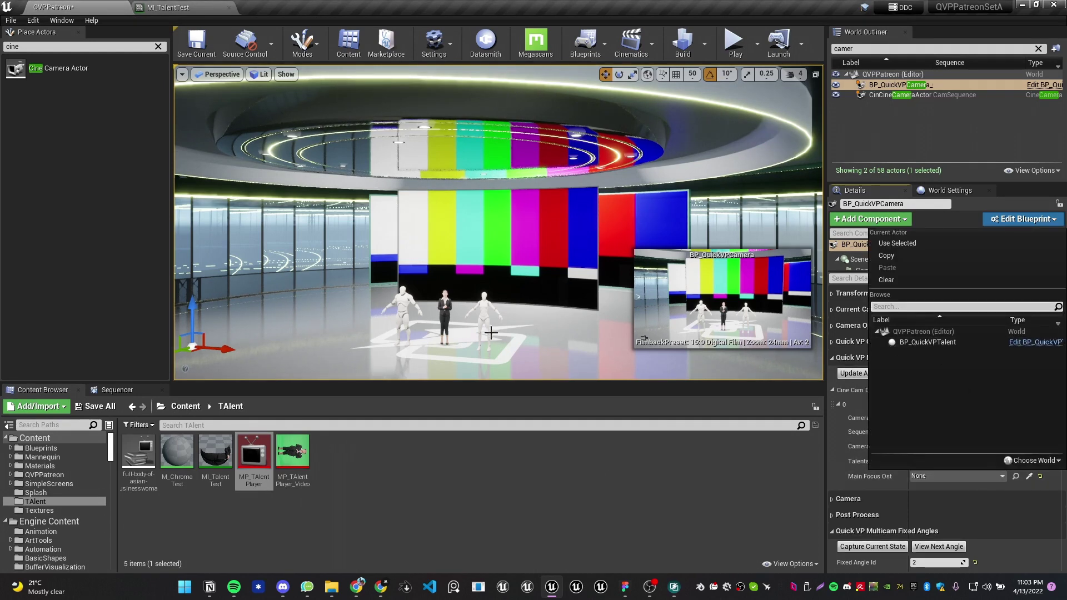
left_click(943, 342)
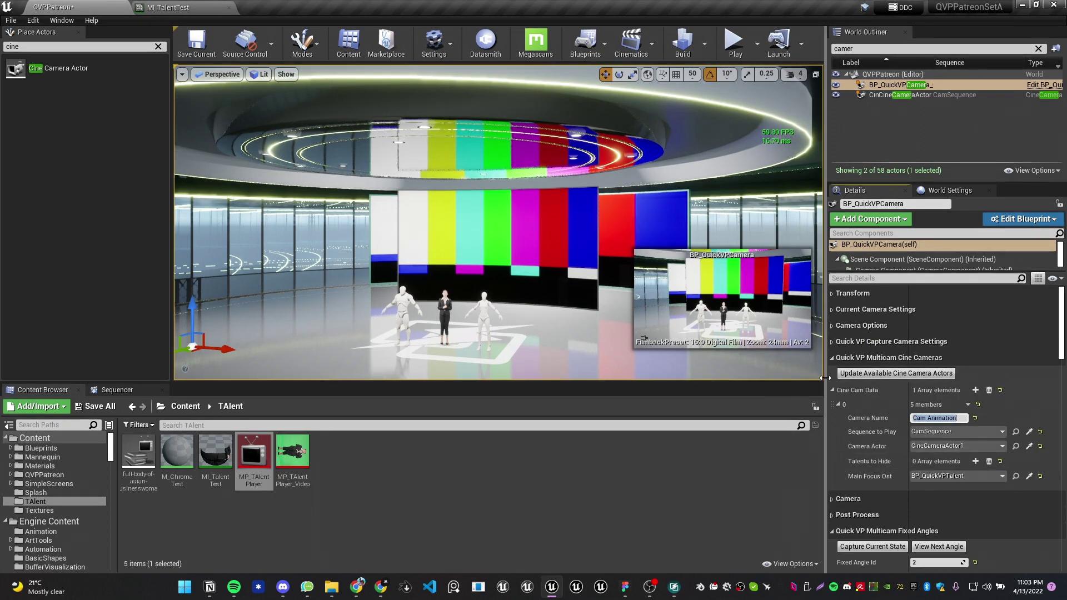
right_click_drag(414, 228, 424, 234)
key("Escape")
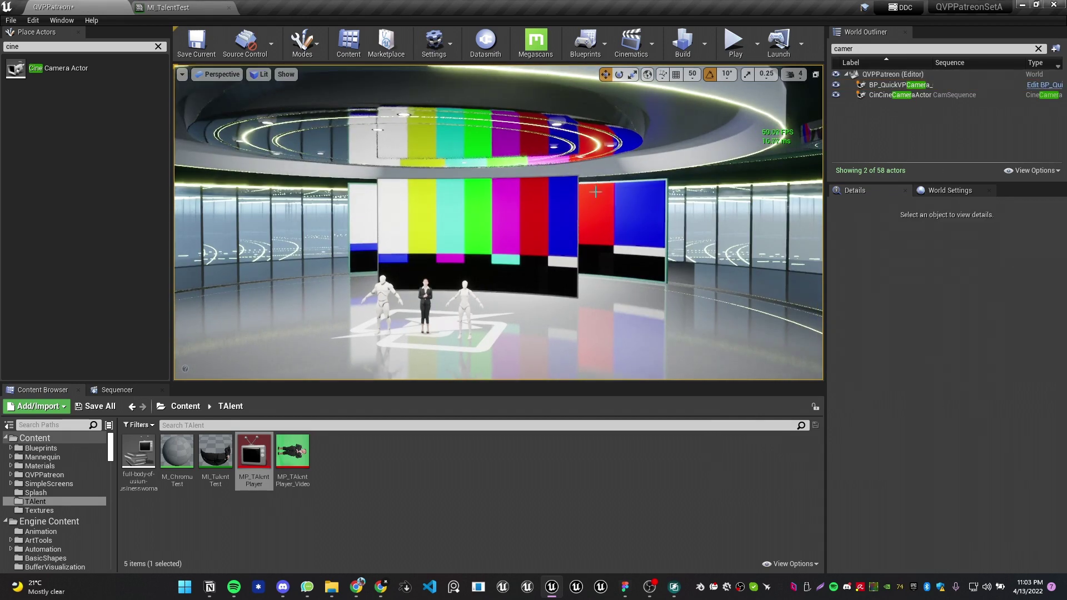
Play the level and, in QuickVP Studio, move the Cam Animation tile to the first place of the cameras panel
left_click(734, 43)
left_click(674, 587)
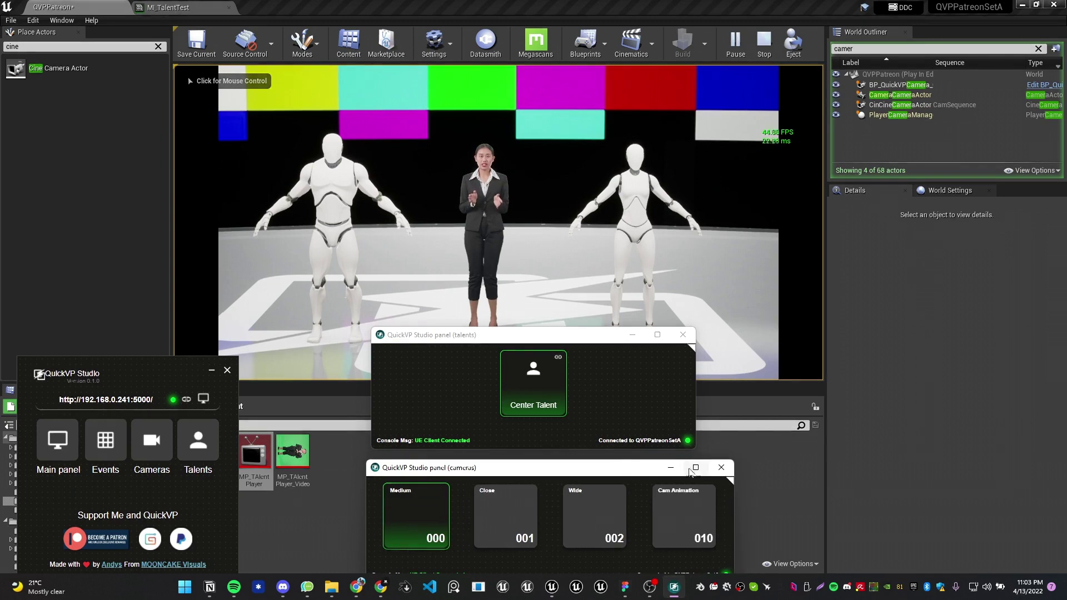
left_click_drag(640, 469, 628, 438)
left_click_drag(689, 489, 409, 489)
Test the live cameras in the order Cam Animation, Close, Medium, Wide, Cam Animation, and return to Unreal Editor to watch the move
left_click(419, 482)
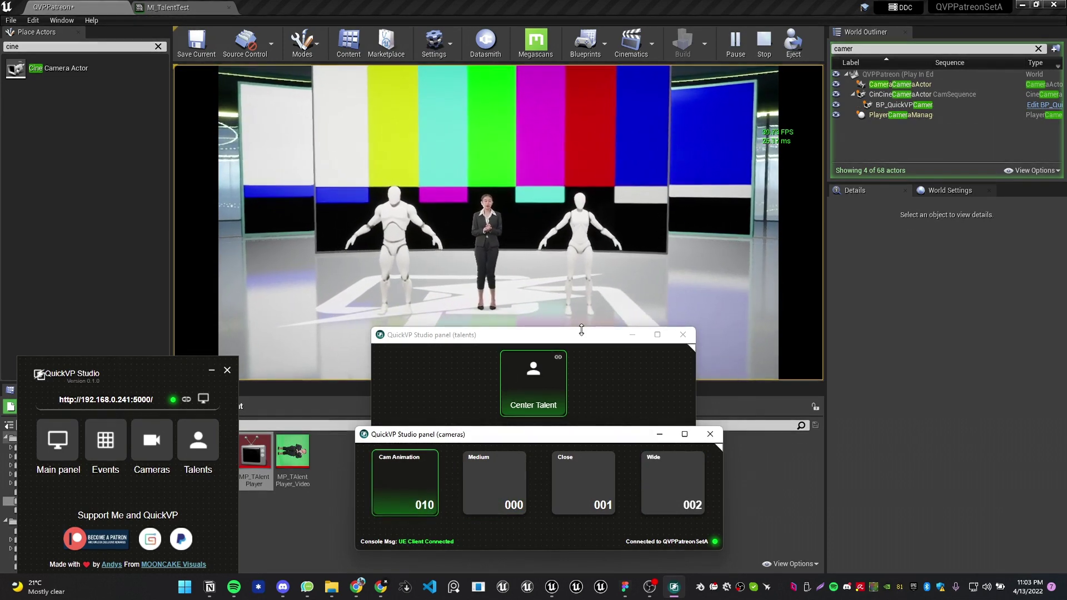
left_click(596, 479)
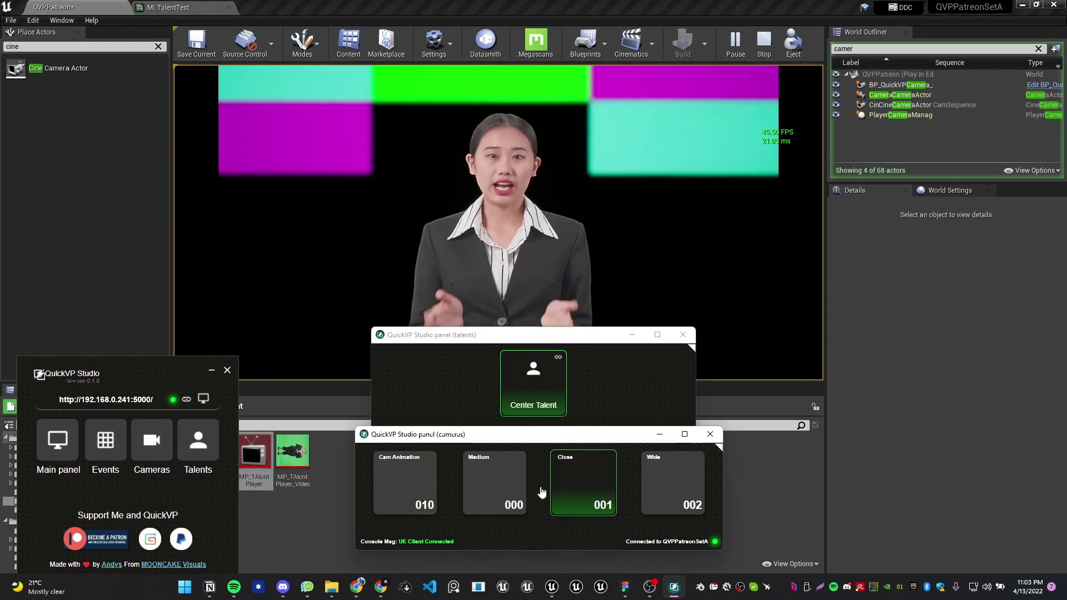
left_click(500, 475)
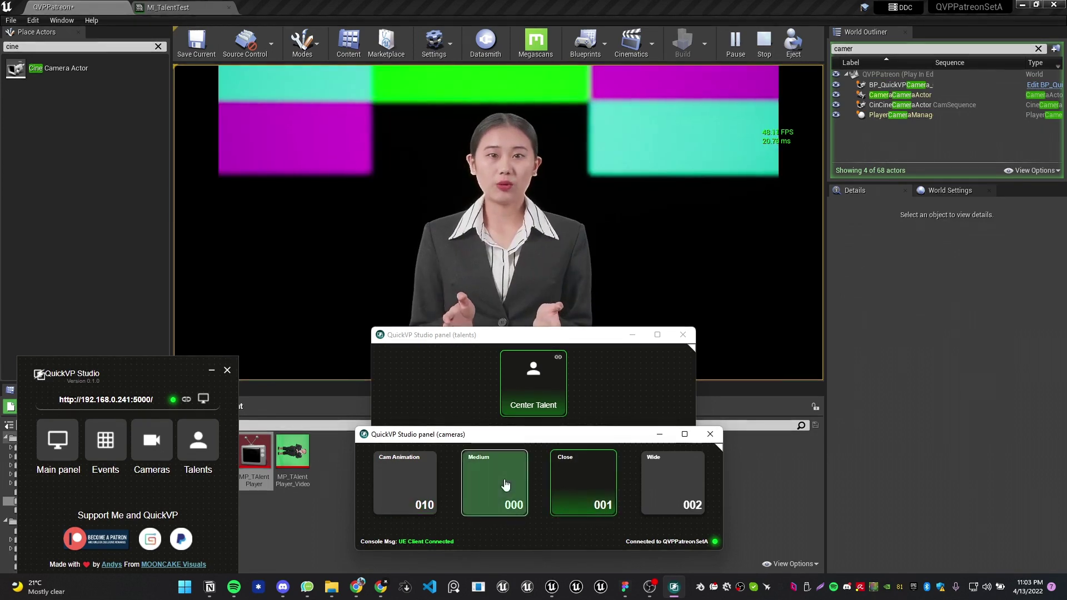
left_click(665, 474)
left_click(404, 480)
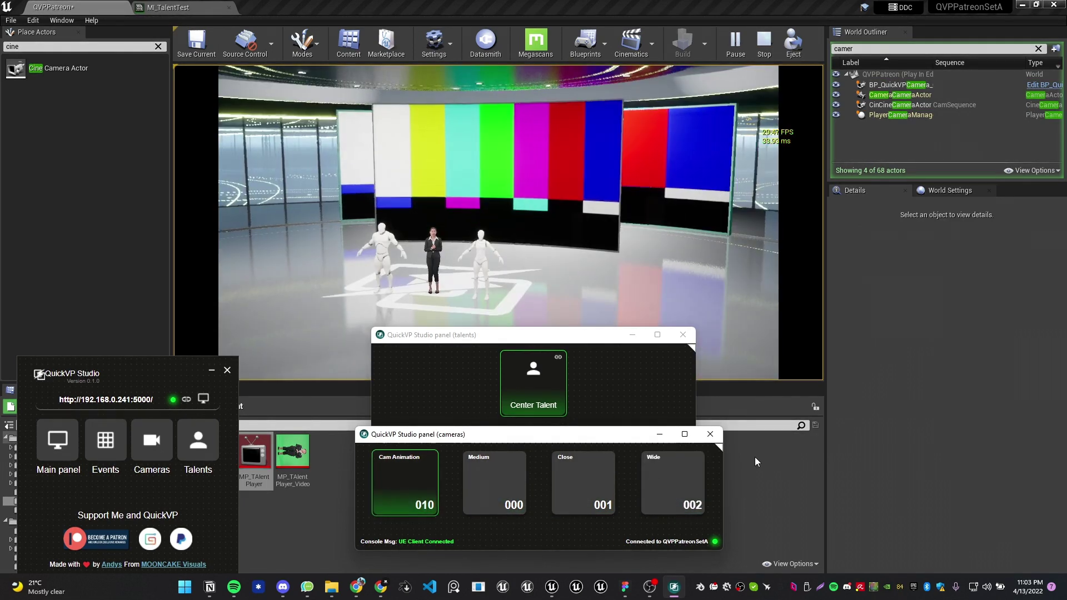
left_click(838, 495)
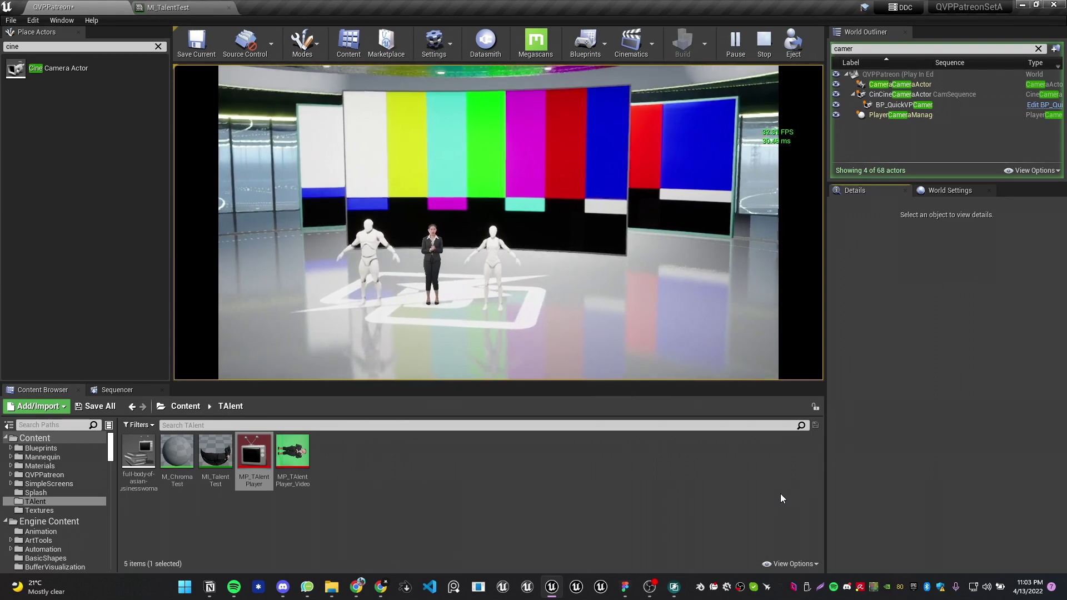